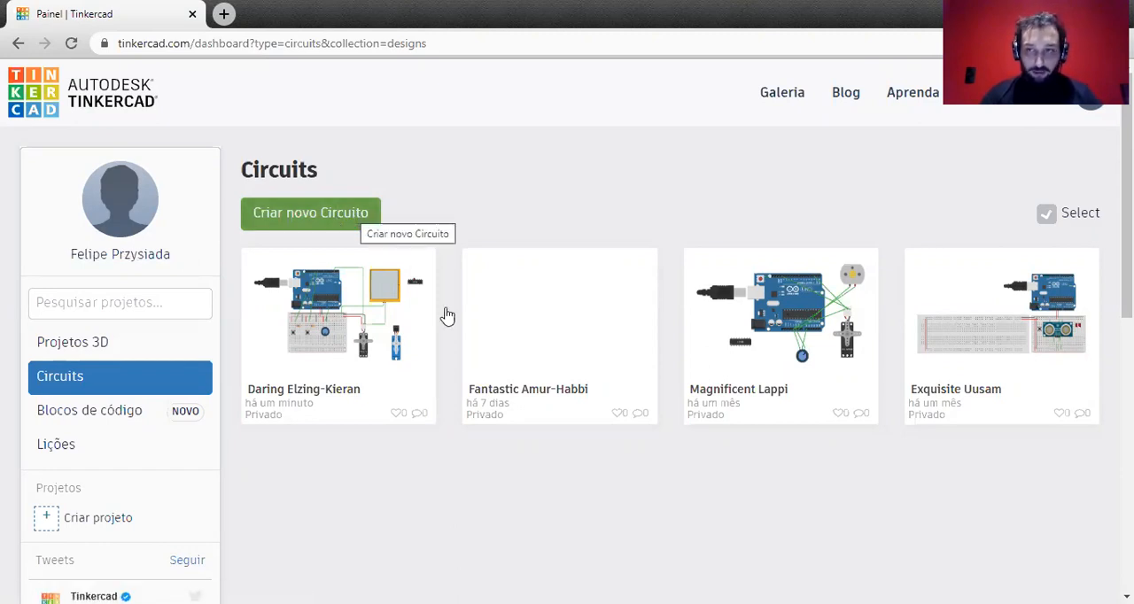
# Create a new circuit and place an Arduino Uno R3 with a small breadboard beside it.
pyautogui.click(315, 231)
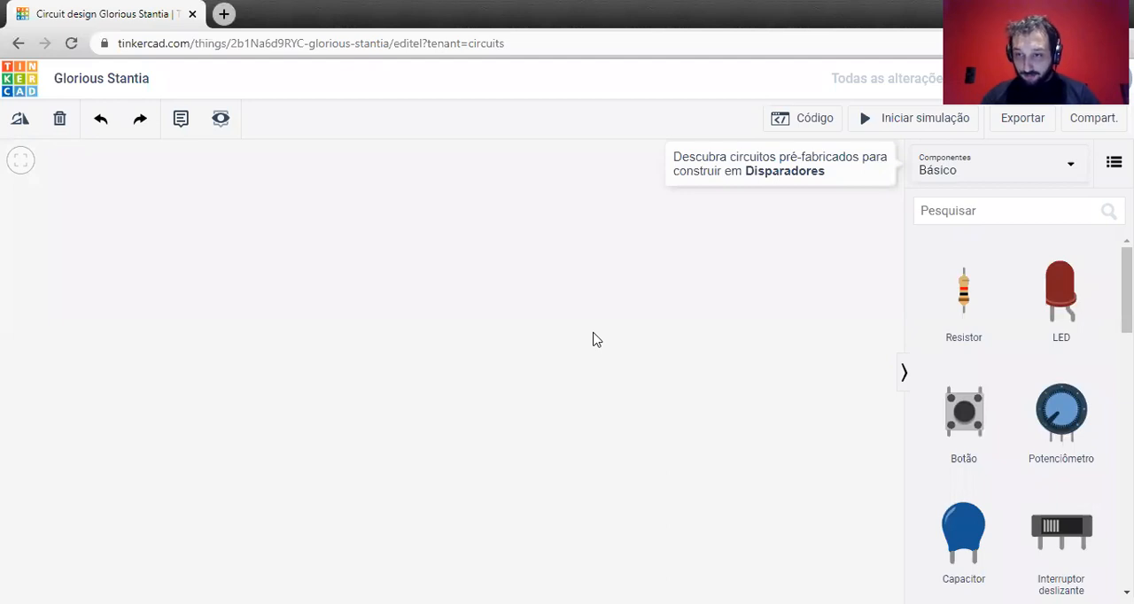
pyautogui.scroll(-5, 1076, 345)
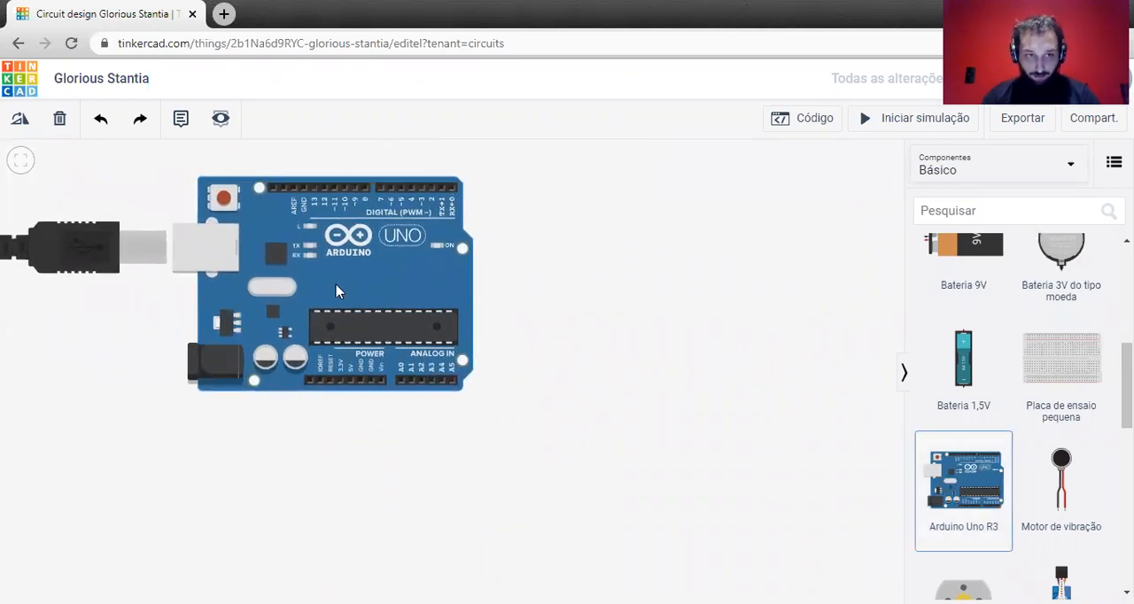
pyautogui.click(395, 284)
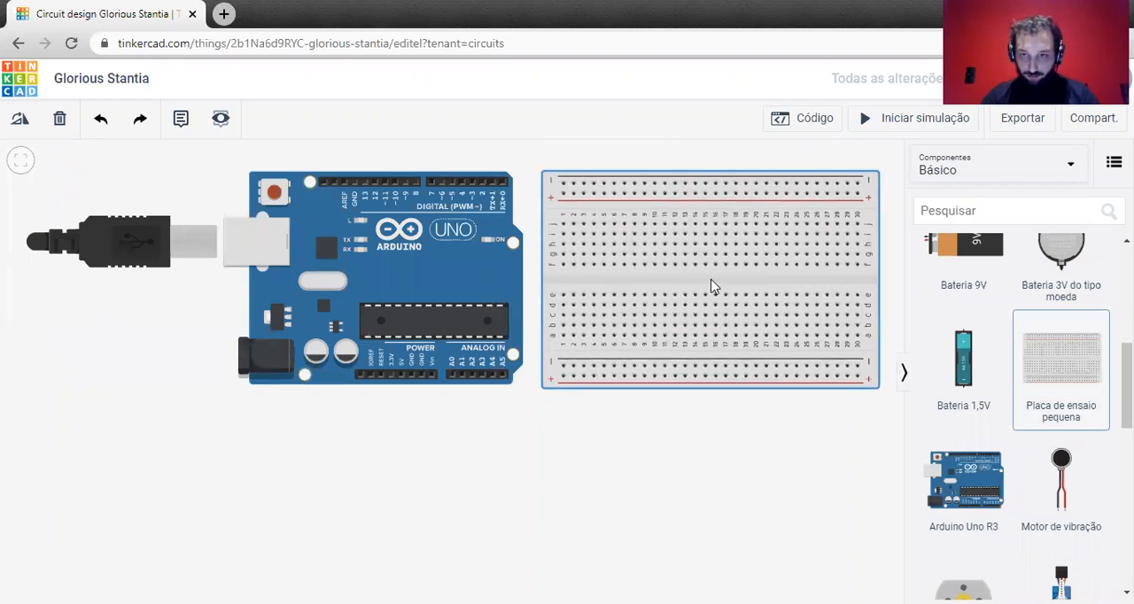
pyautogui.click(710, 285)
pyautogui.click(622, 471)
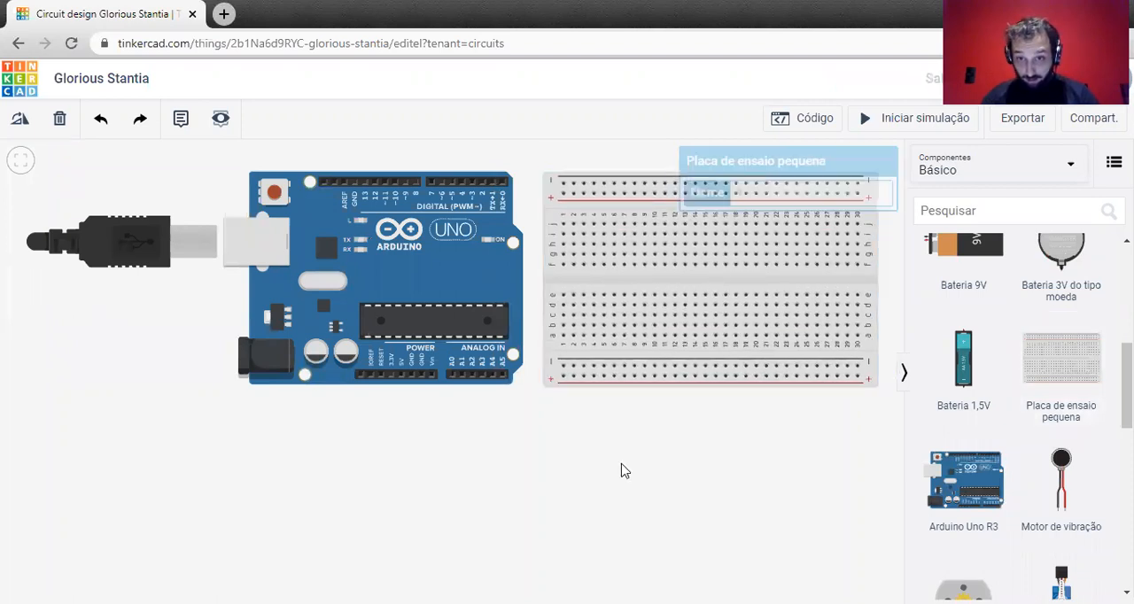
# Add a DC motor below the gap between the Arduino and the breadboard.
pyautogui.scroll(-2, 1059, 392)
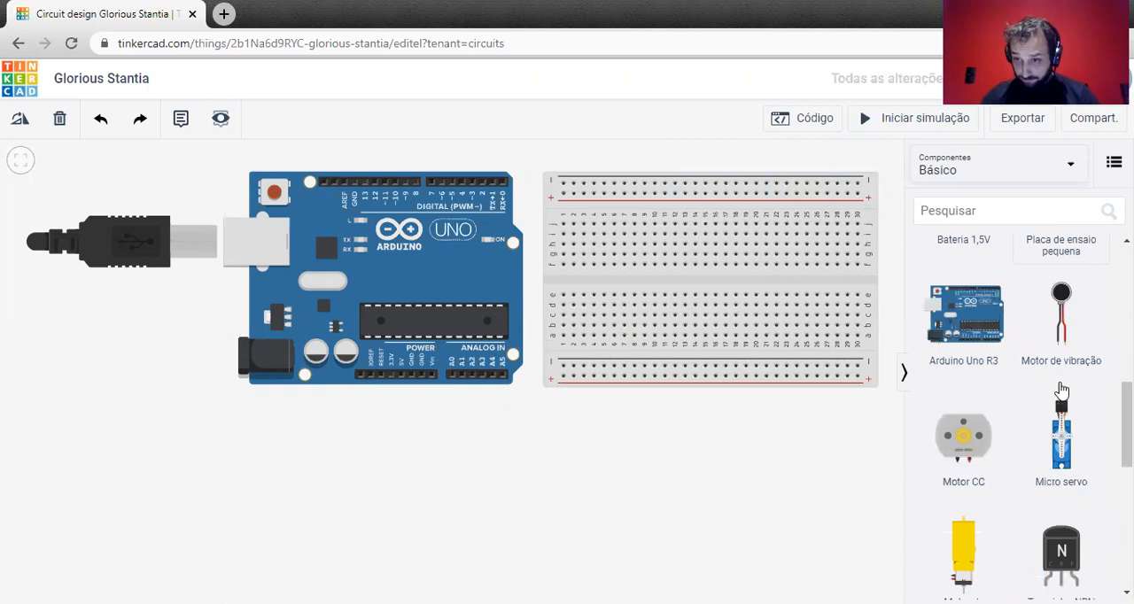
pyautogui.click(963, 443)
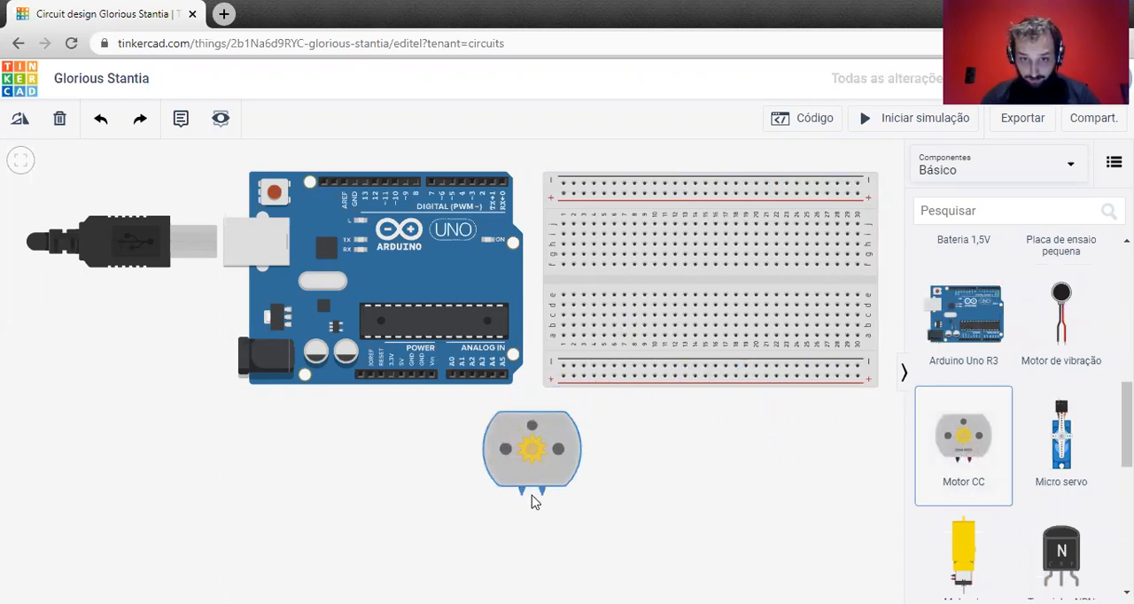
pyautogui.click(545, 493)
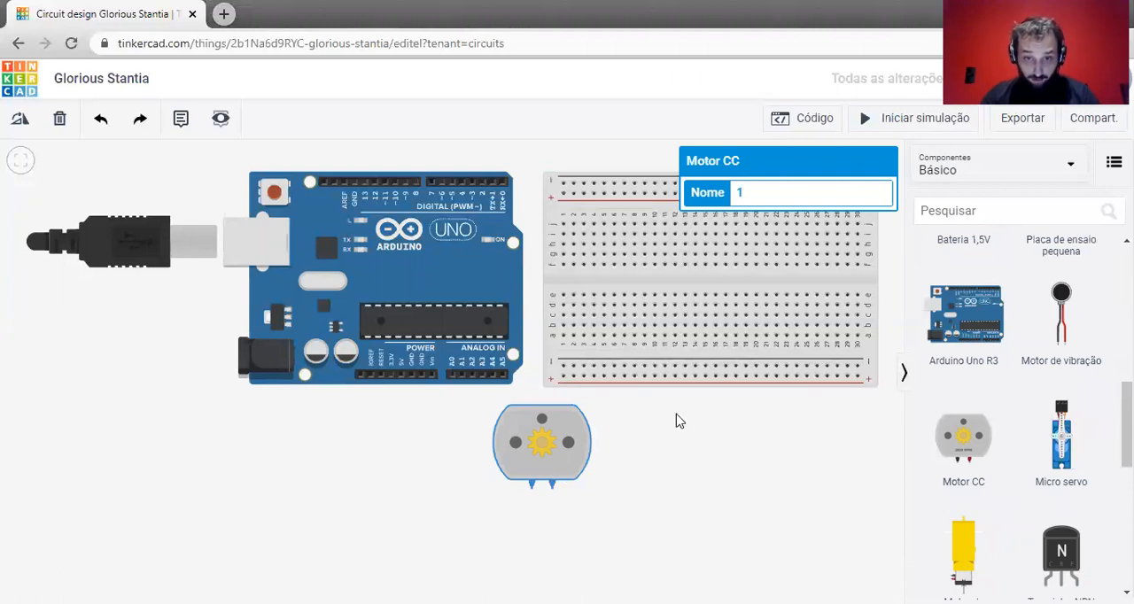
# Move the DC motor above the Arduino's digital pins.
pyautogui.scroll(5, 557, 460)
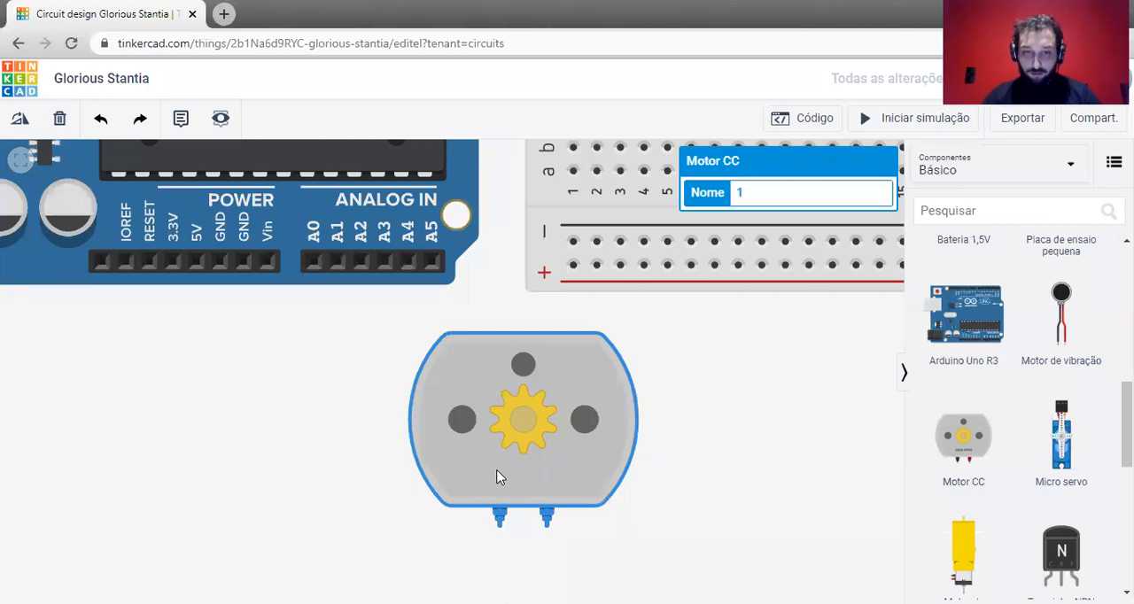
pyautogui.scroll(-1, 518, 421)
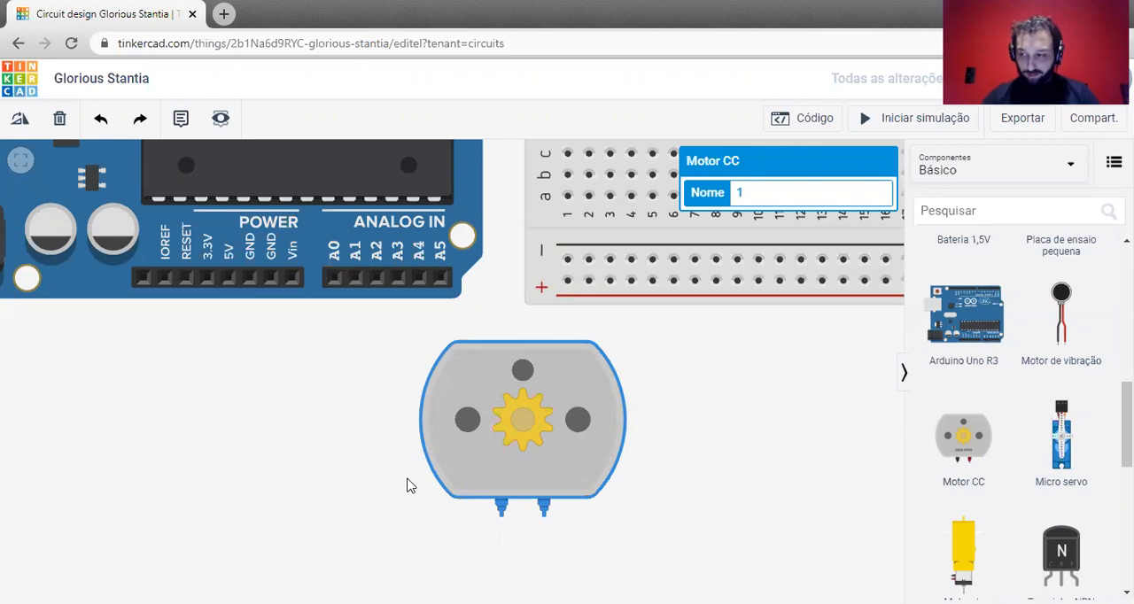
pyautogui.scroll(-1, 430, 457)
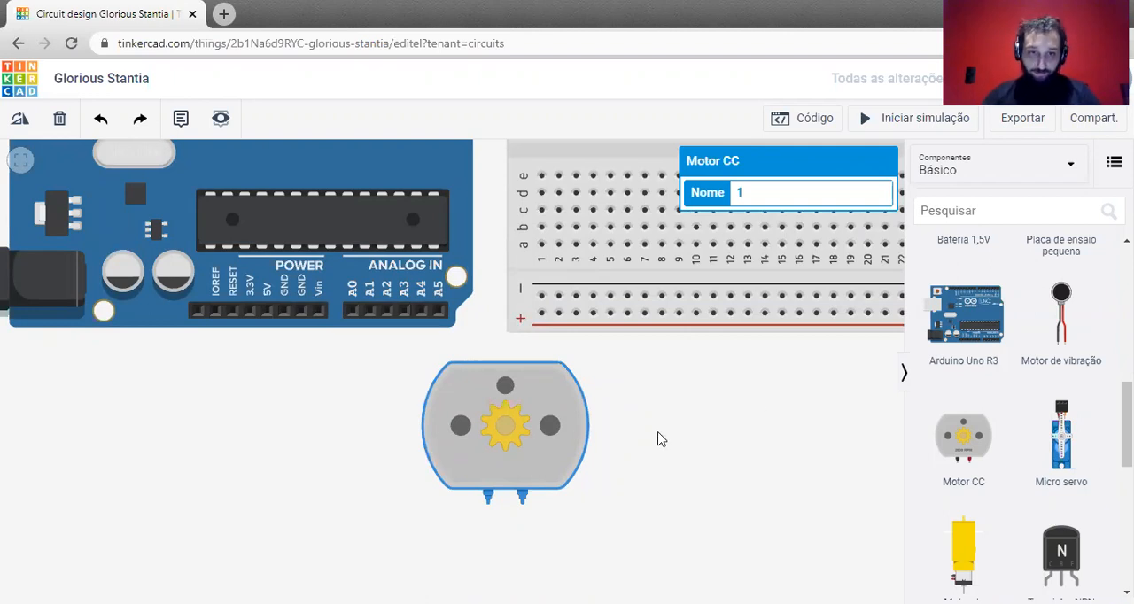
pyautogui.scroll(-1, 658, 433)
pyautogui.moveTo(109, 392); pyautogui.dragTo(60, 491)
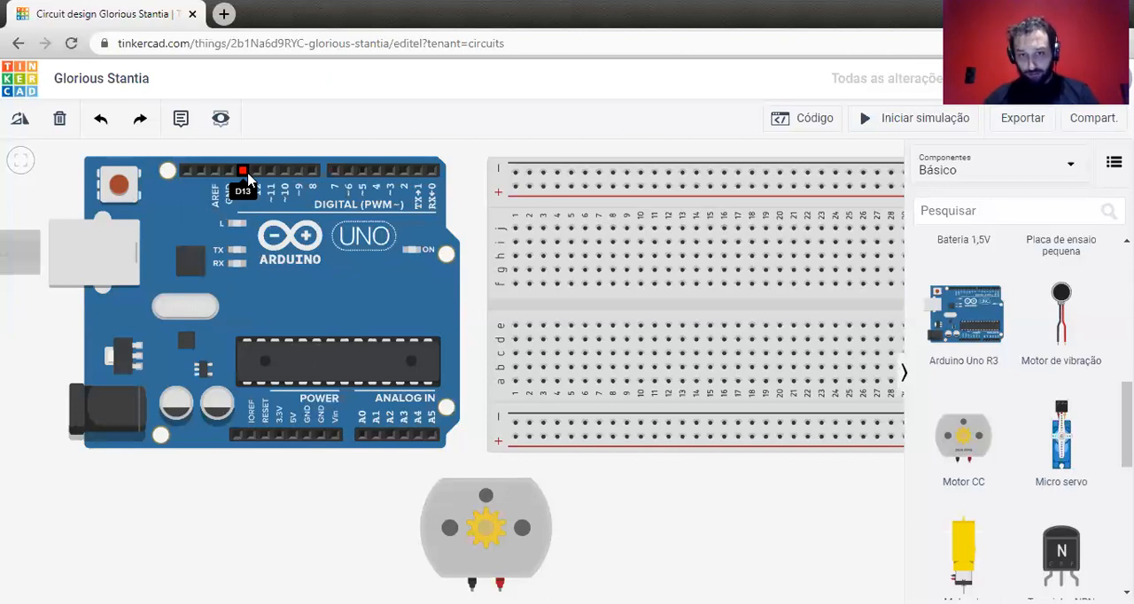
pyautogui.scroll(-2, 564, 505)
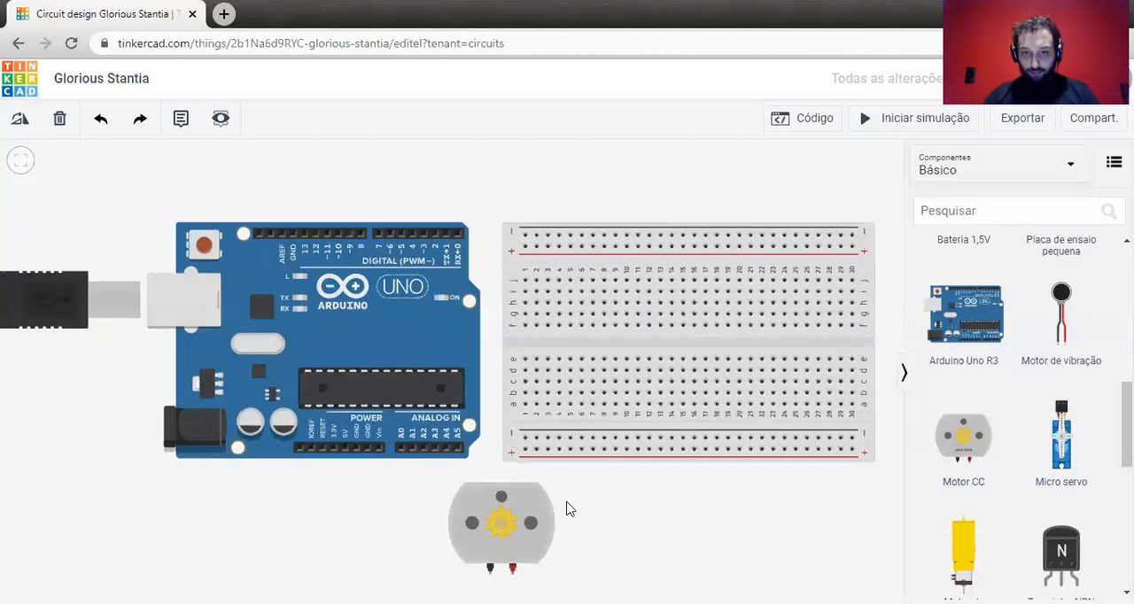
pyautogui.moveTo(528, 537); pyautogui.dragTo(451, 196)
pyautogui.scroll(2, 451, 213)
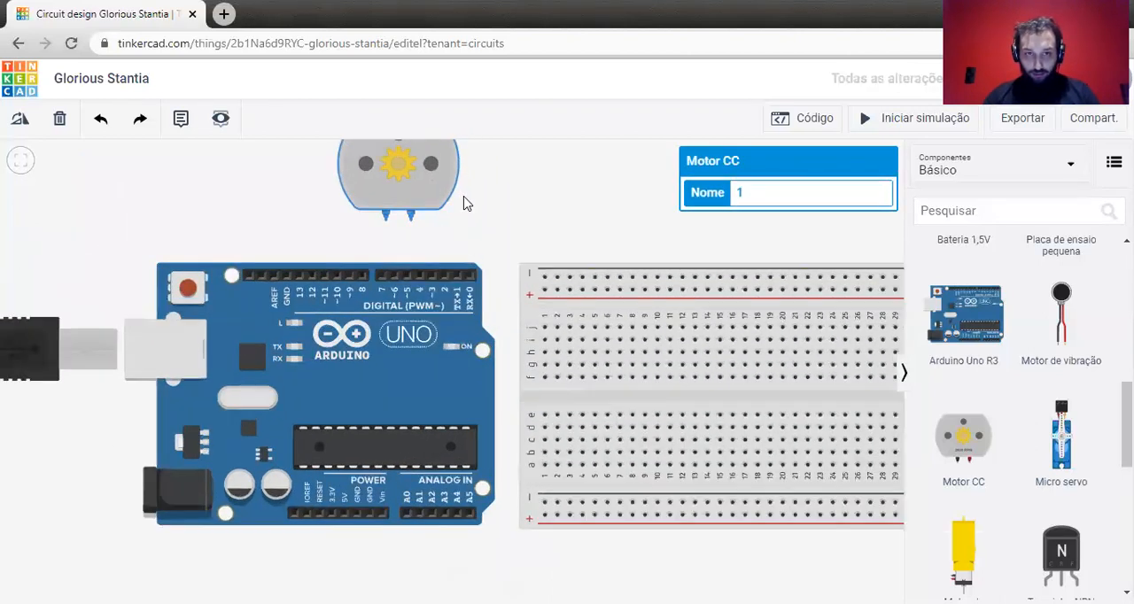
# Wire the motor's red terminal to digital pin 4 and its black terminal to pin 5, and bring the motor closer to the Arduino.
pyautogui.scroll(1, 466, 188)
pyautogui.click(405, 217)
pyautogui.click(414, 283)
pyautogui.click(366, 220)
pyautogui.click(393, 294)
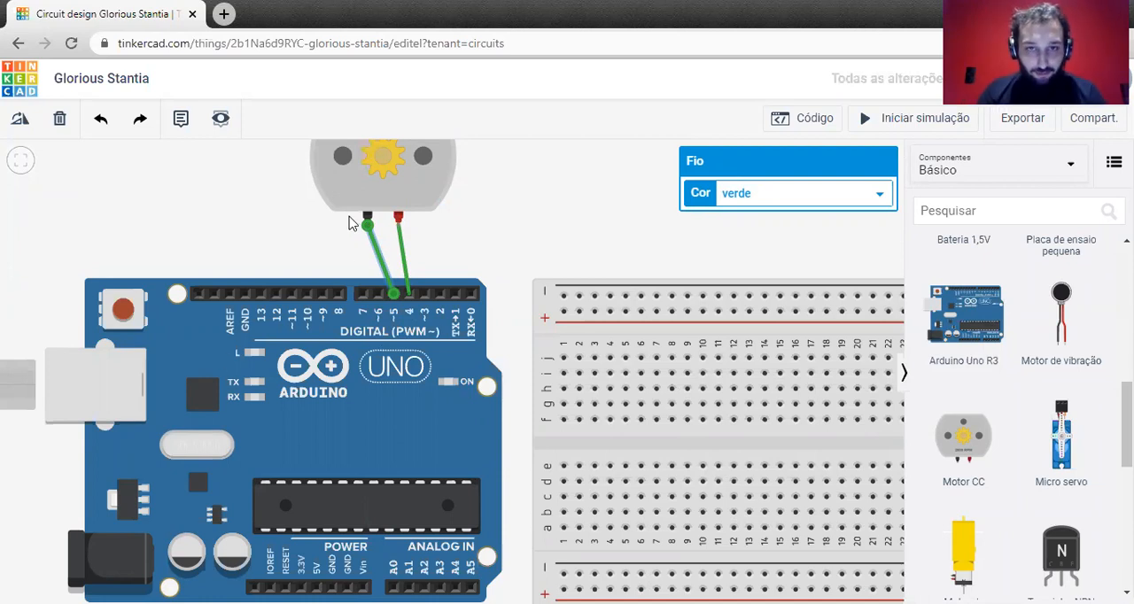
pyautogui.moveTo(372, 209); pyautogui.dragTo(390, 242)
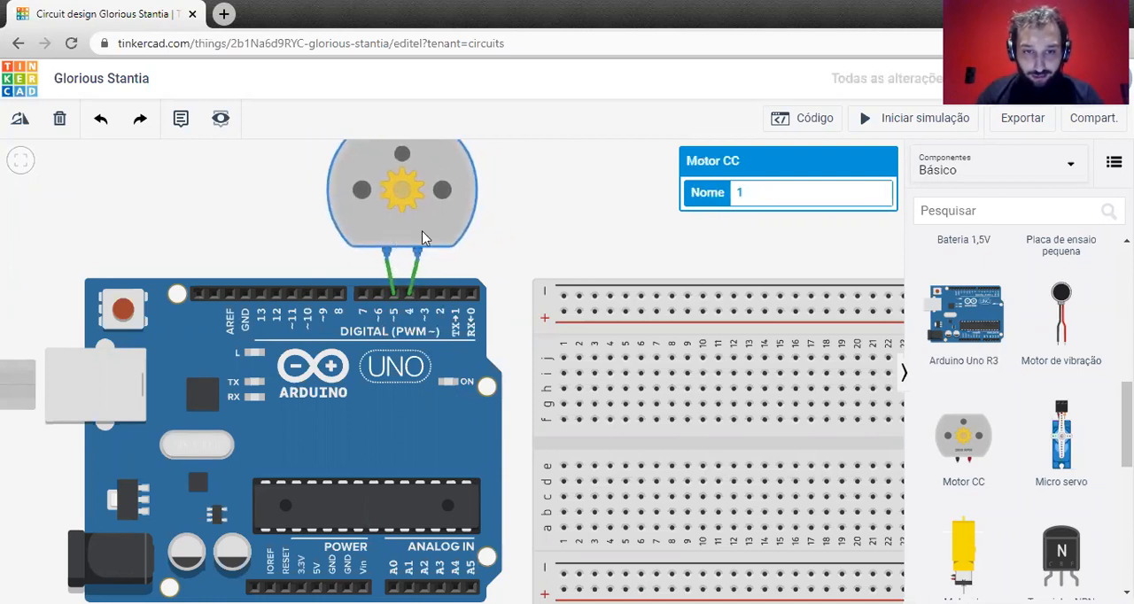
# Delete both wires between the motor and the Arduino's digital pins.
pyautogui.click(416, 280)
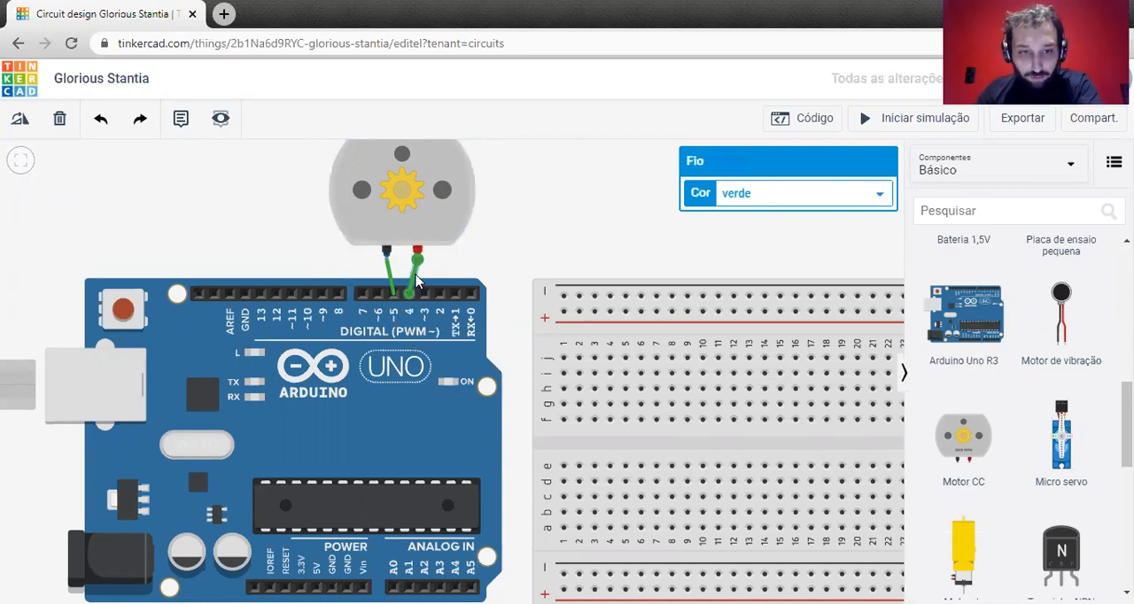
pyautogui.press('Delete')
pyautogui.click(391, 277)
pyautogui.press('Delete')
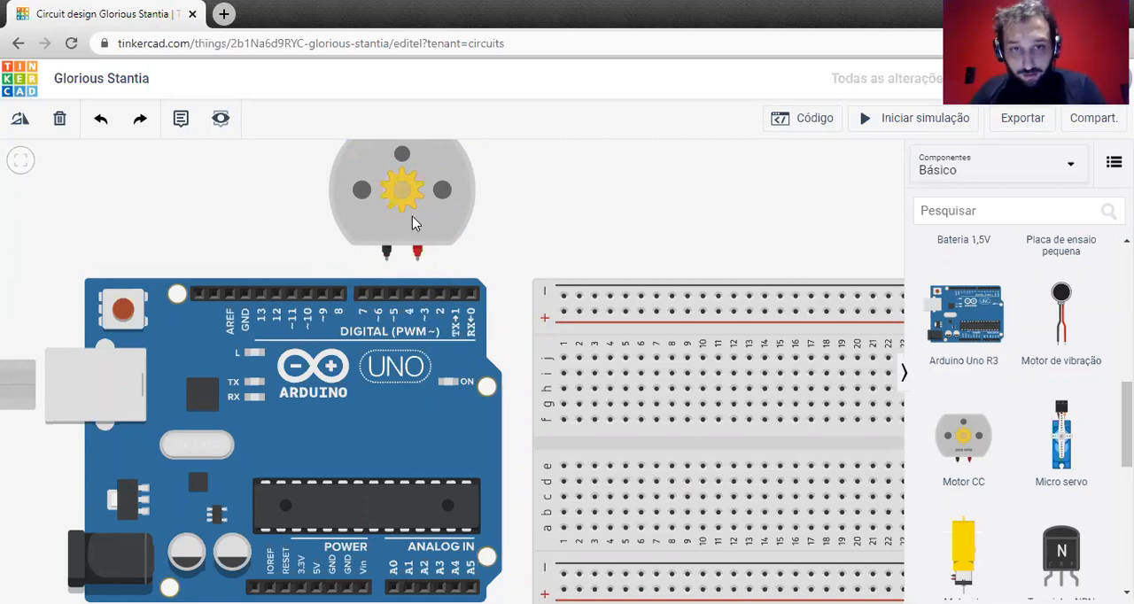
# Move the DC motor above the breadboard.
pyautogui.scroll(-2, 532, 283)
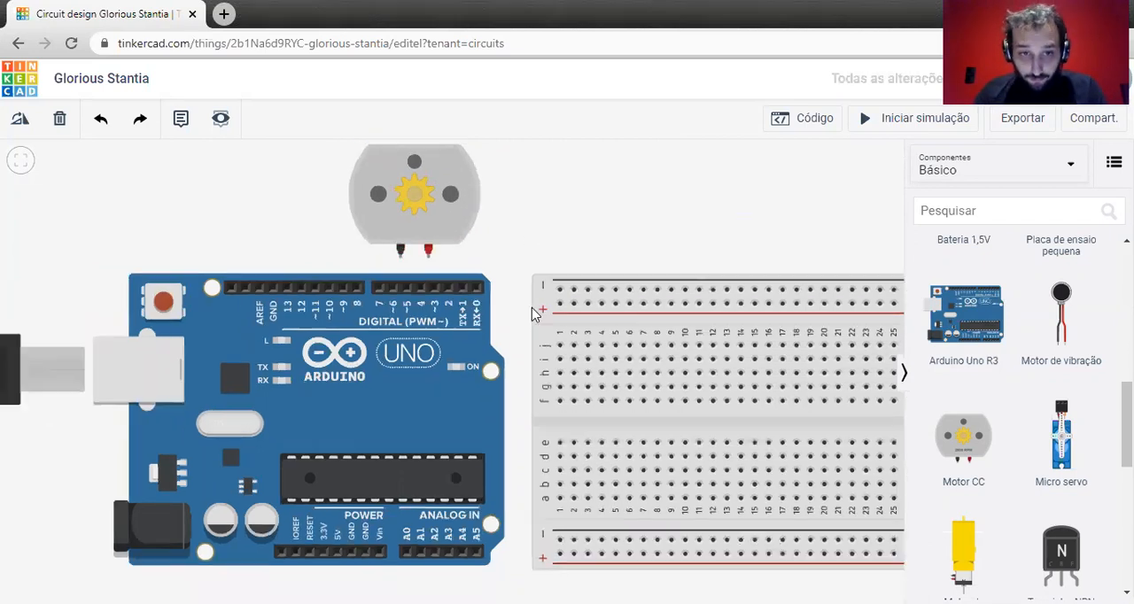
pyautogui.moveTo(671, 577); pyautogui.dragTo(599, 550)
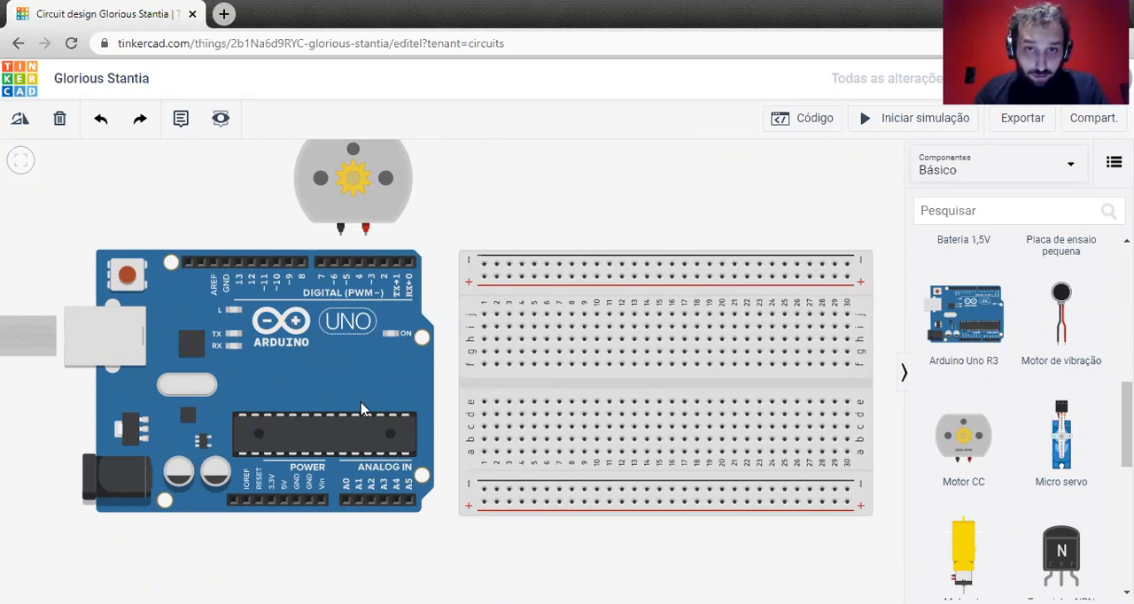
pyautogui.moveTo(359, 197); pyautogui.dragTo(619, 192)
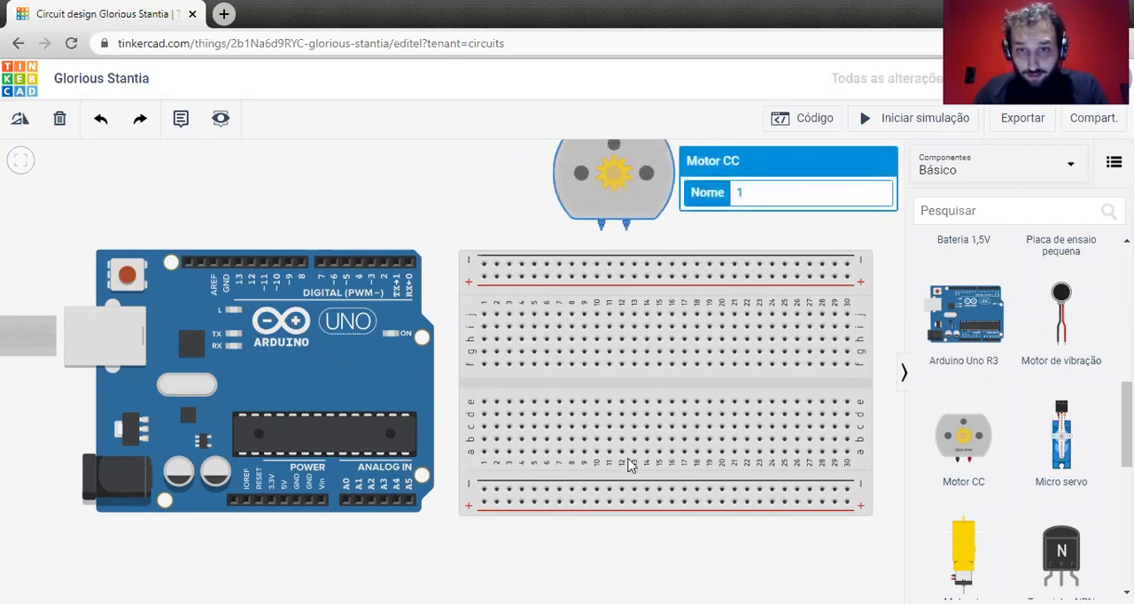
pyautogui.click(540, 452)
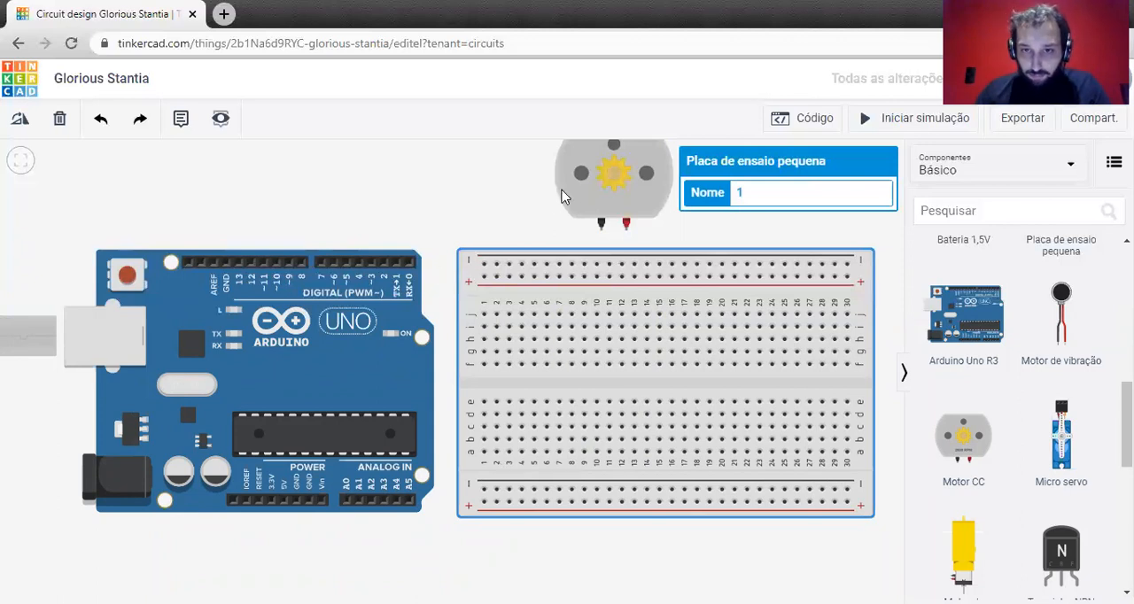
# Move the DC motor below the Arduino's power and analog pins.
pyautogui.moveTo(453, 235); pyautogui.dragTo(404, 245)
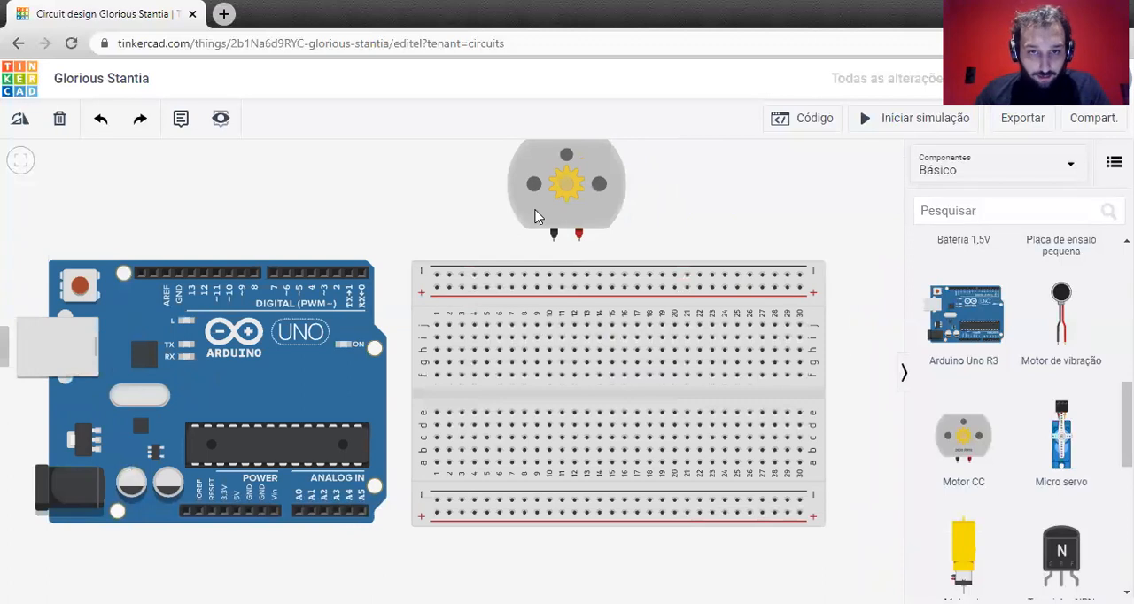
pyautogui.moveTo(392, 339); pyautogui.dragTo(389, 253)
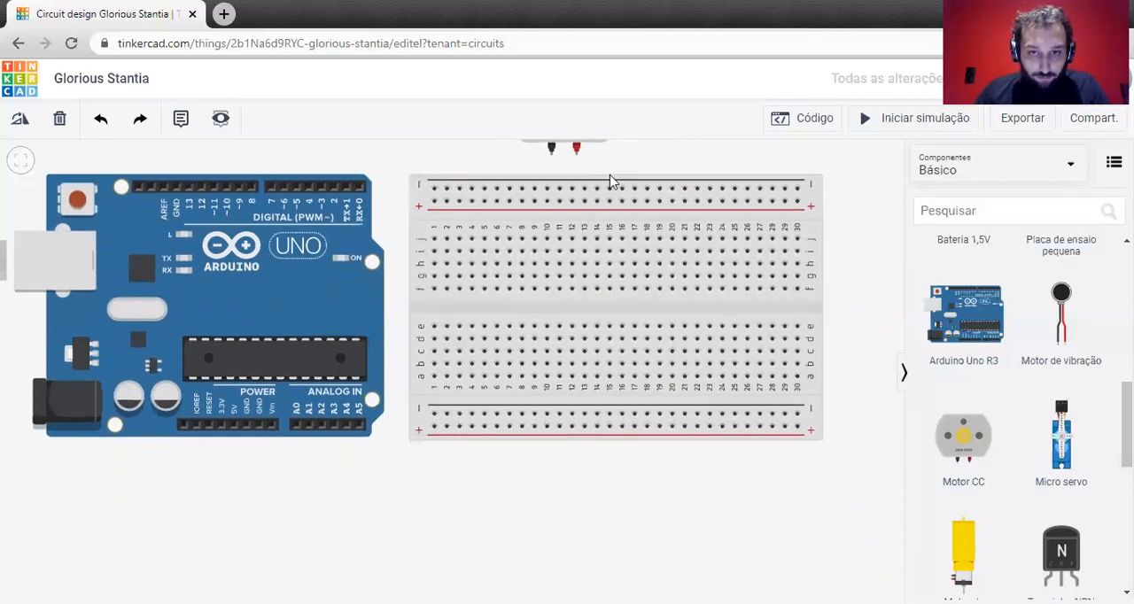
pyautogui.moveTo(653, 151); pyautogui.dragTo(648, 274)
pyautogui.click(574, 225)
pyautogui.moveTo(574, 225); pyautogui.dragTo(434, 570)
pyautogui.moveTo(276, 578); pyautogui.dragTo(411, 169)
pyautogui.moveTo(477, 346); pyautogui.dragTo(349, 398)
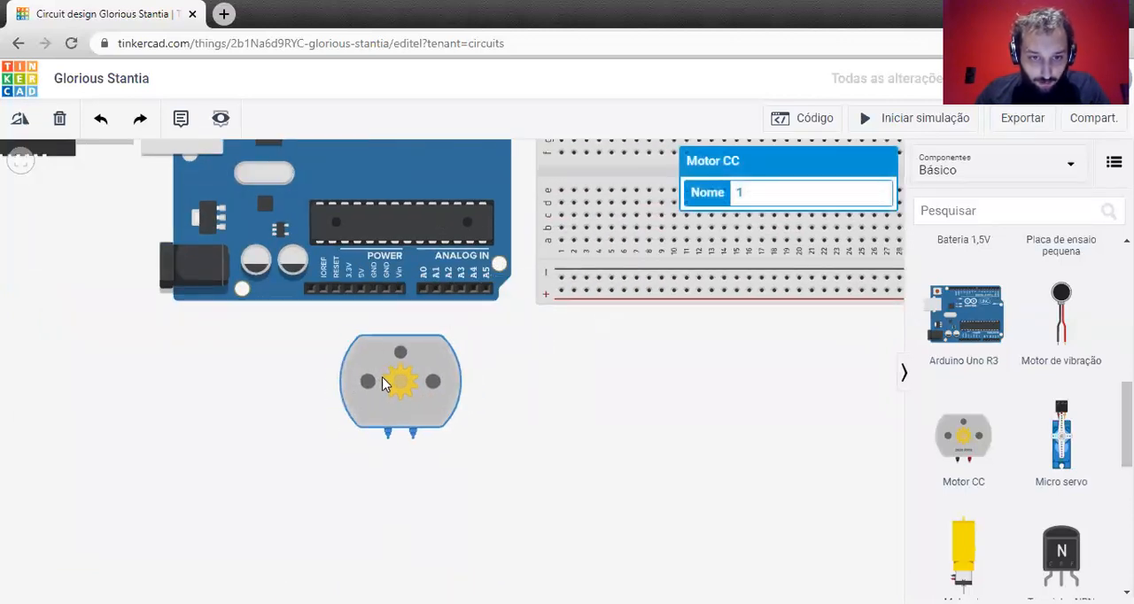
pyautogui.click(464, 405)
# Wire the motor's red terminal to the Arduino's 5V pin and its black terminal to the adjacent GND pin.
pyautogui.click(413, 432)
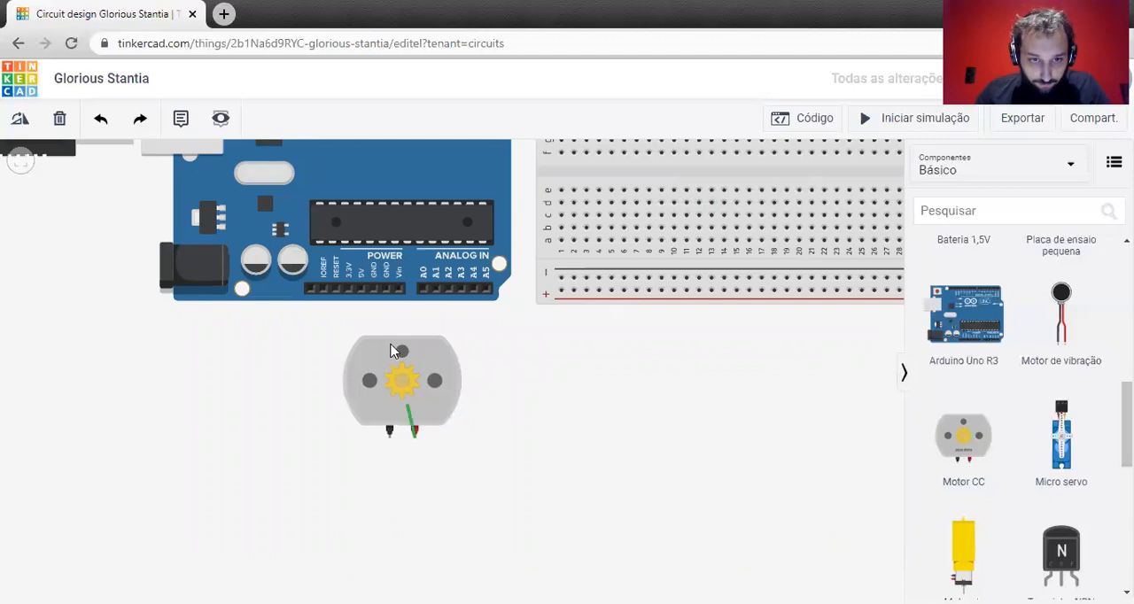
pyautogui.click(360, 290)
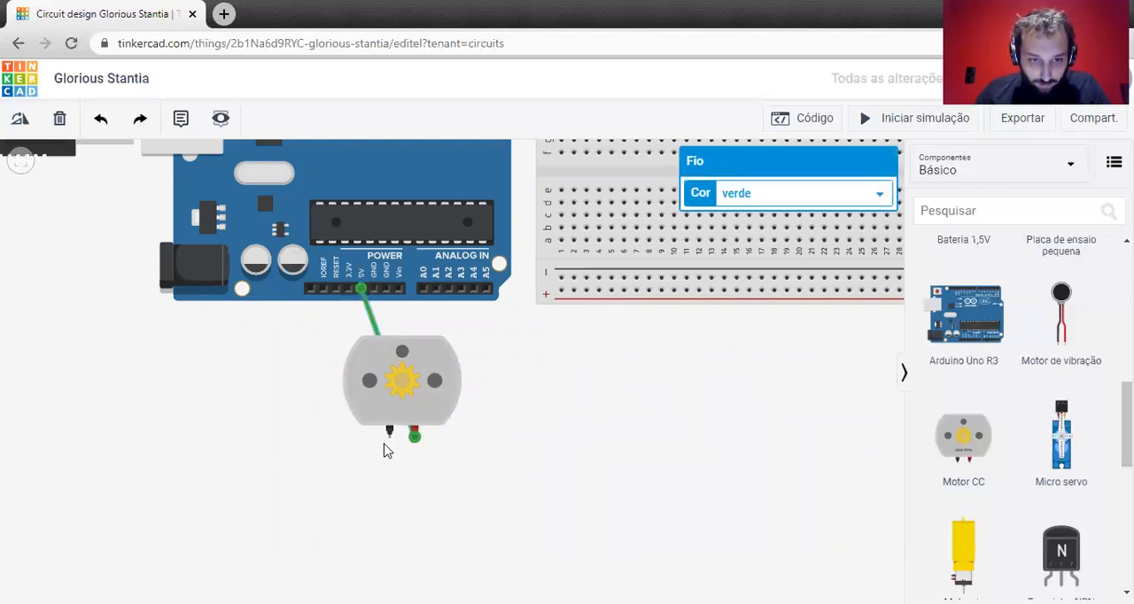
pyautogui.click(389, 433)
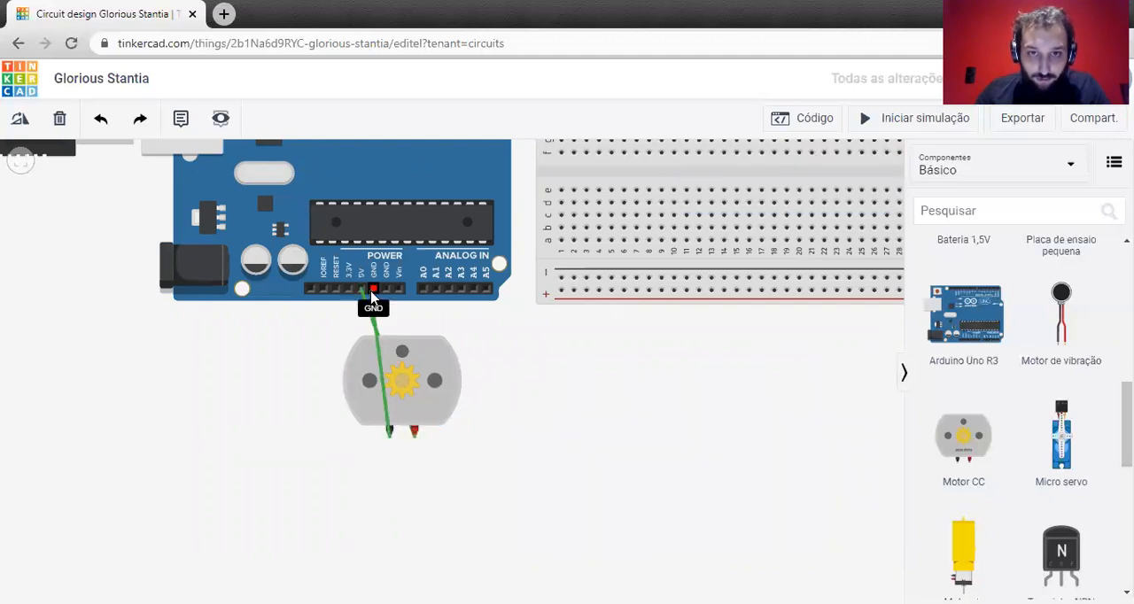
pyautogui.click(373, 290)
pyautogui.click(524, 382)
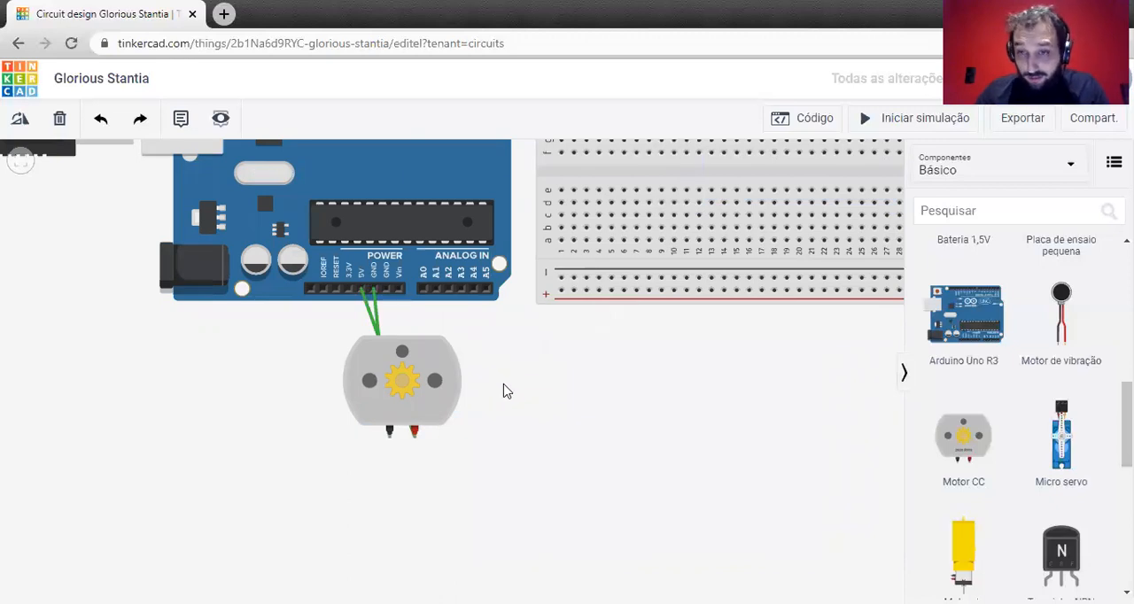
# Rotate the DC motor 180° so its terminals face the Arduino, and place it just below the 5V and GND pins.
pyautogui.scroll(1, 350, 349)
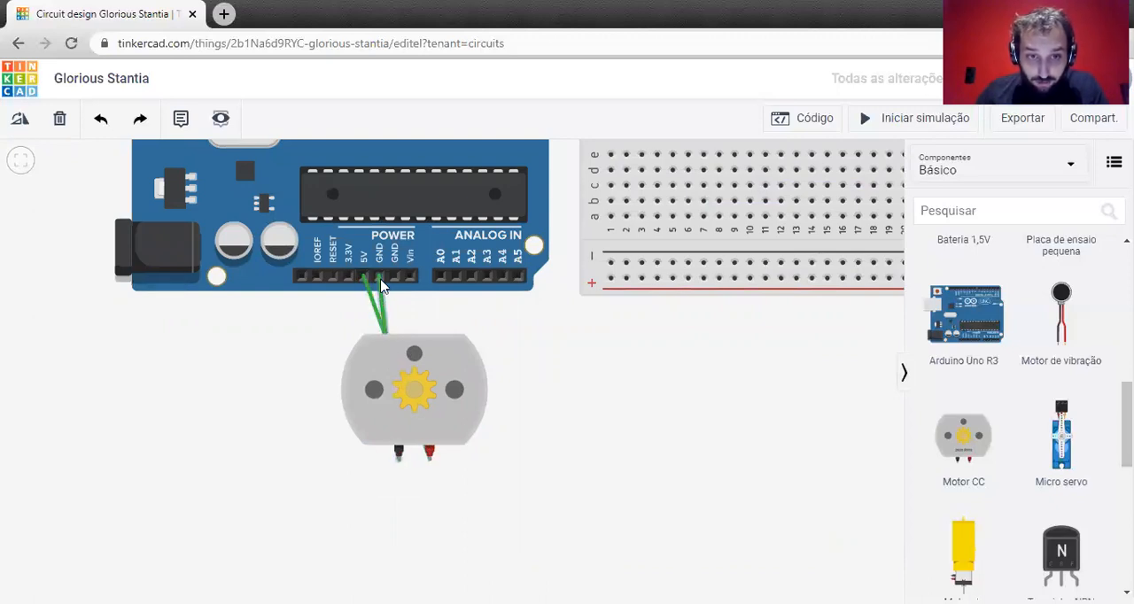
pyautogui.click(376, 370)
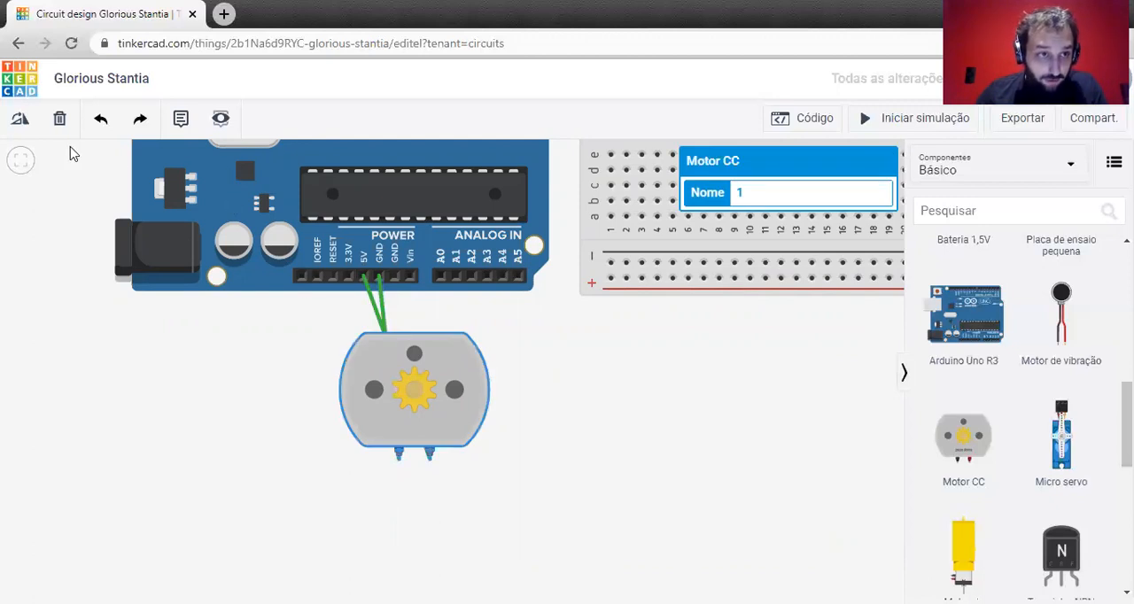
pyautogui.click(20, 122)
pyautogui.click(20, 122)
pyautogui.click(20, 122)
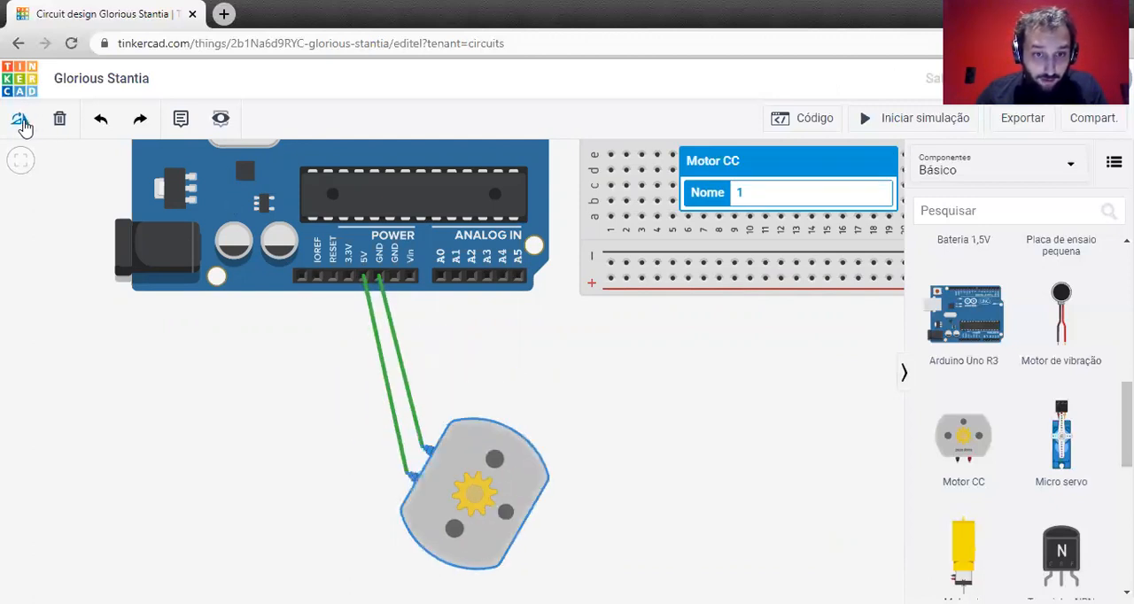
pyautogui.click(20, 122)
pyautogui.click(20, 122)
pyautogui.click(580, 485)
pyautogui.moveTo(432, 514); pyautogui.dragTo(396, 363)
pyautogui.click(476, 411)
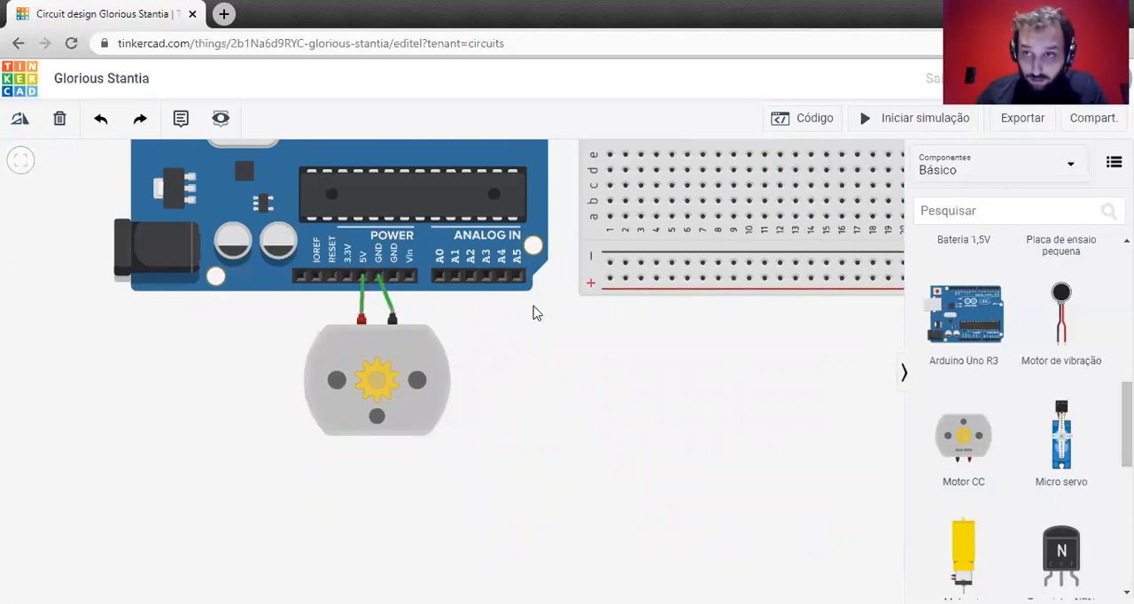
# Run the simulation to check the motor's speed, and stop it.
pyautogui.click(924, 121)
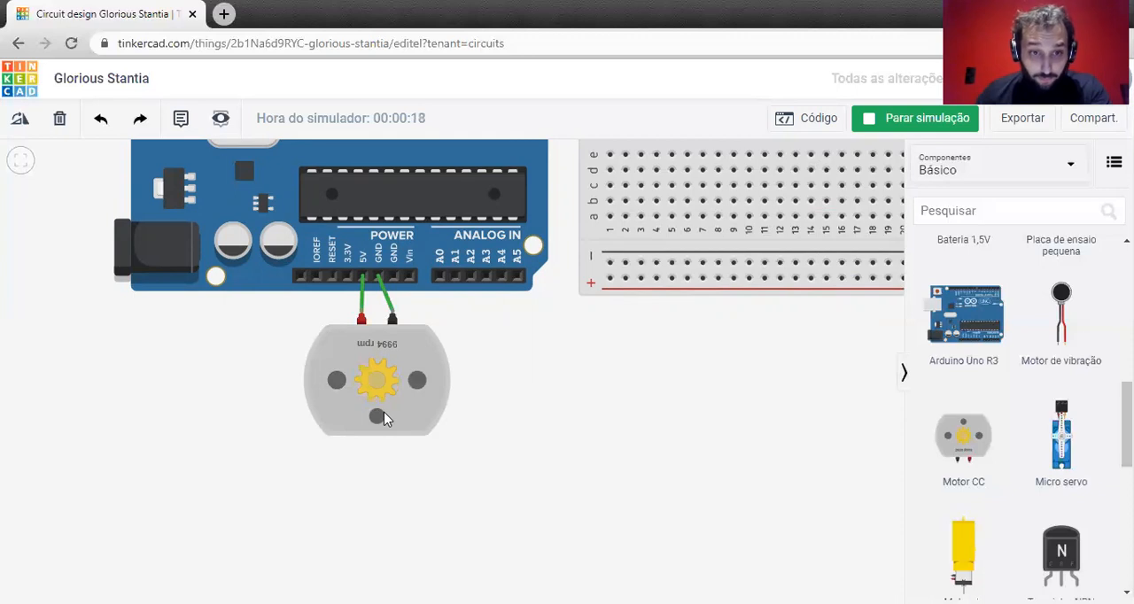
pyautogui.click(941, 119)
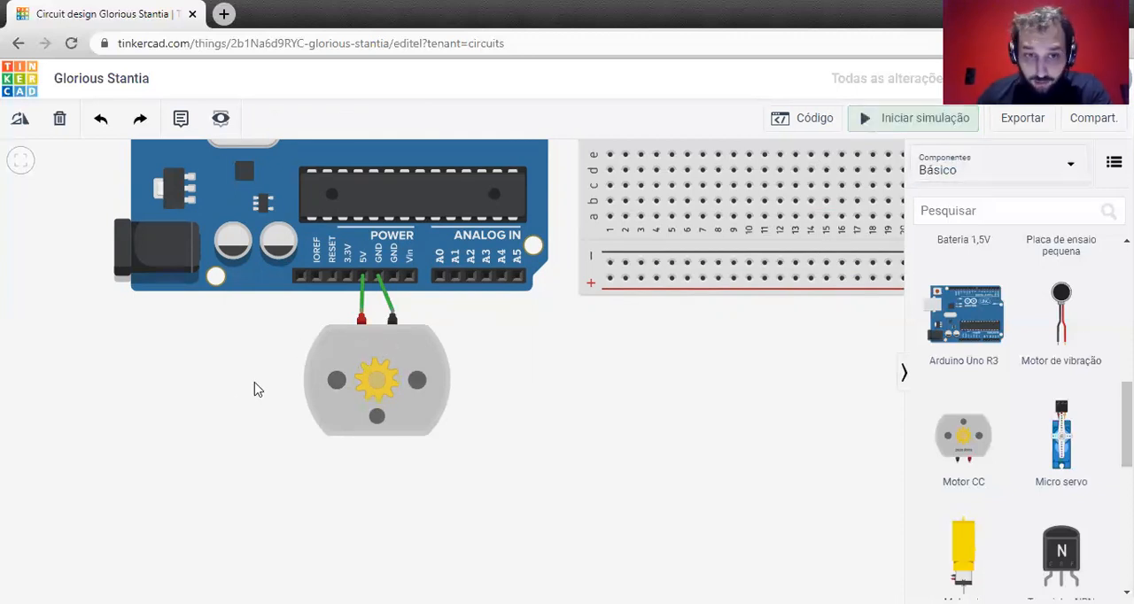
# Reverse the motor's polarity by replacing both wires: red terminal to GND and black terminal to 5V.
pyautogui.click(392, 308)
pyautogui.press('Delete')
pyautogui.press('Delete')
pyautogui.click(362, 315)
pyautogui.click(380, 279)
pyautogui.click(393, 316)
pyautogui.click(364, 280)
pyautogui.click(501, 346)
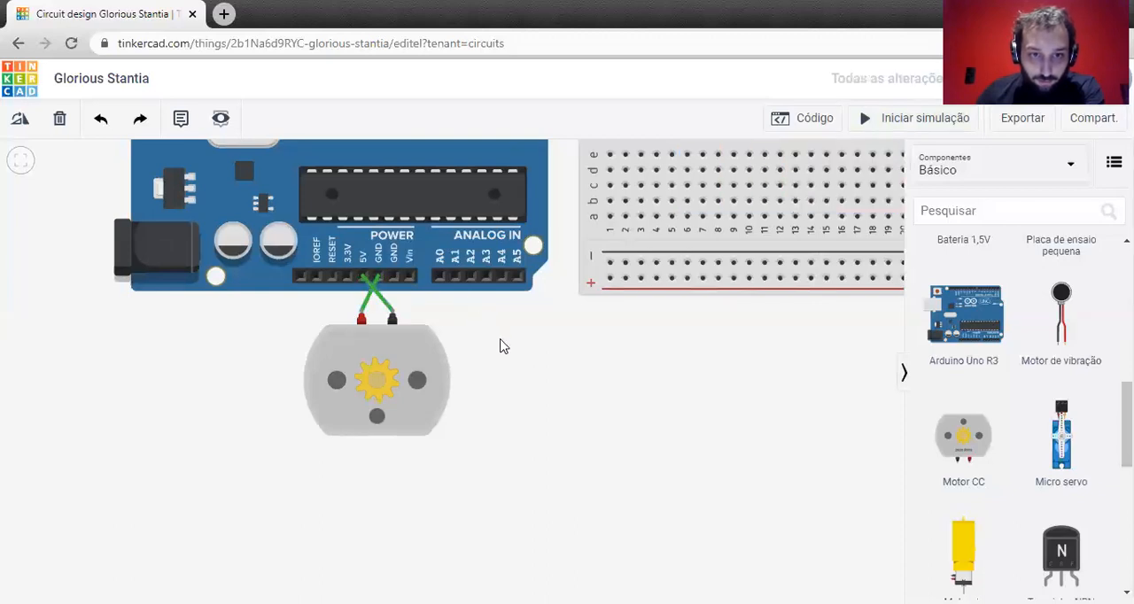
# Run the simulation to check the motor's speed with reversed polarity, and stop it.
pyautogui.click(875, 121)
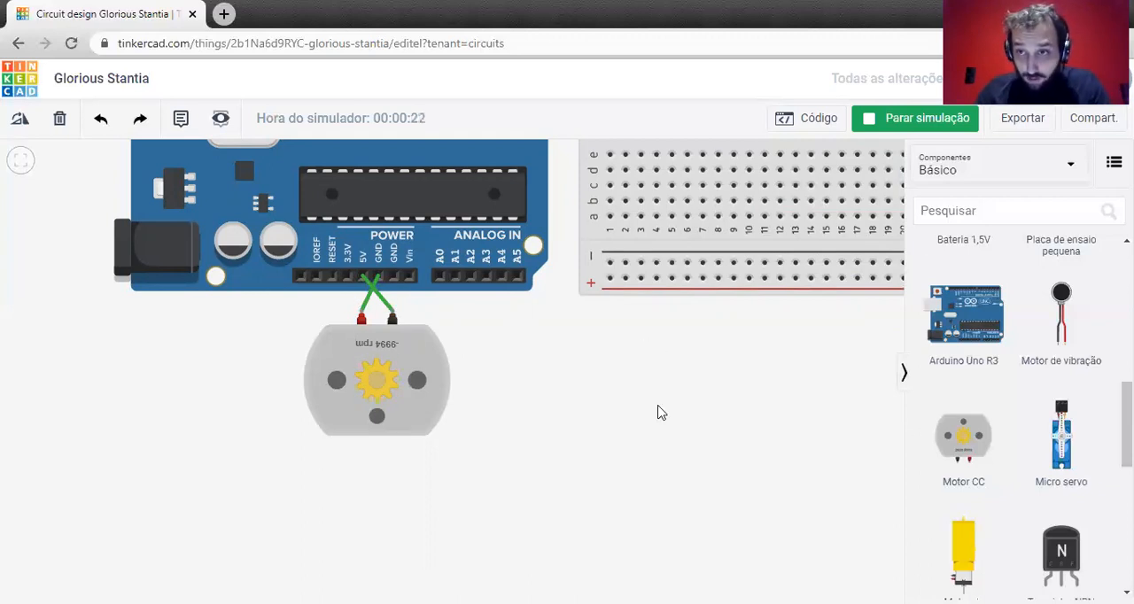
pyautogui.click(891, 124)
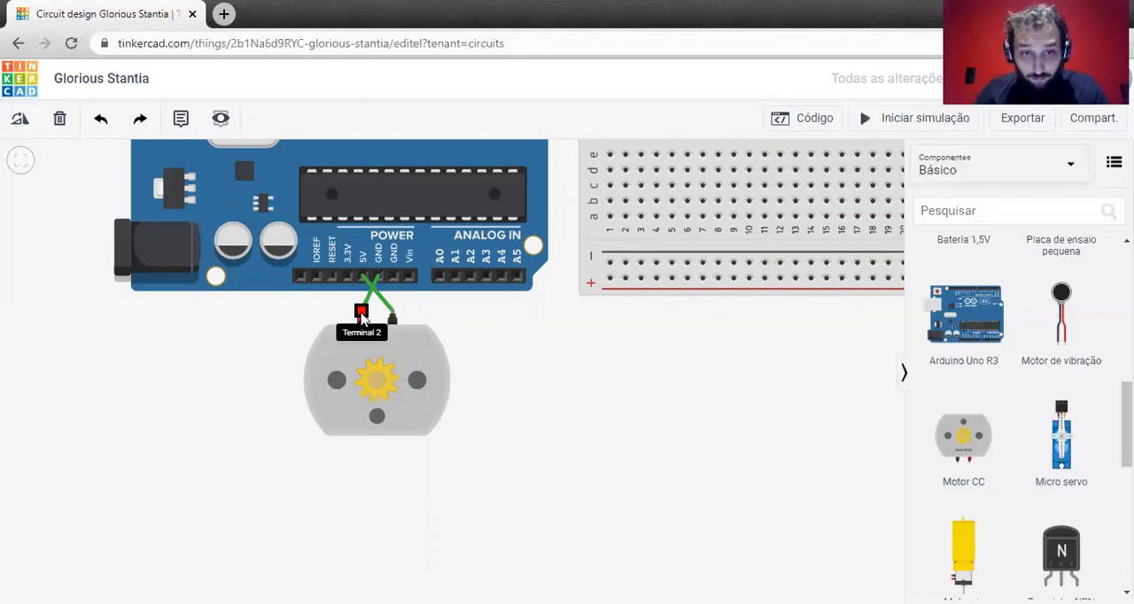
# Delete both wires between the DC motor and the Arduino, and move the motor away from the power pins.
pyautogui.click(381, 300)
pyautogui.press('Delete')
pyautogui.click(366, 304)
pyautogui.press('Delete')
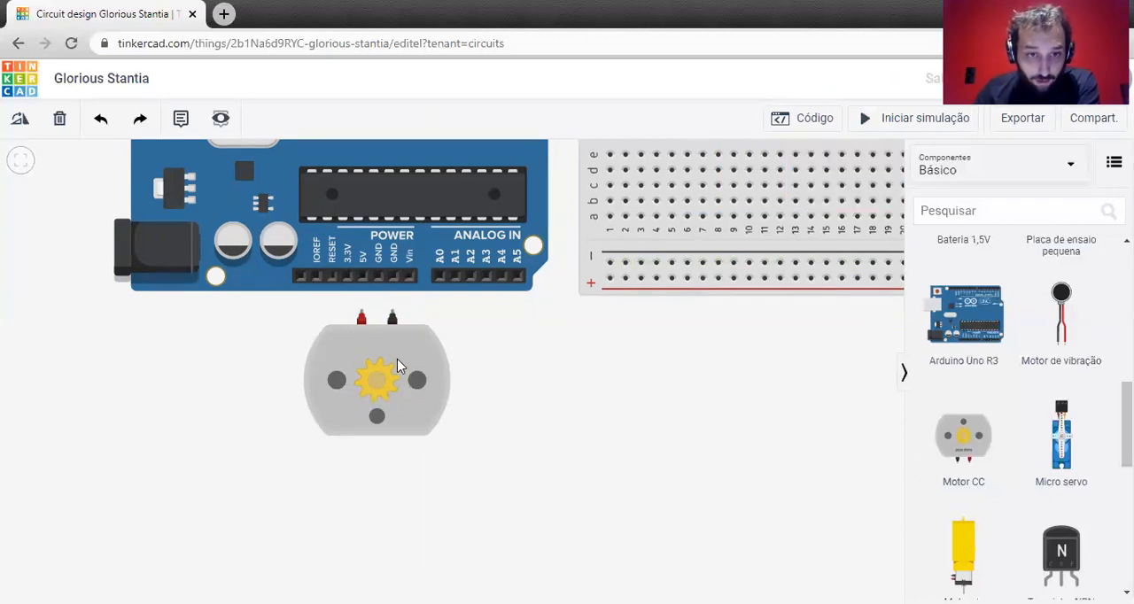
pyautogui.moveTo(392, 348); pyautogui.dragTo(514, 405)
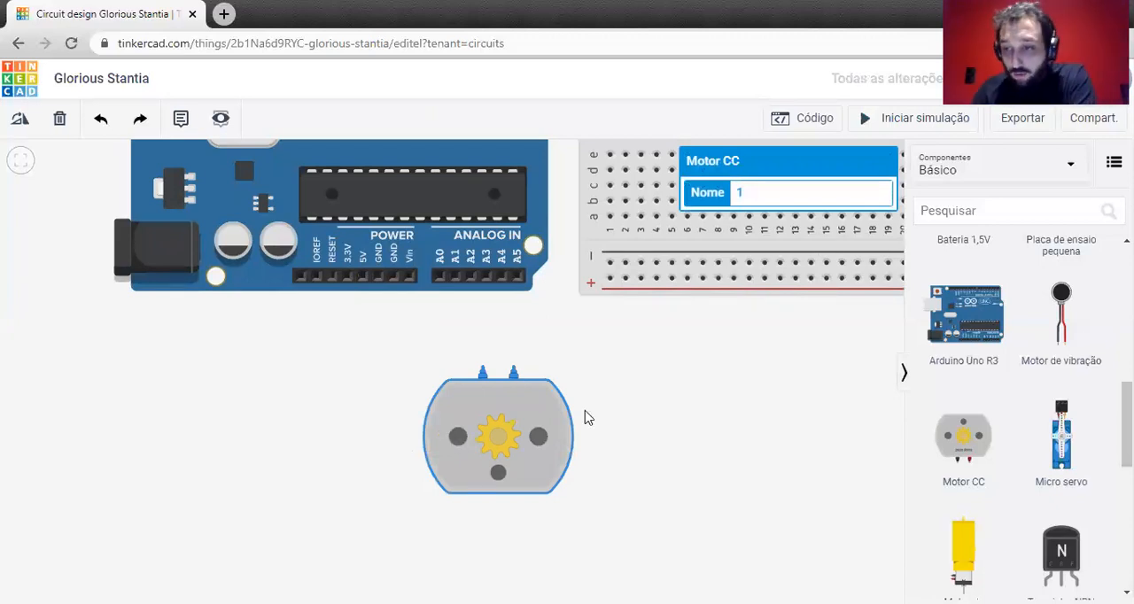
pyautogui.scroll(-1, 707, 370)
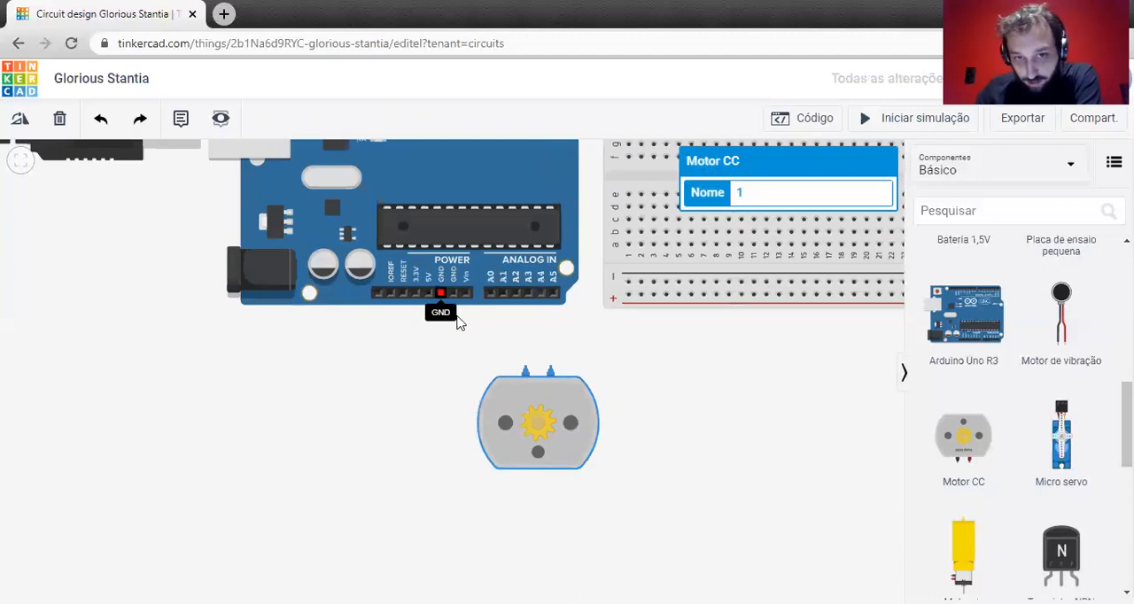
pyautogui.moveTo(750, 417); pyautogui.dragTo(653, 446)
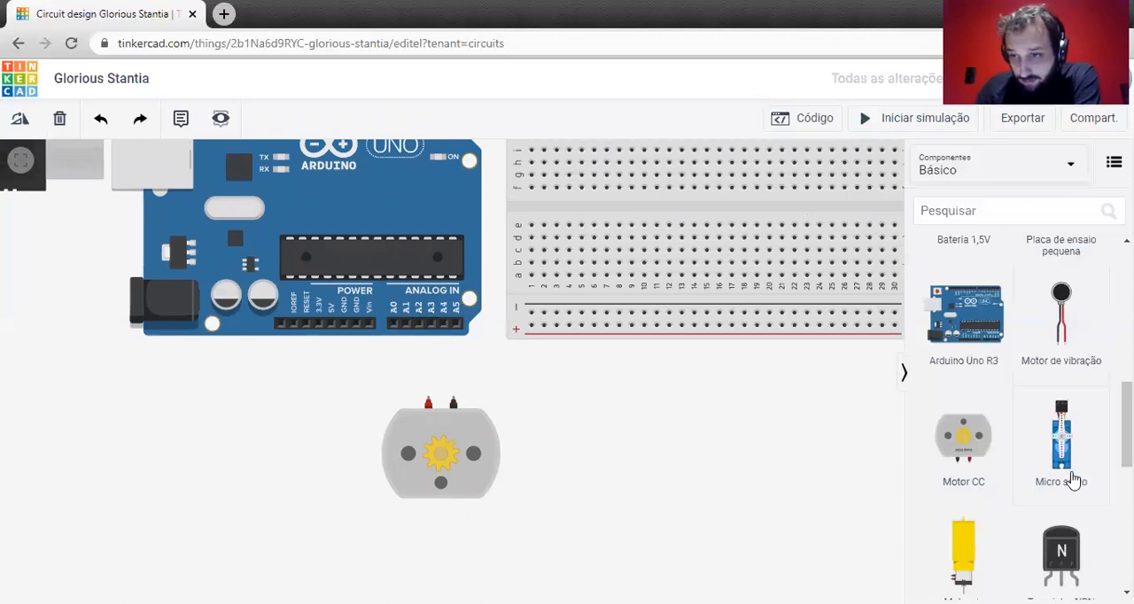
# Rotate the DC motor 90° clockwise so its terminals face right, and place it below the Arduino's power pins.
pyautogui.scroll(1, 1027, 345)
pyautogui.scroll(2, 1028, 346)
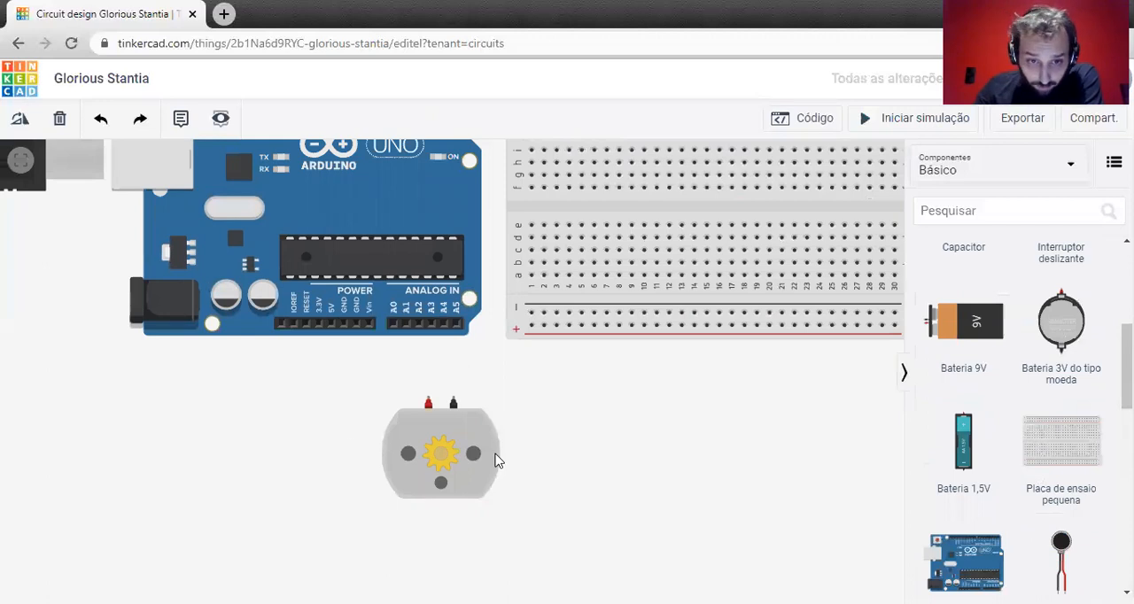
pyautogui.moveTo(450, 436); pyautogui.dragTo(367, 453)
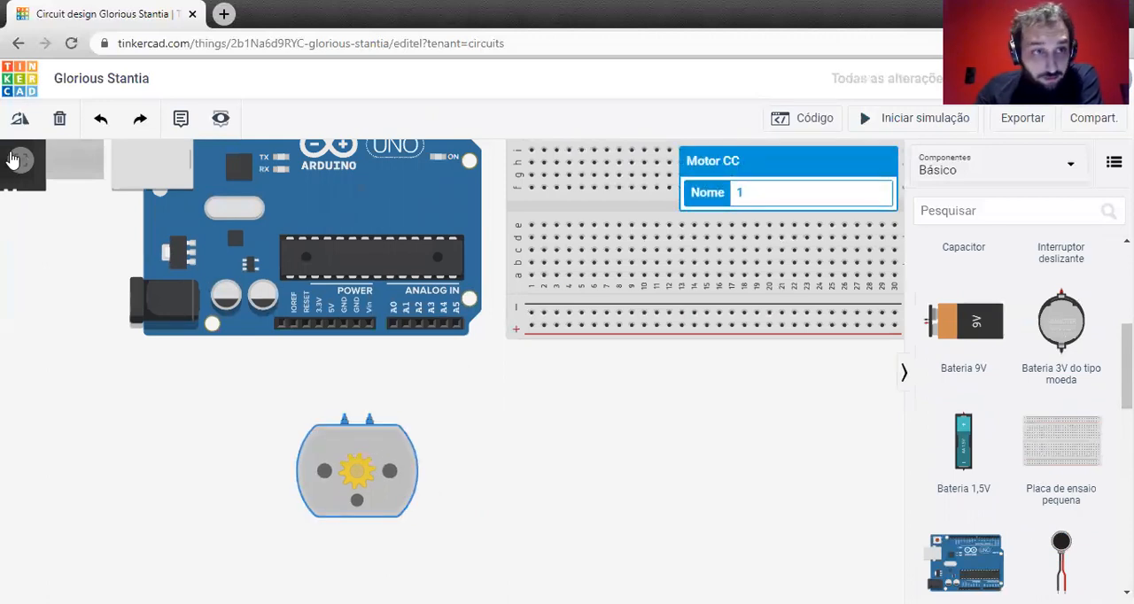
pyautogui.click(19, 118)
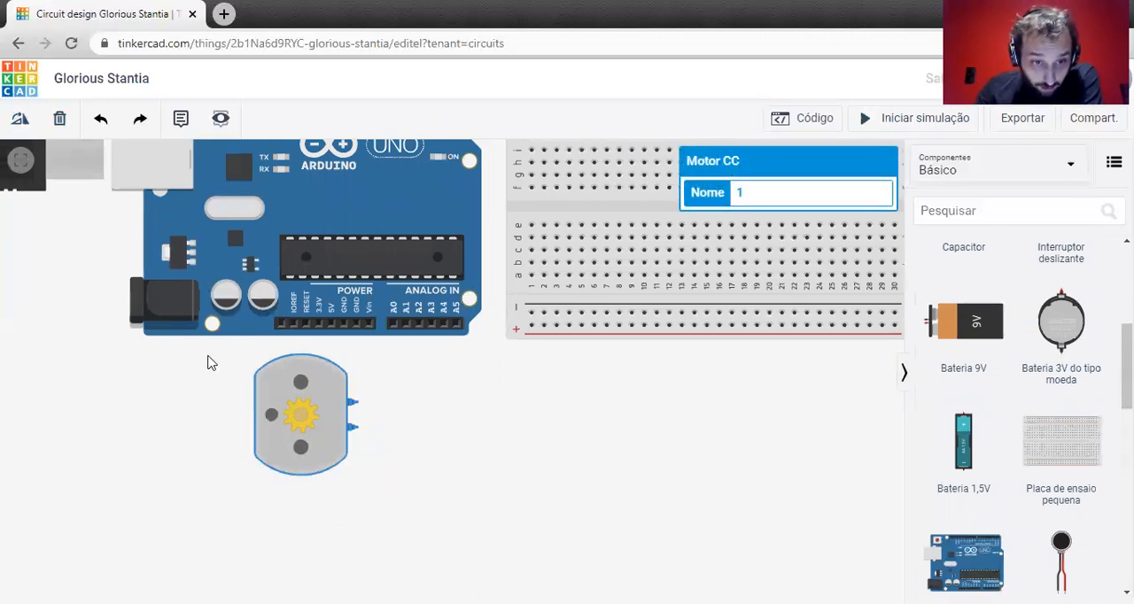
pyautogui.moveTo(302, 390); pyautogui.dragTo(335, 422)
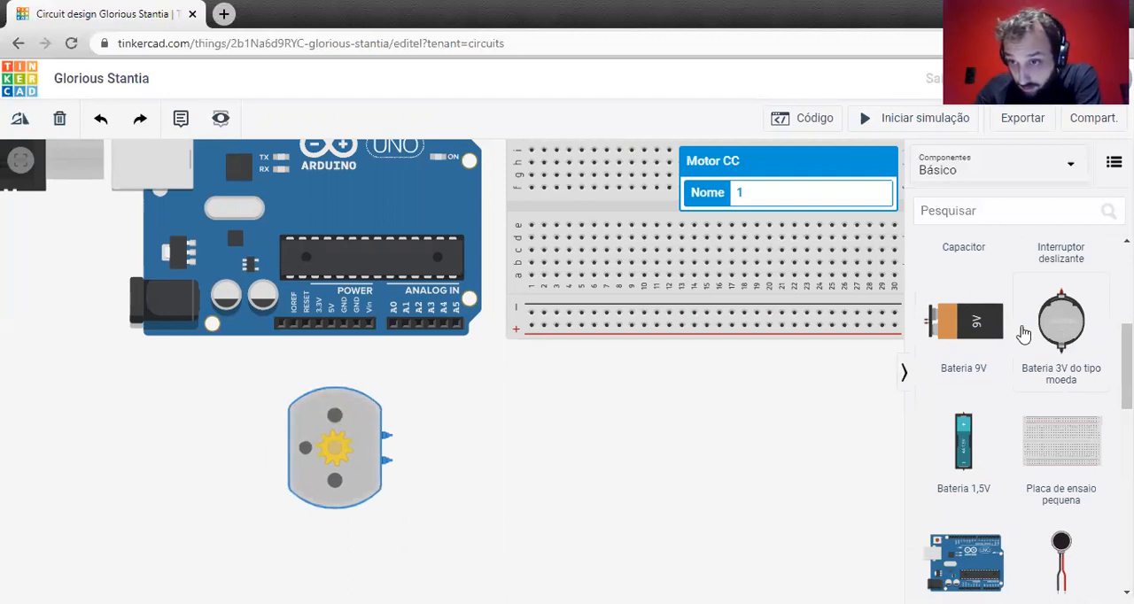
# Add a 9V battery facing the motor's terminals, and wire the motor's red terminal to positive and its black terminal to negative.
pyautogui.moveTo(968, 341); pyautogui.dragTo(486, 449)
pyautogui.click(466, 469)
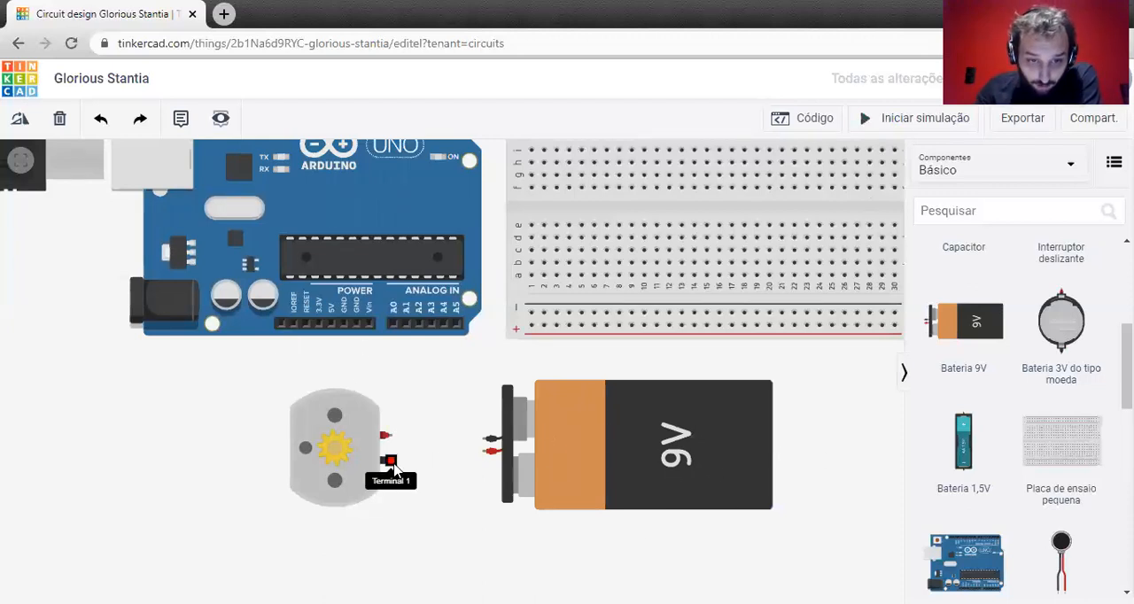
pyautogui.click(390, 437)
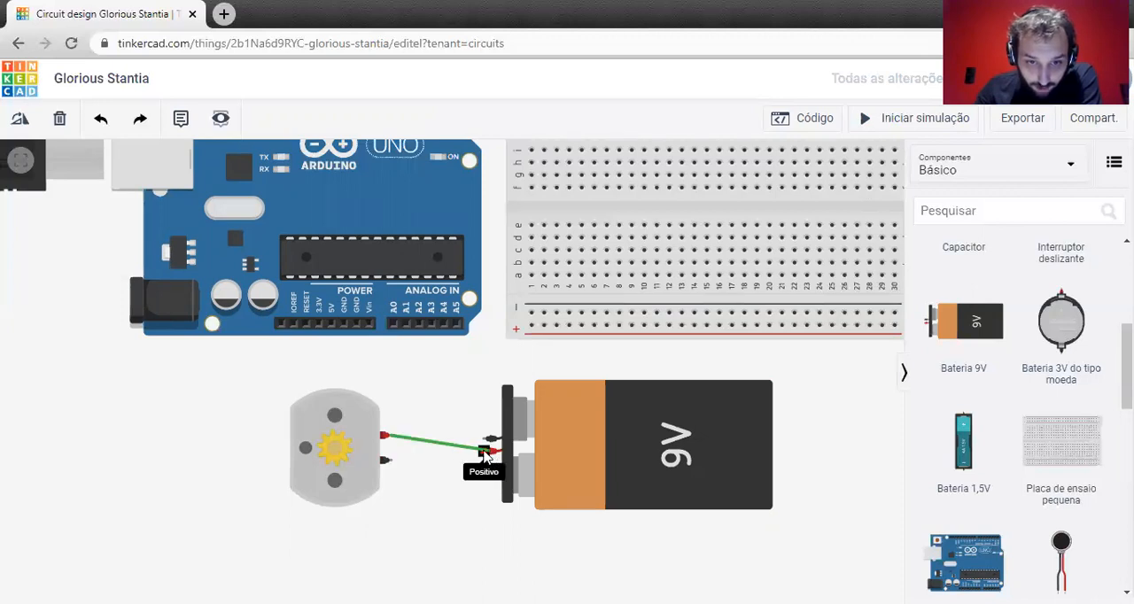
pyautogui.click(484, 441)
pyautogui.click(492, 452)
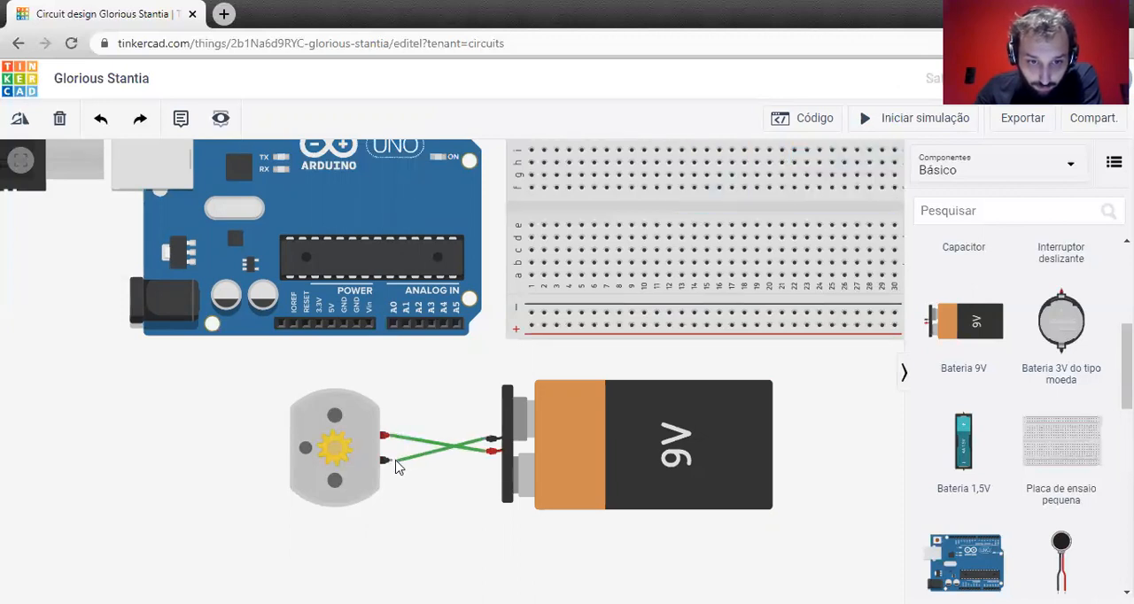
pyautogui.click(387, 460)
# Run the simulation to check the motor's speed on the 9V battery, and stop it.
pyautogui.click(939, 118)
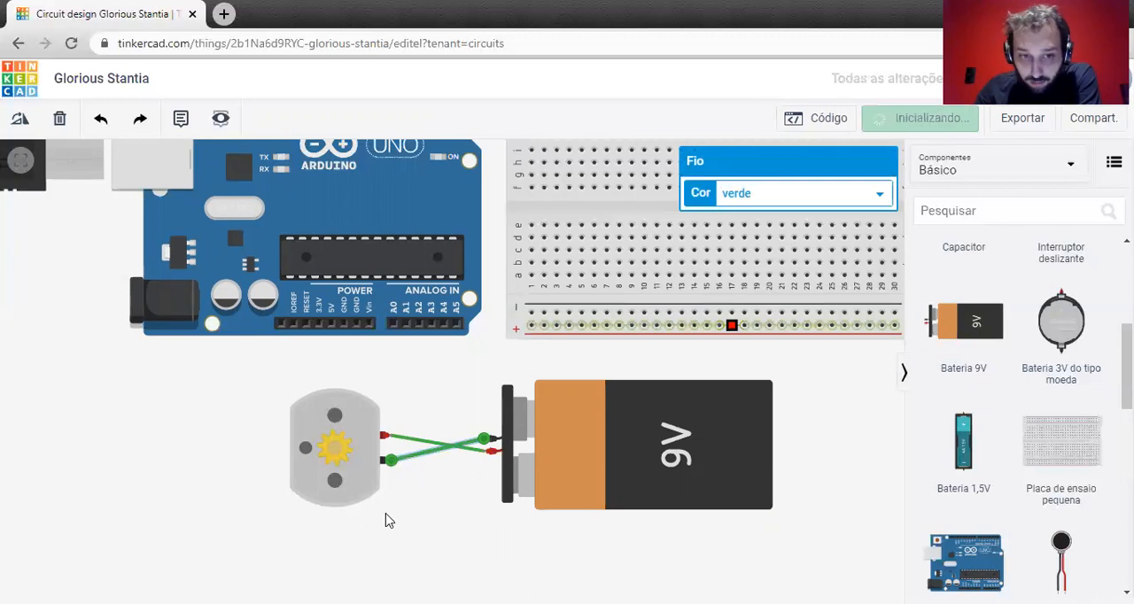
pyautogui.scroll(5, 371, 478)
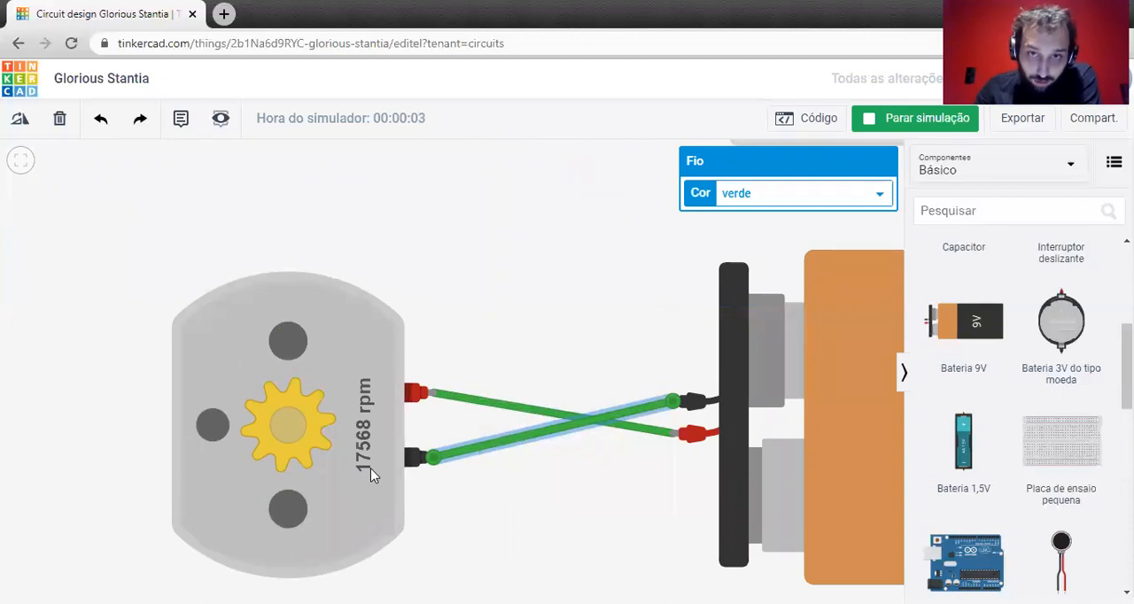
pyautogui.scroll(-3, 381, 451)
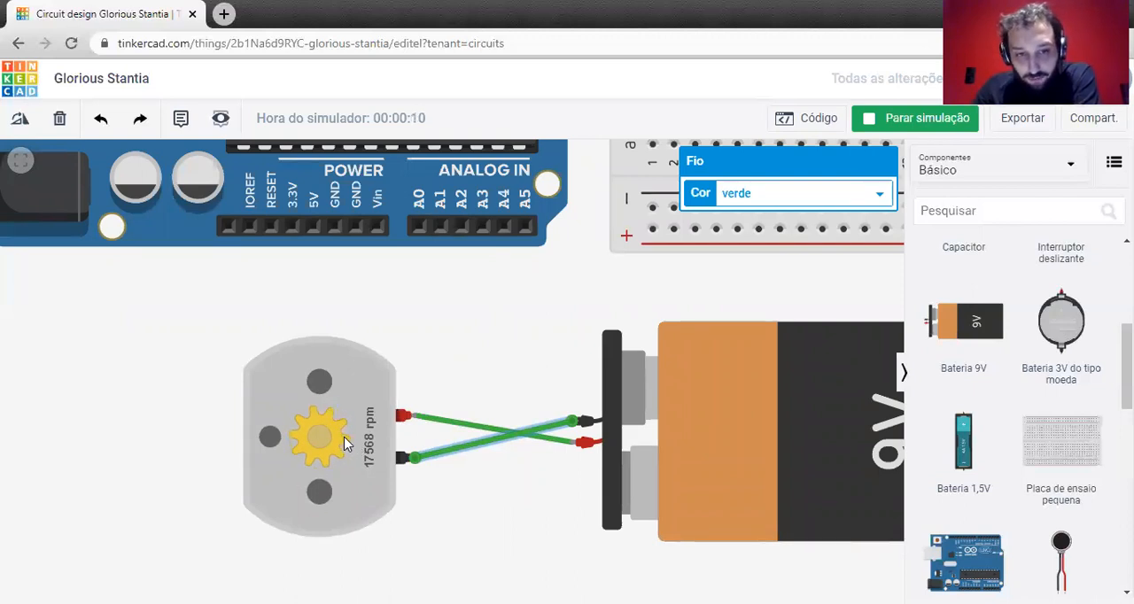
pyautogui.scroll(-2, 345, 443)
pyautogui.scroll(-1, 345, 437)
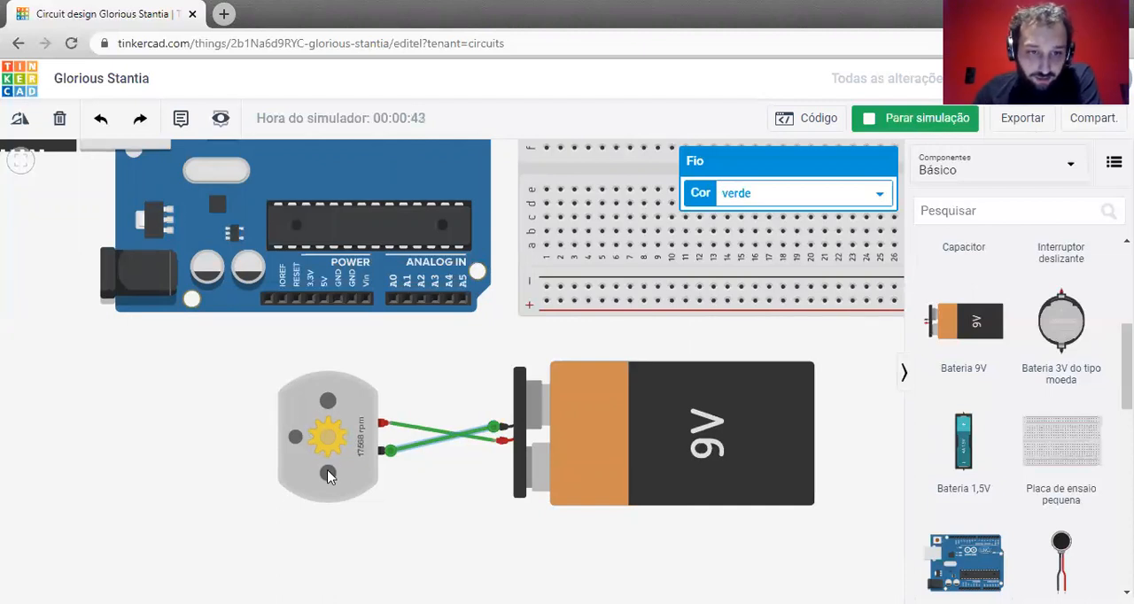
pyautogui.scroll(2, 299, 441)
pyautogui.scroll(2, 300, 441)
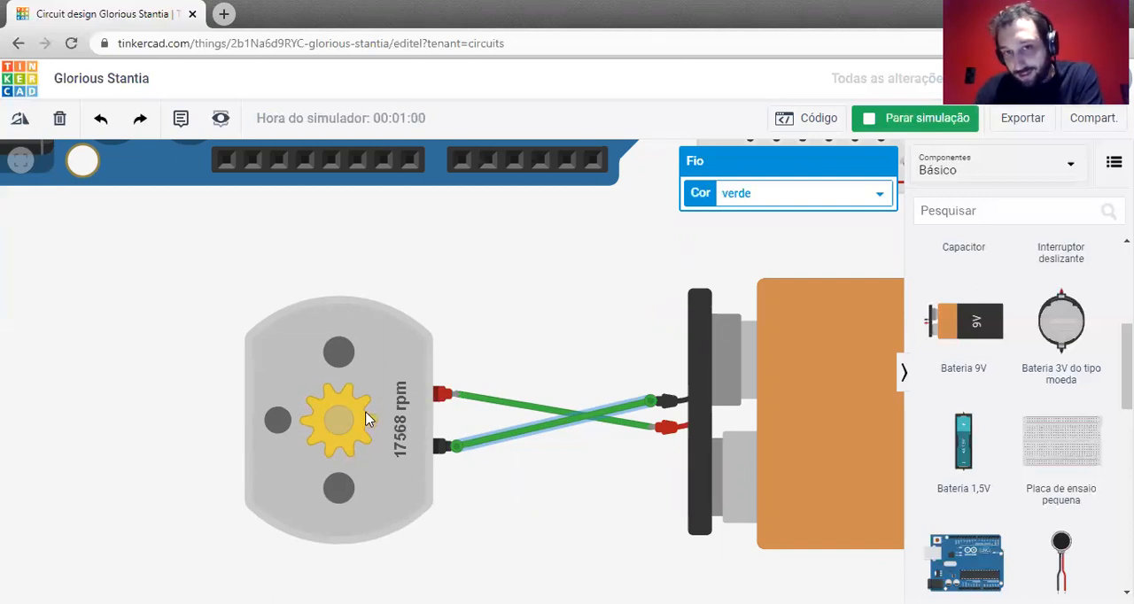
pyautogui.scroll(-3, 368, 420)
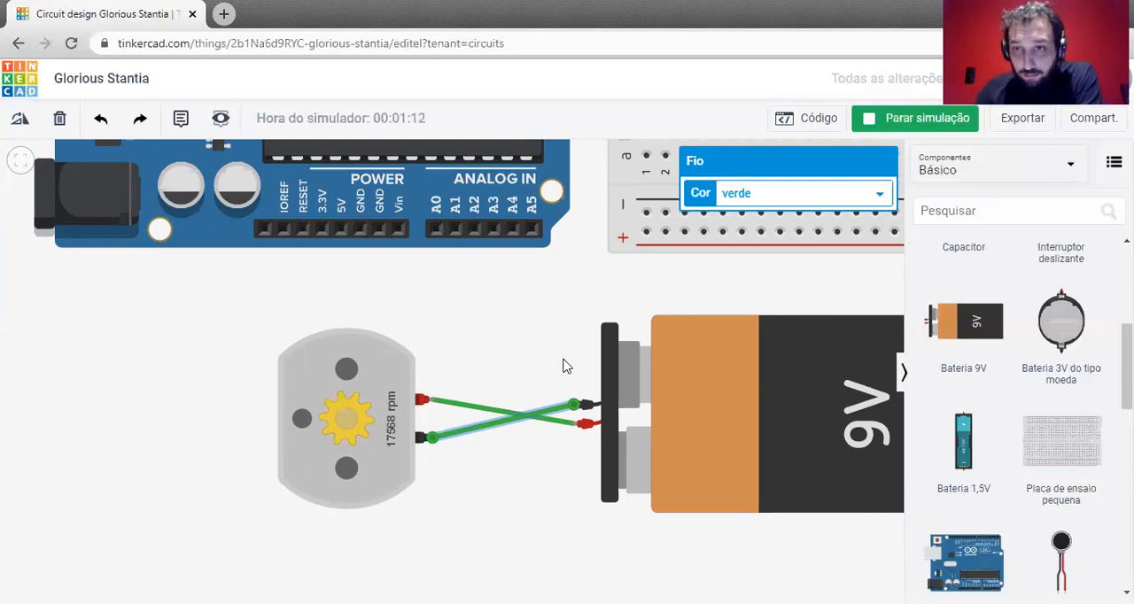
pyautogui.click(914, 118)
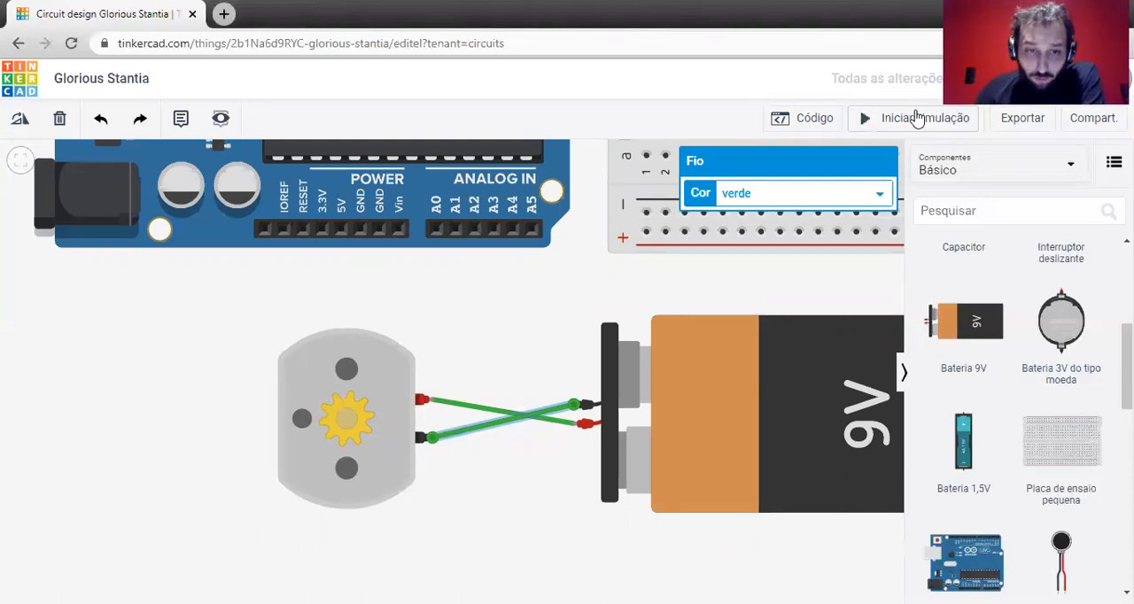
# Delete both wires between the DC motor and the 9V battery.
pyautogui.click(523, 450)
pyautogui.click(488, 414)
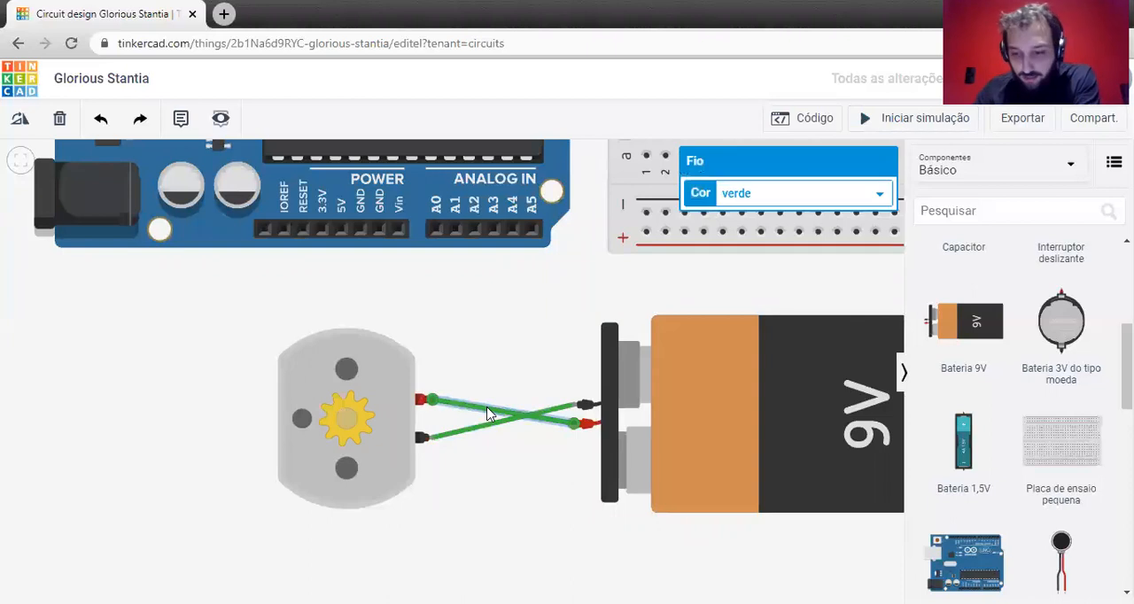
pyautogui.press('Delete')
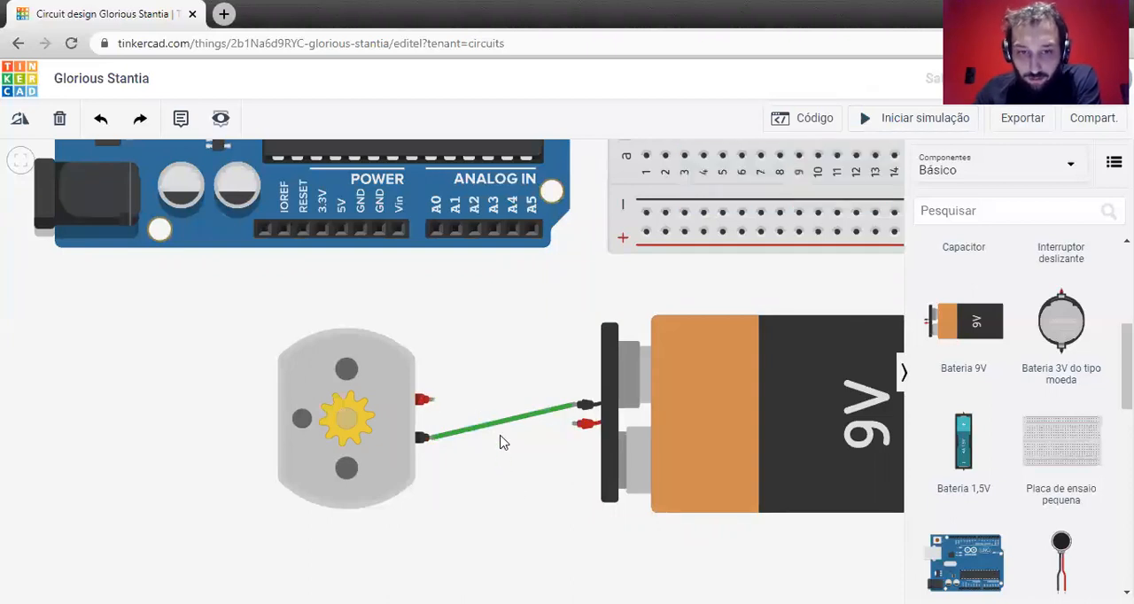
pyautogui.click(496, 429)
pyautogui.press('Delete')
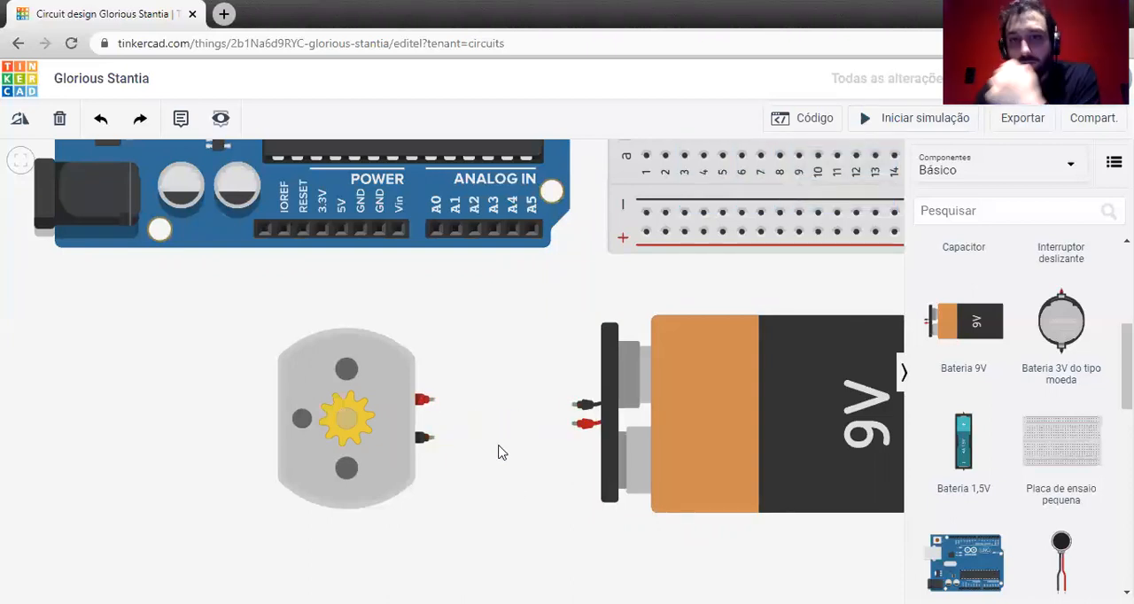
# Search the components for "l29" and place the L293D H-bridge motor driver beside the DC motor, on the side opposite the battery.
pyautogui.scroll(-1, 499, 450)
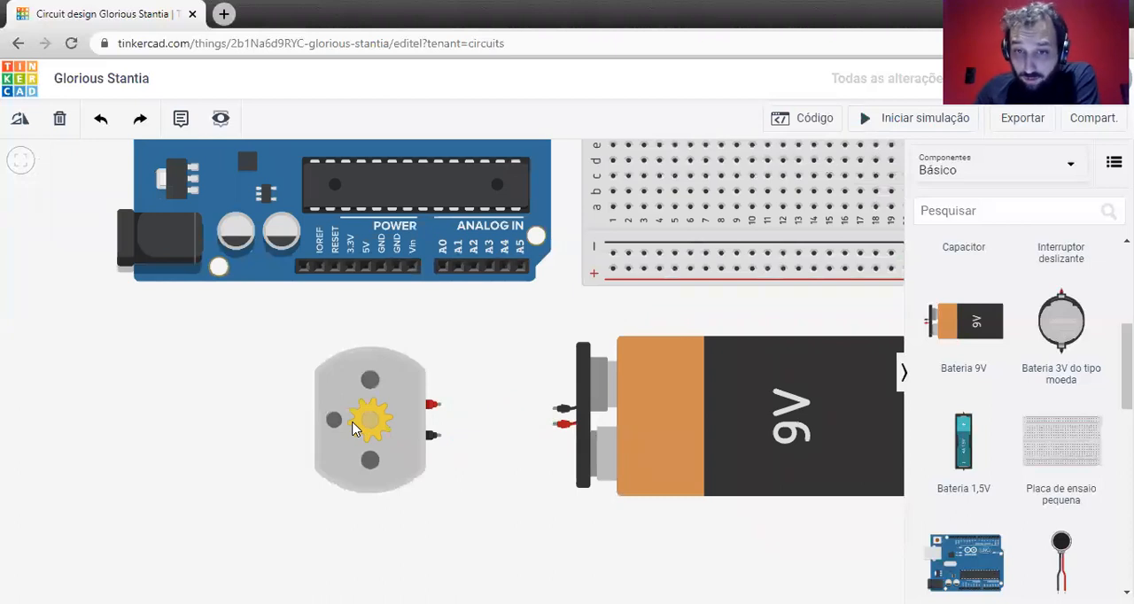
pyautogui.scroll(-3, 676, 390)
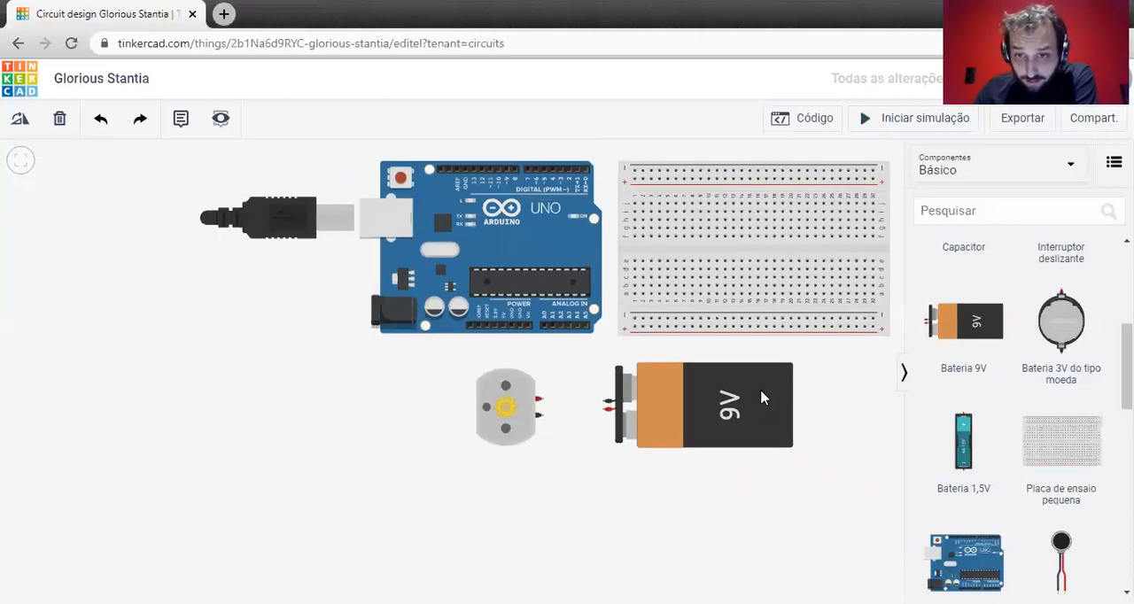
pyautogui.moveTo(794, 393); pyautogui.dragTo(559, 417)
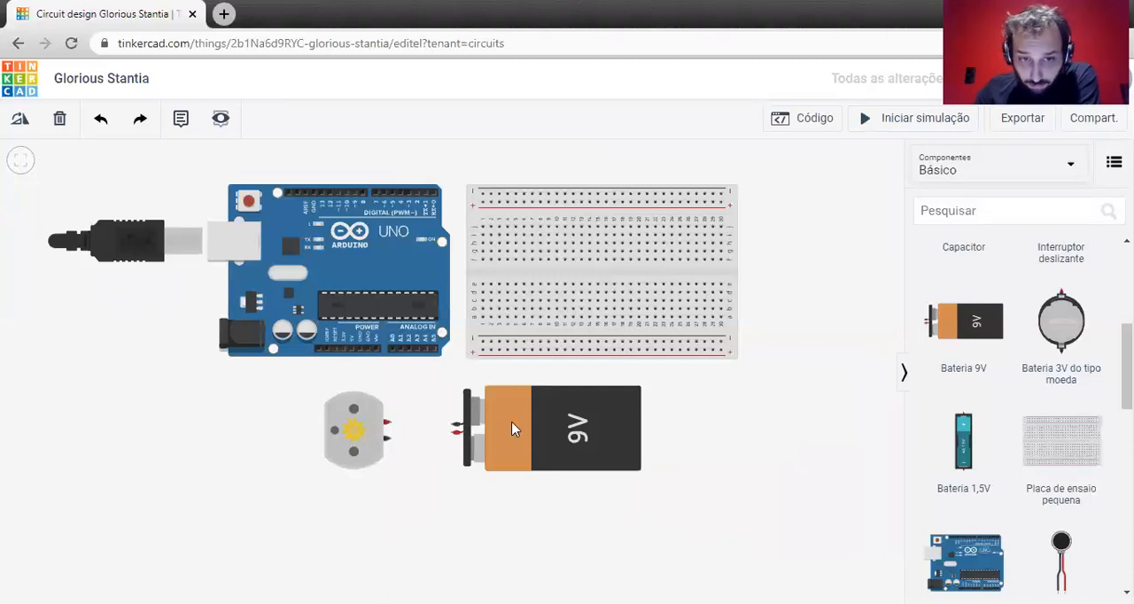
pyautogui.scroll(2, 351, 276)
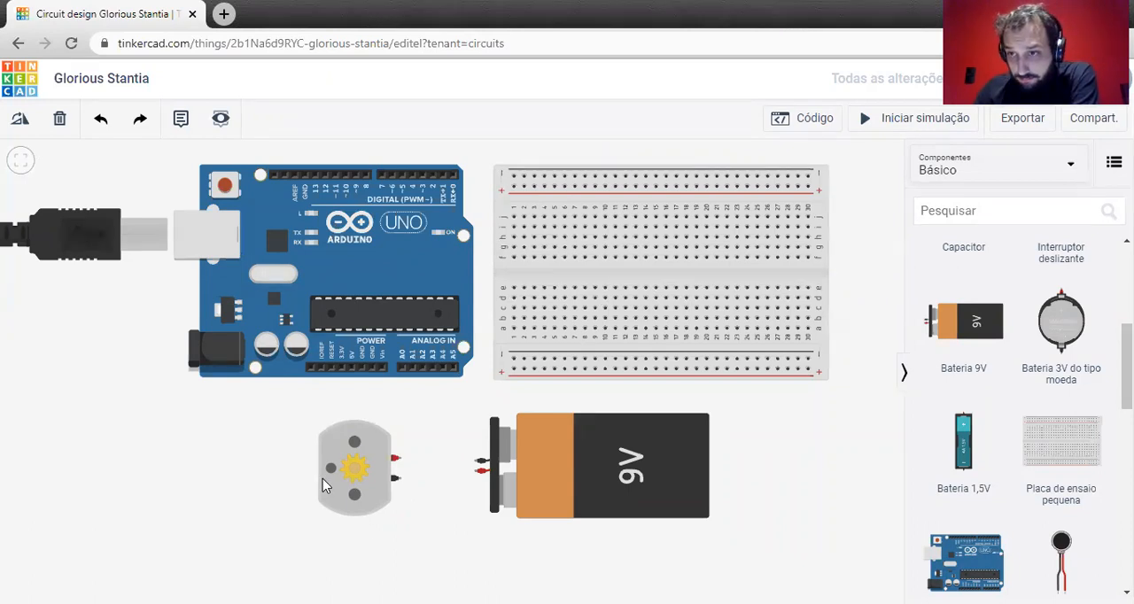
pyautogui.click(1039, 201)
pyautogui.write('l')
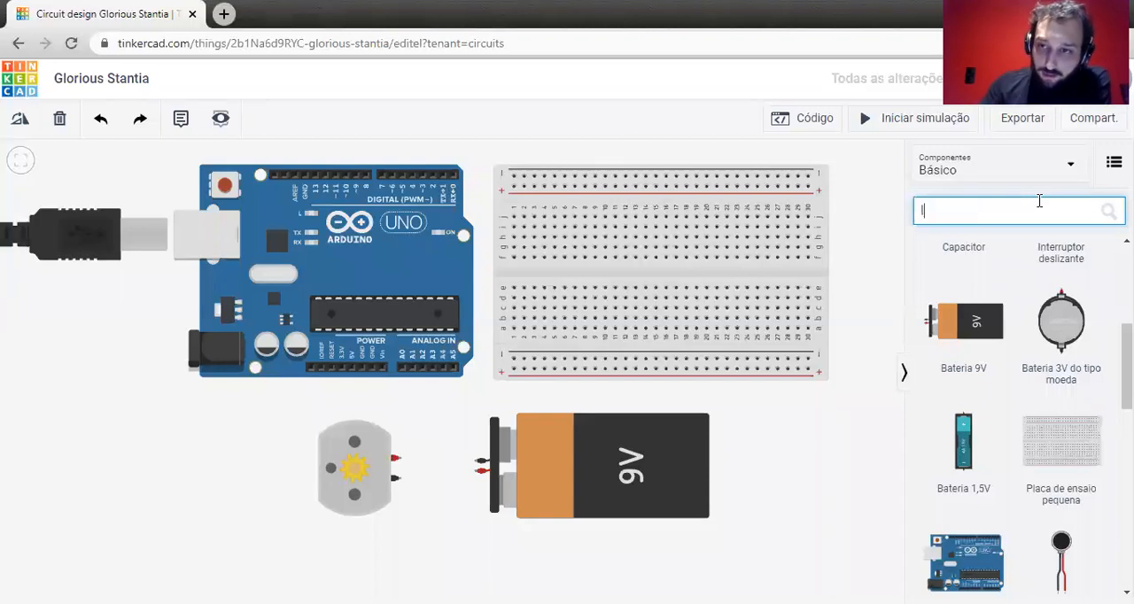
pyautogui.write('29')
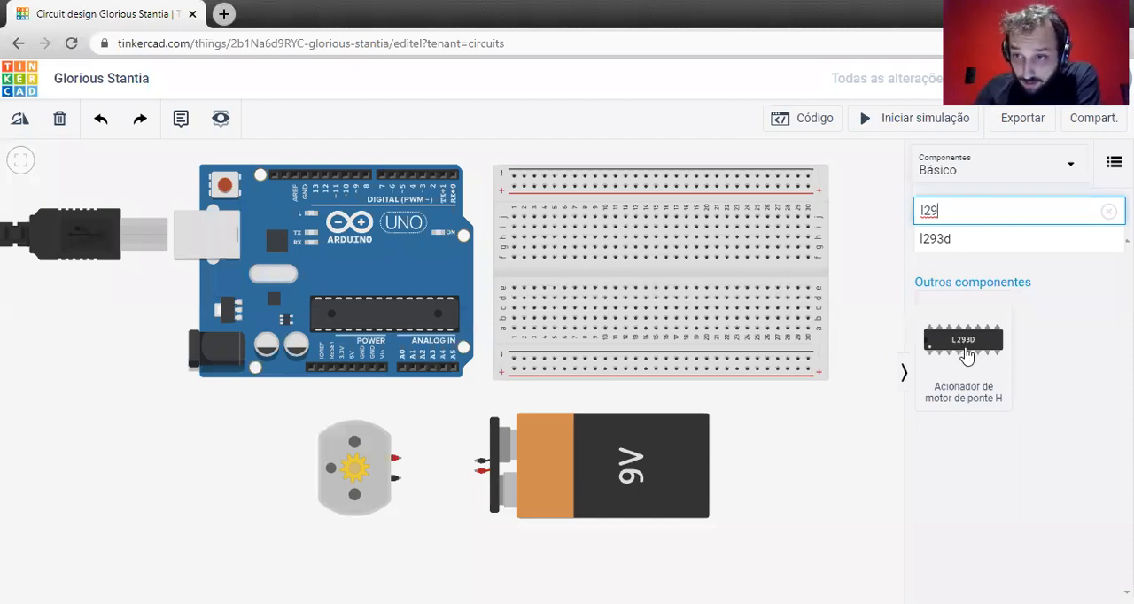
pyautogui.moveTo(958, 356); pyautogui.dragTo(198, 481)
pyautogui.click(228, 524)
# Examine the L293D driver up close, the Arduino's digital and power pins, and the motor's terminals.
pyautogui.scroll(5, 193, 479)
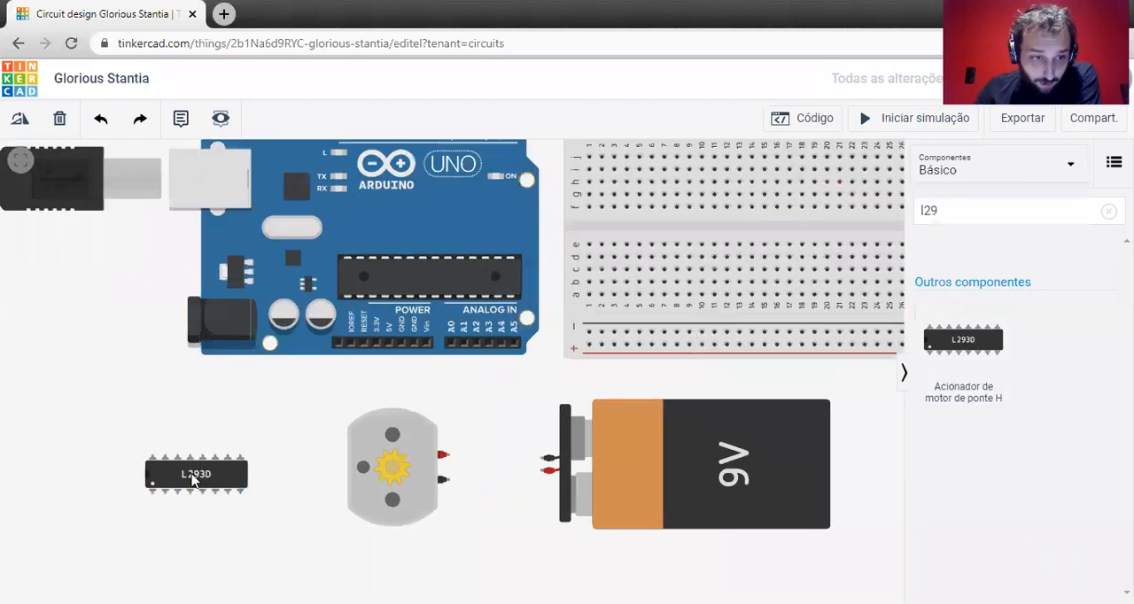
pyautogui.scroll(2, 193, 479)
pyautogui.moveTo(184, 384); pyautogui.dragTo(387, 291)
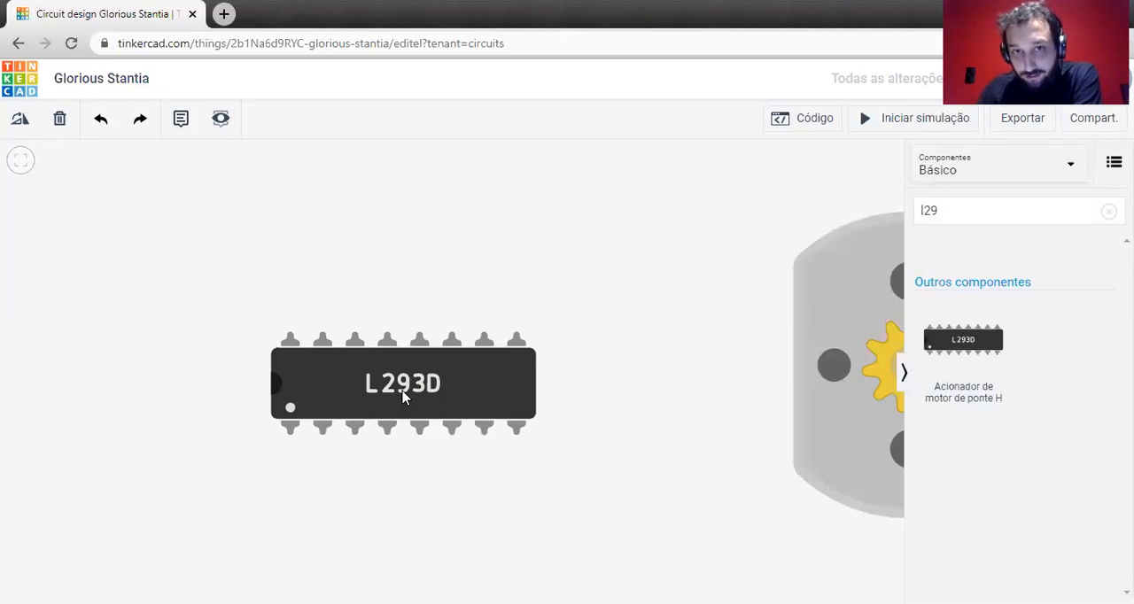
pyautogui.scroll(-5, 630, 395)
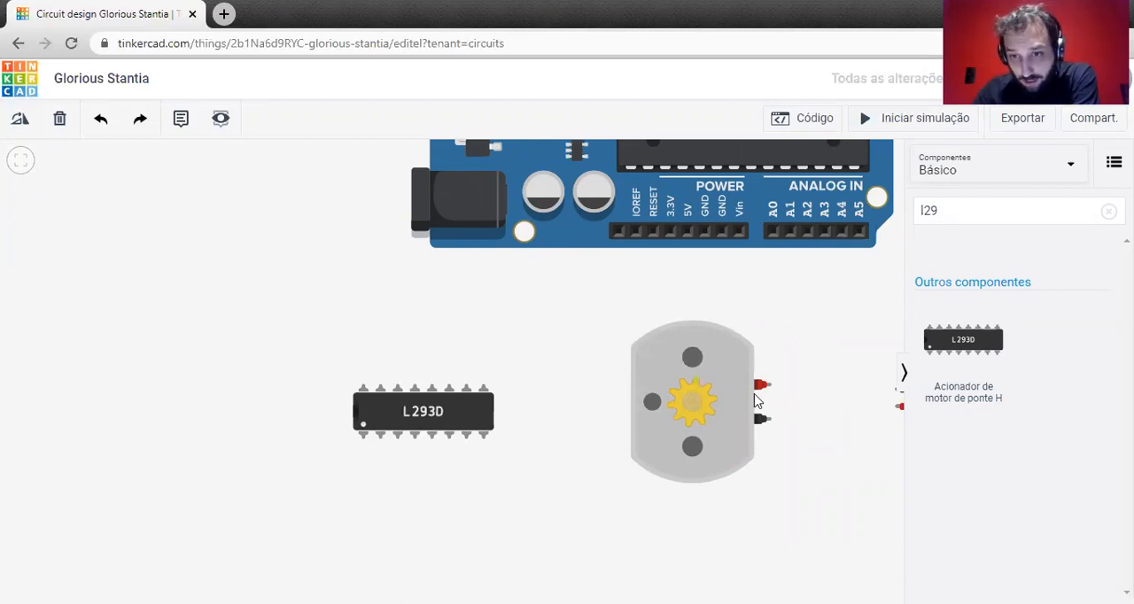
pyautogui.moveTo(818, 322); pyautogui.dragTo(611, 473)
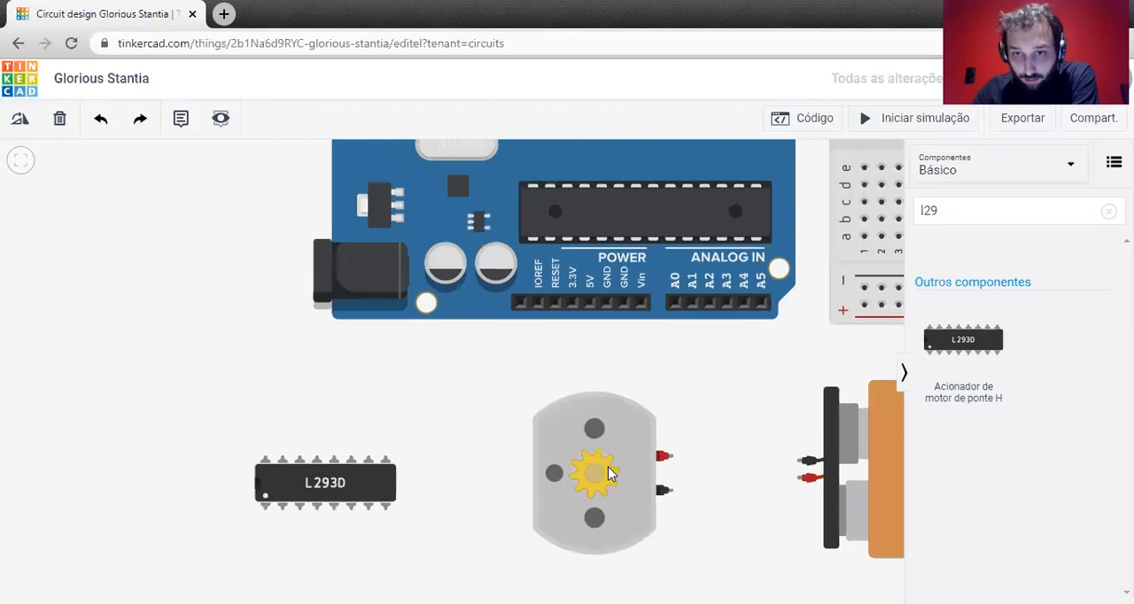
pyautogui.moveTo(701, 195); pyautogui.dragTo(647, 284)
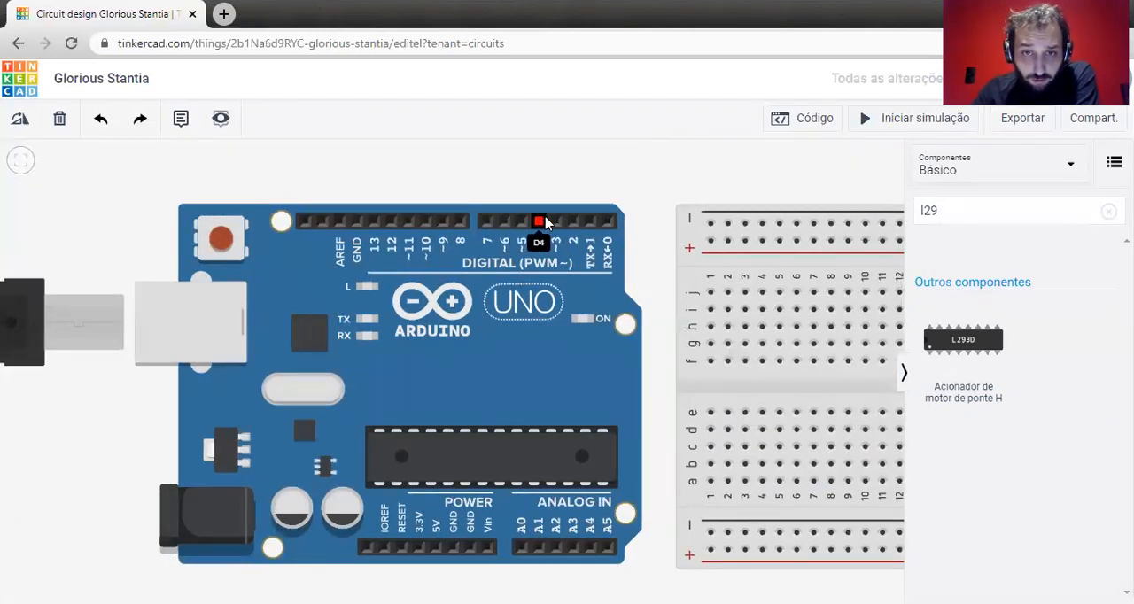
pyautogui.moveTo(638, 561); pyautogui.dragTo(631, 271)
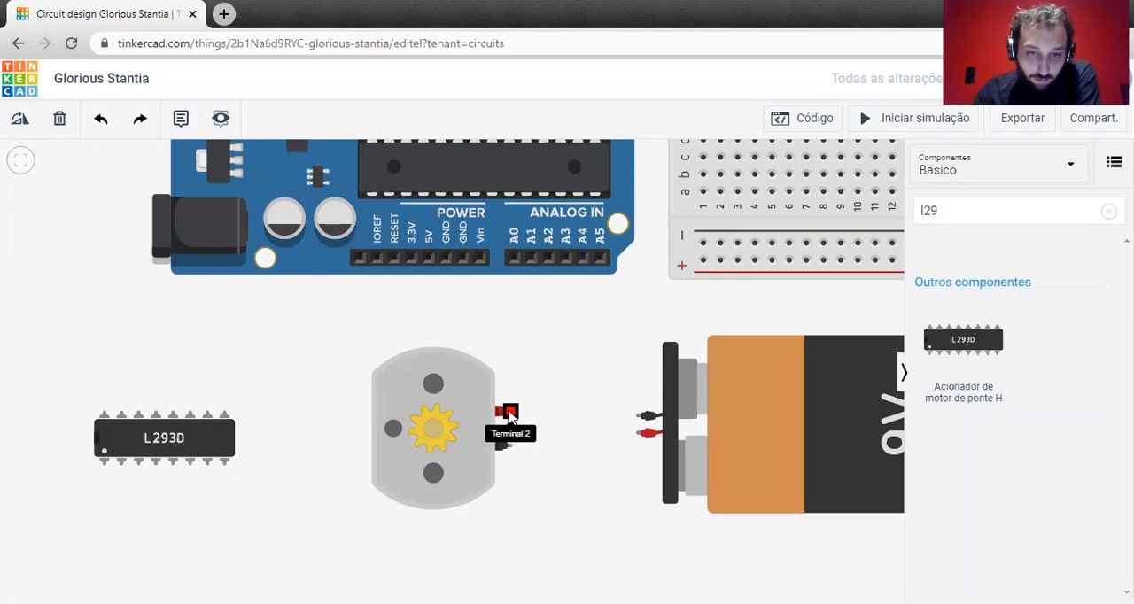
# Reposition the L293D driver slightly closer to the DC motor and the Arduino board.
pyautogui.scroll(-1, 578, 350)
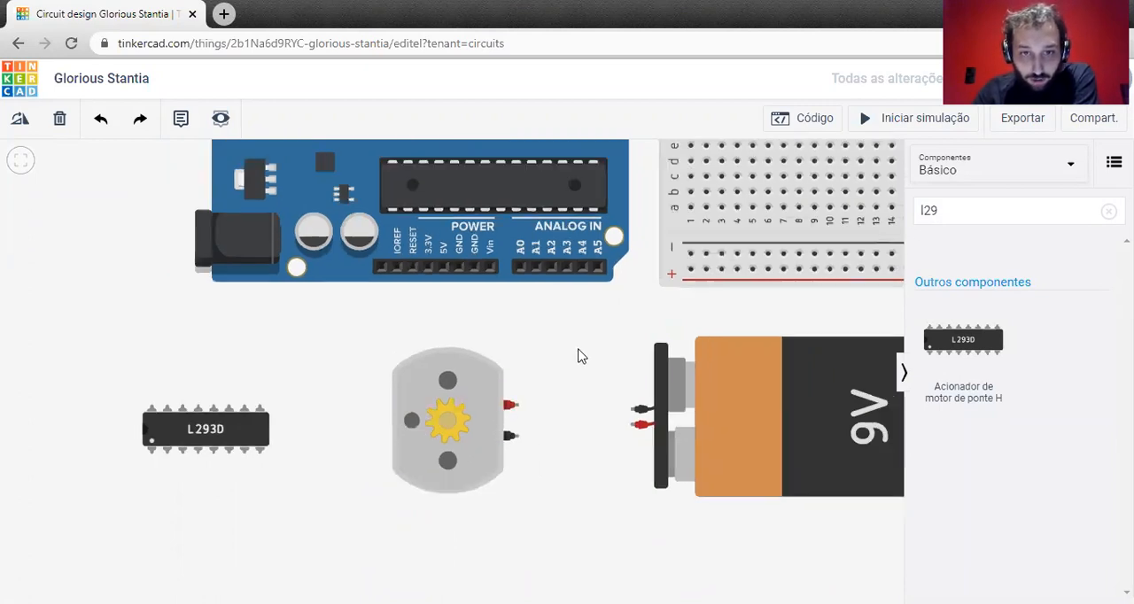
pyautogui.moveTo(625, 303); pyautogui.dragTo(534, 501)
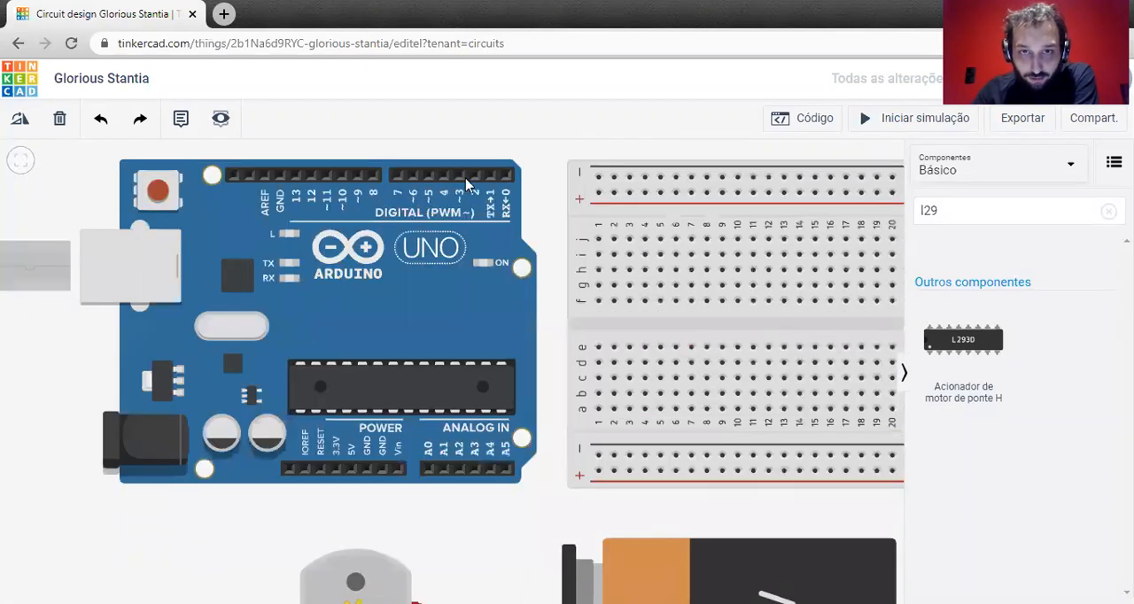
pyautogui.moveTo(456, 548); pyautogui.dragTo(489, 411)
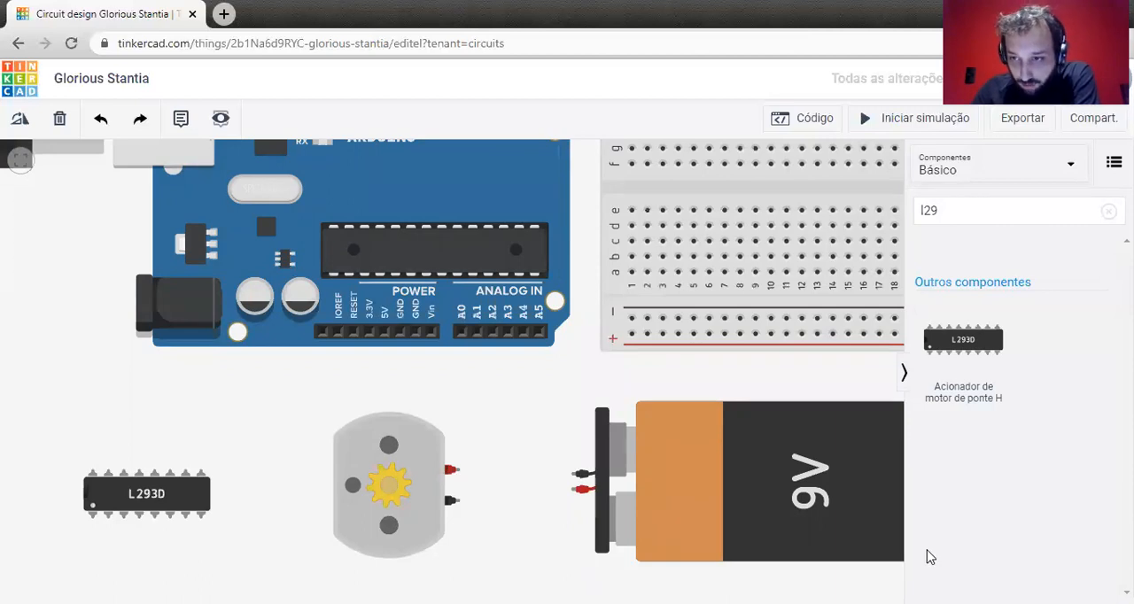
pyautogui.click(151, 501)
pyautogui.moveTo(152, 498); pyautogui.dragTo(191, 469)
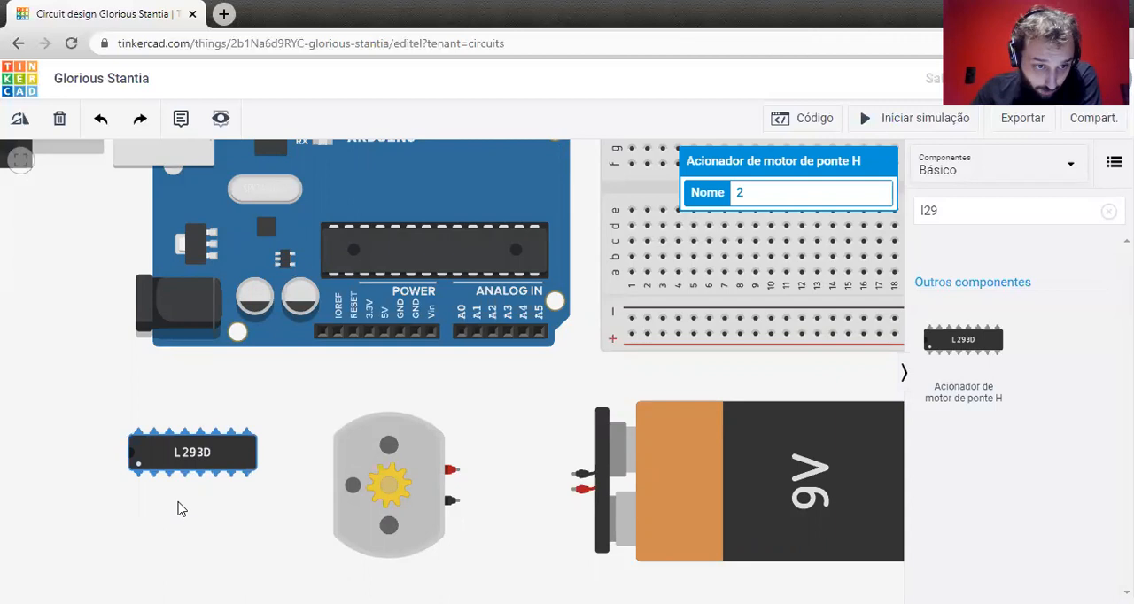
# Examine the L293D driver's pins up close, along with the motor and the Arduino's digital pins.
pyautogui.scroll(3, 150, 506)
pyautogui.scroll(2, 149, 506)
pyautogui.click(147, 506)
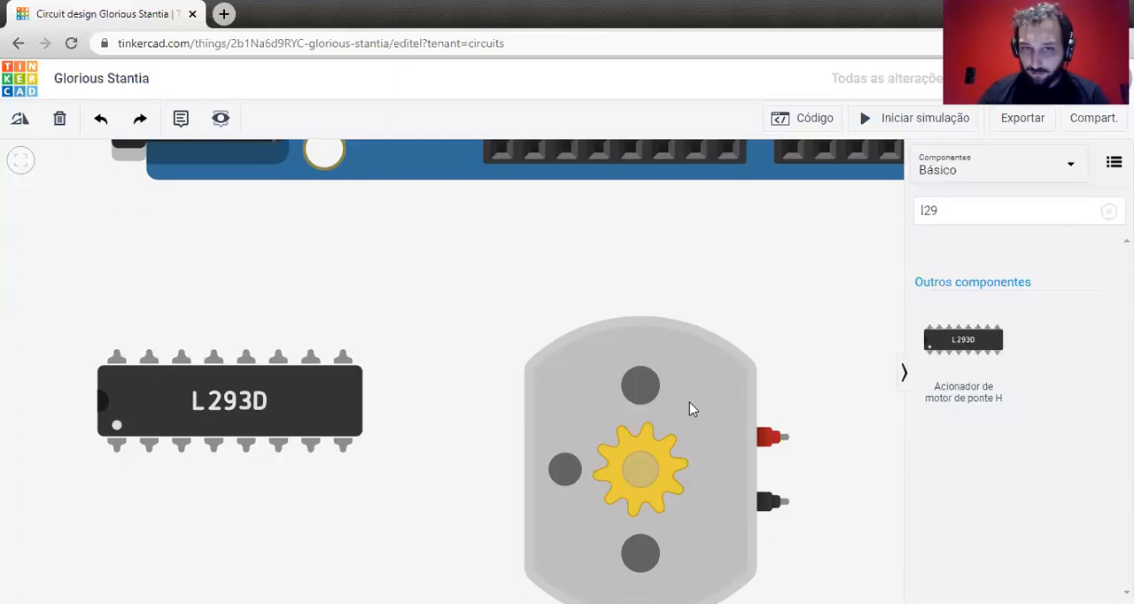
pyautogui.scroll(-3, 688, 347)
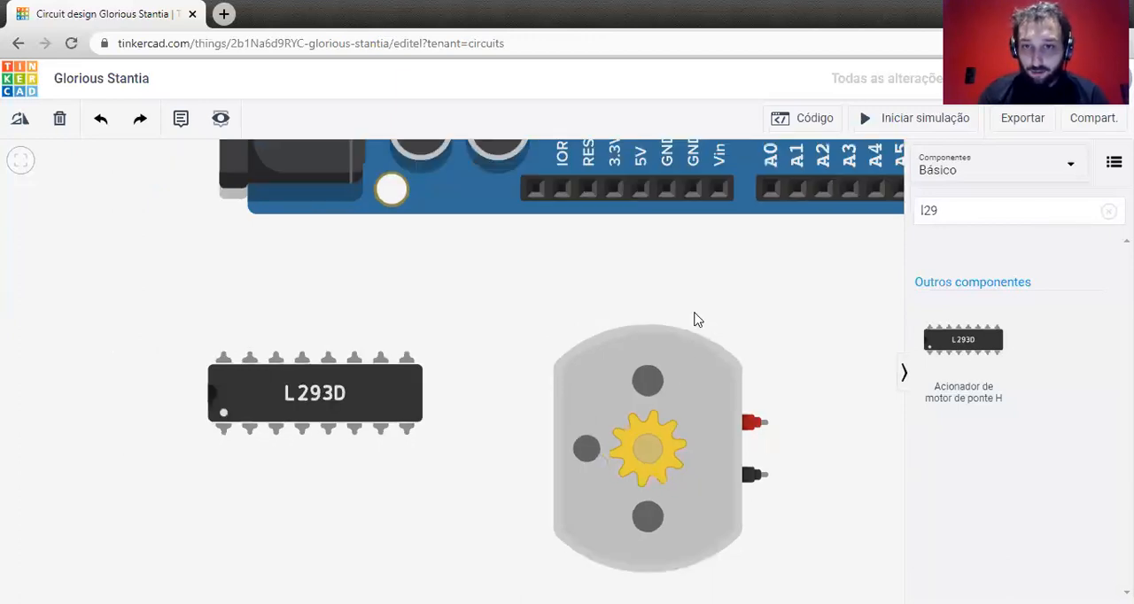
pyautogui.moveTo(731, 306); pyautogui.dragTo(585, 476)
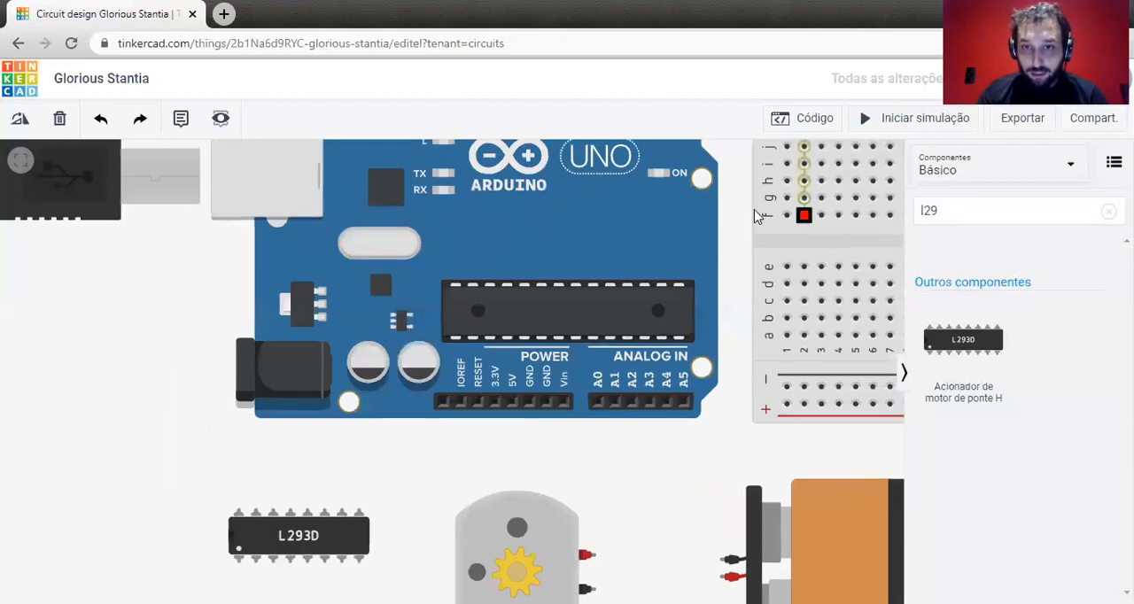
pyautogui.moveTo(740, 205); pyautogui.dragTo(718, 302)
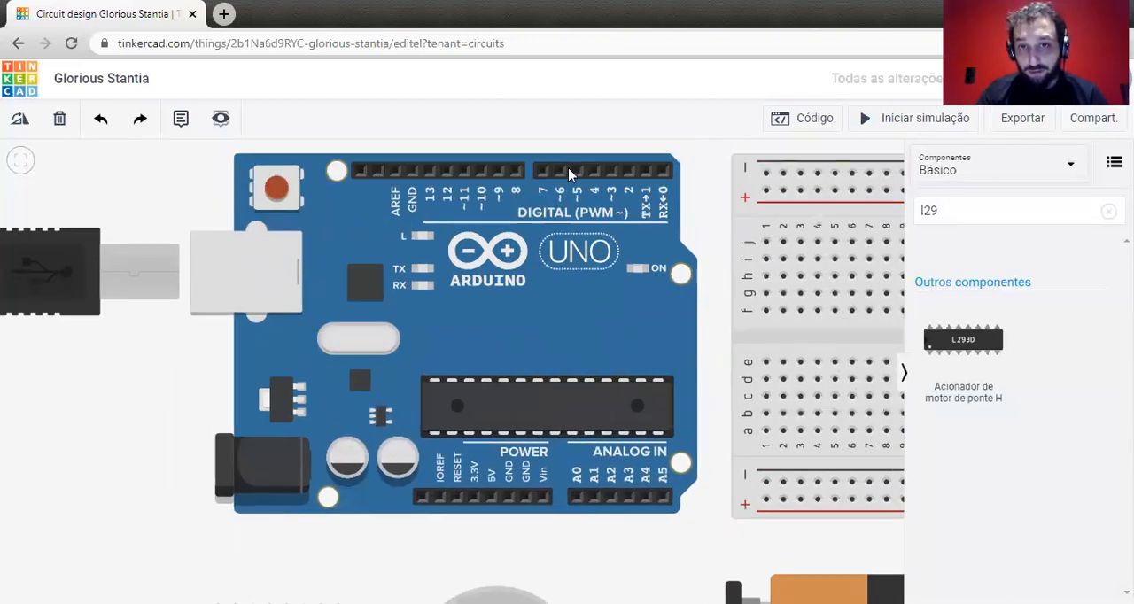
pyautogui.scroll(-5, 621, 373)
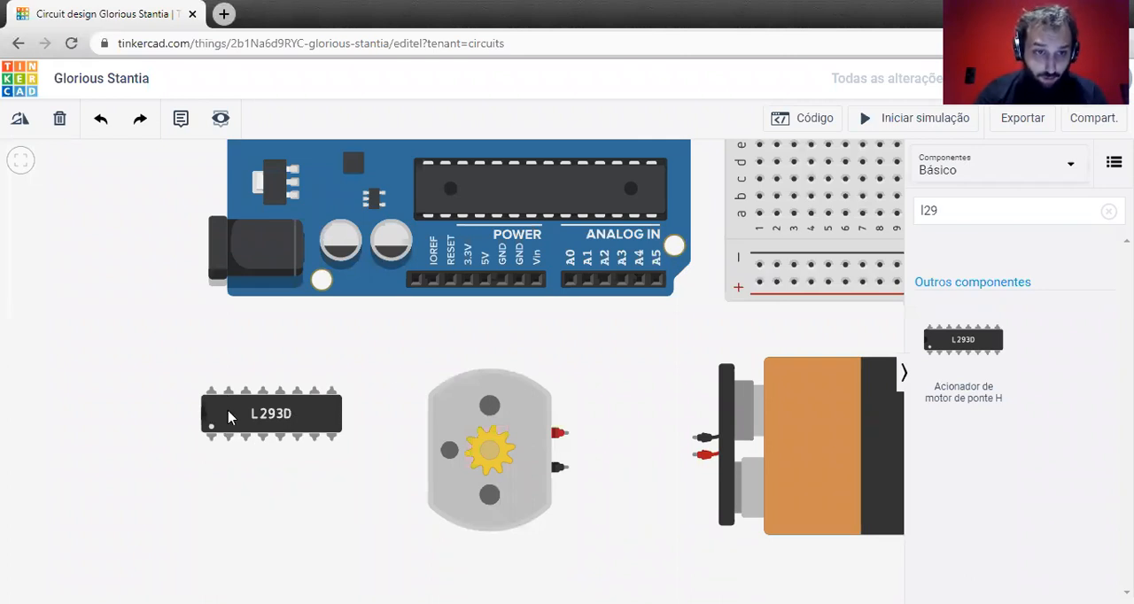
pyautogui.scroll(5, 223, 415)
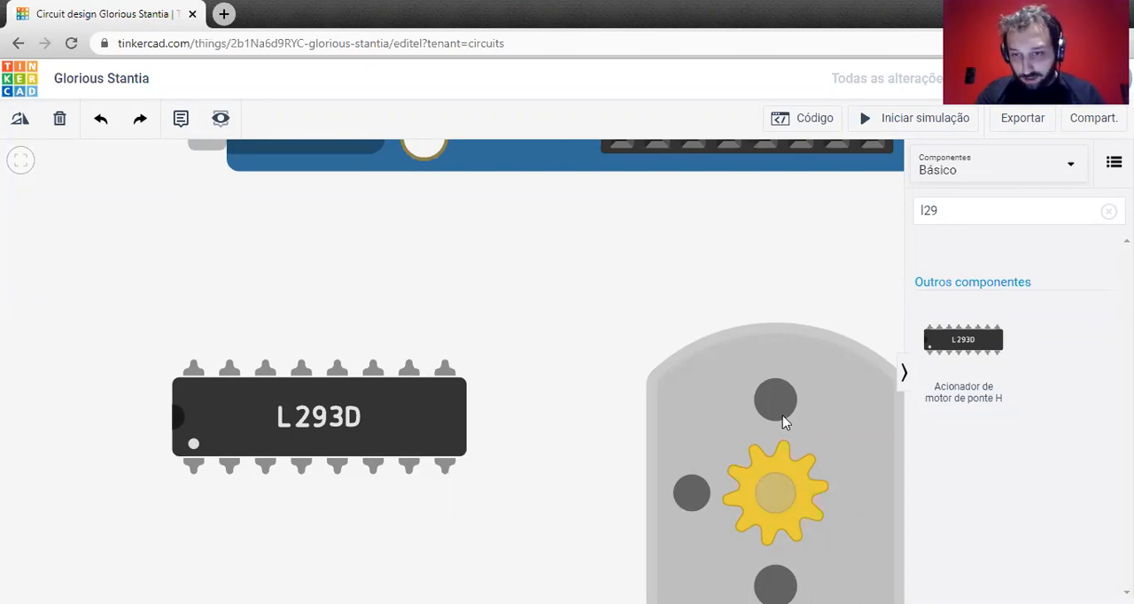
pyautogui.scroll(-2, 783, 423)
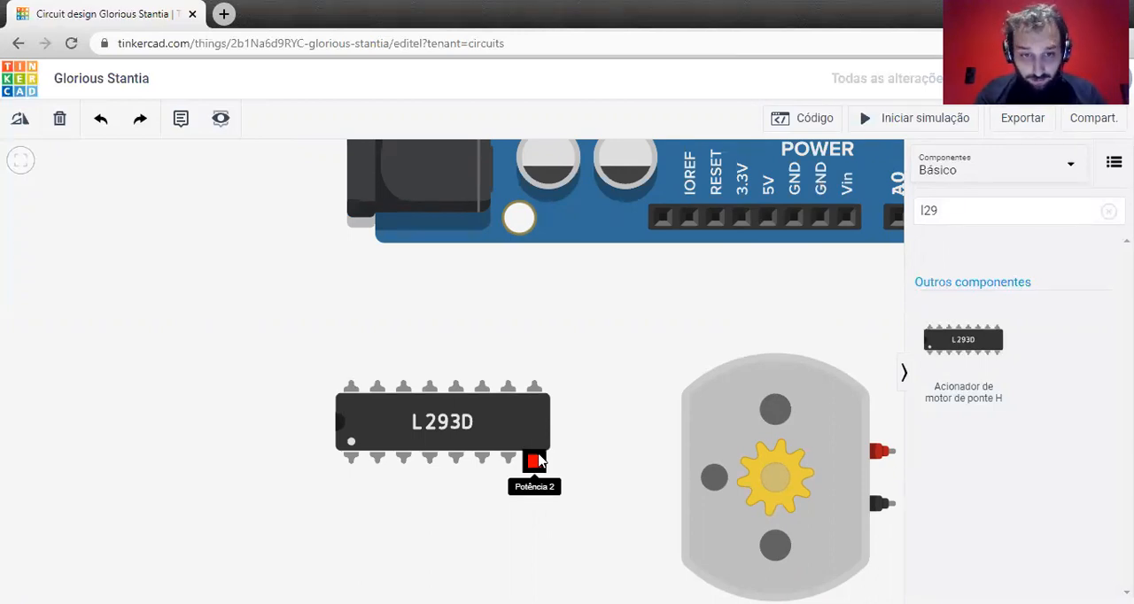
pyautogui.scroll(-1, 581, 403)
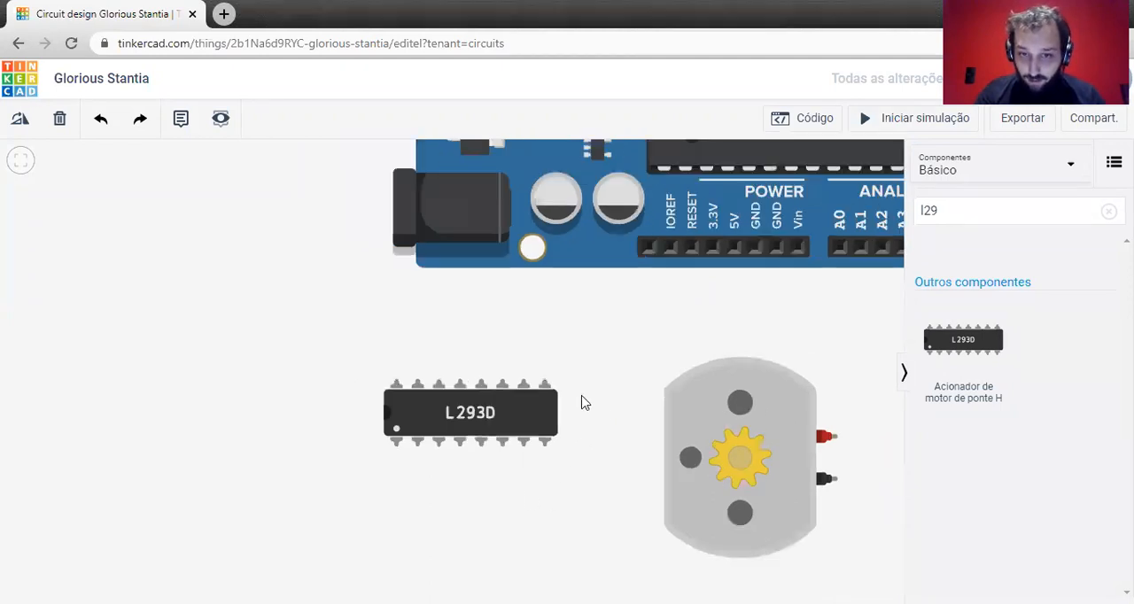
# Place the L293D driver across the breadboard's central gap, with its pins in columns 5 to 12.
pyautogui.scroll(-1, 581, 403)
pyautogui.moveTo(556, 422); pyautogui.dragTo(384, 461)
pyautogui.moveTo(316, 462); pyautogui.dragTo(653, 393)
pyautogui.moveTo(464, 398); pyautogui.dragTo(119, 481)
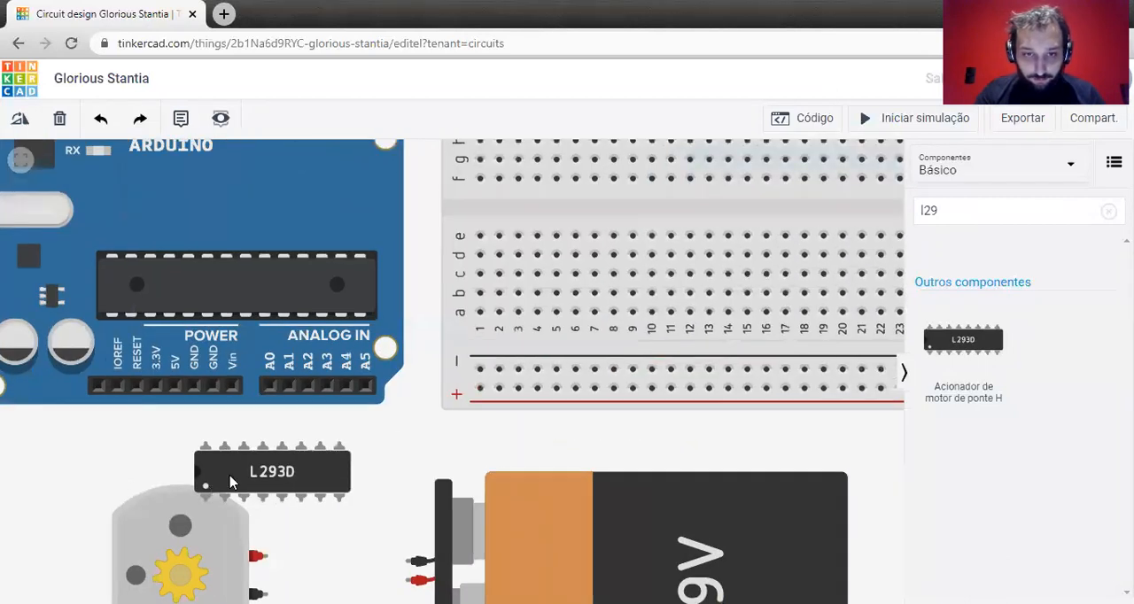
pyautogui.moveTo(229, 481); pyautogui.dragTo(570, 233)
pyautogui.moveTo(323, 459); pyautogui.dragTo(262, 507)
pyautogui.moveTo(339, 284); pyautogui.dragTo(275, 366)
pyautogui.scroll(-5, 275, 366)
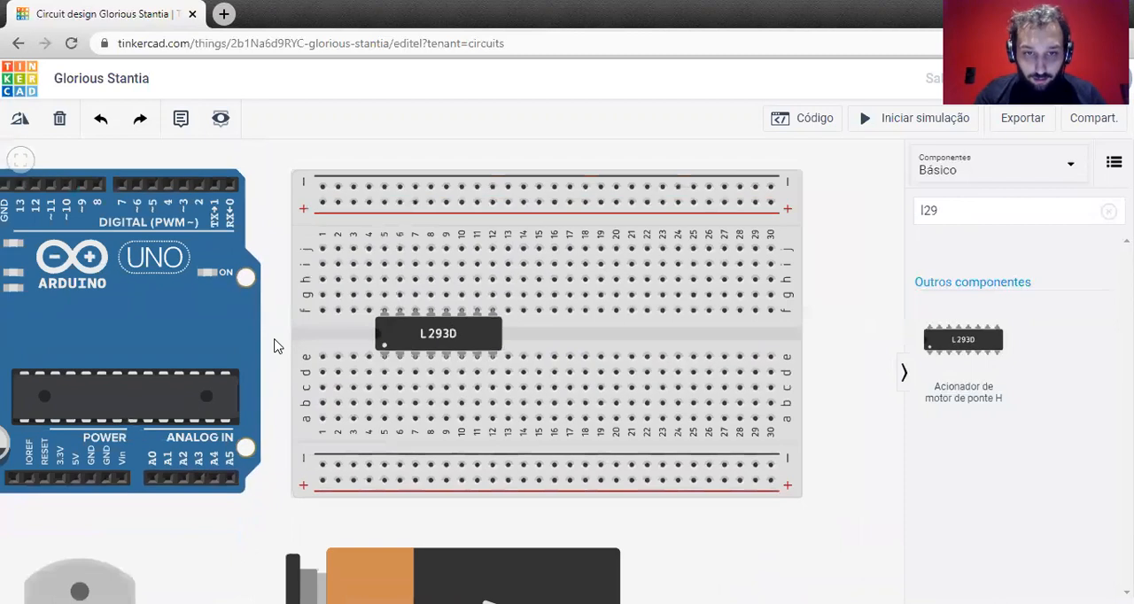
# Rotate the 9V battery so its terminals face the breadboard and position it just below the board.
pyautogui.moveTo(515, 505); pyautogui.dragTo(567, 398)
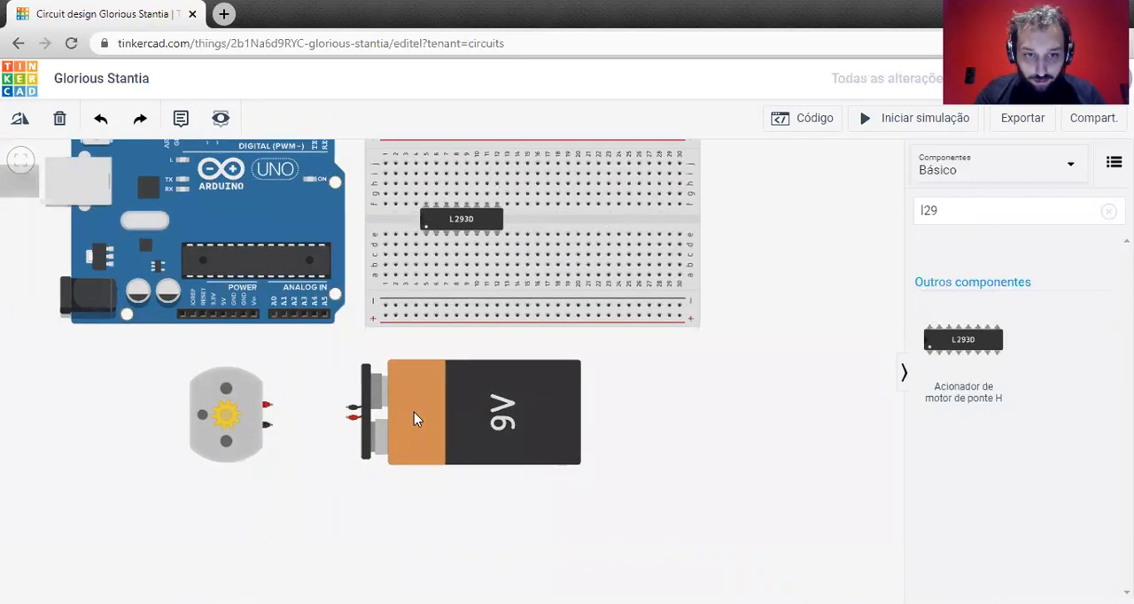
pyautogui.click(414, 412)
pyautogui.click(20, 120)
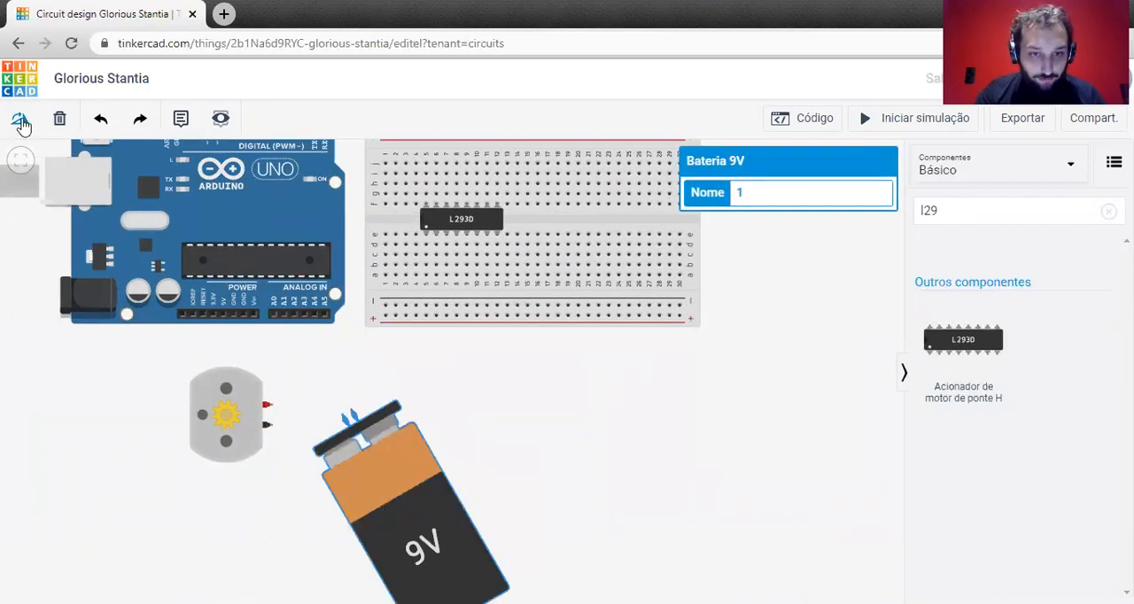
pyautogui.moveTo(306, 507); pyautogui.dragTo(405, 448)
pyautogui.click(559, 359)
pyautogui.scroll(1, 558, 359)
pyautogui.scroll(2, 560, 360)
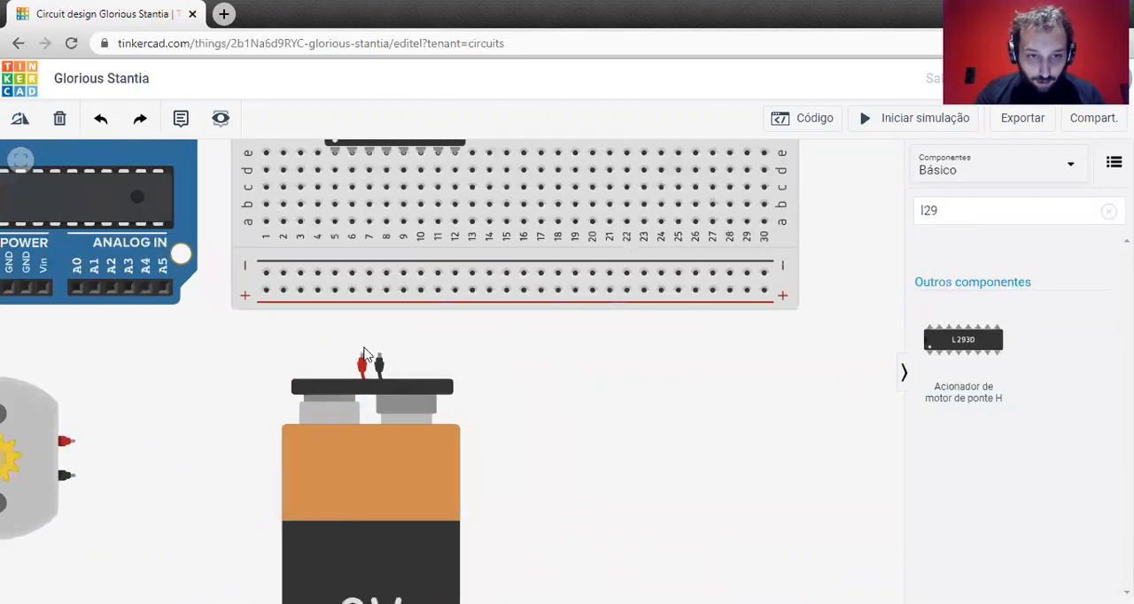
pyautogui.moveTo(367, 435)
pyautogui.mouseDown()
pyautogui.moveTo(460, 441)
pyautogui.moveTo(366, 440)
pyautogui.mouseUp()
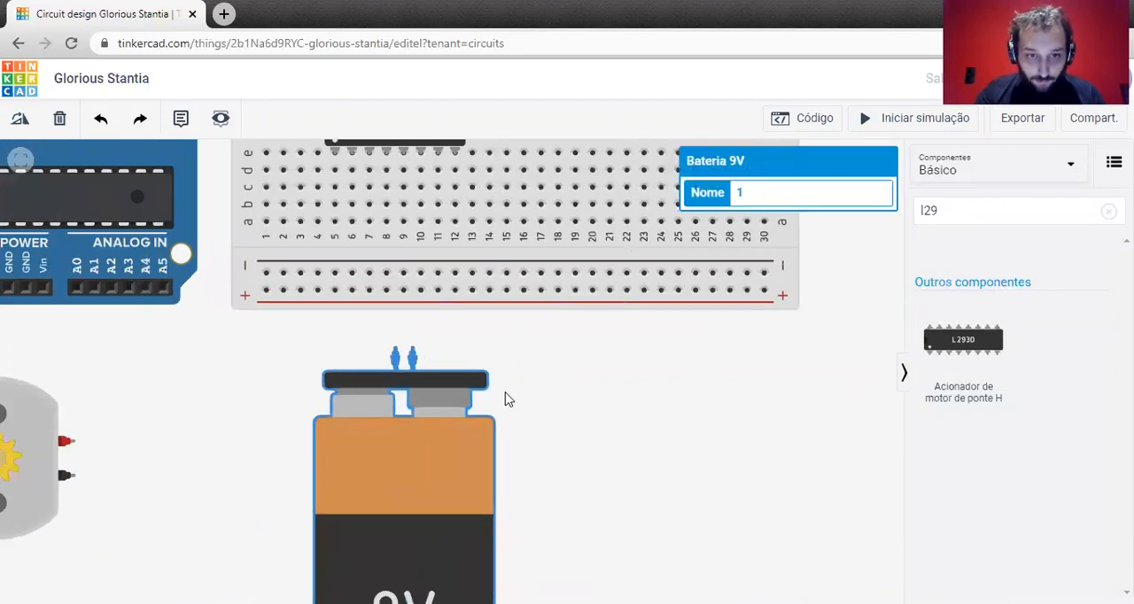
pyautogui.click(506, 398)
# Wire the battery's positive terminal to the breadboard's lower positive rail near column 8 and shift the battery to straighten the wire.
pyautogui.click(395, 351)
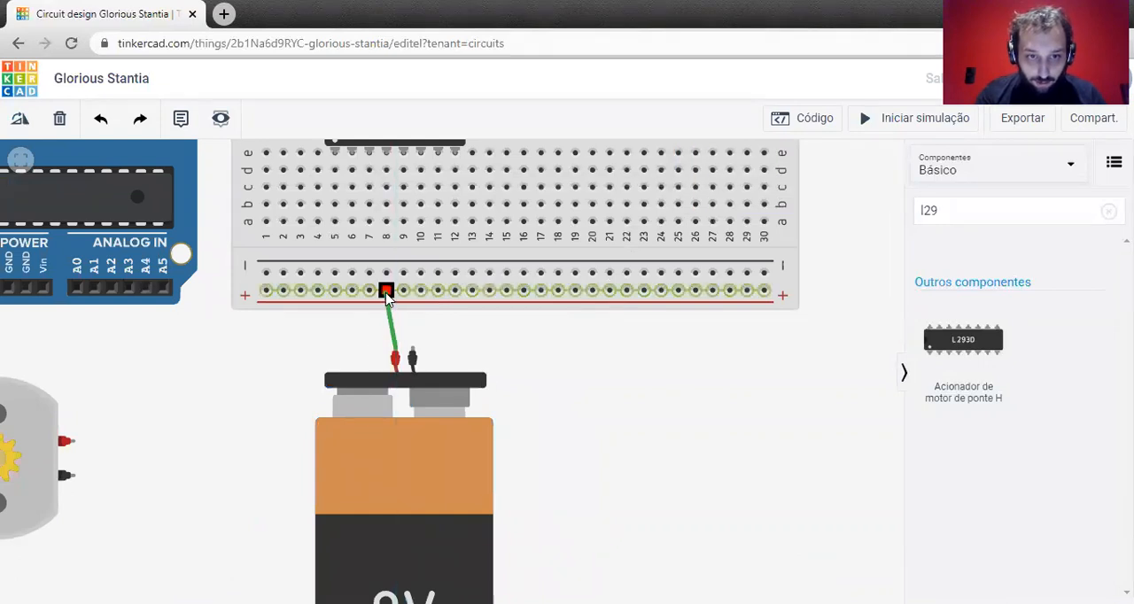
pyautogui.click(386, 291)
pyautogui.click(362, 356)
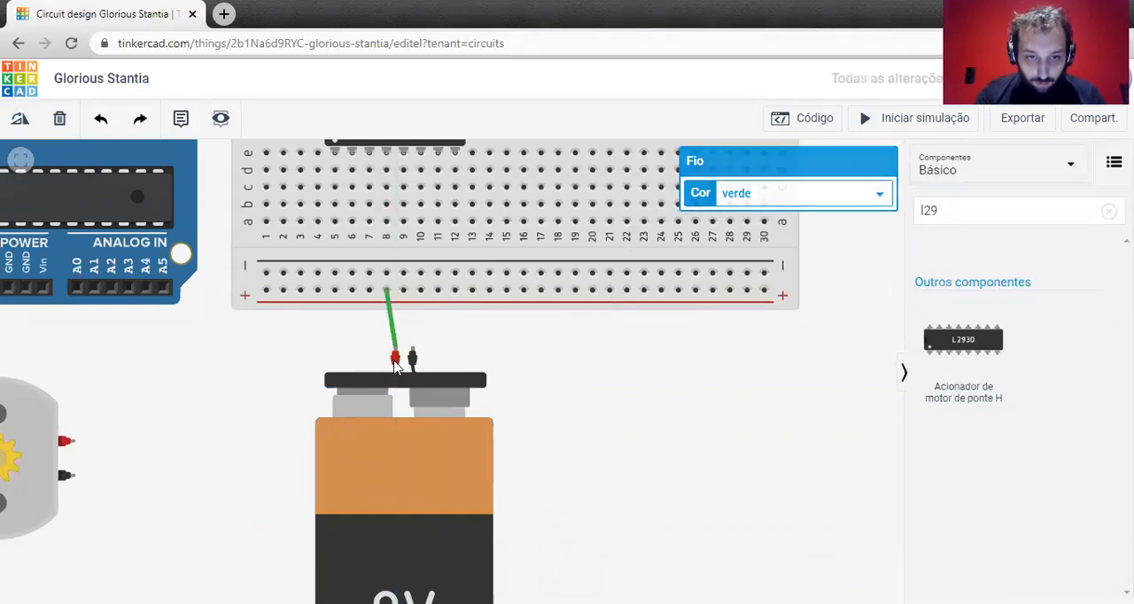
pyautogui.moveTo(397, 463); pyautogui.dragTo(395, 456)
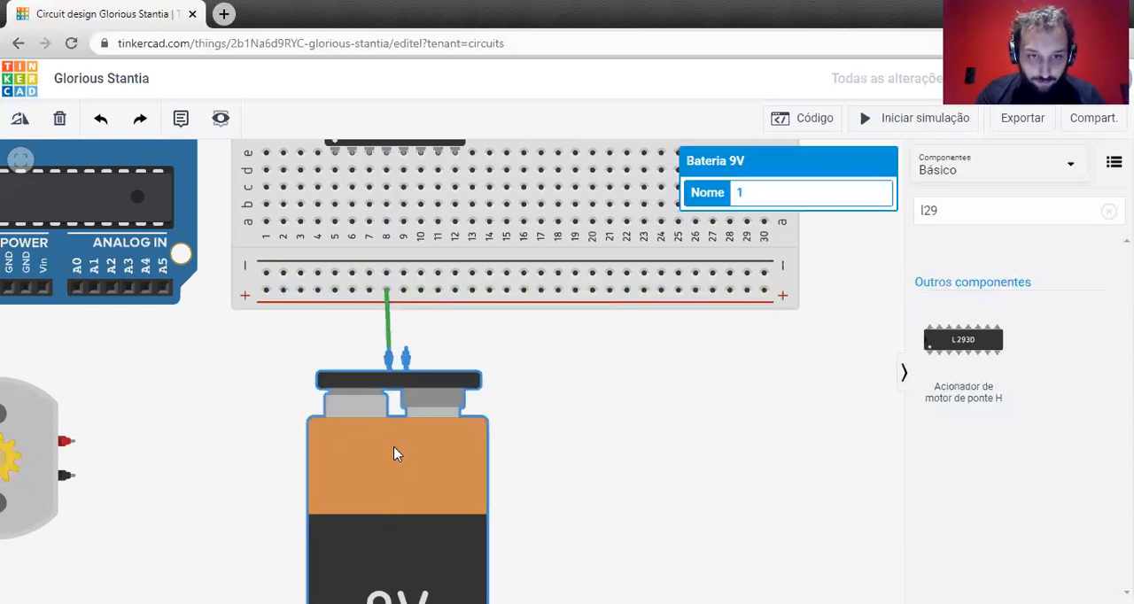
pyautogui.click(621, 394)
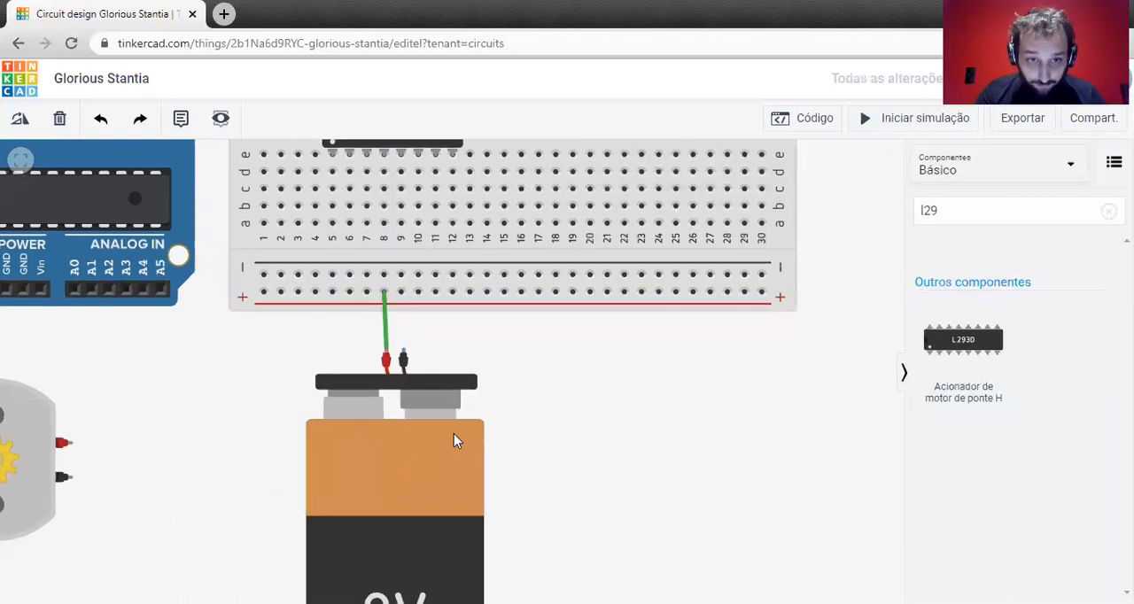
# Wire the battery's negative terminal to the breadboard's lower negative rail near column 9 and align the battery with both wires.
pyautogui.moveTo(404, 348); pyautogui.dragTo(402, 274)
pyautogui.click(459, 499)
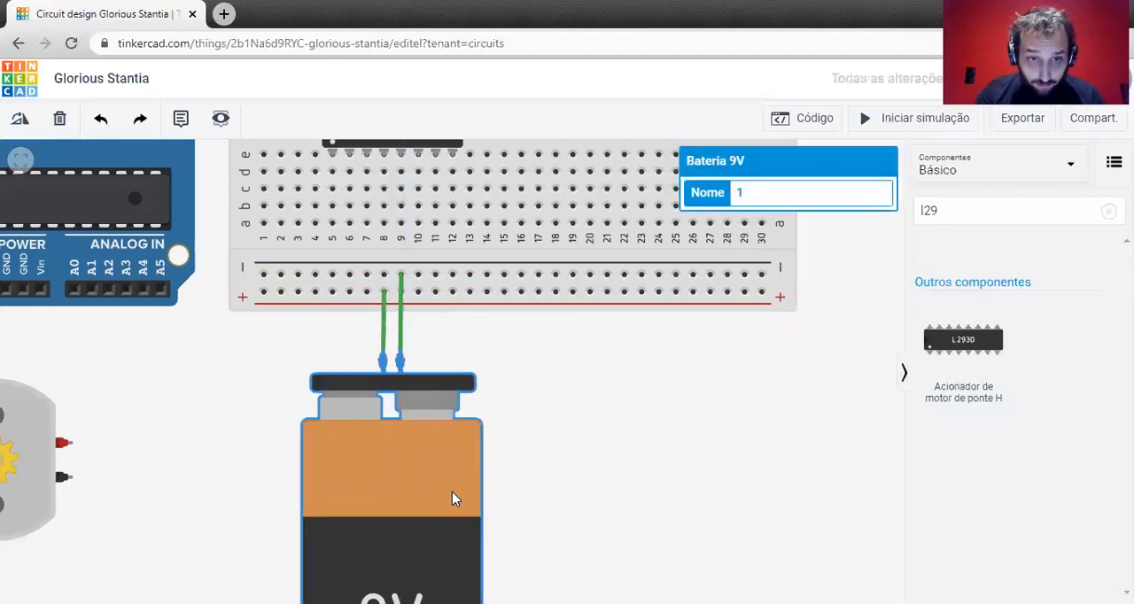
pyautogui.click(555, 416)
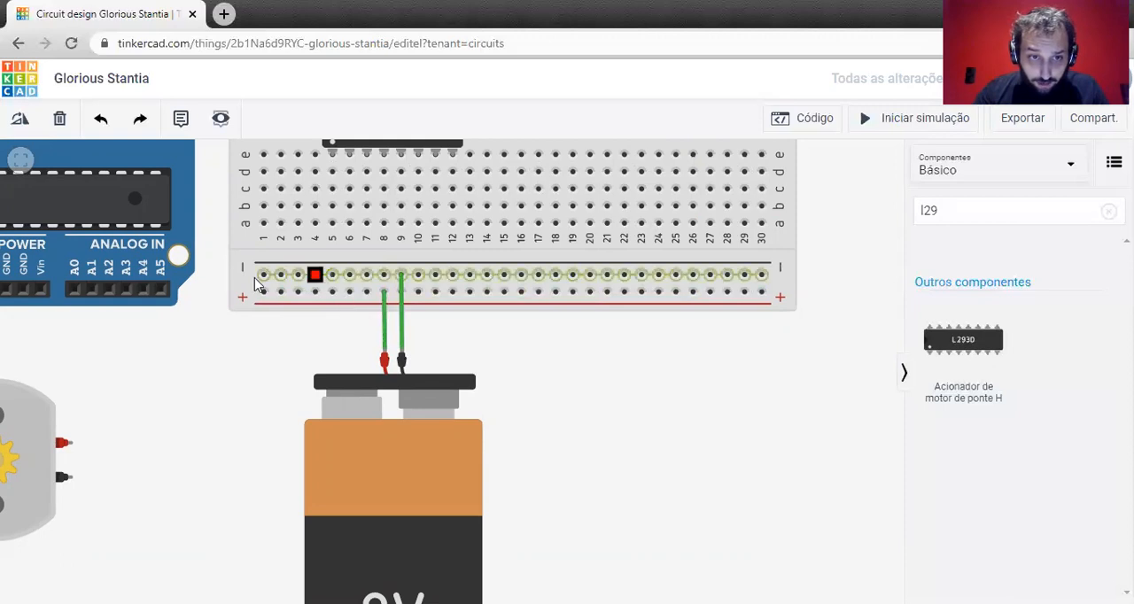
# Color the battery's positive wire red (vermelho) and its negative wire black (preto).
pyautogui.click(382, 328)
pyautogui.click(859, 199)
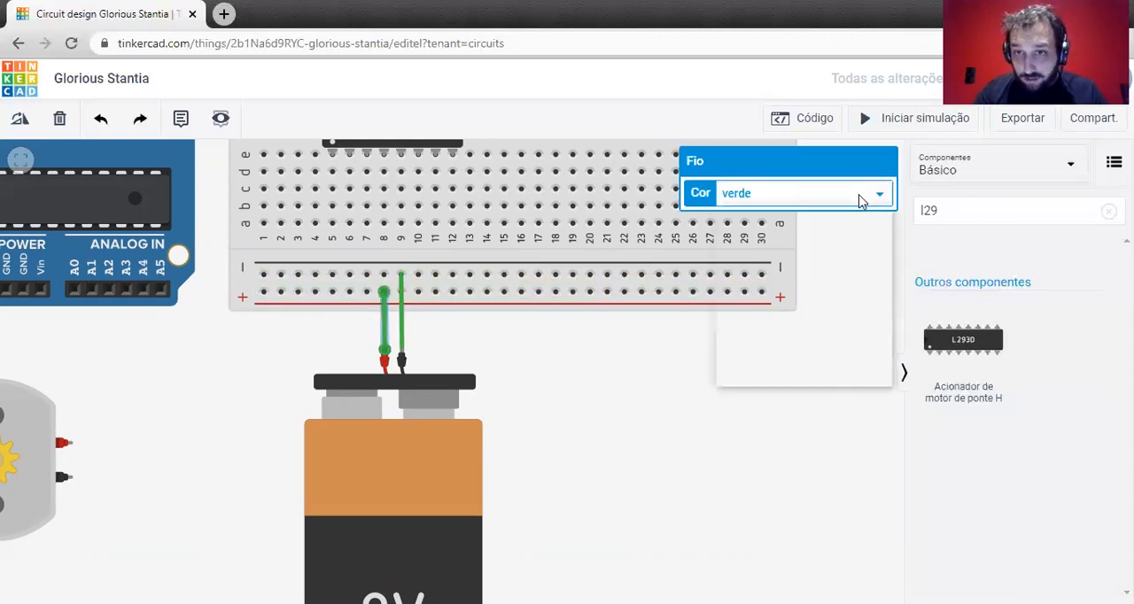
pyautogui.click(772, 230)
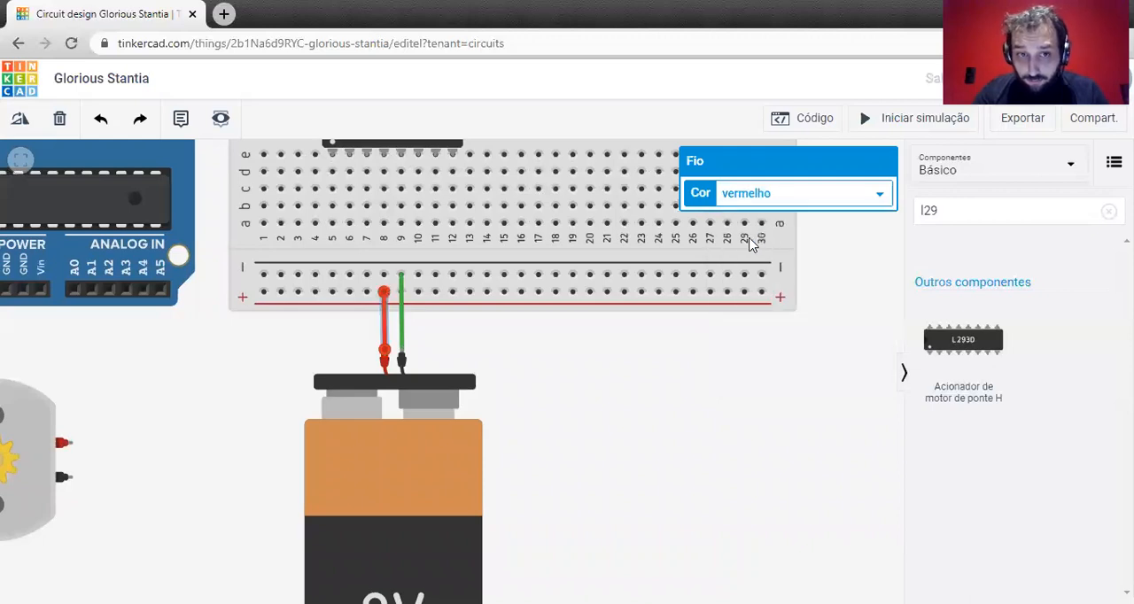
pyautogui.click(400, 330)
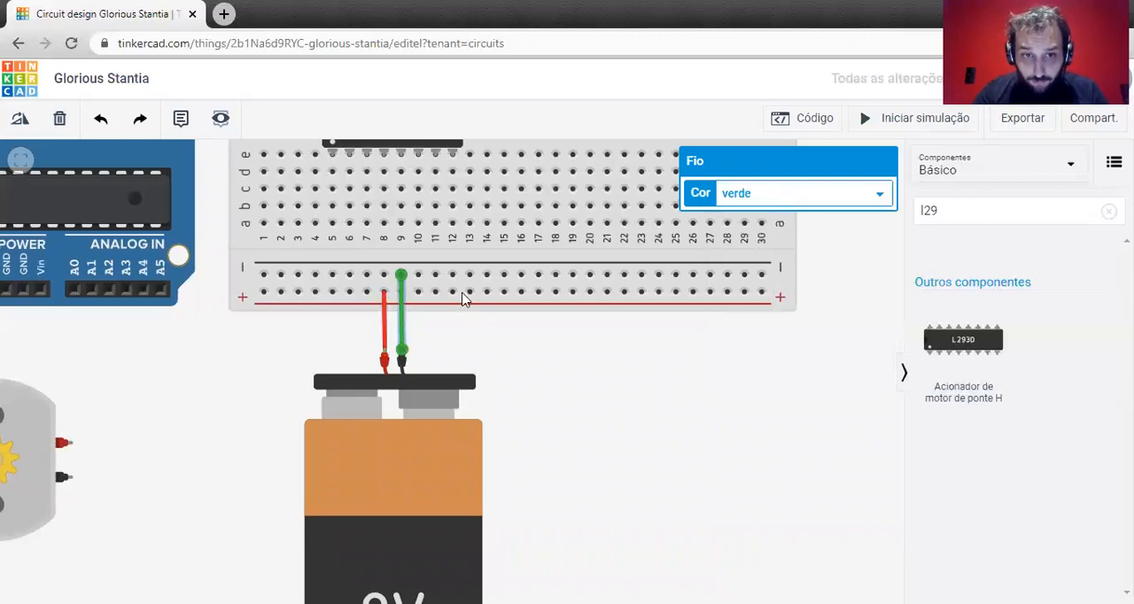
pyautogui.click(777, 195)
pyautogui.click(769, 217)
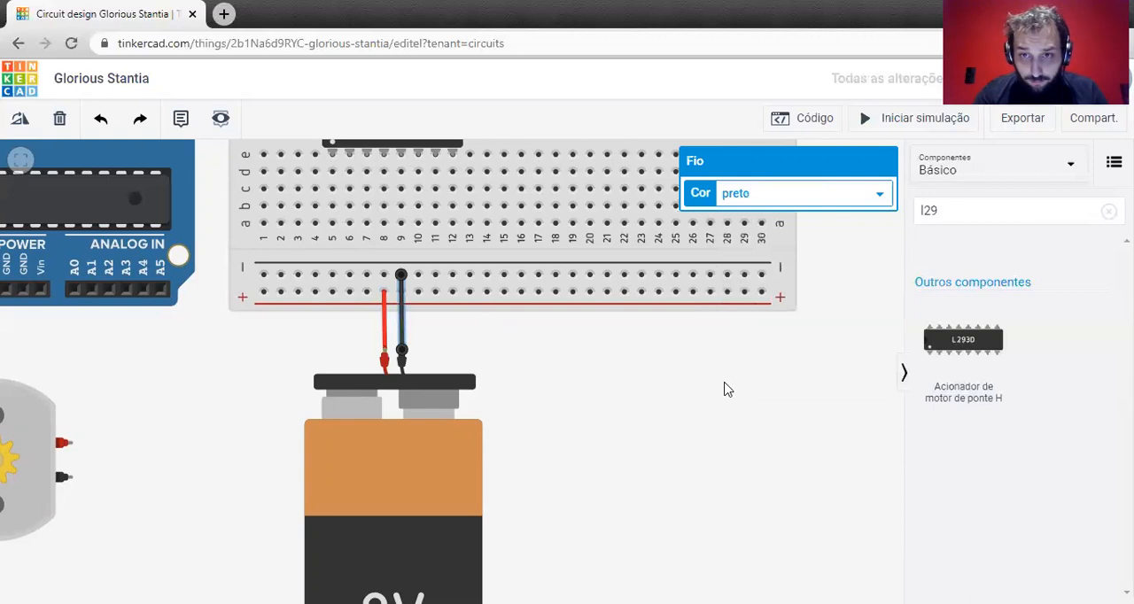
pyautogui.click(727, 390)
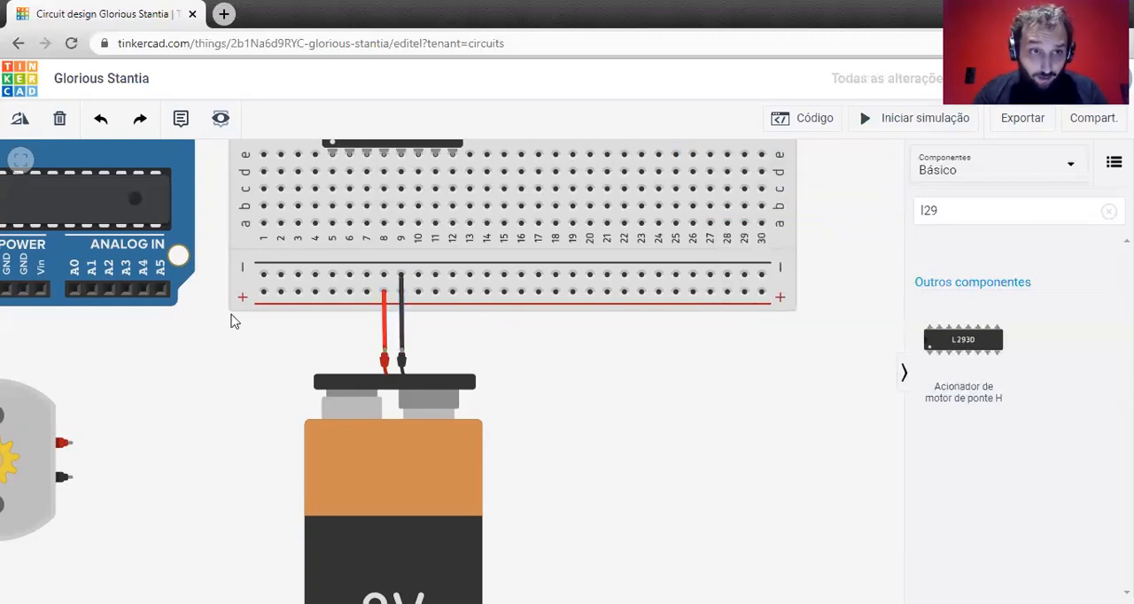
# Change the color of the battery's positive wire to orange (laranja).
pyautogui.scroll(-4, 203, 334)
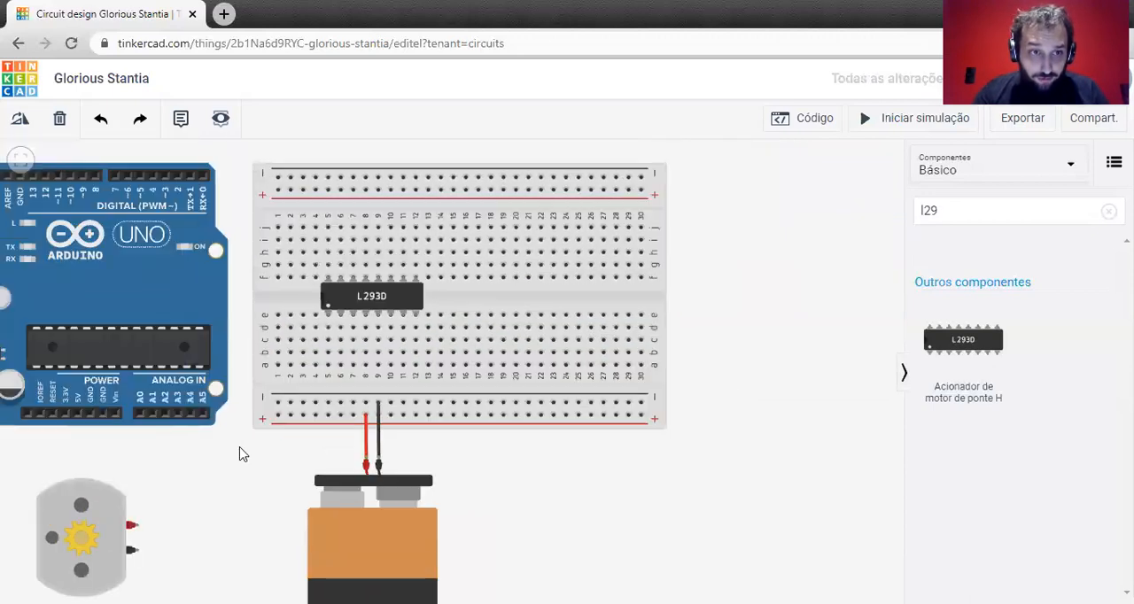
pyautogui.moveTo(241, 453); pyautogui.dragTo(294, 433)
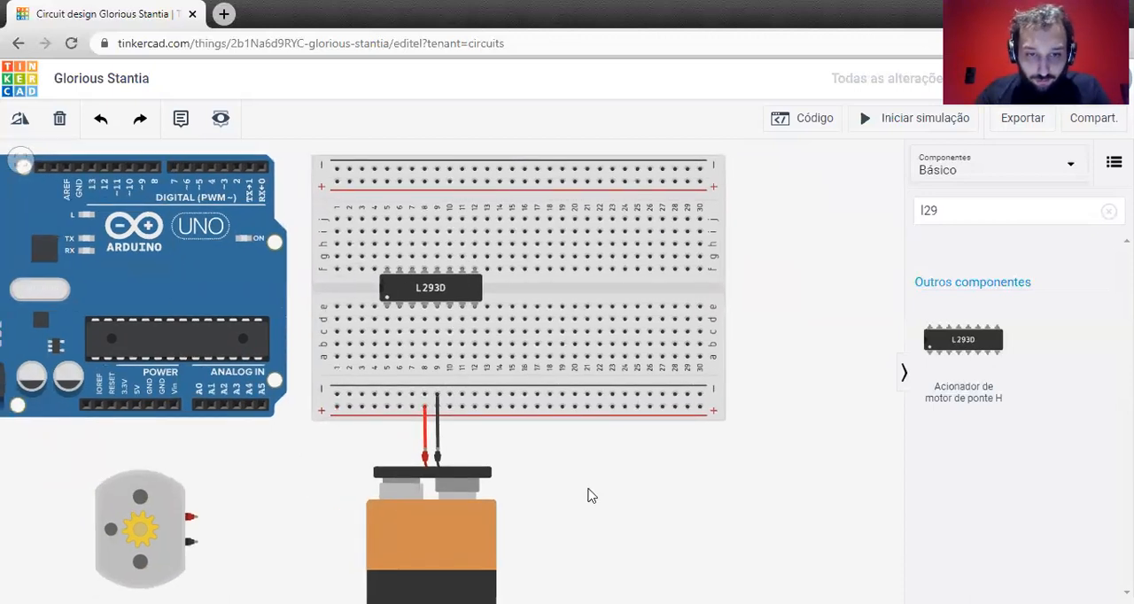
pyautogui.moveTo(592, 496); pyautogui.dragTo(600, 380)
pyautogui.click(436, 328)
pyautogui.click(847, 202)
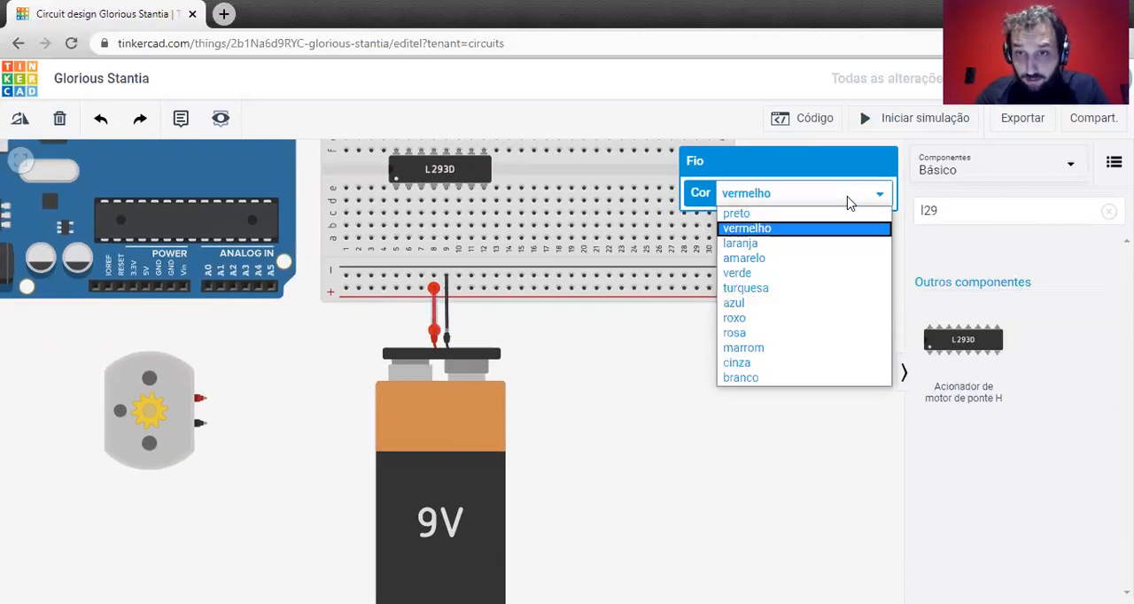
pyautogui.click(785, 246)
pyautogui.click(694, 335)
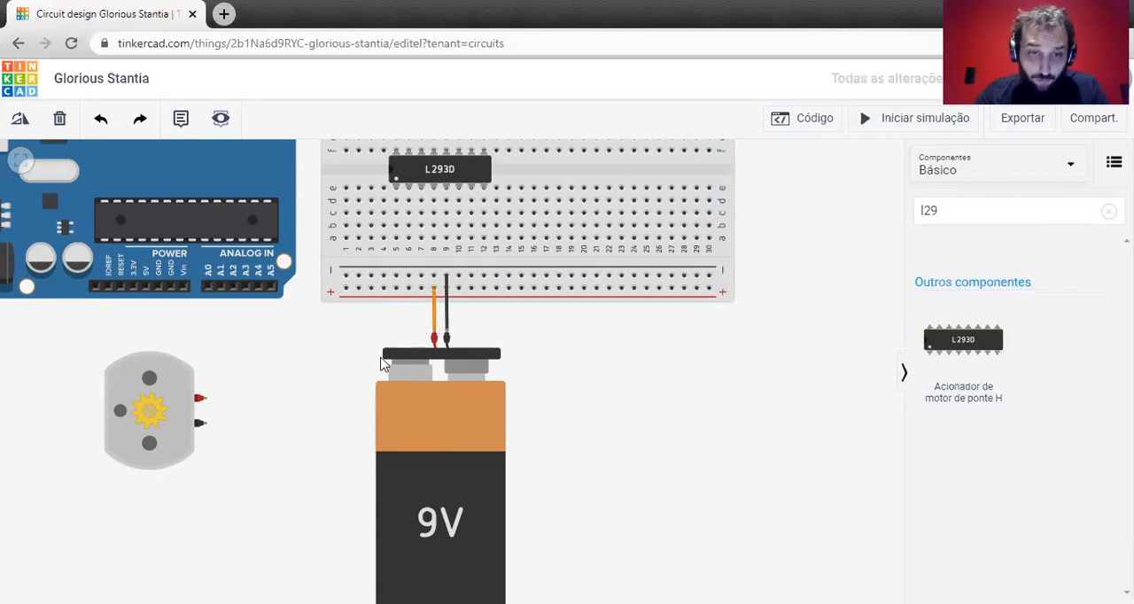
pyautogui.scroll(5, 426, 319)
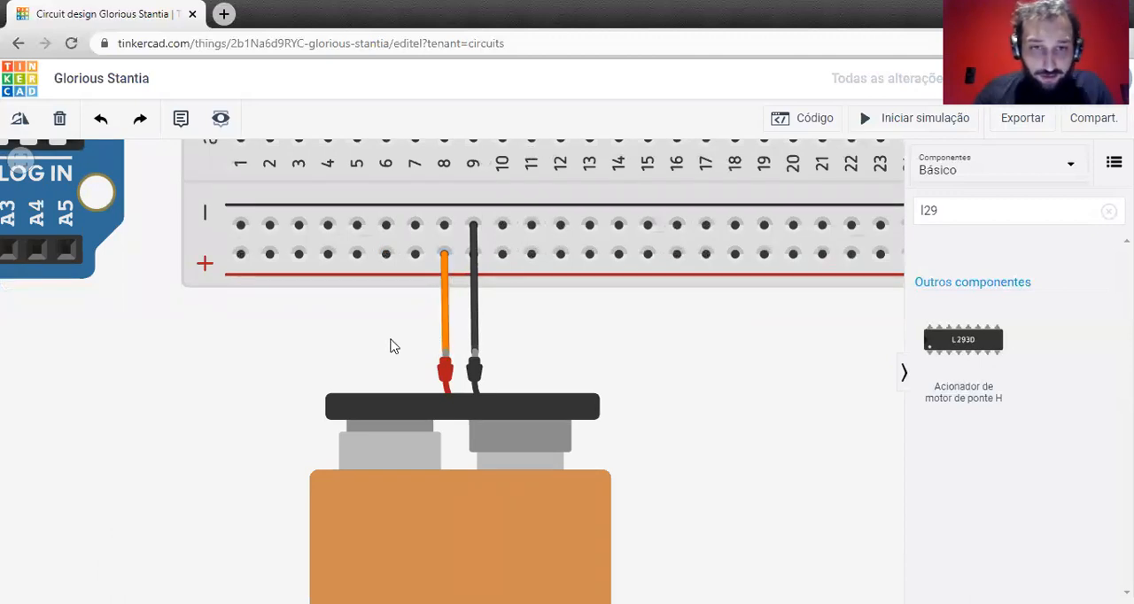
pyautogui.scroll(-5, 365, 353)
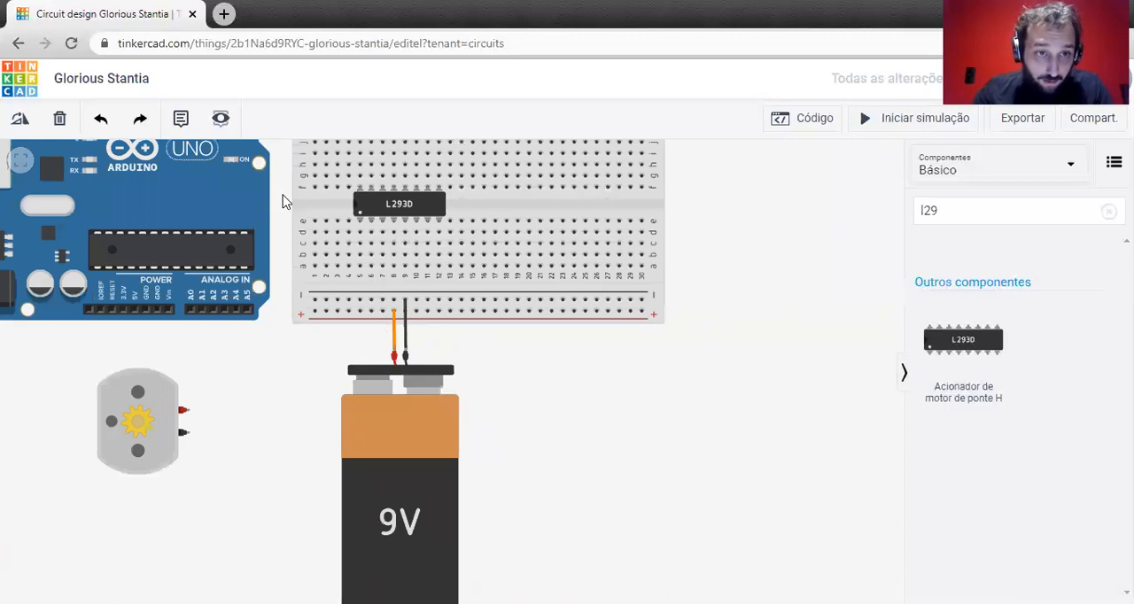
# Move the Arduino Uno up so that its power pins sit above the breadboard's upper edge.
pyautogui.moveTo(282, 202); pyautogui.dragTo(324, 256)
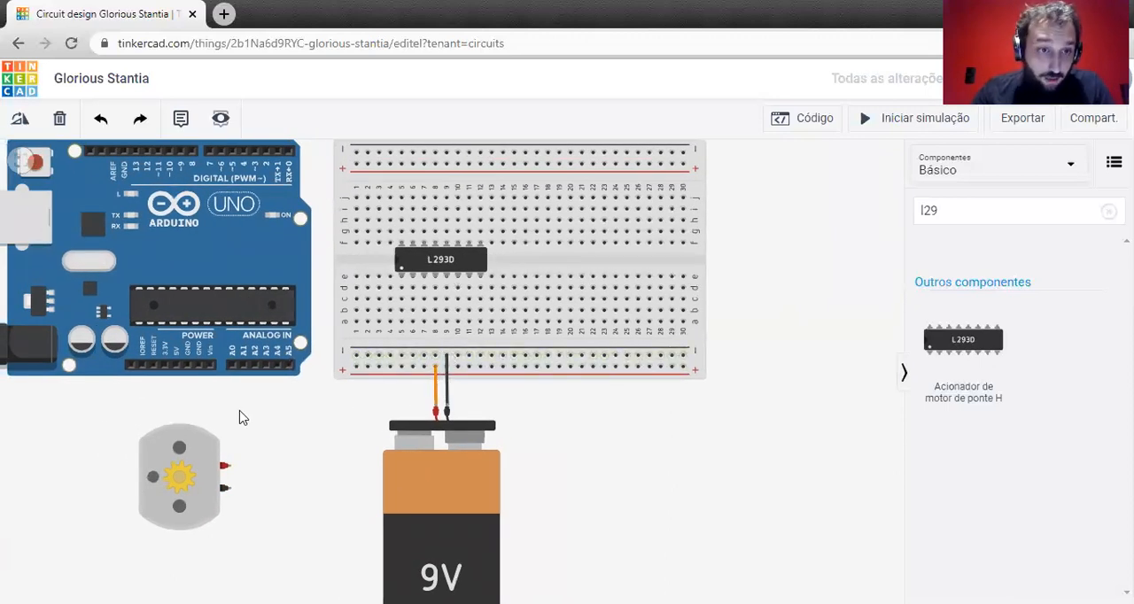
pyautogui.moveTo(305, 404); pyautogui.dragTo(286, 459)
pyautogui.moveTo(197, 301); pyautogui.dragTo(201, 217)
pyautogui.scroll(-2, 215, 367)
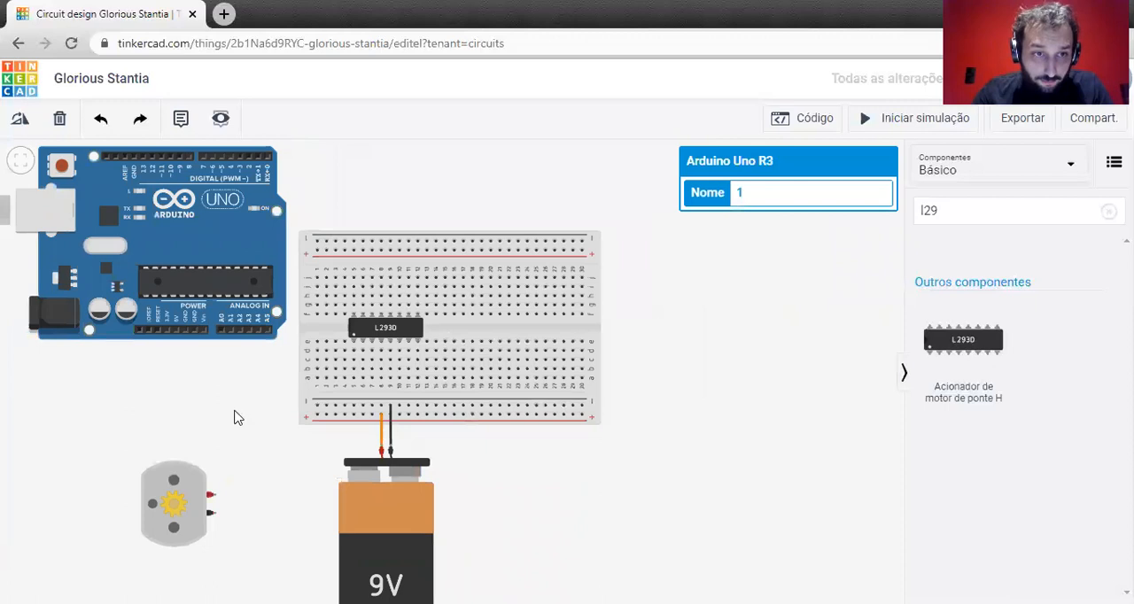
pyautogui.moveTo(236, 417); pyautogui.dragTo(257, 468)
pyautogui.moveTo(240, 376); pyautogui.dragTo(237, 257)
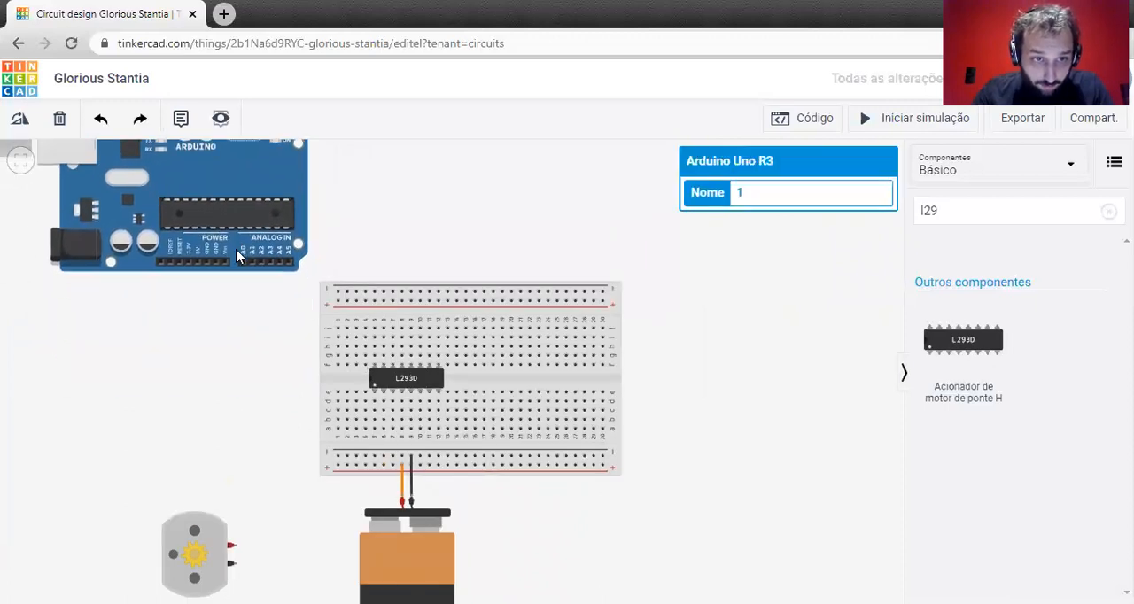
pyautogui.click(238, 309)
# Wire the Arduino's 5V pin to the breadboard's upper positive rail at column 1 with one bend, colored red (vermelho).
pyautogui.scroll(1, 238, 309)
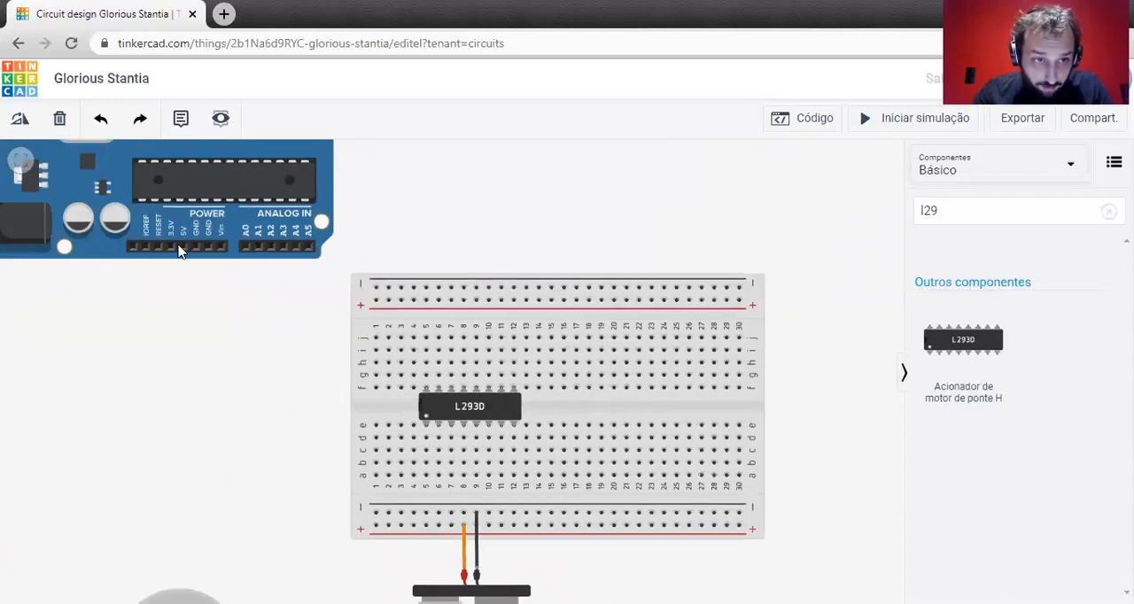
pyautogui.click(376, 299)
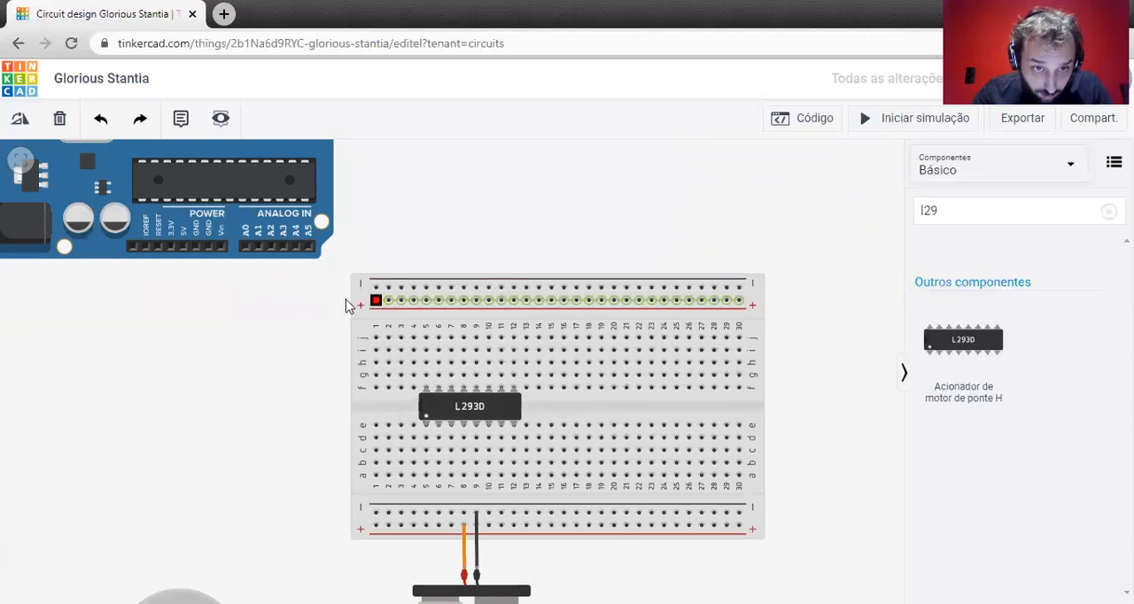
pyautogui.click(186, 304)
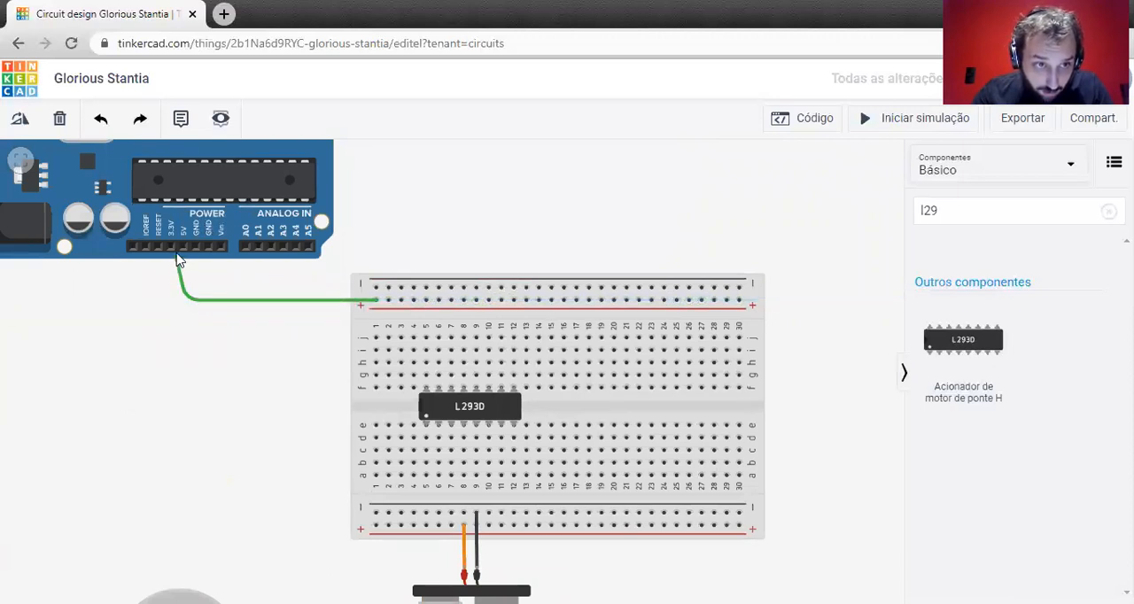
pyautogui.click(184, 248)
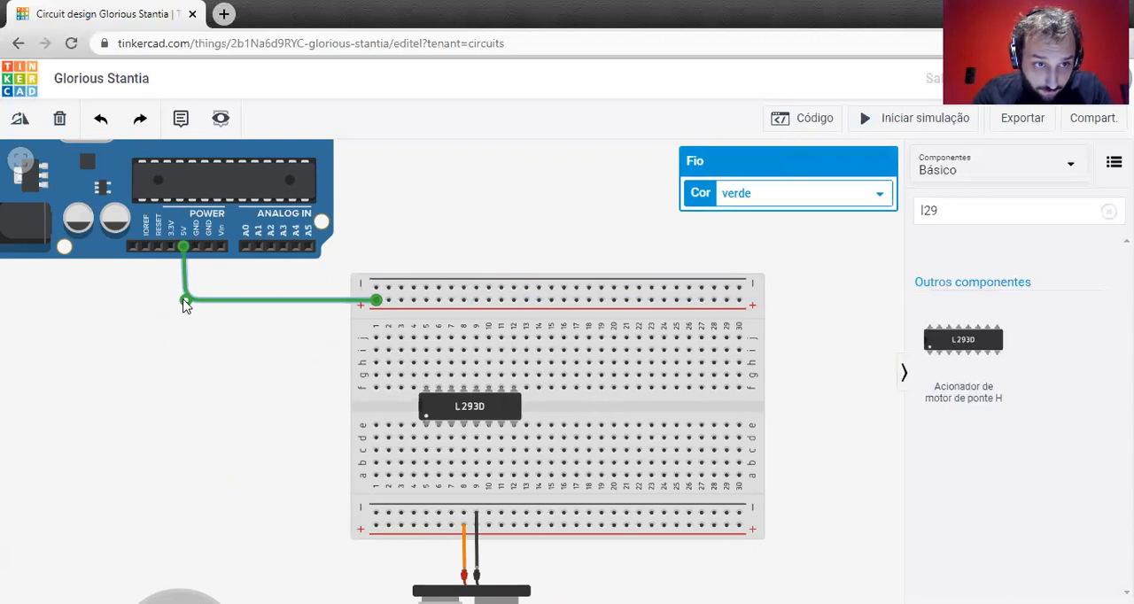
pyautogui.click(867, 208)
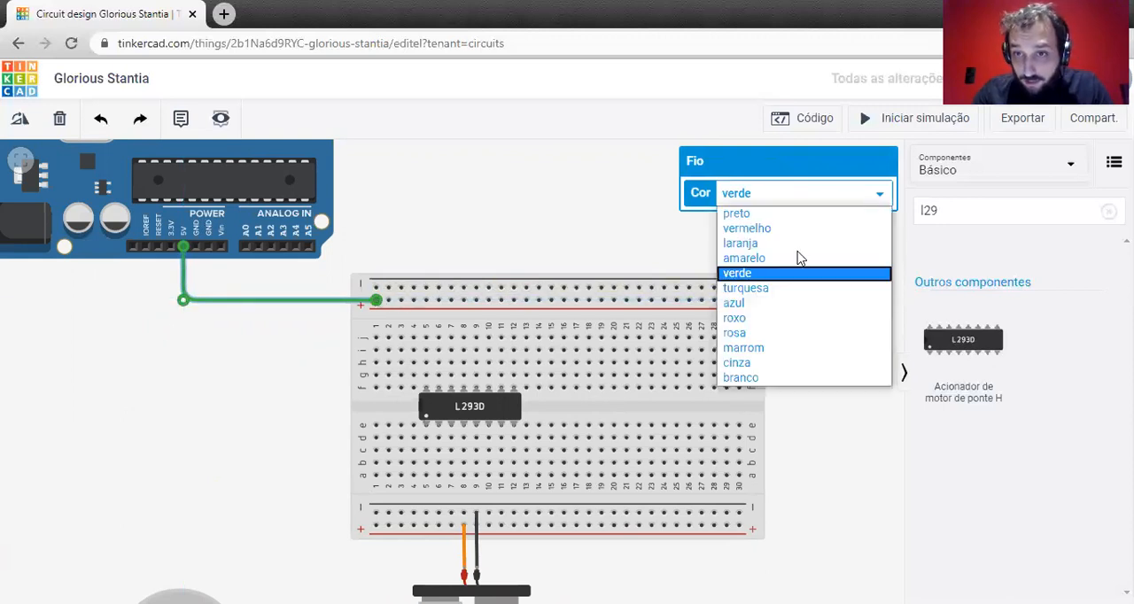
pyautogui.click(746, 228)
# Wire the Arduino's GND pin to the upper negative rail at column 1, square its bend, and color the wire black (preto).
pyautogui.scroll(4, 208, 250)
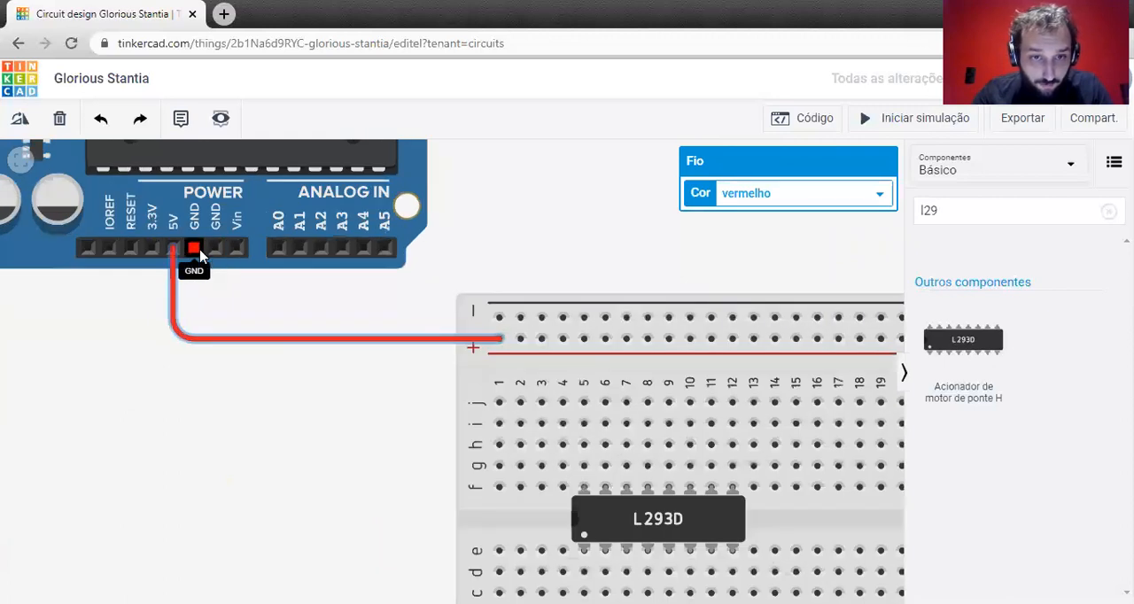
pyautogui.click(199, 252)
pyautogui.click(195, 312)
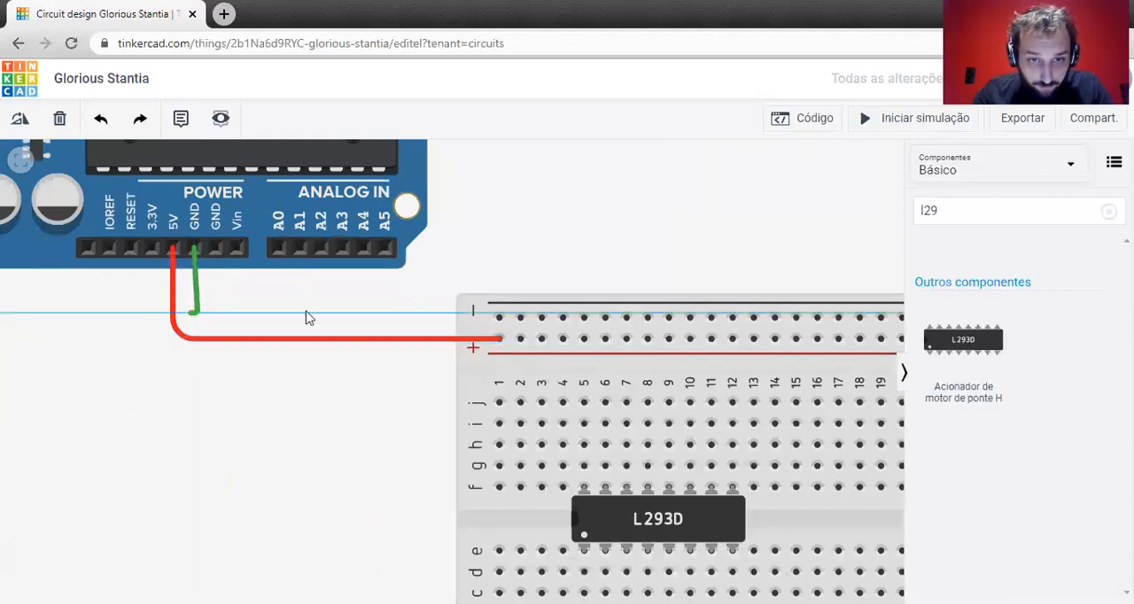
pyautogui.click(500, 318)
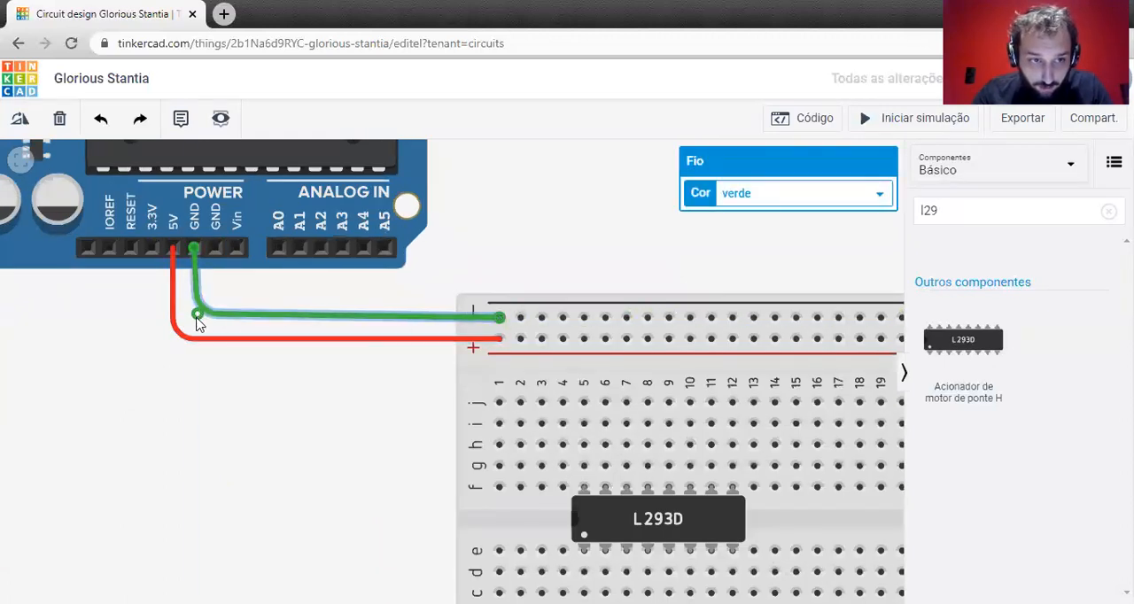
pyautogui.moveTo(197, 318); pyautogui.dragTo(195, 319)
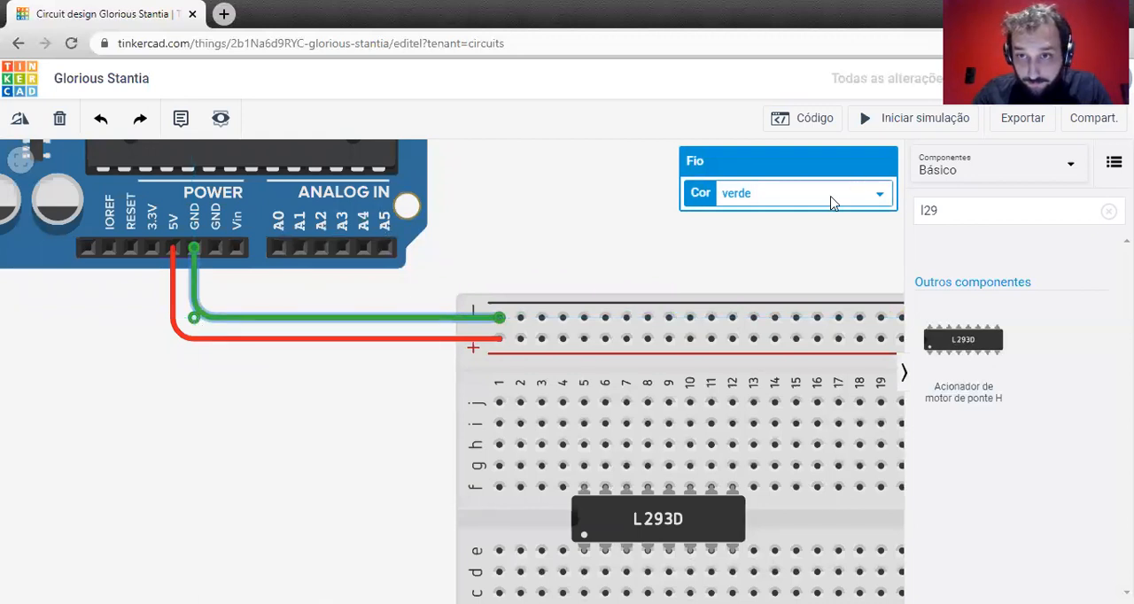
pyautogui.click(869, 191)
pyautogui.click(736, 213)
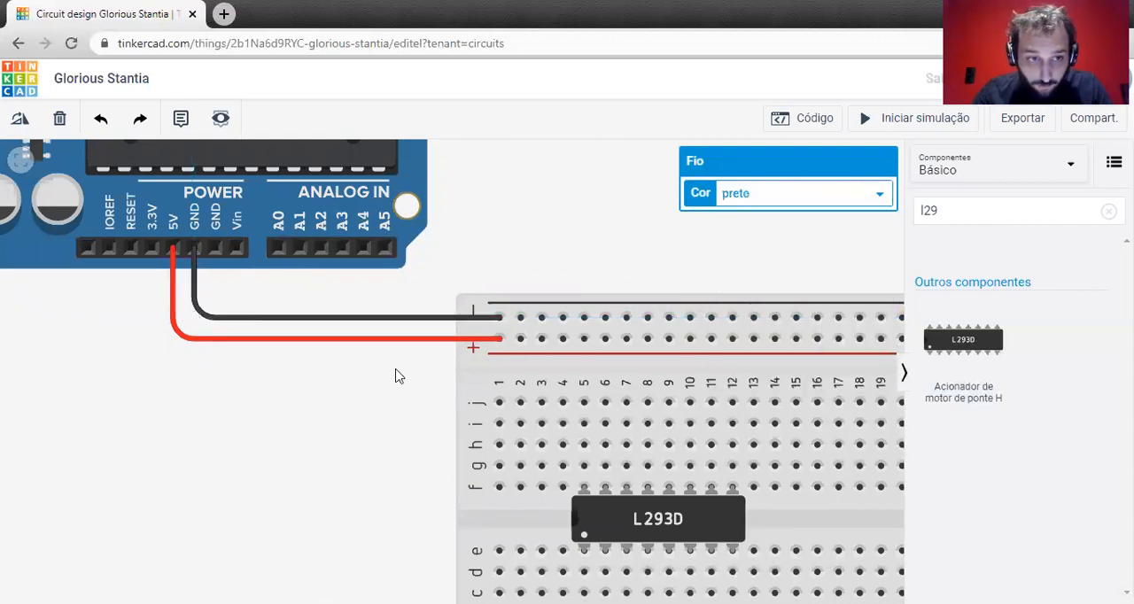
pyautogui.click(400, 377)
# Connect the breadboard's upper and lower negative rails with a straight vertical wire at column 30.
pyautogui.scroll(-2, 443, 367)
pyautogui.scroll(-1, 390, 398)
pyautogui.moveTo(390, 397); pyautogui.dragTo(271, 299)
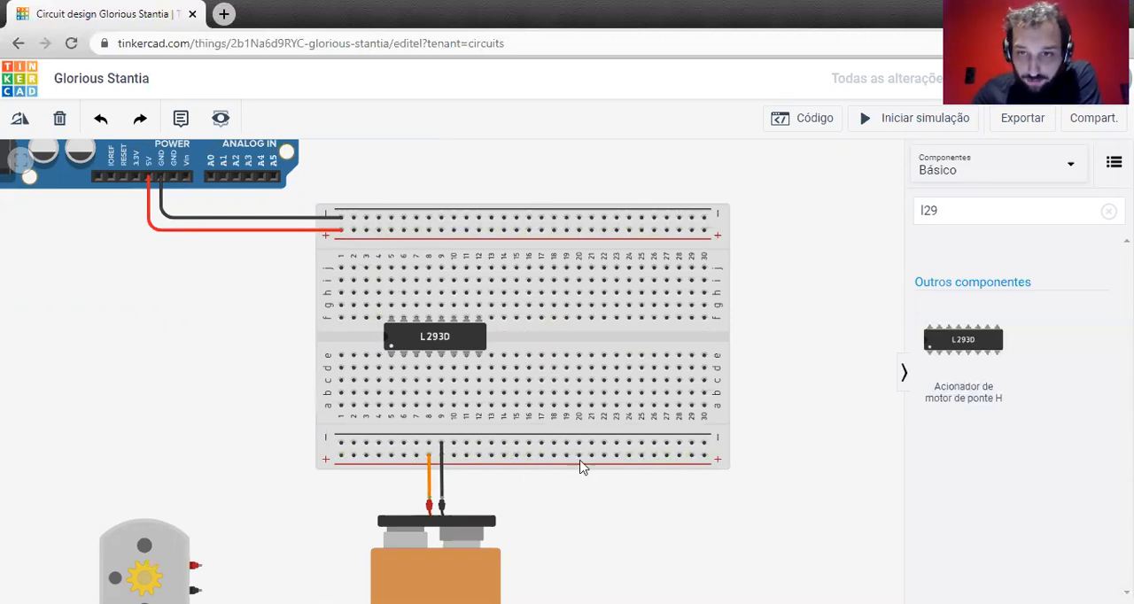
pyautogui.click(704, 229)
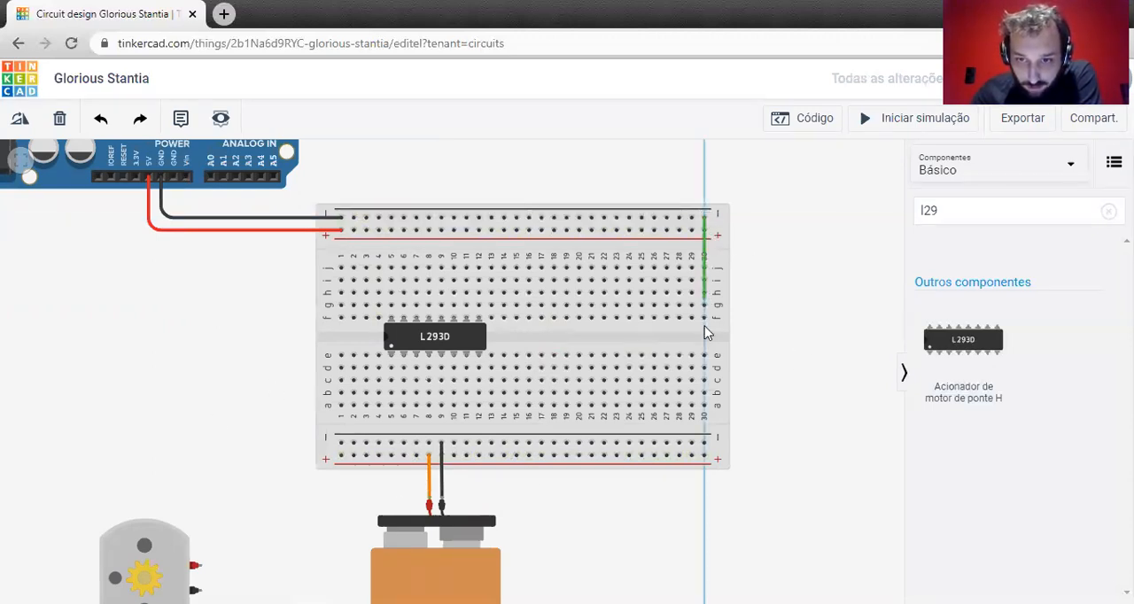
pyautogui.click(704, 443)
pyautogui.scroll(3, 704, 443)
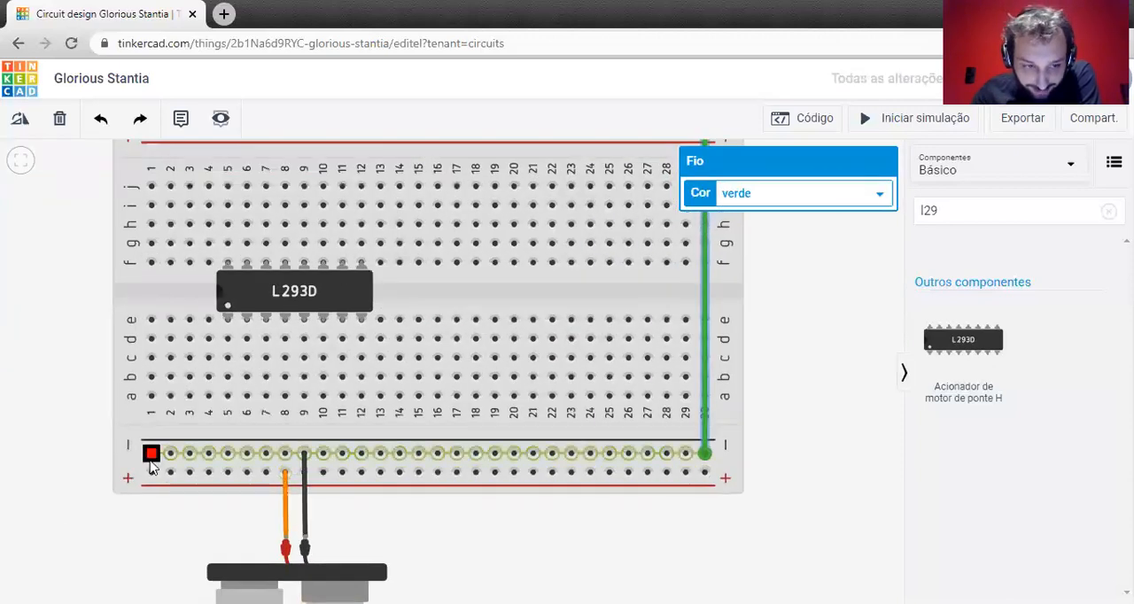
pyautogui.moveTo(763, 288); pyautogui.dragTo(763, 296)
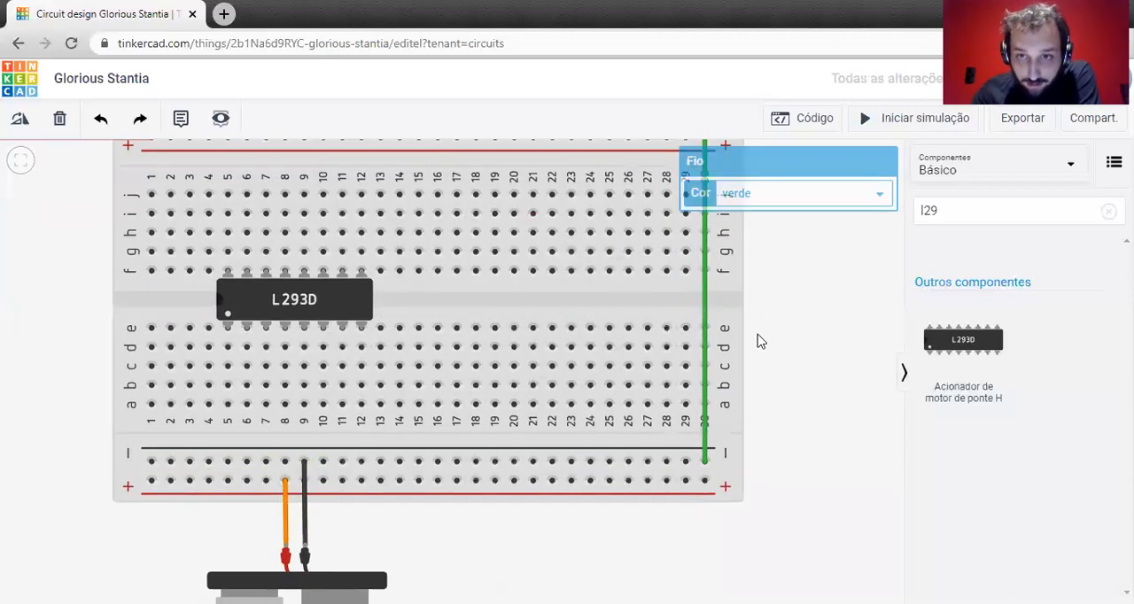
pyautogui.scroll(-2, 682, 422)
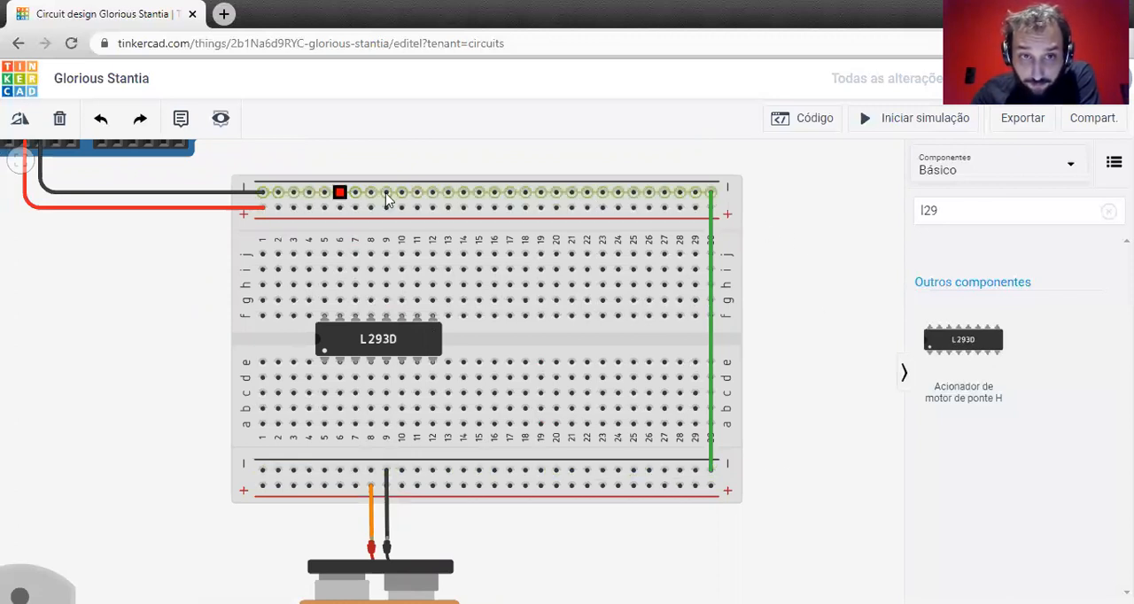
# Color the wire joining the two negative rails black (preto).
pyautogui.click(709, 209)
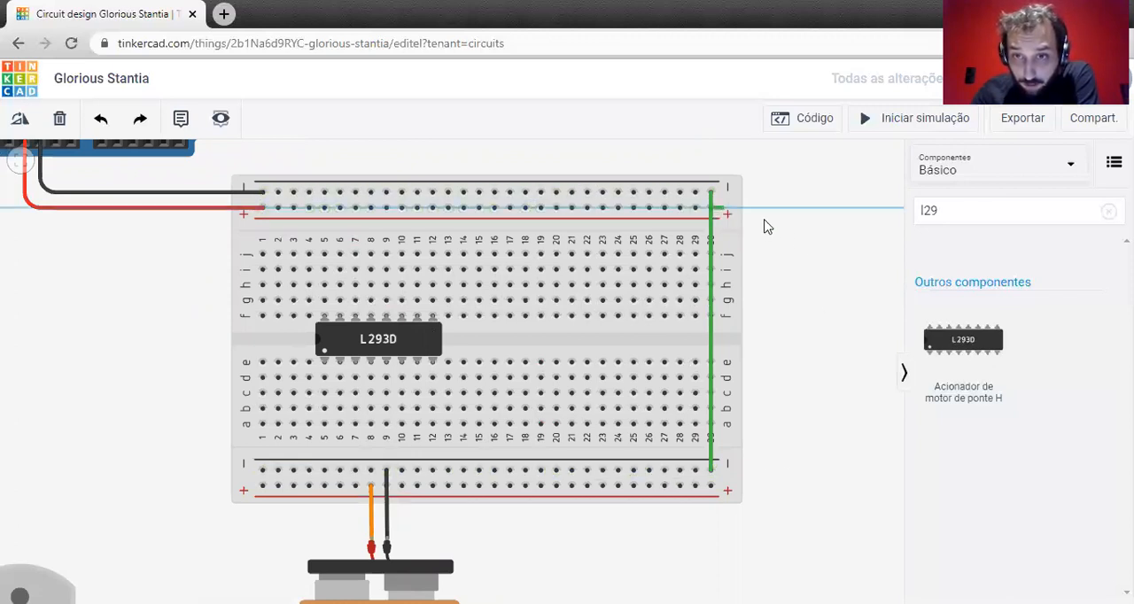
pyautogui.press('Escape')
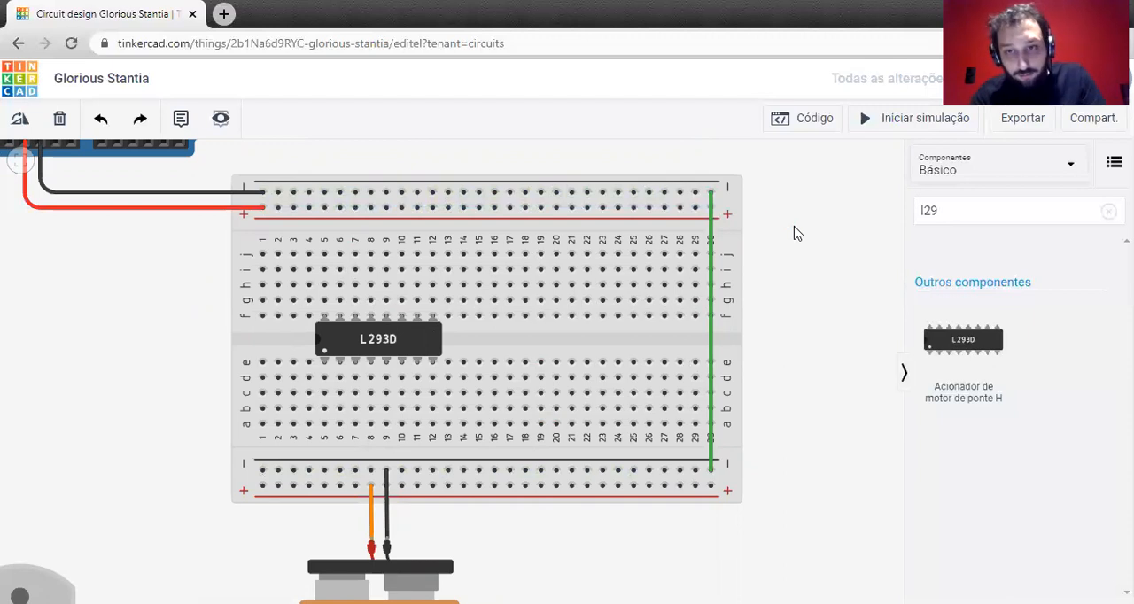
pyautogui.click(712, 218)
pyautogui.click(829, 191)
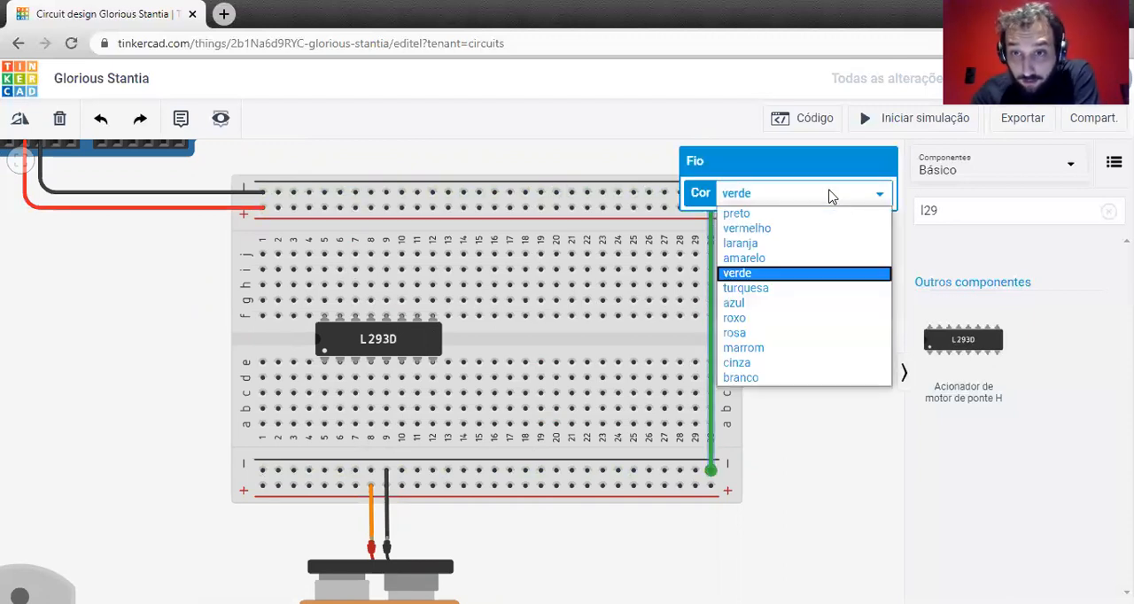
pyautogui.click(789, 214)
pyautogui.click(792, 363)
# Move the DC motor beside the breadboard's column 1 end, level with the L293D.
pyautogui.scroll(-1, 791, 372)
pyautogui.moveTo(762, 450); pyautogui.dragTo(728, 394)
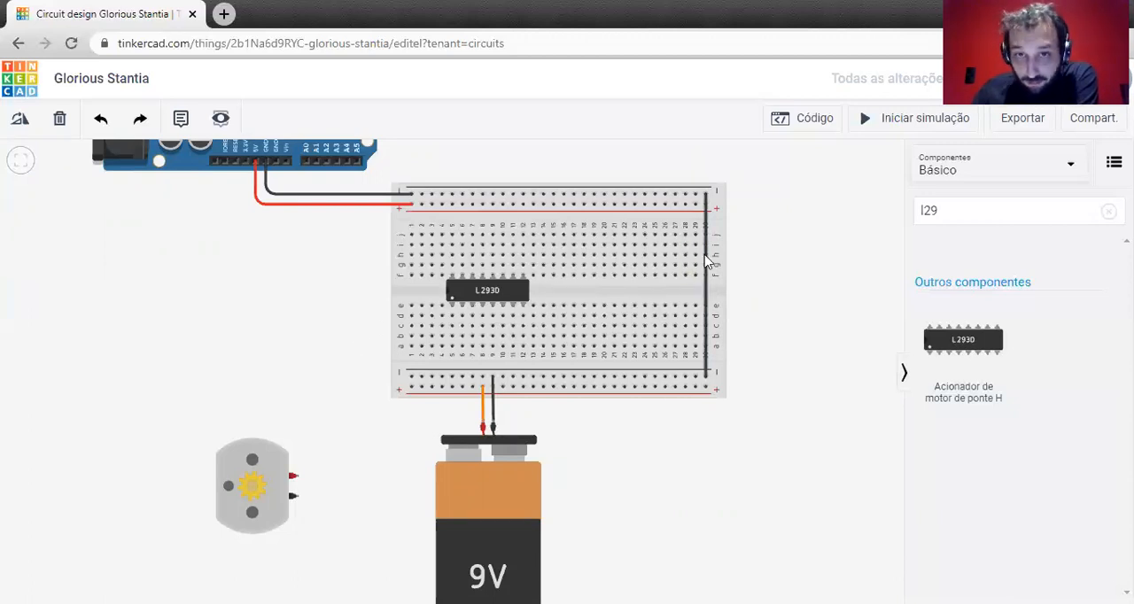
pyautogui.scroll(5, 697, 260)
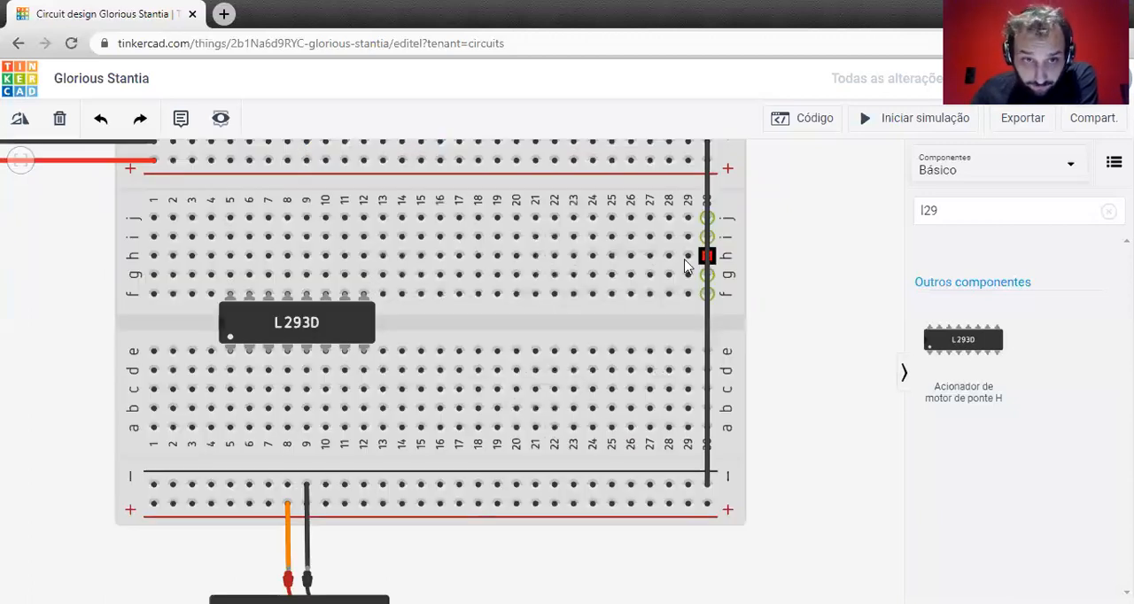
pyautogui.scroll(-2, 686, 265)
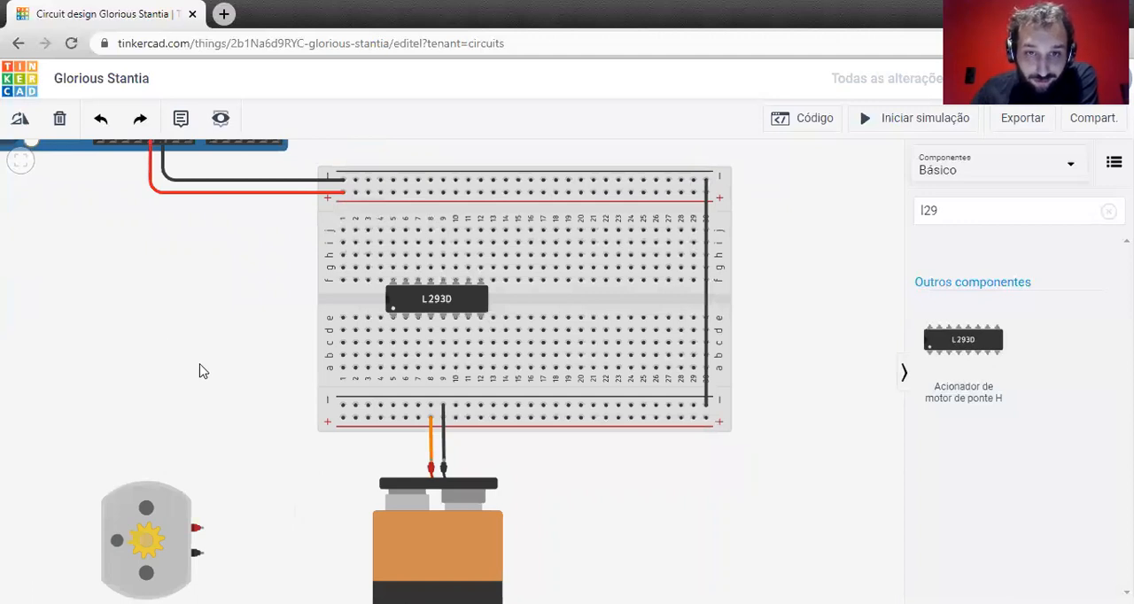
pyautogui.moveTo(200, 364); pyautogui.dragTo(232, 398)
pyautogui.moveTo(178, 338); pyautogui.dragTo(157, 312)
pyautogui.moveTo(171, 506); pyautogui.dragTo(263, 269)
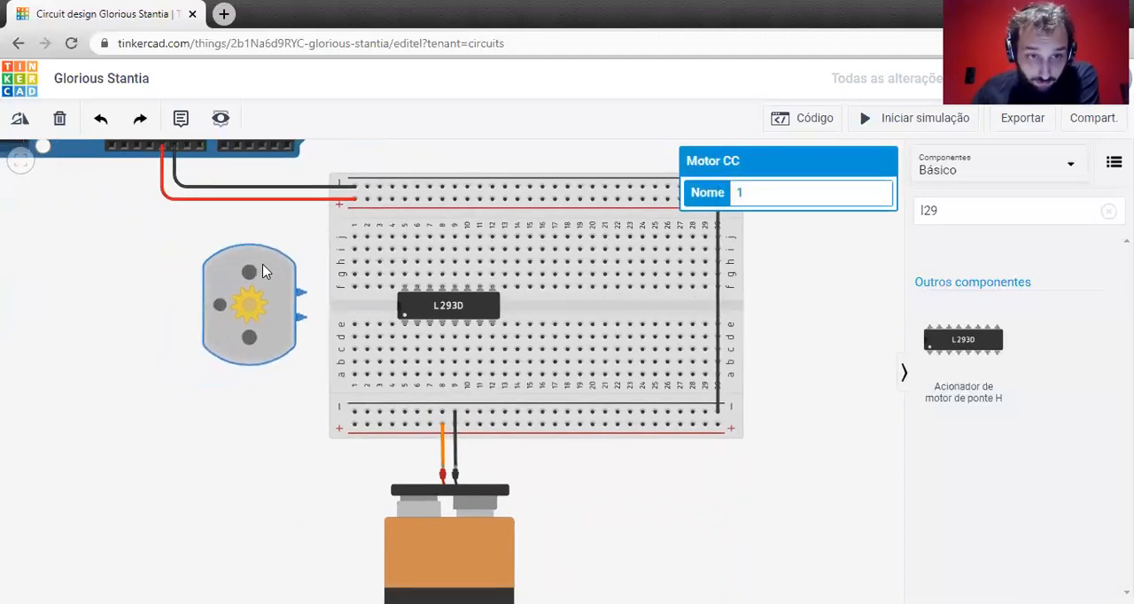
pyautogui.click(213, 493)
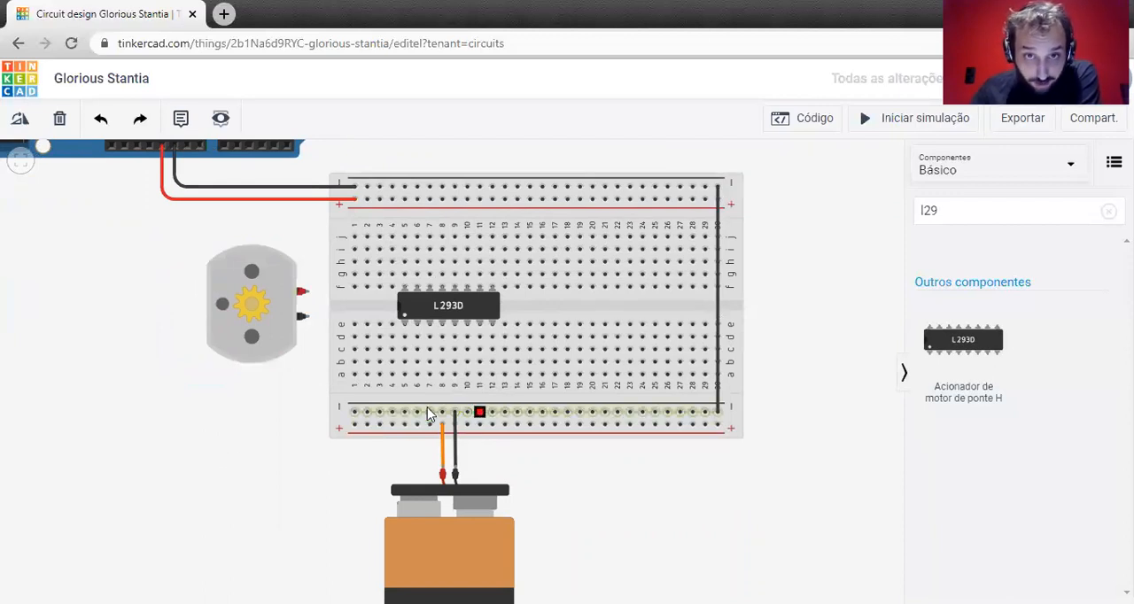
# Wire the lower positive rail to row a of column 12, the L293D's Potência 2 pin, and color the wire orange (laranja).
pyautogui.scroll(2, 452, 363)
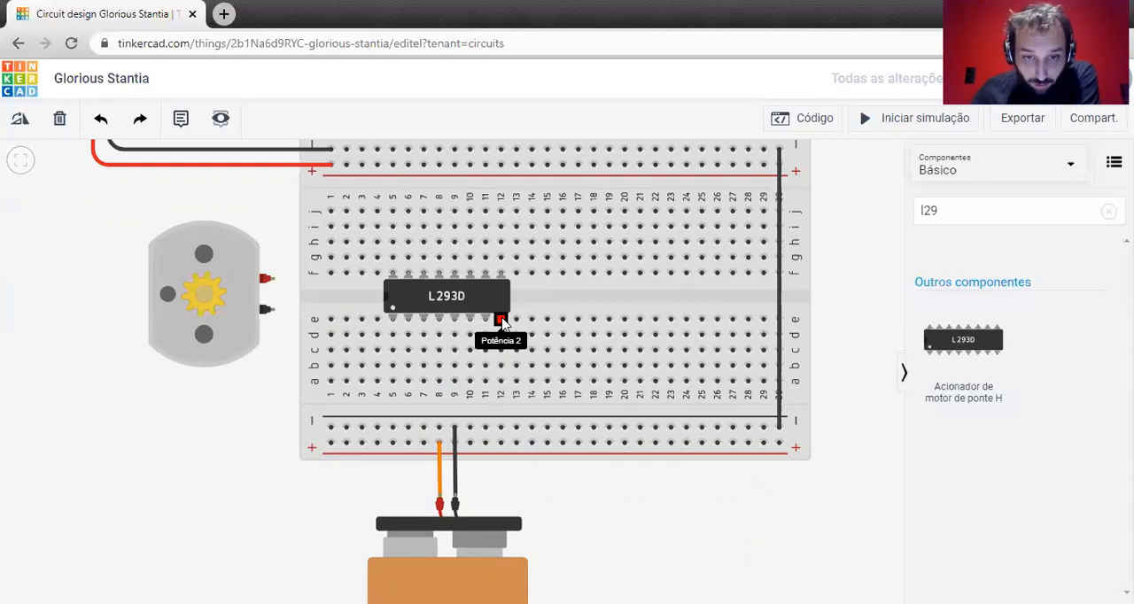
pyautogui.click(500, 441)
pyautogui.click(501, 383)
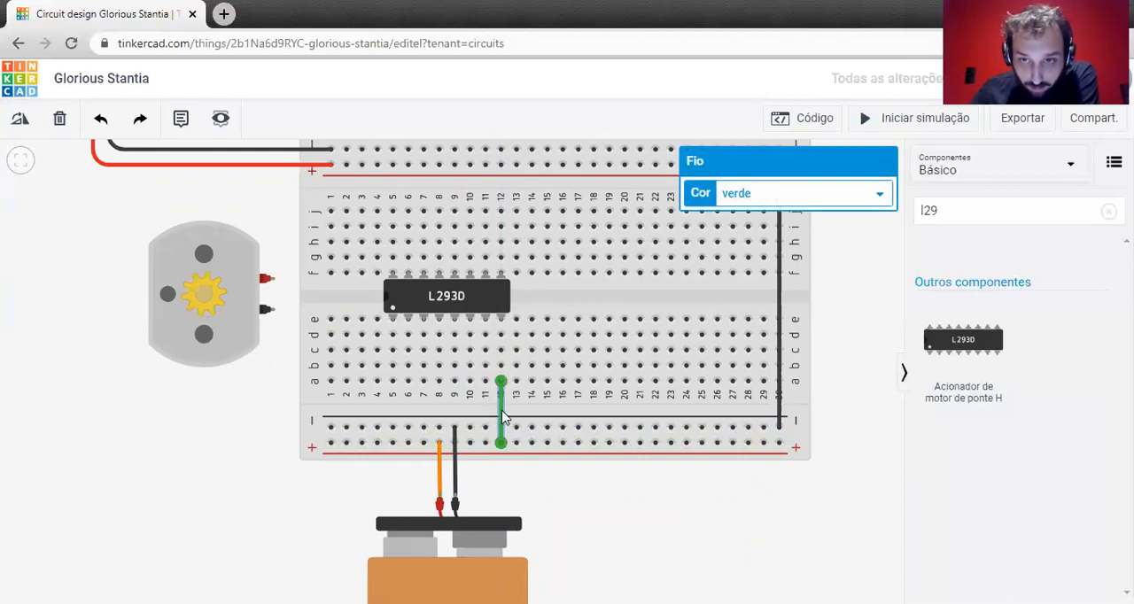
pyautogui.click(877, 195)
pyautogui.click(763, 244)
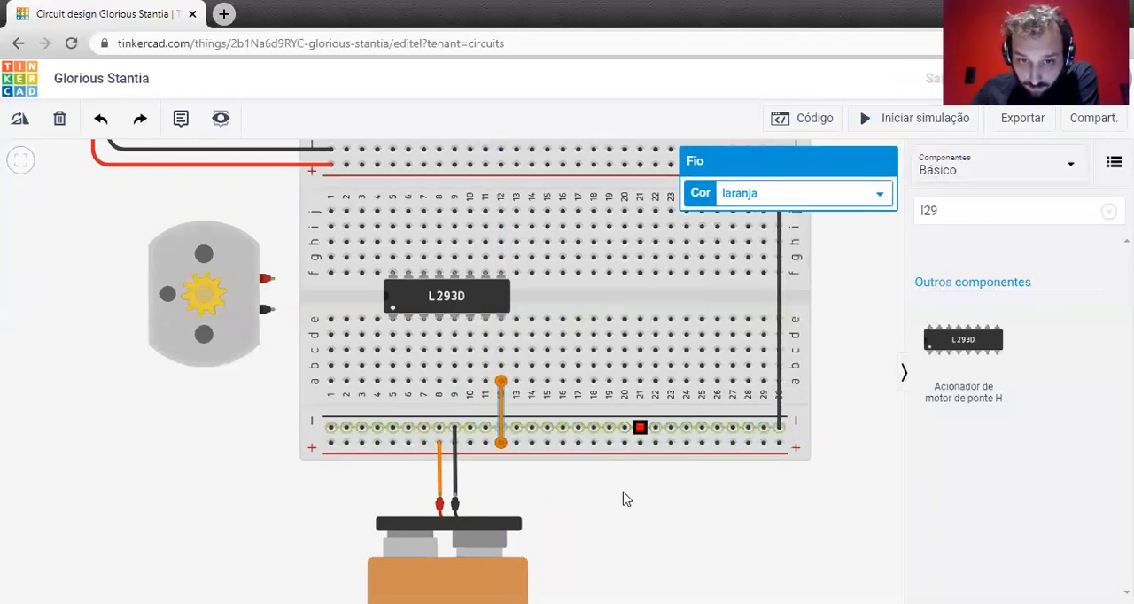
pyautogui.click(620, 496)
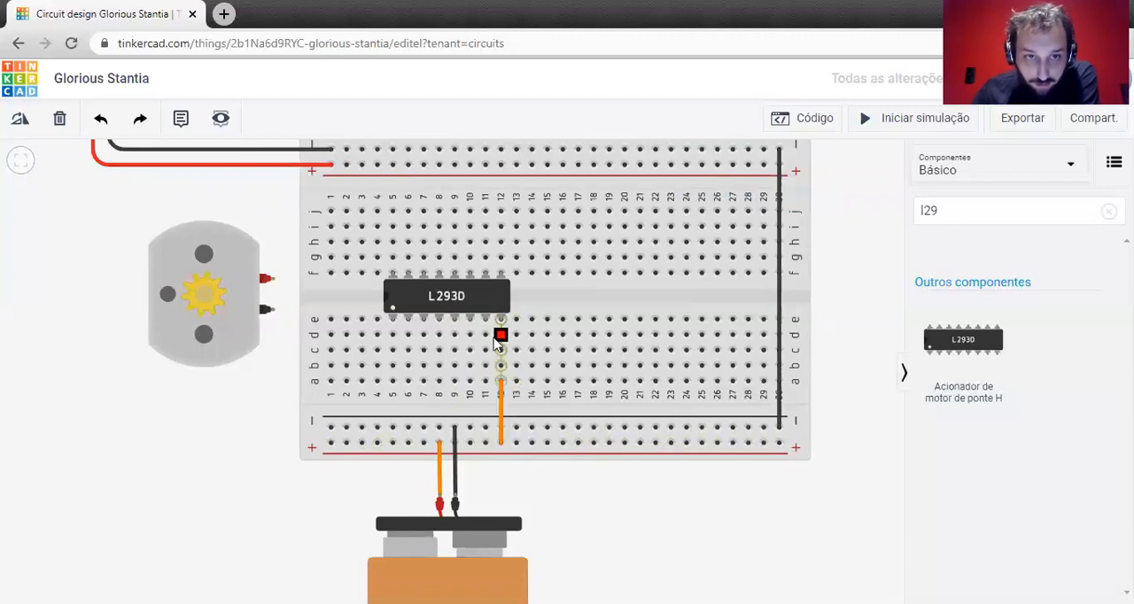
# Wire the upper positive rail to row j of column 5 above the L293D and color the wire red (vermelho).
pyautogui.moveTo(205, 441); pyautogui.dragTo(200, 458)
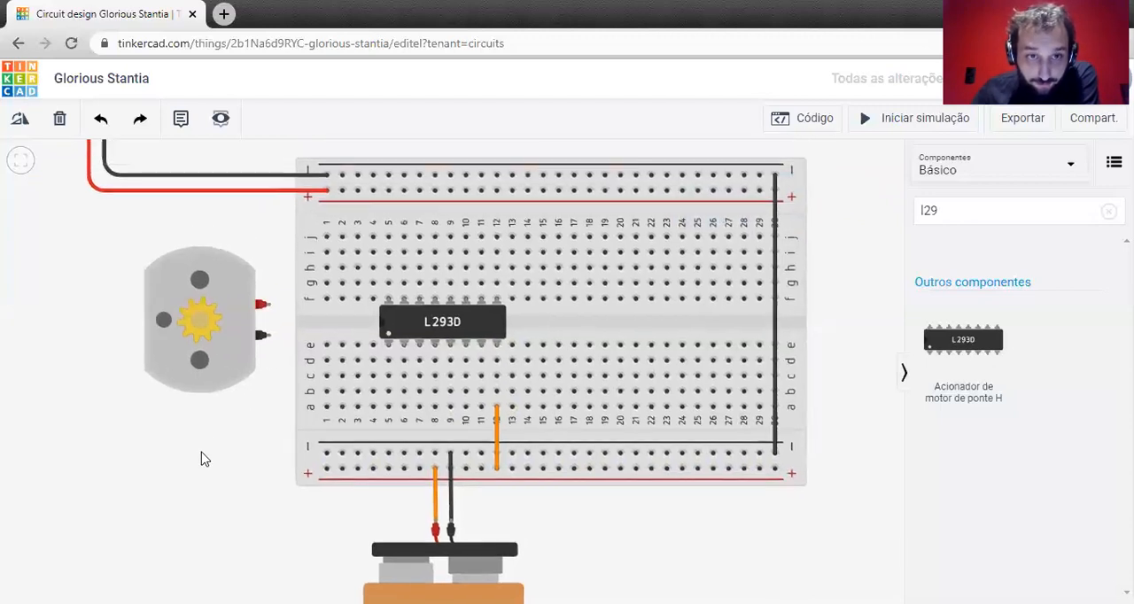
pyautogui.click(388, 188)
pyautogui.click(388, 237)
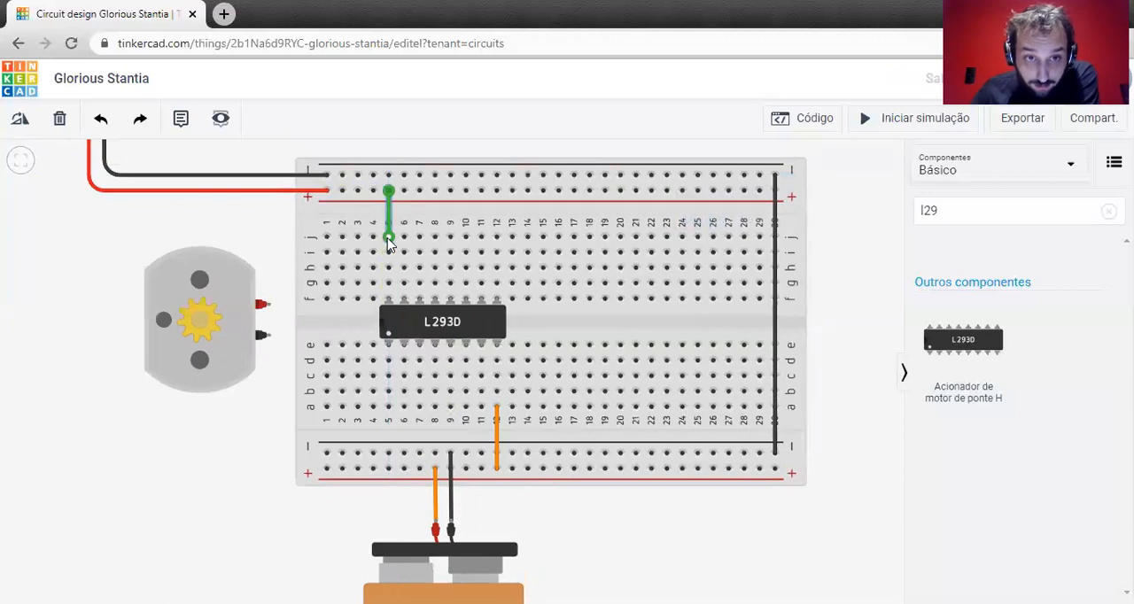
pyautogui.click(856, 199)
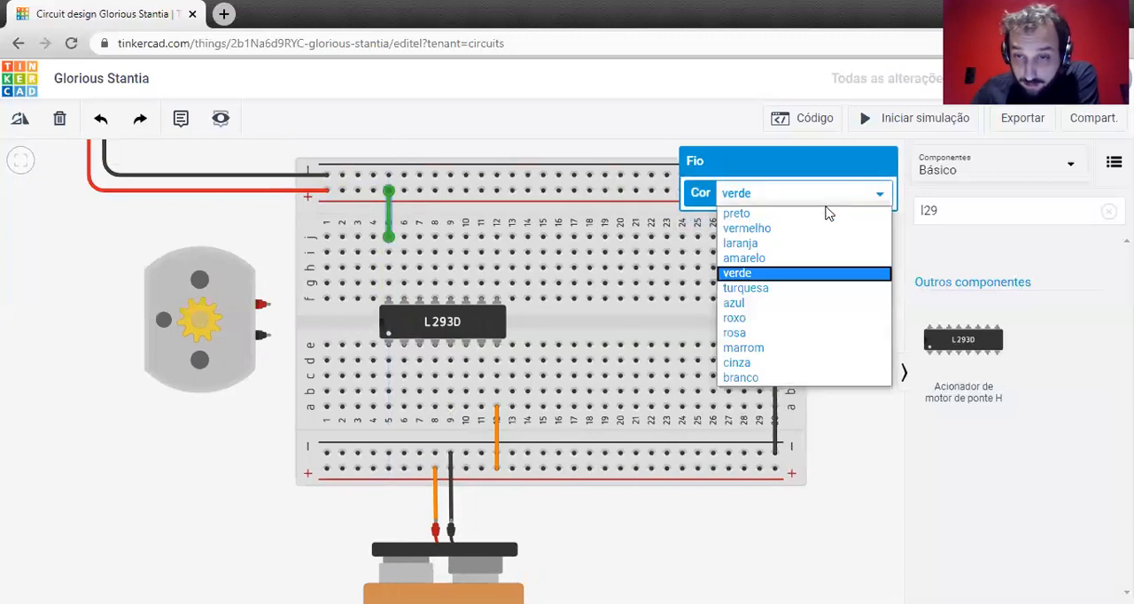
pyautogui.click(778, 232)
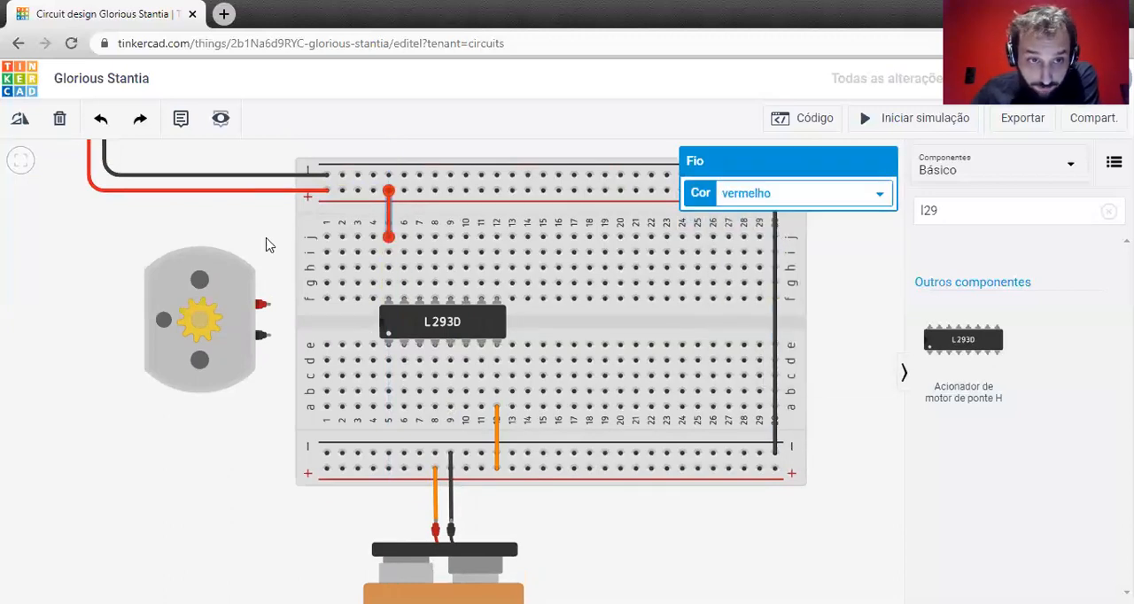
pyautogui.click(270, 245)
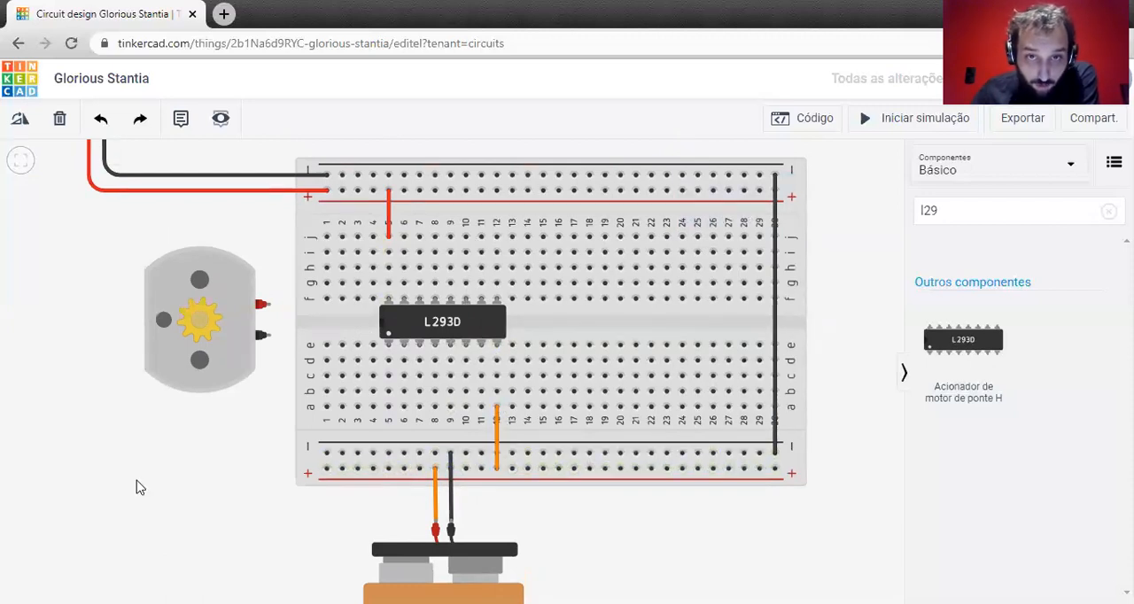
# Lower the DC motor and wire row b of column 7 to its Terminal 1, aligning the motor so the wire runs straight.
pyautogui.scroll(-2, 141, 443)
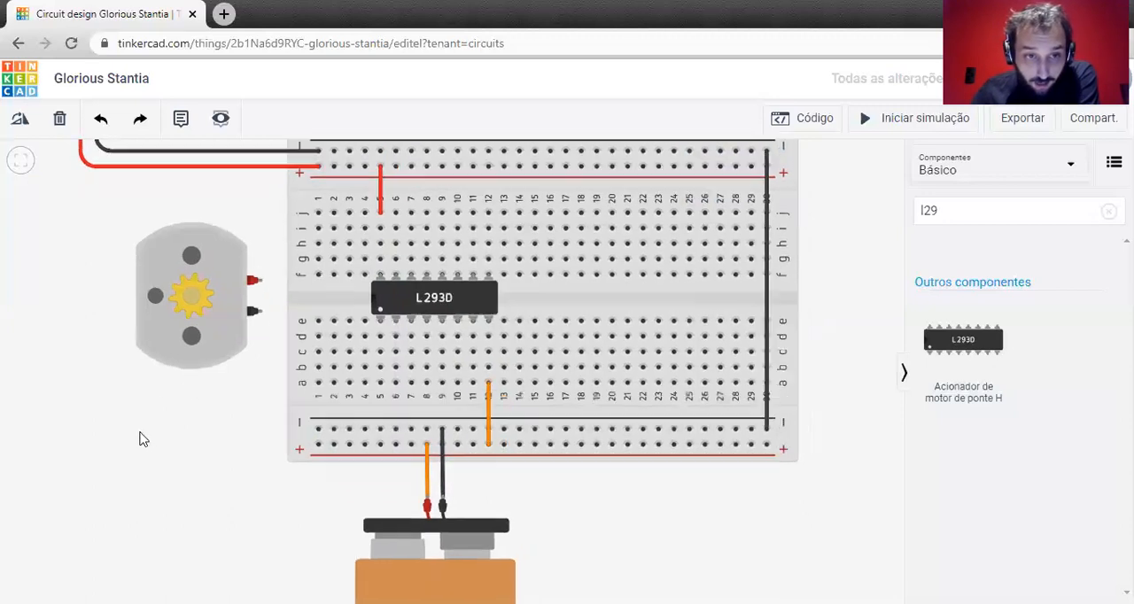
pyautogui.moveTo(158, 257); pyautogui.dragTo(137, 320)
pyautogui.click(253, 487)
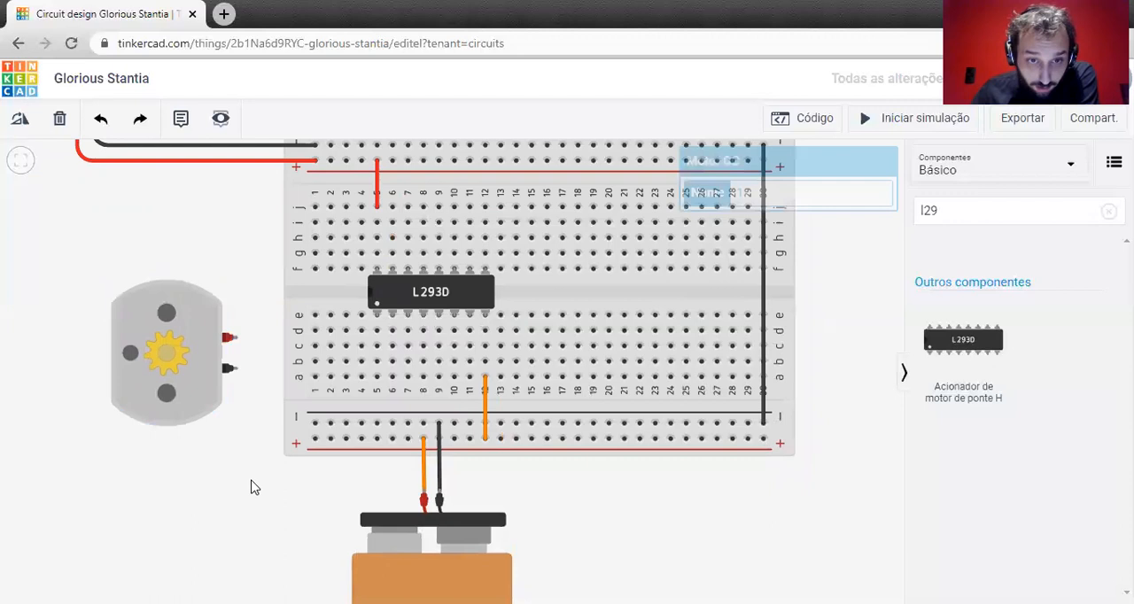
pyautogui.click(407, 359)
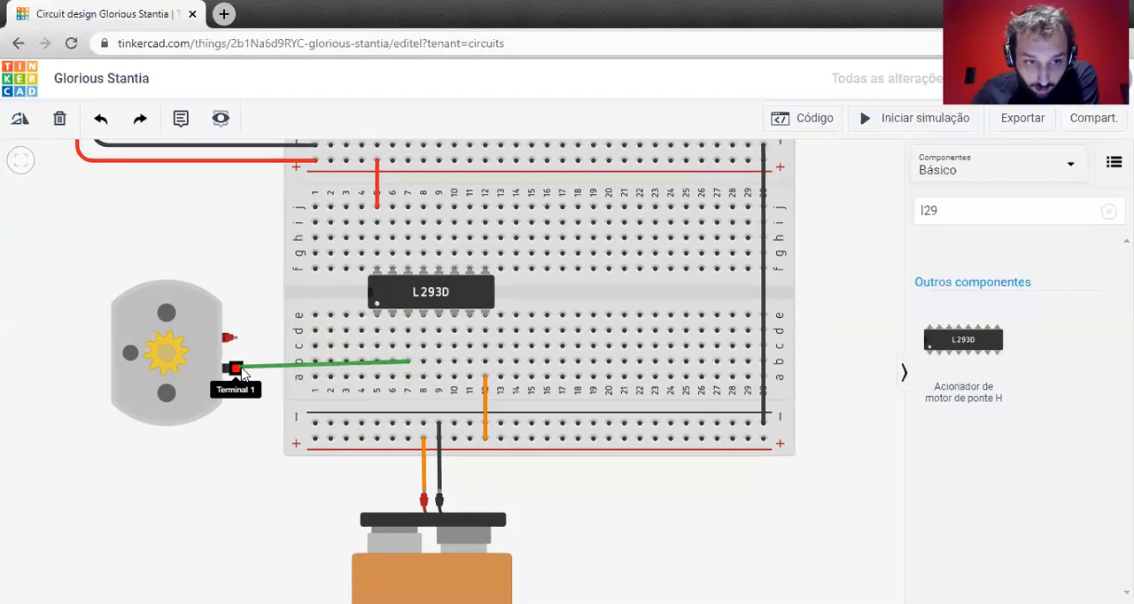
pyautogui.click(212, 419)
pyautogui.moveTo(199, 408); pyautogui.dragTo(198, 401)
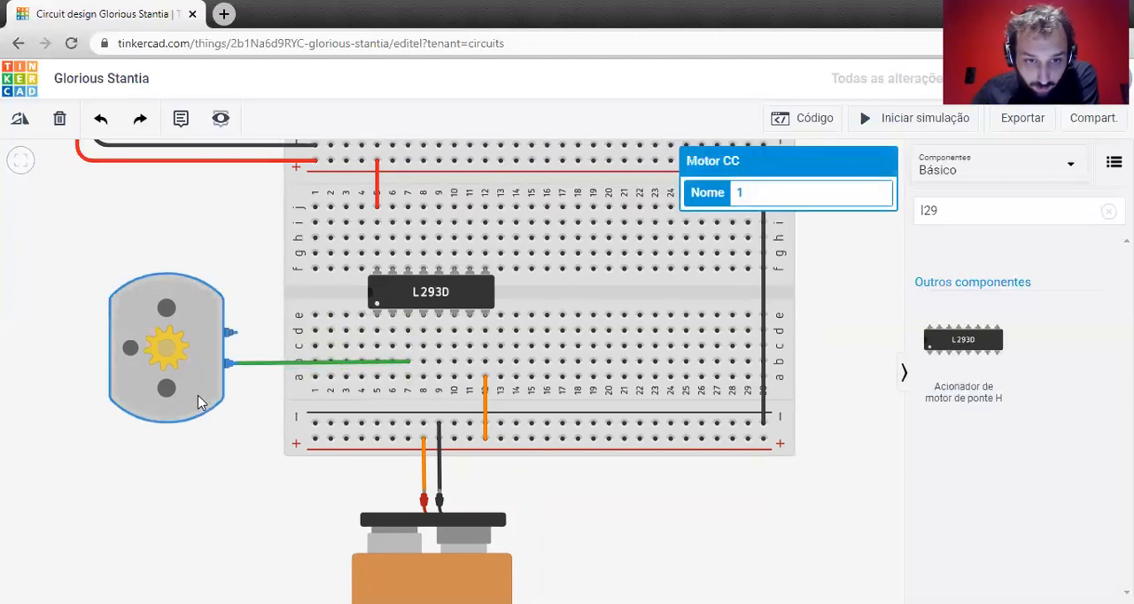
pyautogui.click(232, 431)
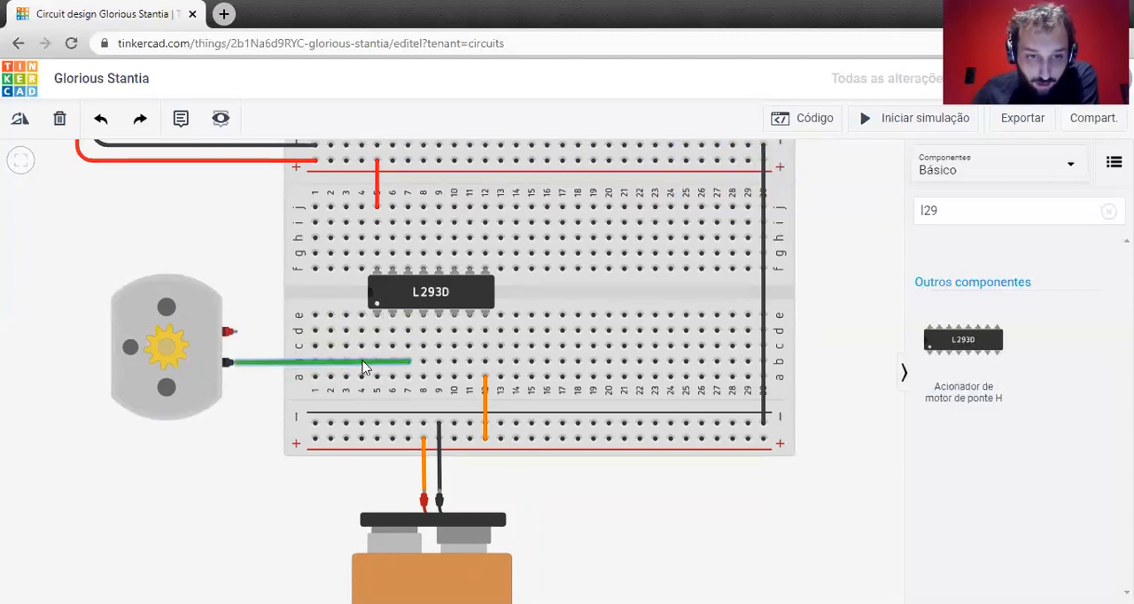
# Wire row d of column 10 to the DC motor's red terminal and color the wire blue (azul).
pyautogui.click(454, 330)
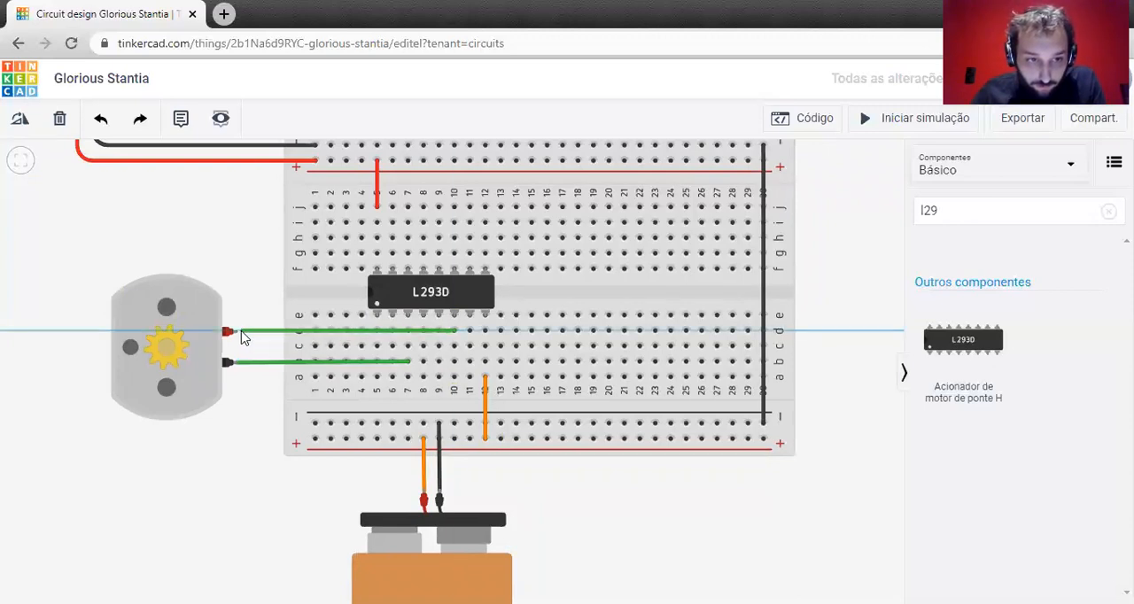
pyautogui.click(242, 335)
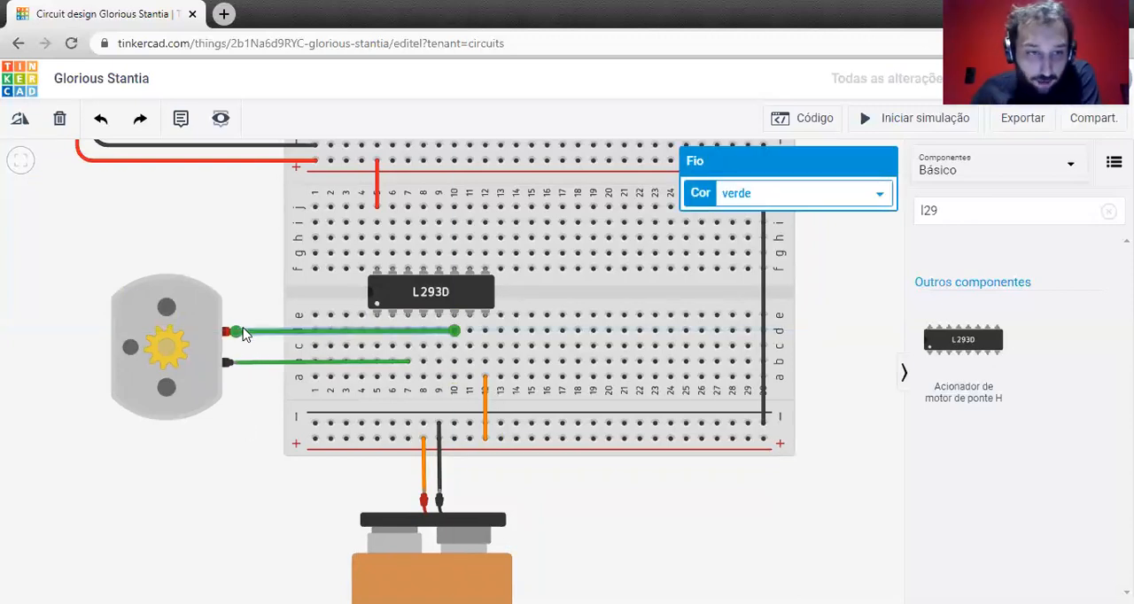
pyautogui.click(789, 199)
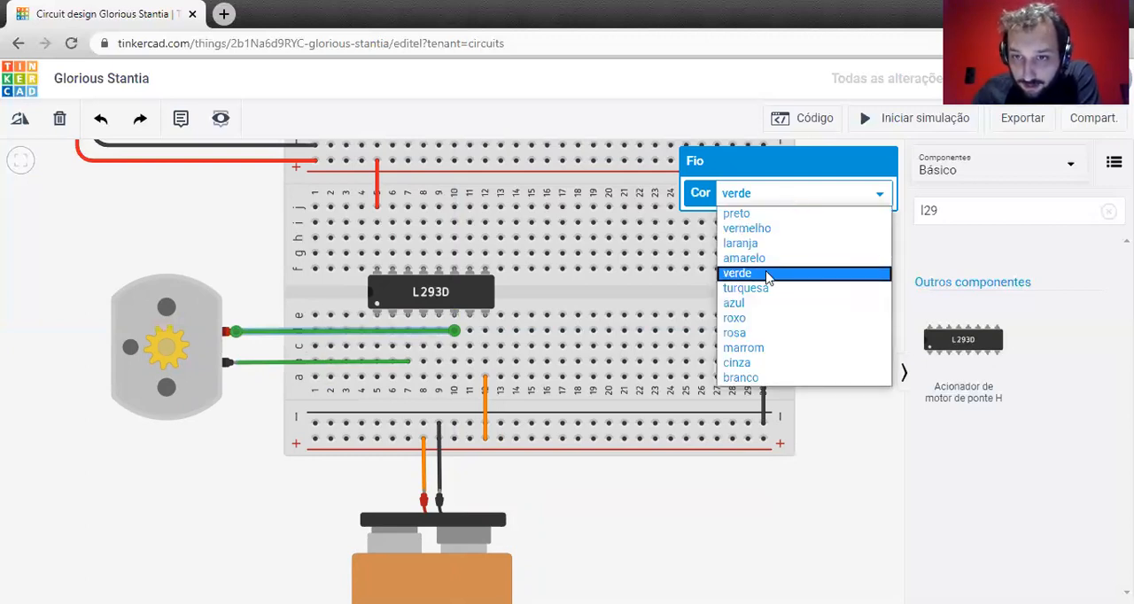
pyautogui.click(760, 304)
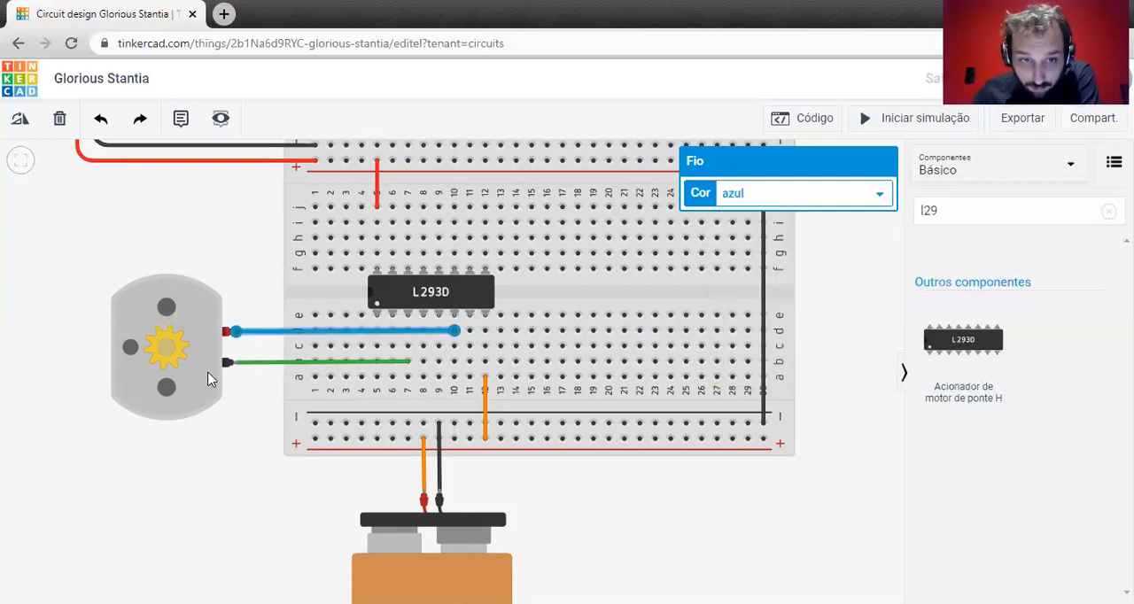
# Color the wire between column 7 and the motor's black terminal blue (azul).
pyautogui.click(254, 364)
pyautogui.click(833, 204)
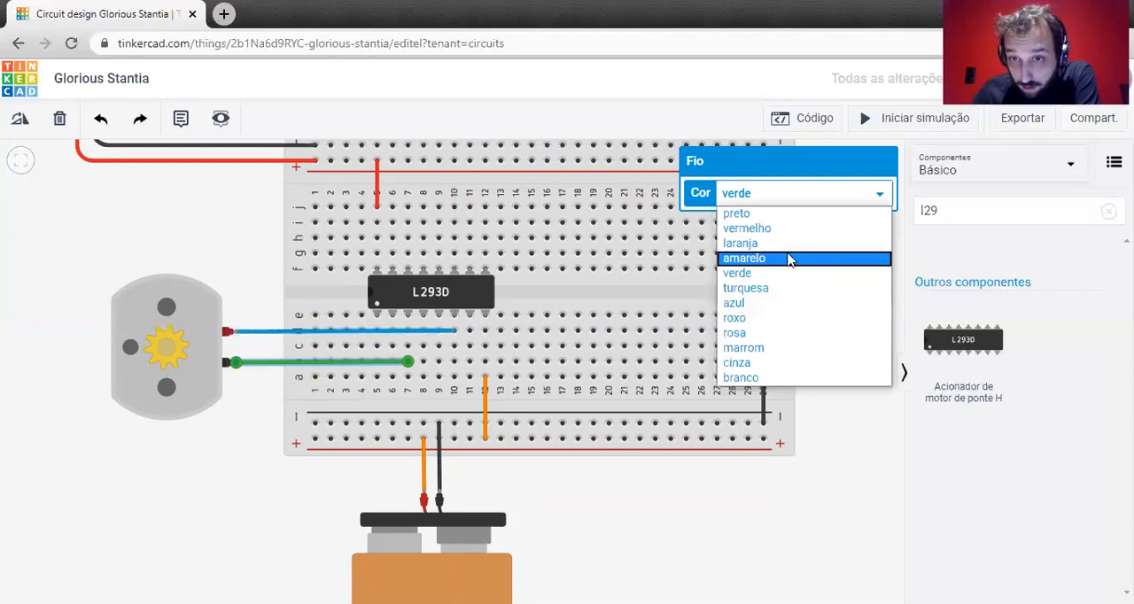
pyautogui.click(760, 304)
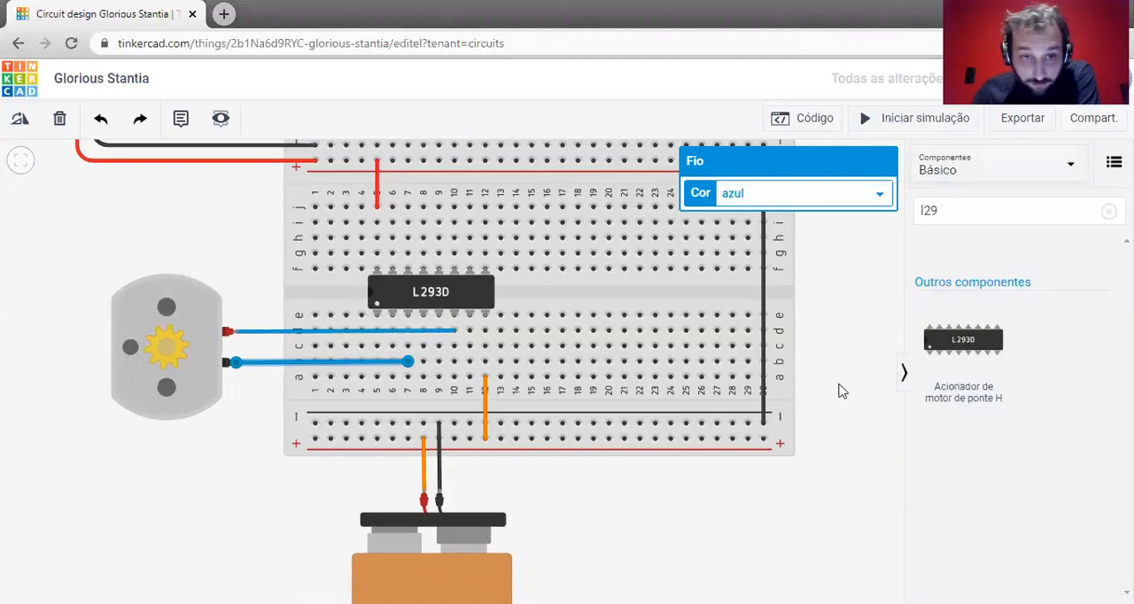
pyautogui.click(265, 434)
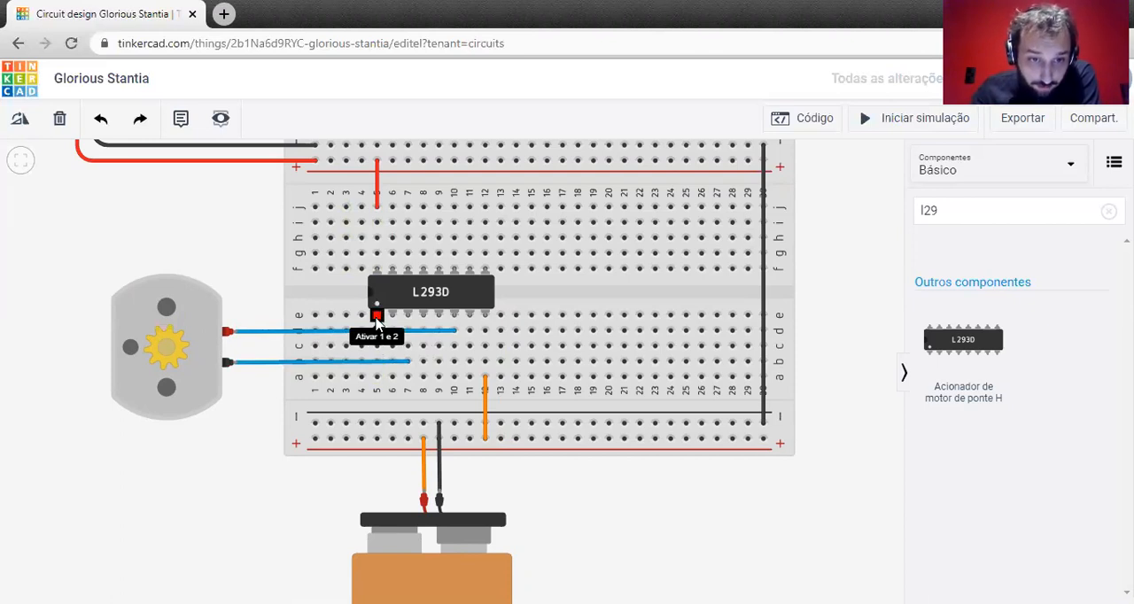
# Wire row a of column 5, below the L293D's first pin, to row a of column 2.
pyautogui.click(377, 378)
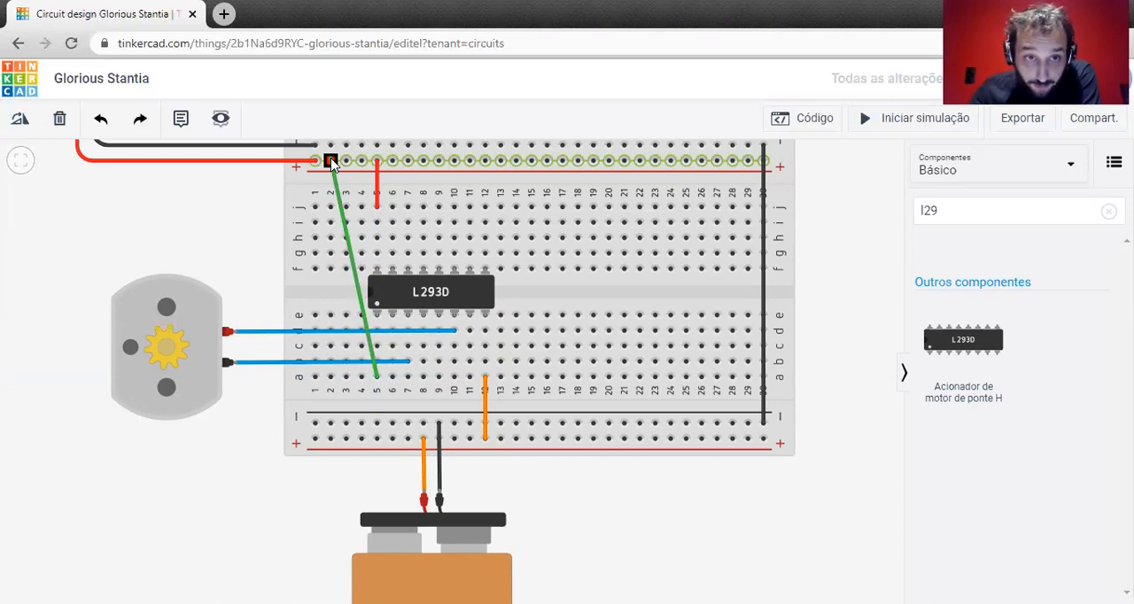
pyautogui.click(331, 378)
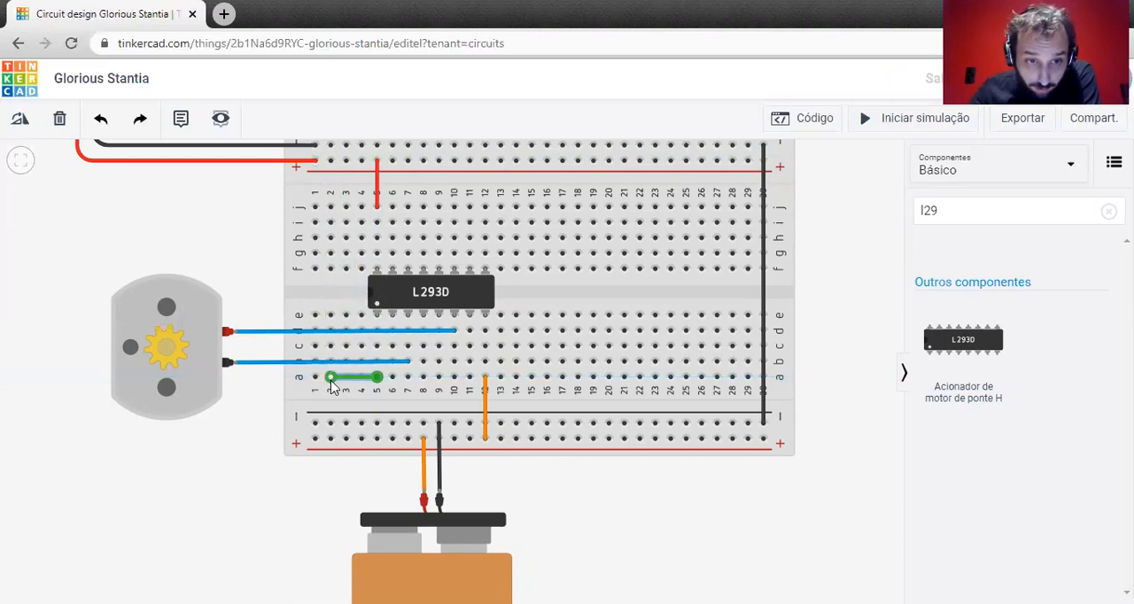
pyautogui.click(330, 207)
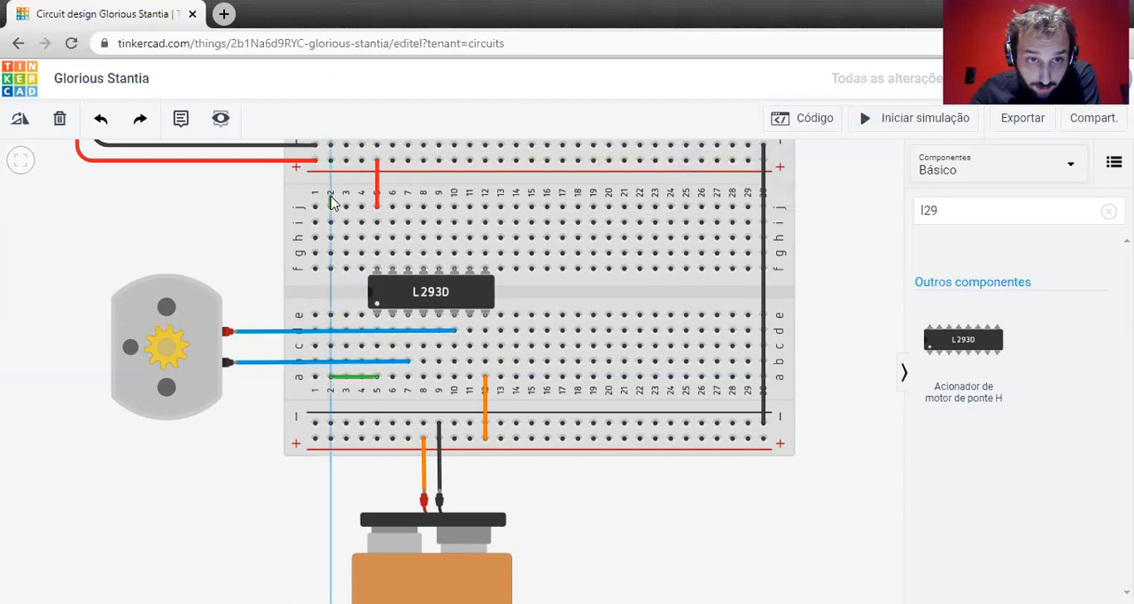
pyautogui.click(329, 316)
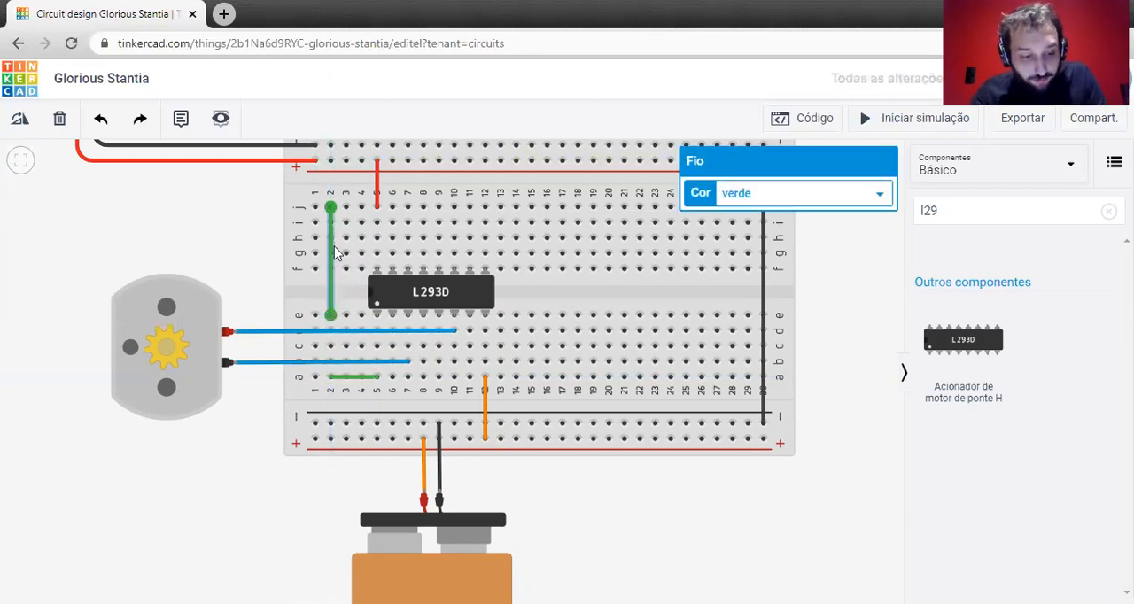
pyautogui.press('Delete')
# Wire row e of column 2 to the upper positive rail.
pyautogui.click(330, 315)
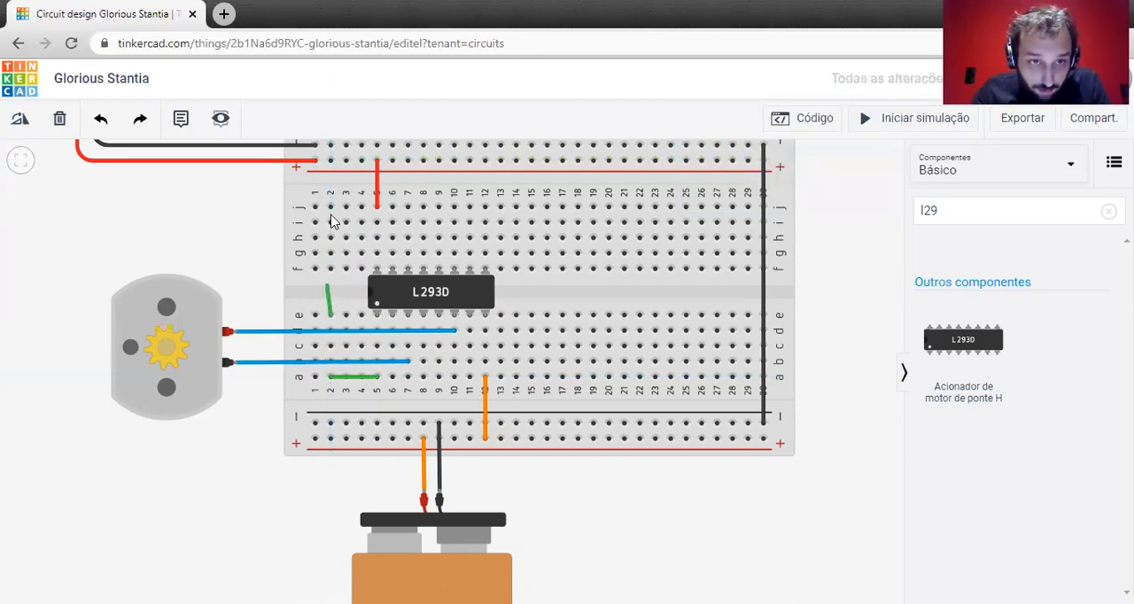
pyautogui.click(330, 159)
pyautogui.click(368, 393)
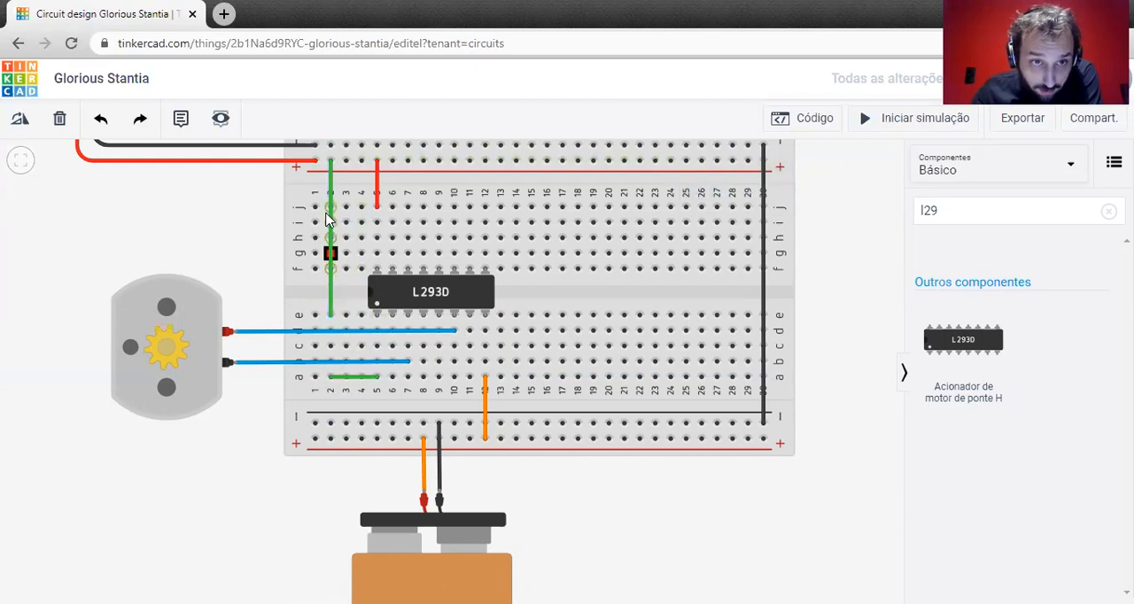
# Color the row a wire between columns 2 and 5 and the wire from column 2 to the upper positive rail red (vermelho).
pyautogui.click(356, 376)
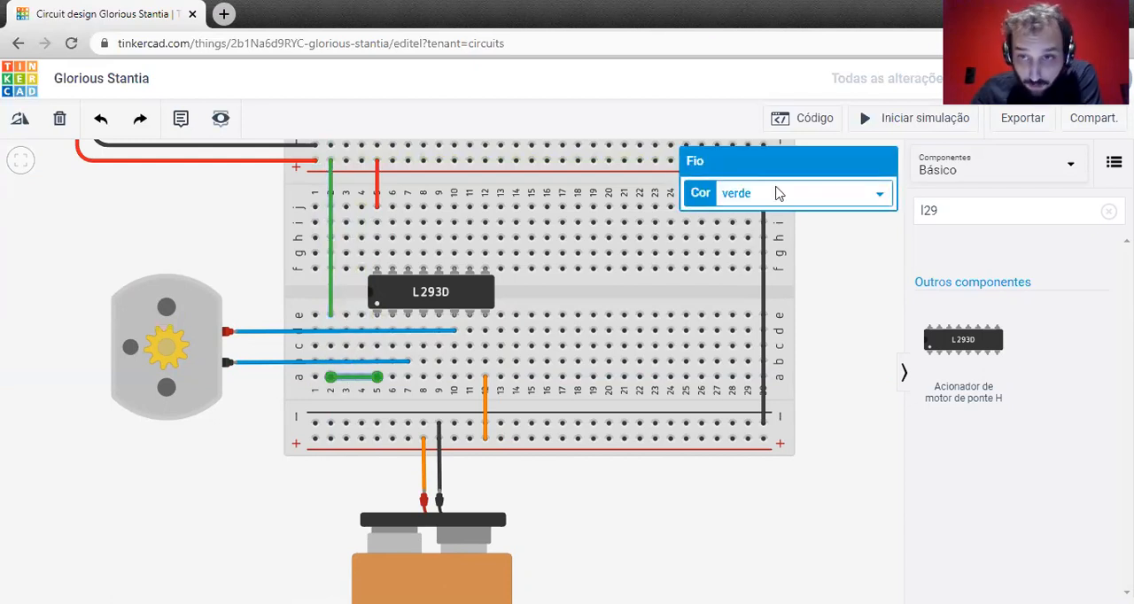
pyautogui.click(868, 194)
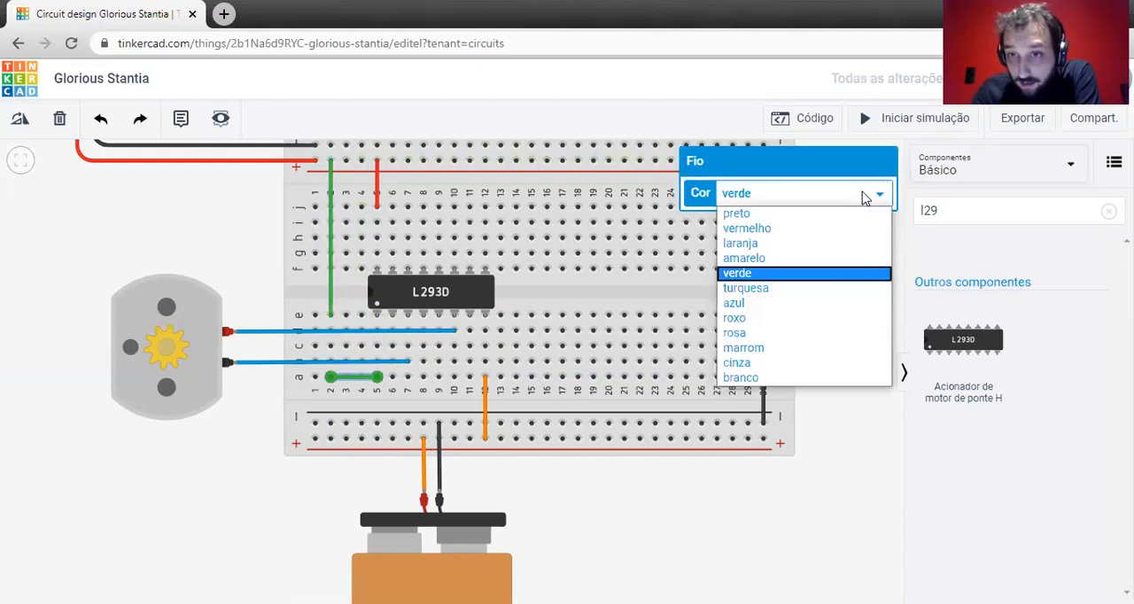
pyautogui.click(793, 228)
pyautogui.click(329, 202)
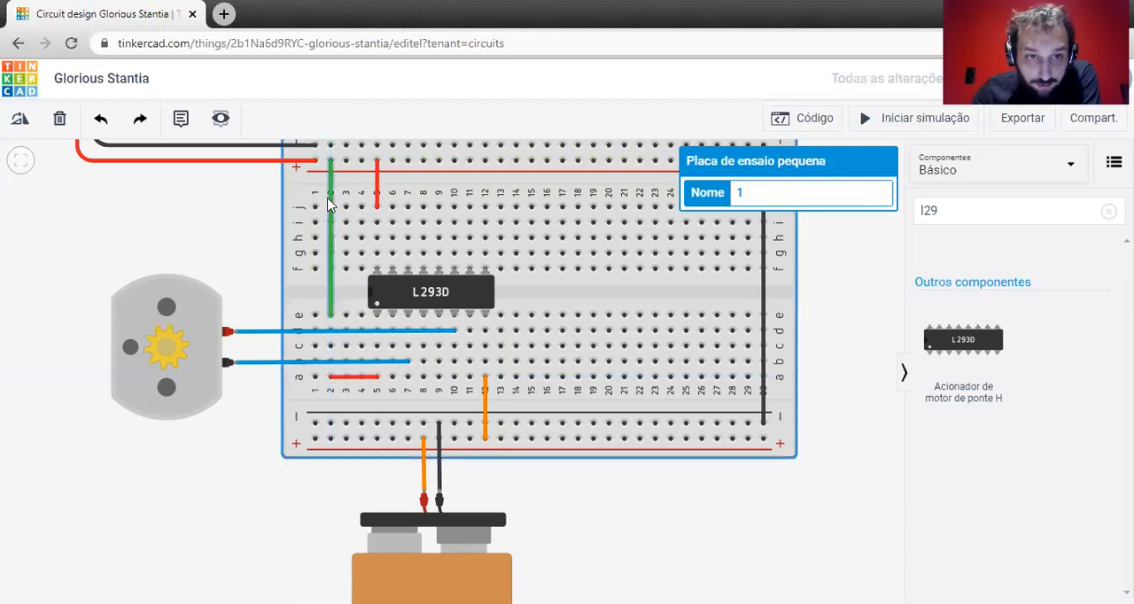
pyautogui.click(332, 204)
pyautogui.click(776, 202)
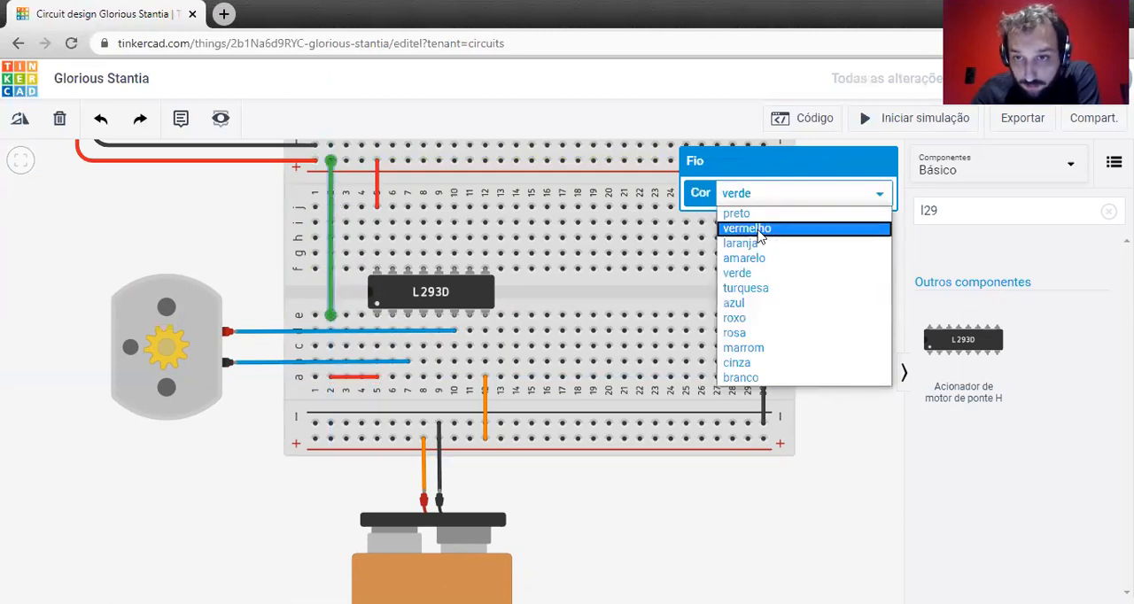
pyautogui.click(759, 232)
pyautogui.click(213, 243)
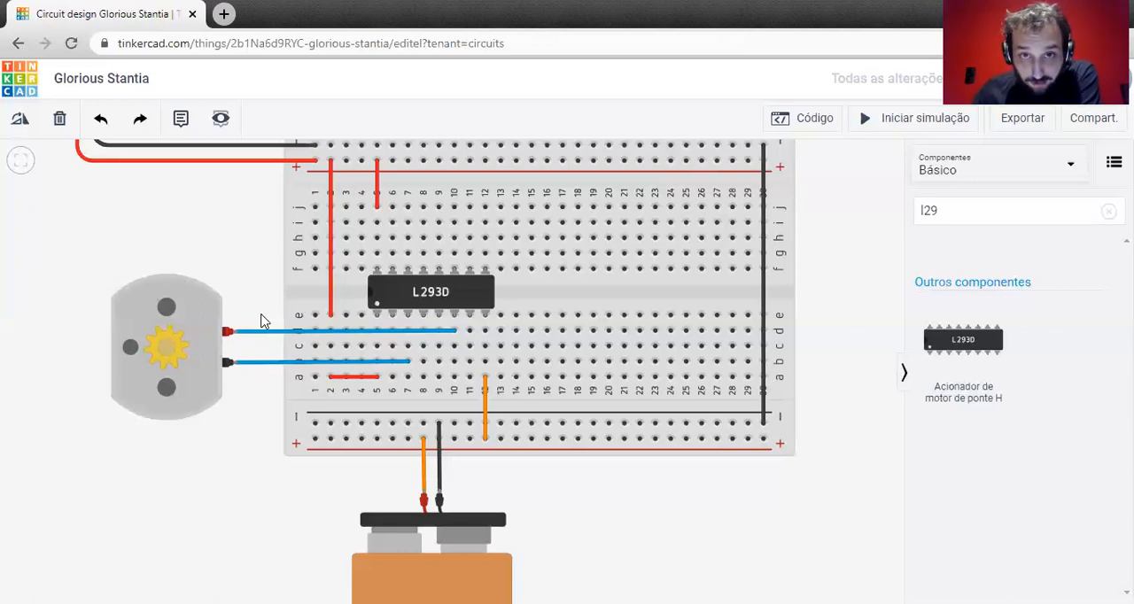
# Wire row c of column 5, the L293D's Ativar 1 e 2 pin, to row c of column 6.
pyautogui.moveTo(111, 220); pyautogui.dragTo(189, 386)
pyautogui.moveTo(130, 418); pyautogui.dragTo(73, 271)
pyautogui.moveTo(89, 432); pyautogui.dragTo(70, 511)
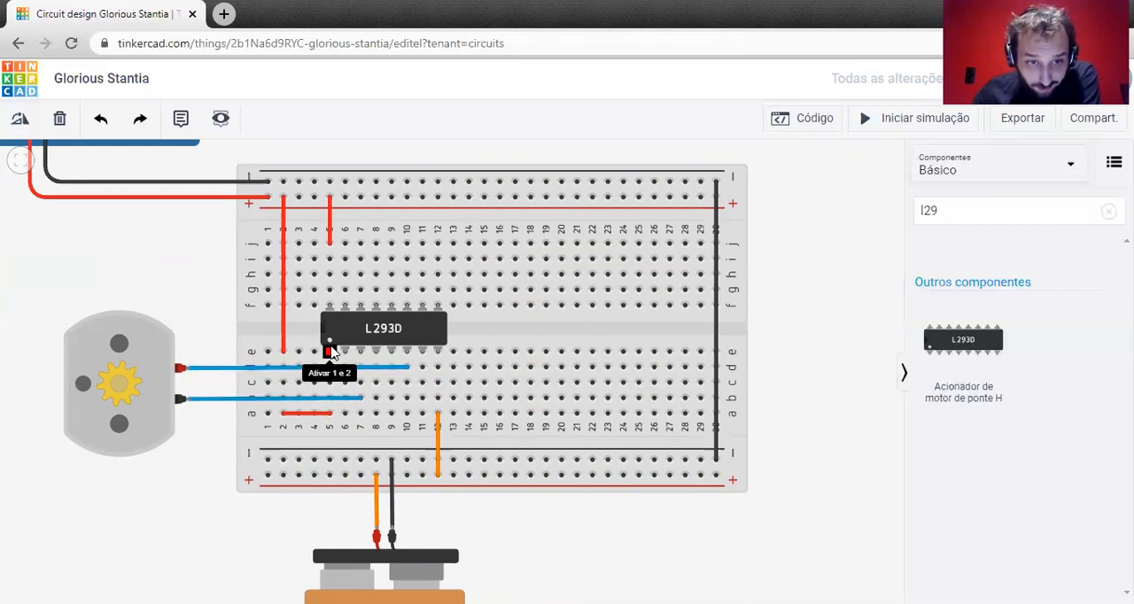
pyautogui.click(335, 383)
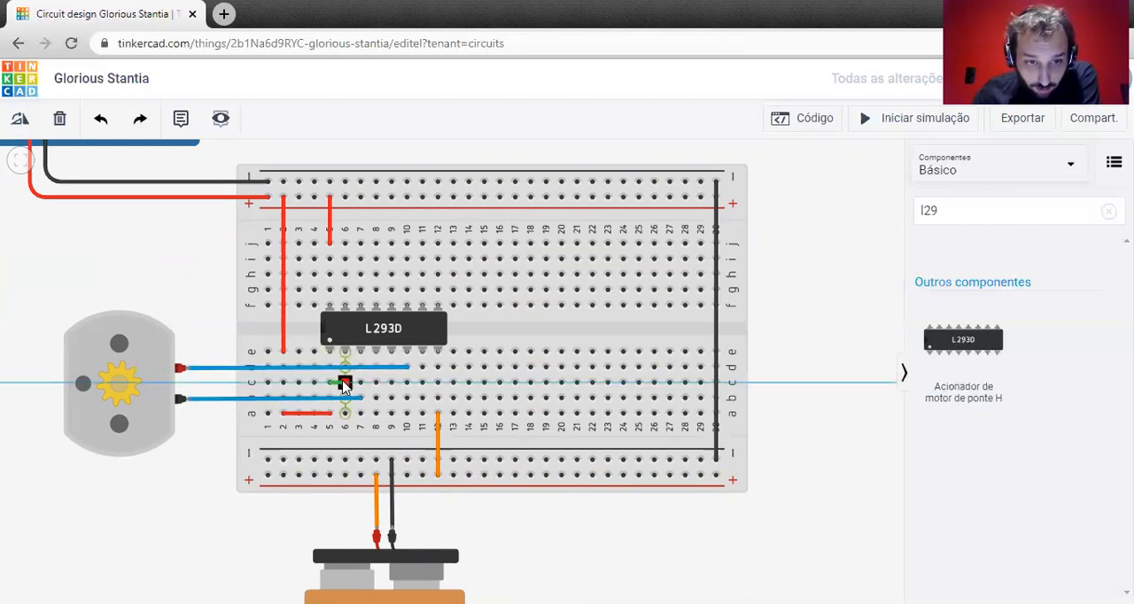
pyautogui.click(343, 384)
pyautogui.click(345, 414)
pyautogui.click(422, 414)
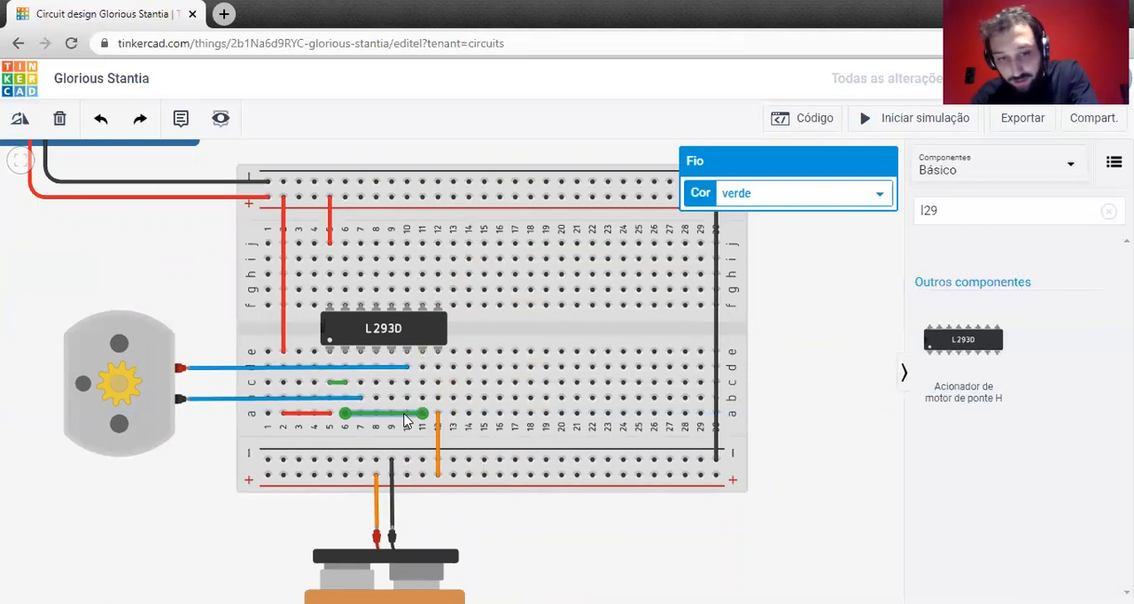
pyautogui.press('Delete')
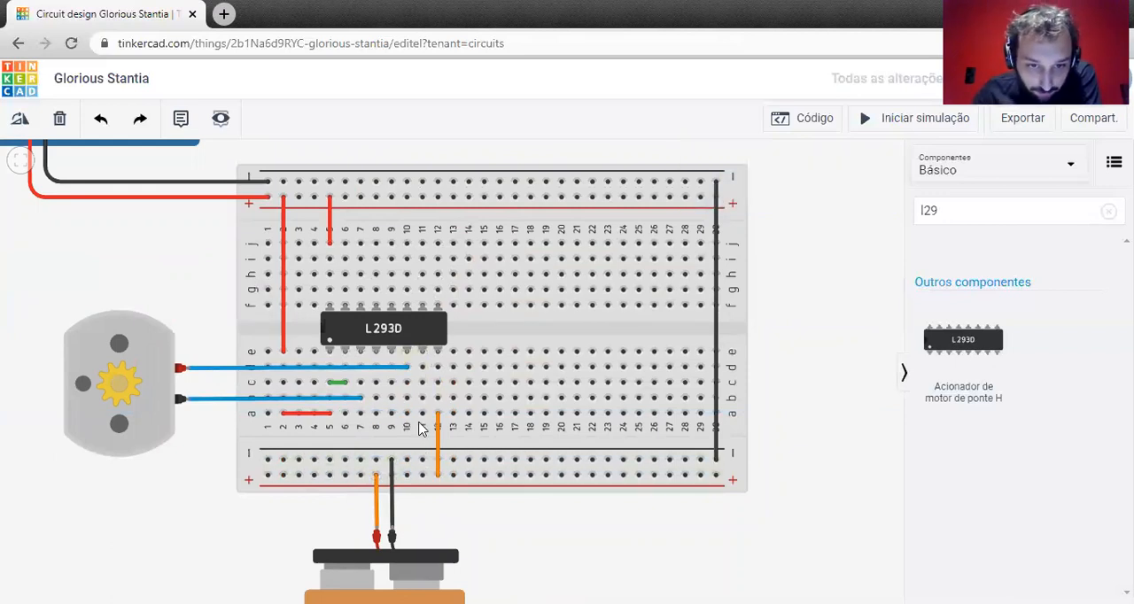
# Wire row a of column 11 to the lower negative rail.
pyautogui.click(423, 414)
pyautogui.click(423, 459)
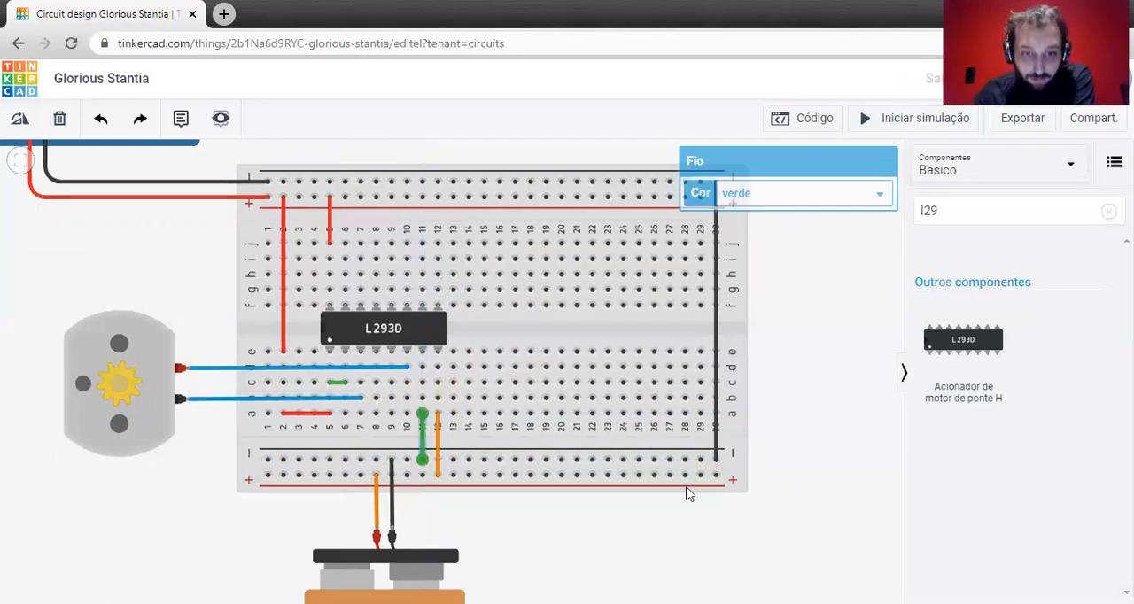
# Color the short row c wire between columns 5 and 6 red (vermelho).
pyautogui.click(332, 382)
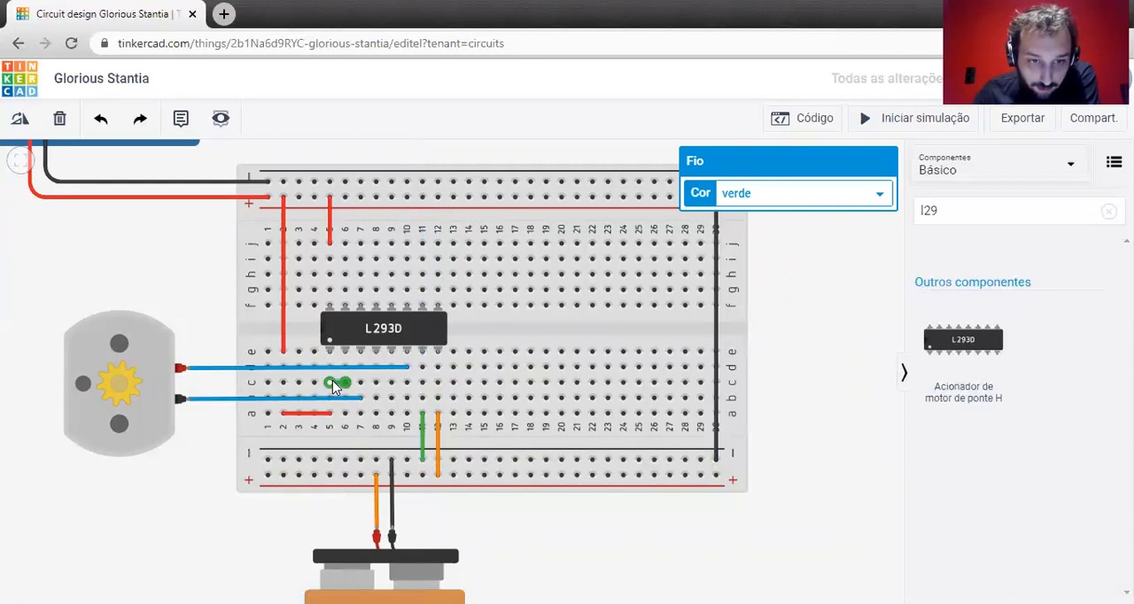
pyautogui.click(752, 196)
pyautogui.click(752, 226)
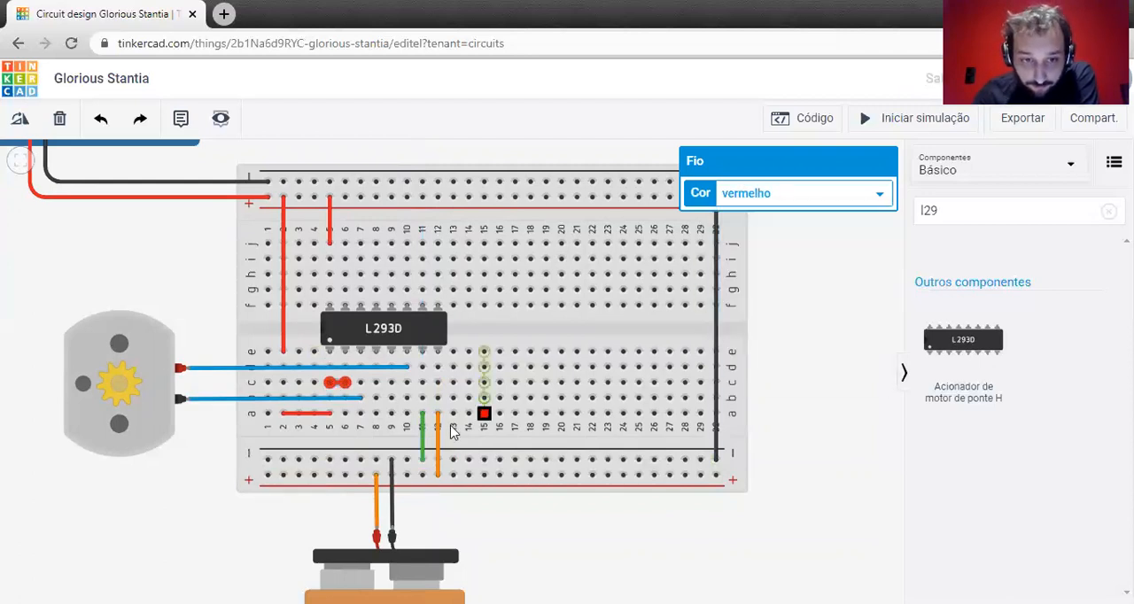
pyautogui.click(547, 381)
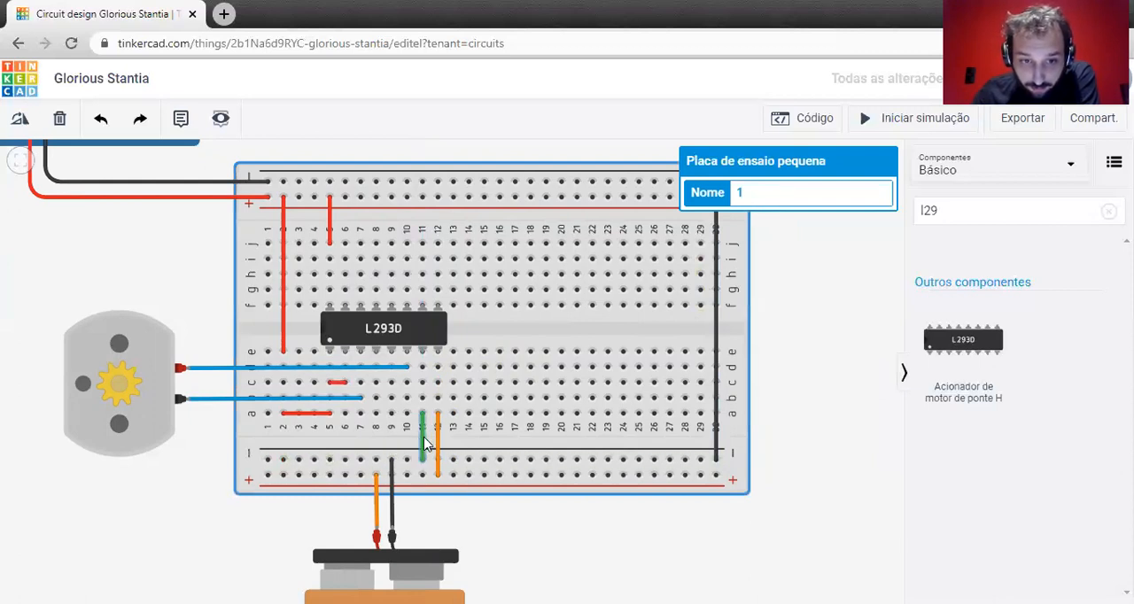
# Color the wire between column 11 and the lower negative rail black (preto).
pyautogui.click(422, 445)
pyautogui.click(782, 198)
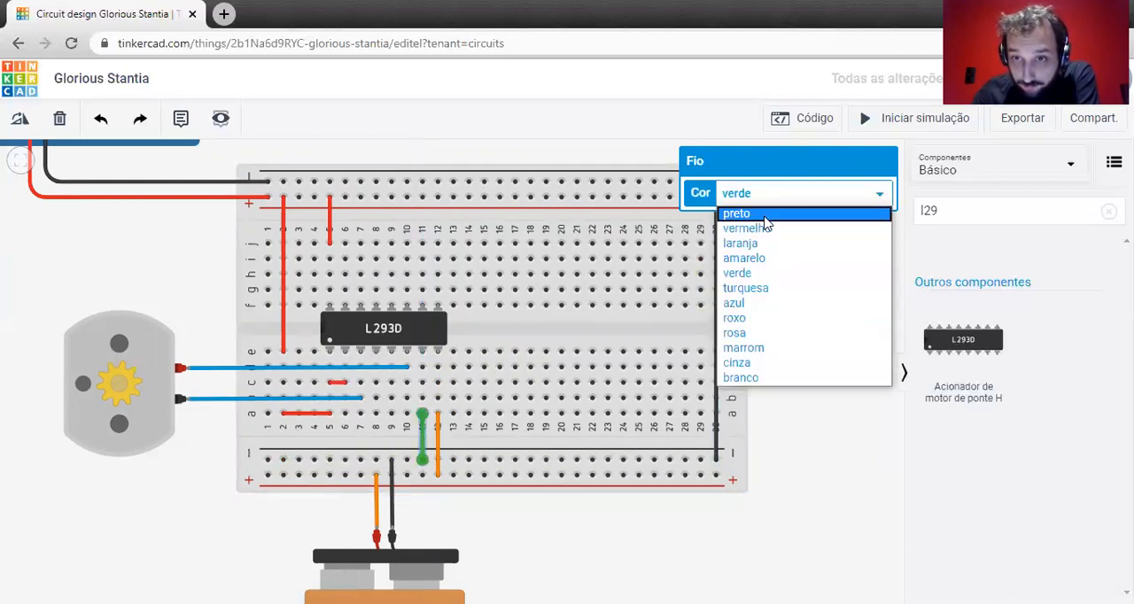
pyautogui.click(767, 215)
pyautogui.click(804, 311)
# Check the wiring around the L293D up close and start the circuit simulation.
pyautogui.moveTo(328, 385)
pyautogui.mouseDown()
pyautogui.moveTo(328, 366)
pyautogui.moveTo(355, 358)
pyautogui.moveTo(354, 391)
pyautogui.moveTo(351, 351)
pyautogui.moveTo(355, 393)
pyautogui.moveTo(325, 391)
pyautogui.mouseUp()
pyautogui.scroll(2, 332, 374)
pyautogui.scroll(2, 334, 336)
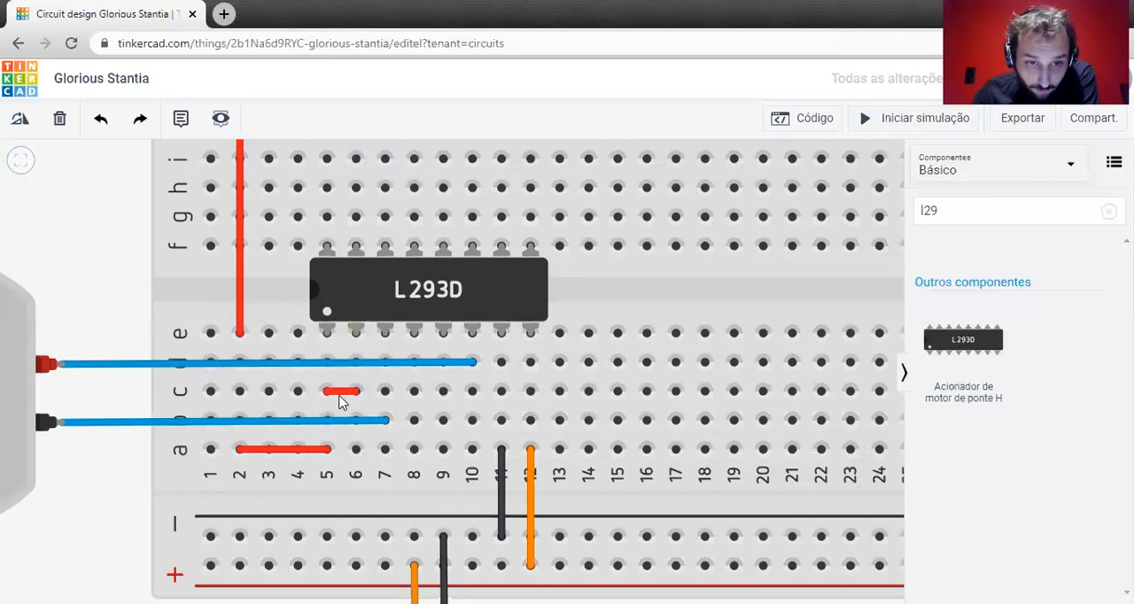
pyautogui.click(500, 501)
pyautogui.scroll(-3, 501, 502)
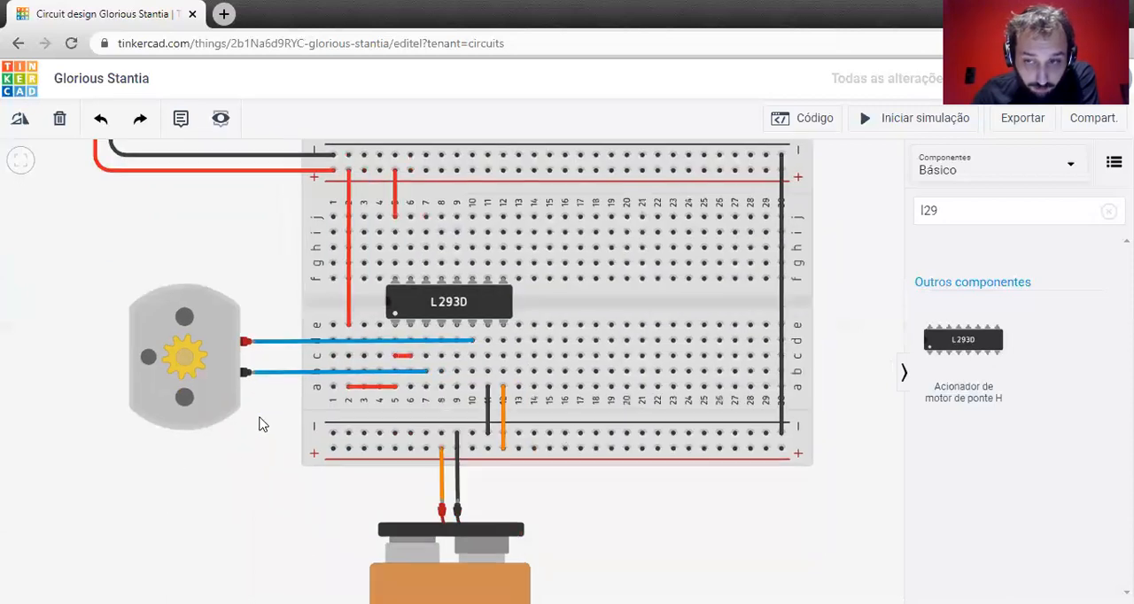
pyautogui.click(923, 117)
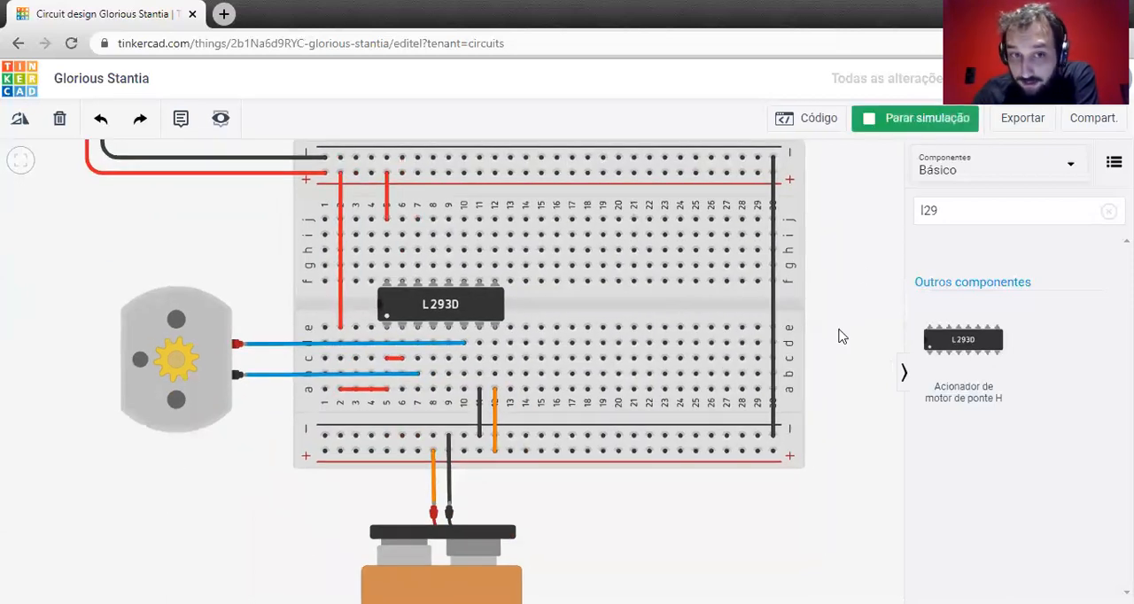
# Examine the simulation warning on the L293D up close and stop the simulation.
pyautogui.moveTo(454, 306)
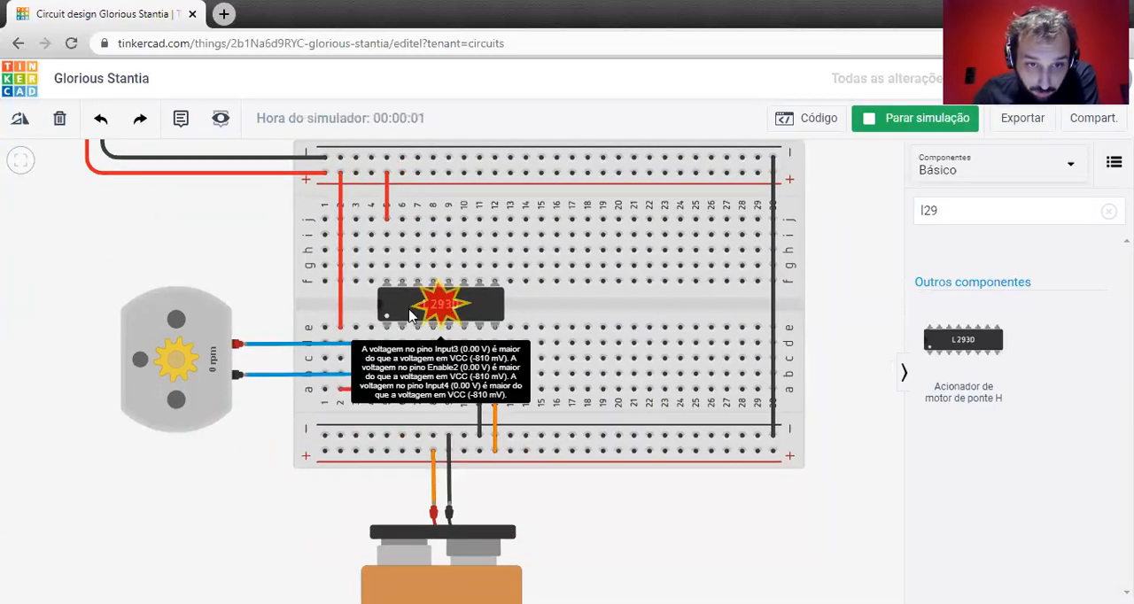
pyautogui.scroll(1, 433, 308)
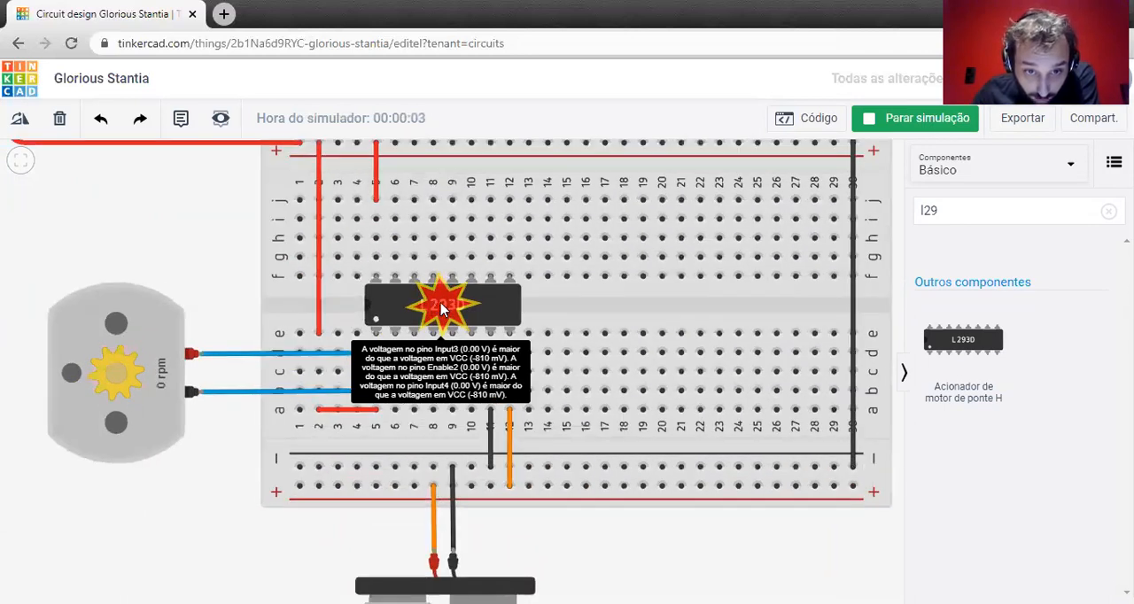
pyautogui.scroll(1, 442, 308)
pyautogui.scroll(1, 445, 323)
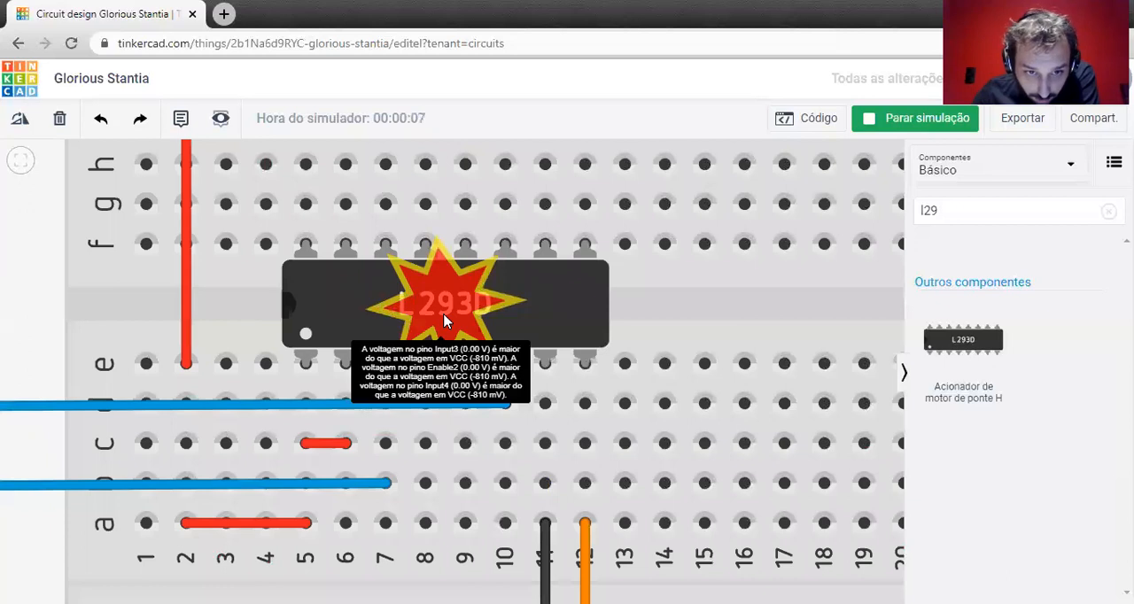
pyautogui.scroll(-2, 446, 321)
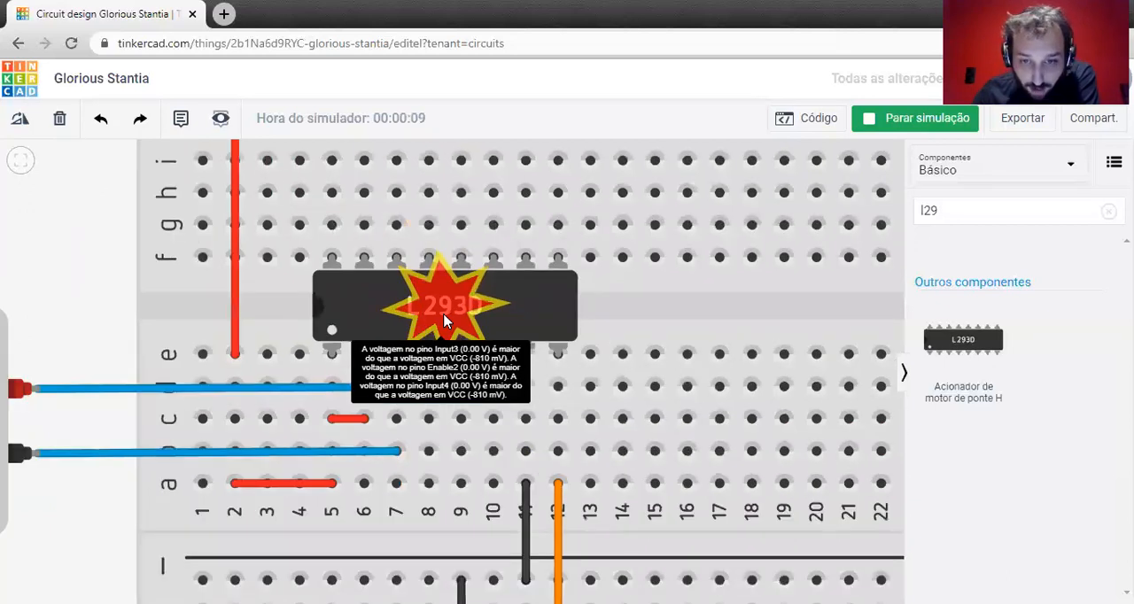
pyautogui.click(923, 124)
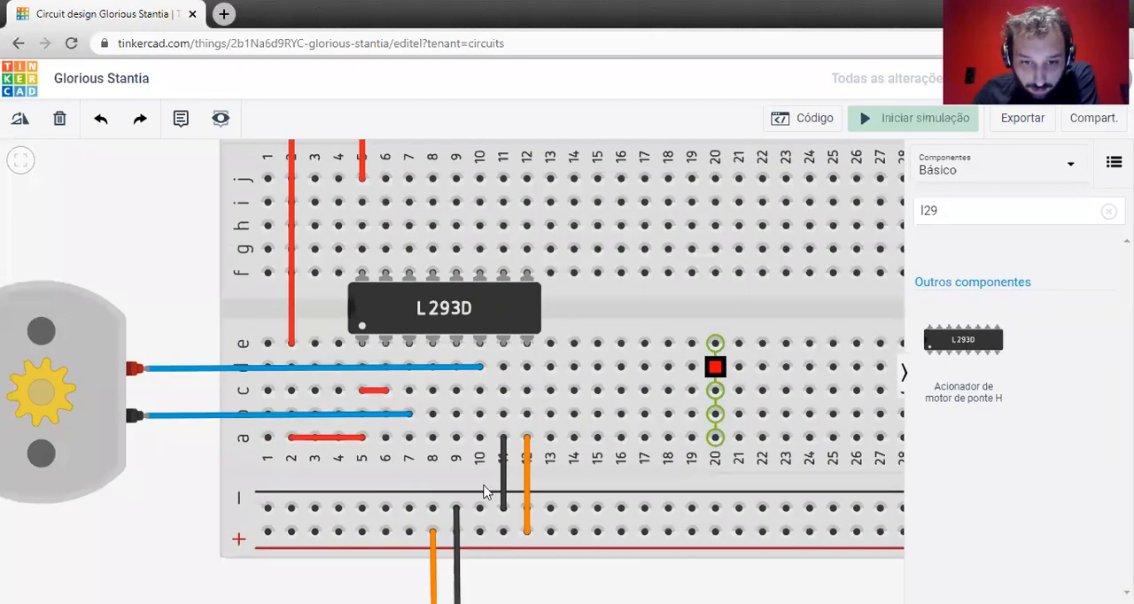
# Wire row a of column 8 to the lower negative rail and bridge columns 8 and 9 in row b.
pyautogui.scroll(-1, 481, 490)
pyautogui.click(482, 484)
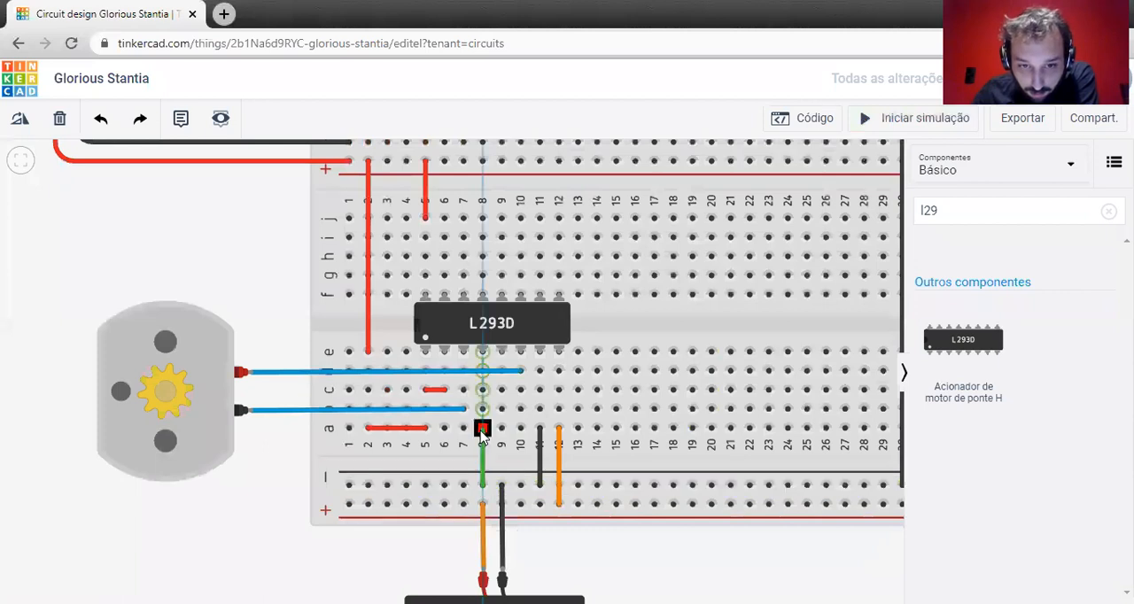
pyautogui.click(482, 429)
pyautogui.click(483, 410)
pyautogui.click(501, 408)
# Color both new wires at column 8 black (preto) and briefly run the simulation.
pyautogui.click(781, 199)
pyautogui.click(762, 214)
pyautogui.click(482, 443)
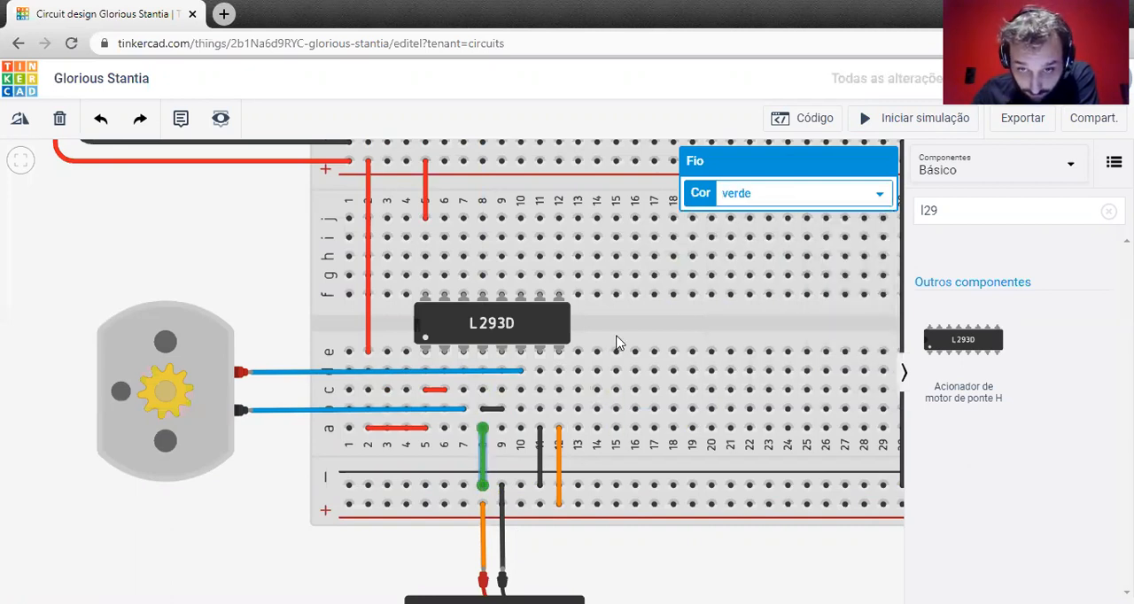
pyautogui.click(753, 203)
pyautogui.click(753, 214)
pyautogui.click(928, 118)
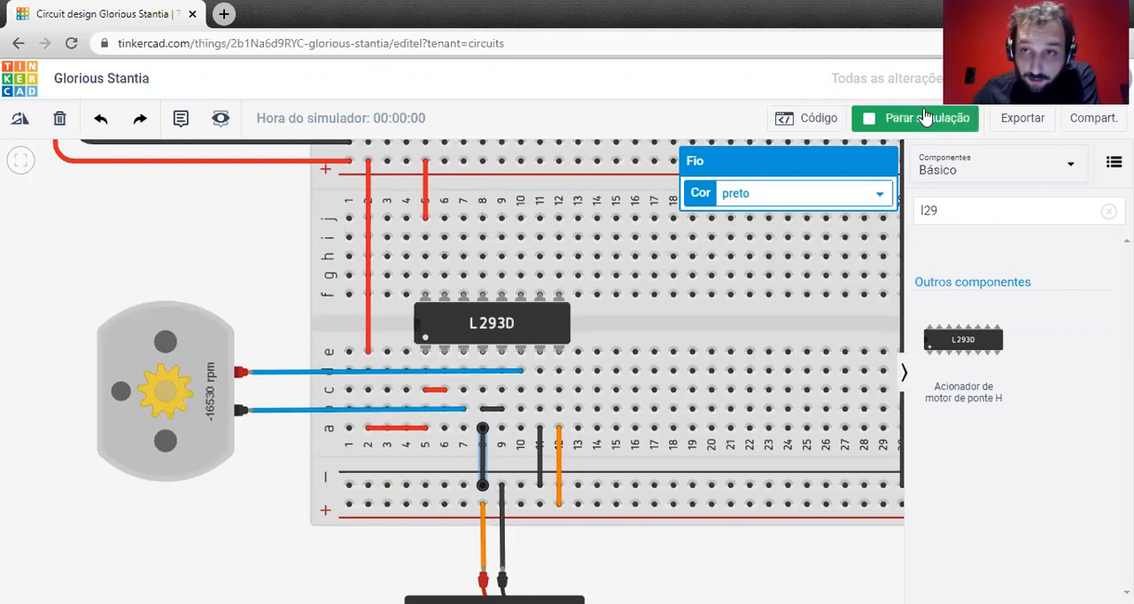
pyautogui.click(927, 118)
# Undo the accidental displacement of the motor.
pyautogui.scroll(3, 508, 372)
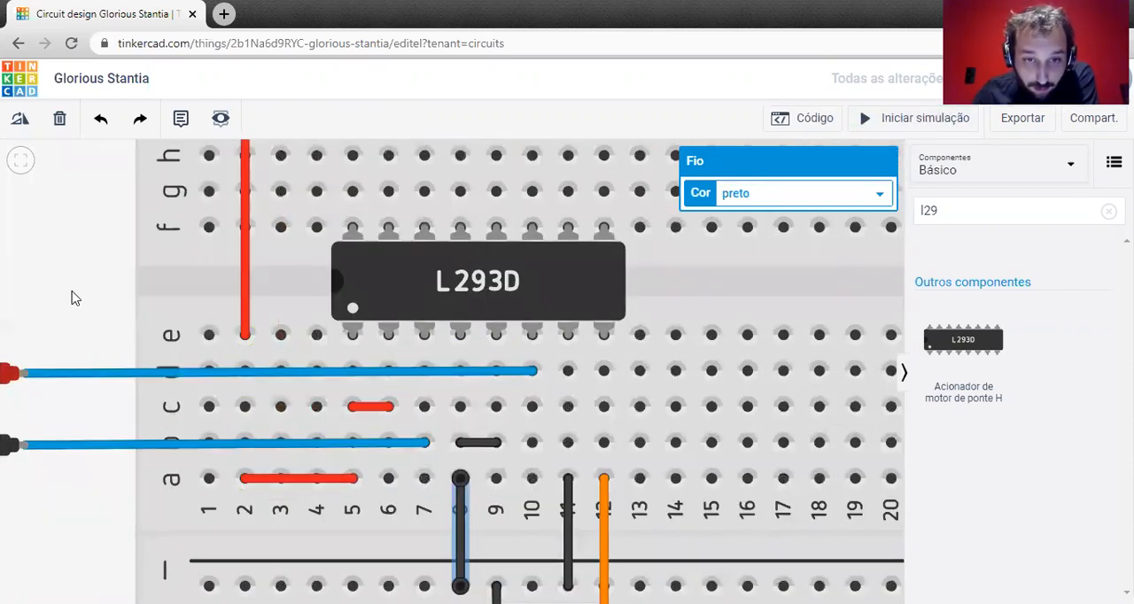
pyautogui.hotkey('ctrl', 'z')
pyautogui.hotkey('ctrl', 'z')
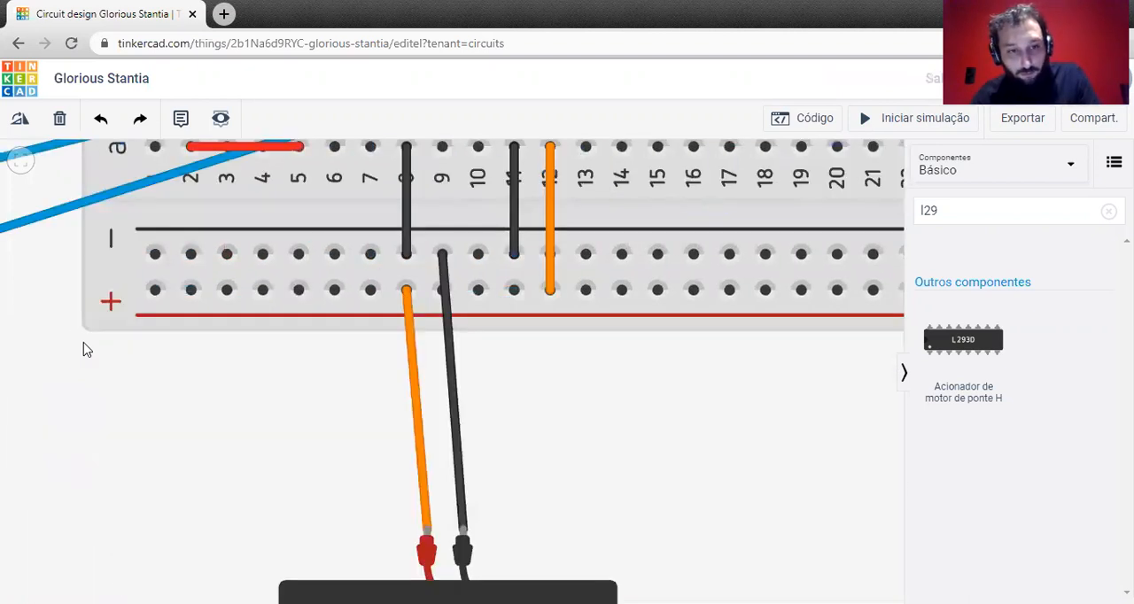
pyautogui.hotkey('ctrl', 'z')
pyautogui.scroll(-3, 49, 321)
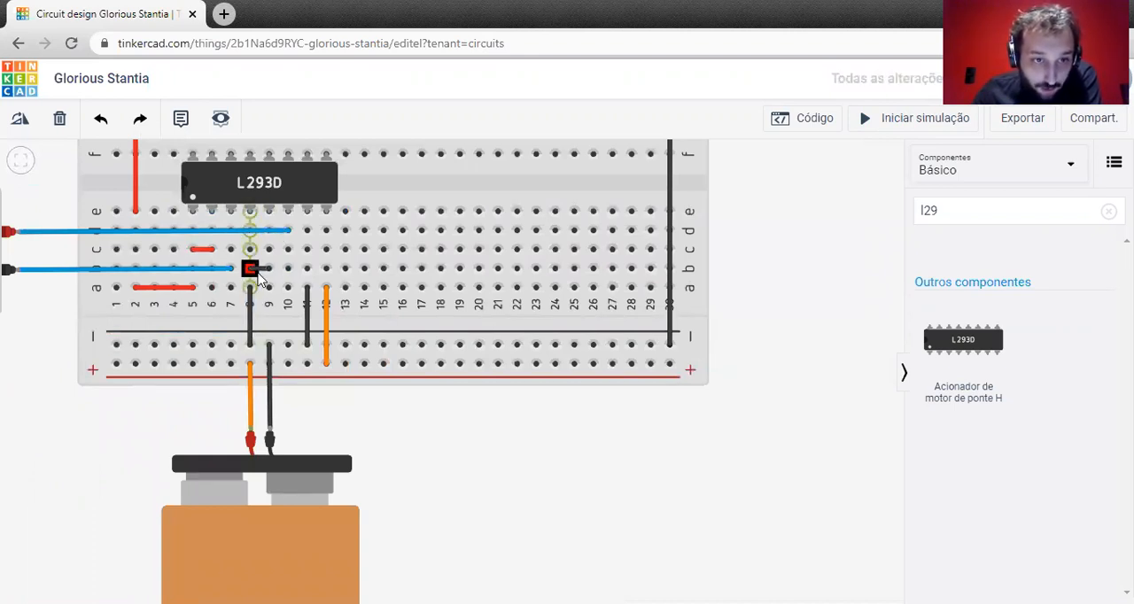
# Run the simulation to check the motor's speed and direction of rotation, and stop it.
pyautogui.moveTo(46, 317); pyautogui.dragTo(241, 368)
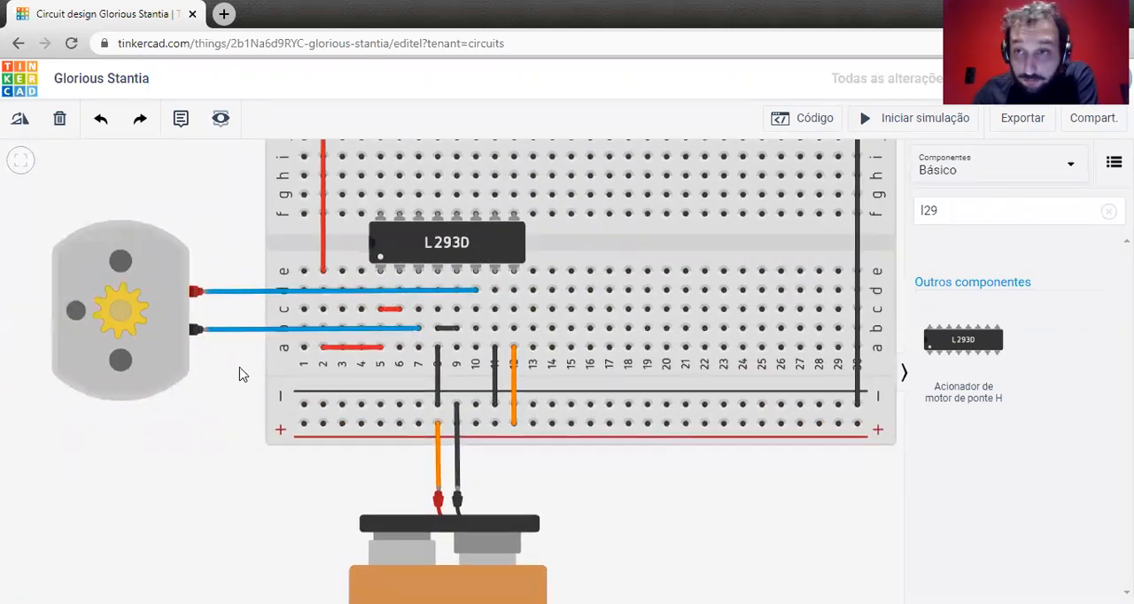
pyautogui.click(902, 124)
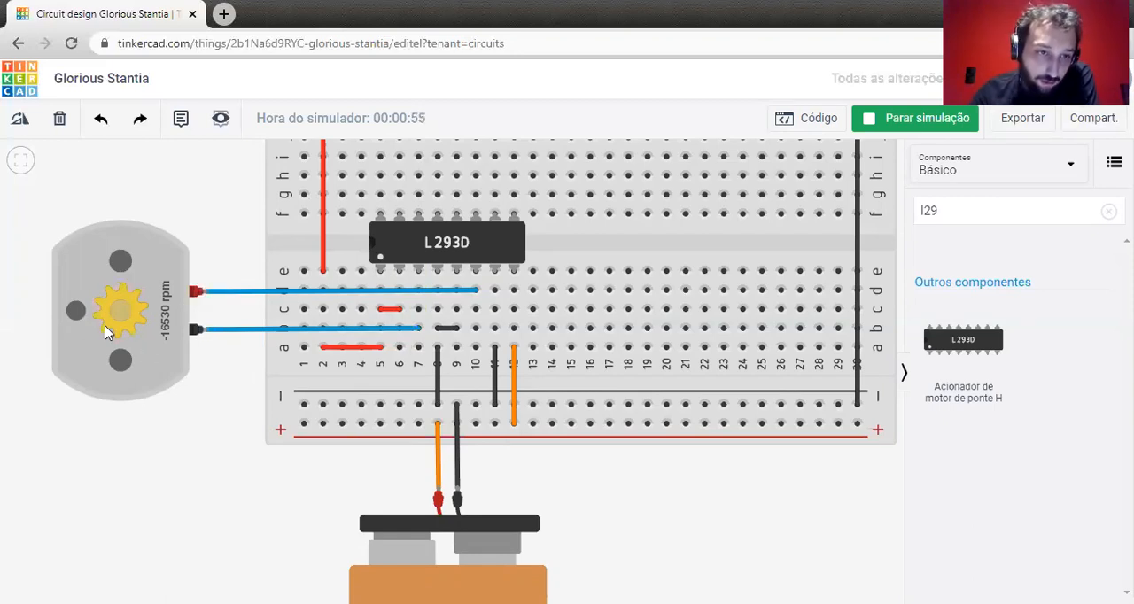
pyautogui.click(917, 129)
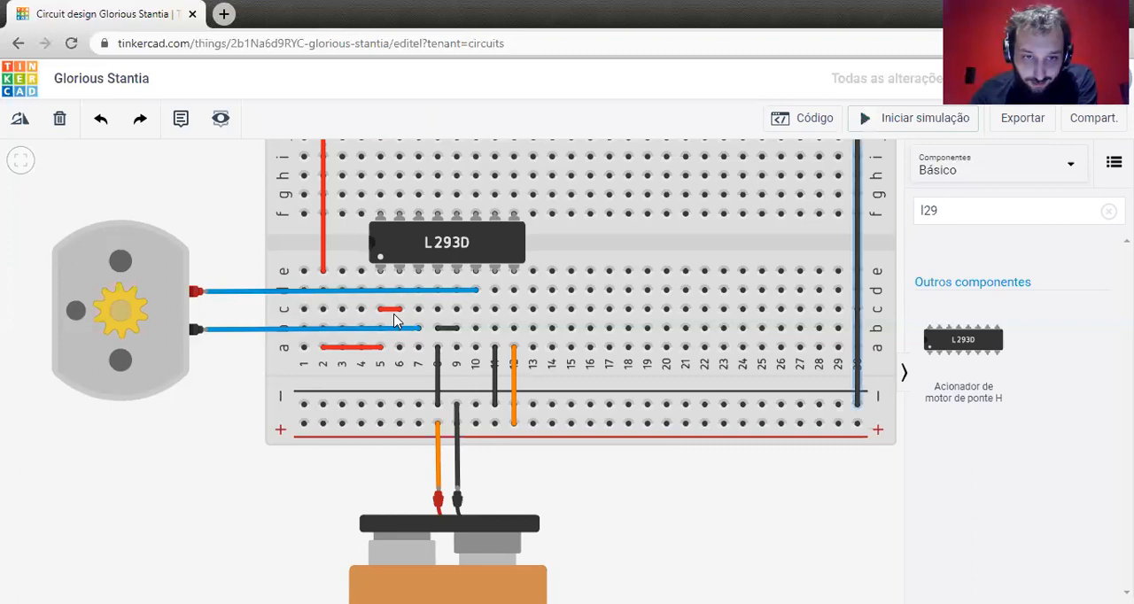
# Delete the short row c wire between columns 5 and 6 and the black wire from column 11 to the negative rail.
pyautogui.click(385, 311)
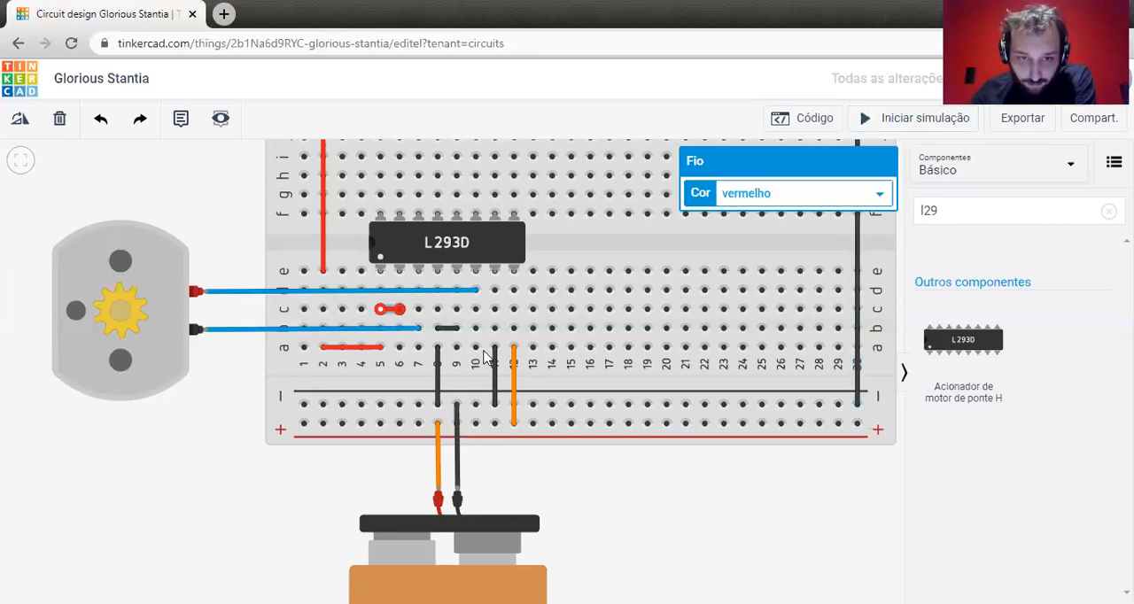
pyautogui.press('Delete')
pyautogui.click(496, 365)
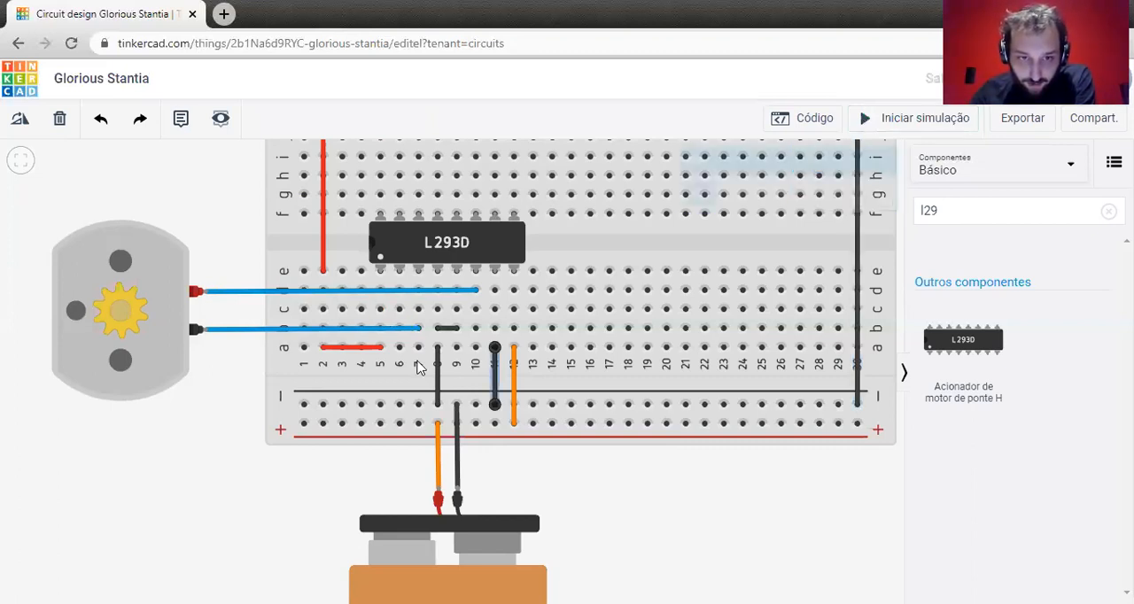
pyautogui.press('Delete')
# Wire row a of column 6 to the lower negative rail and color the wire black (preto).
pyautogui.click(399, 347)
pyautogui.click(399, 404)
pyautogui.click(875, 193)
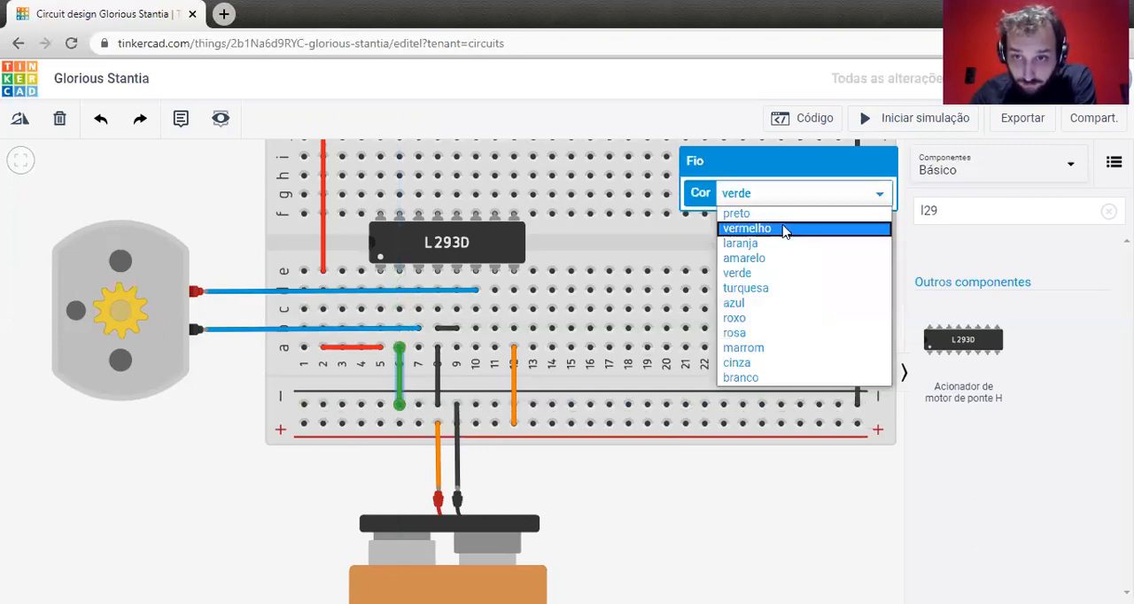
pyautogui.click(777, 227)
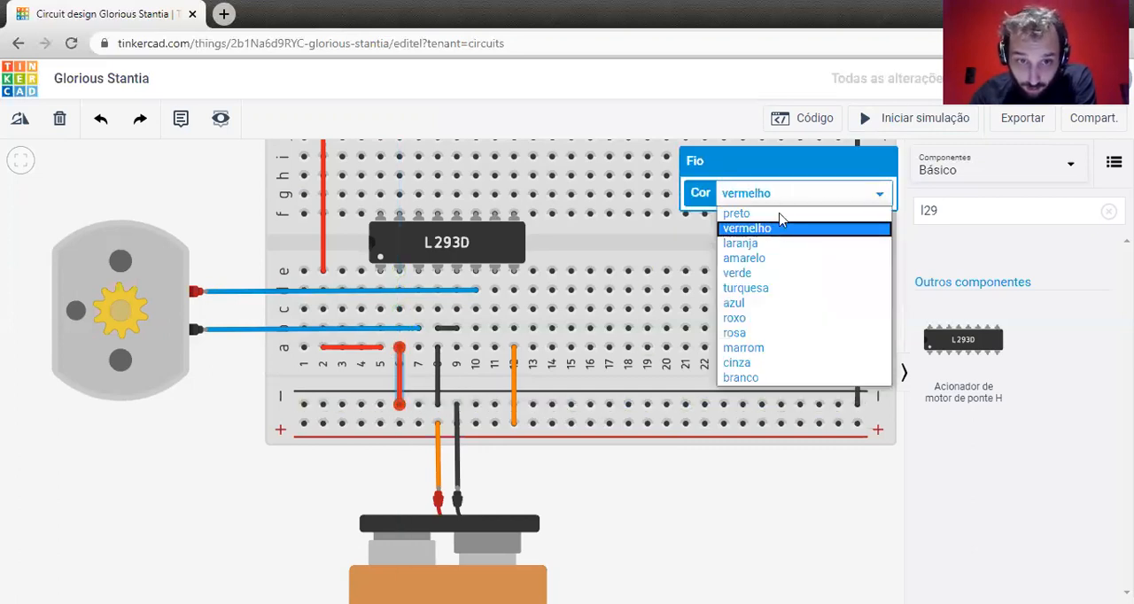
pyautogui.click(736, 214)
# Connect columns 5 and 11 with a wire in row c and color it red (vermelho).
pyautogui.click(381, 309)
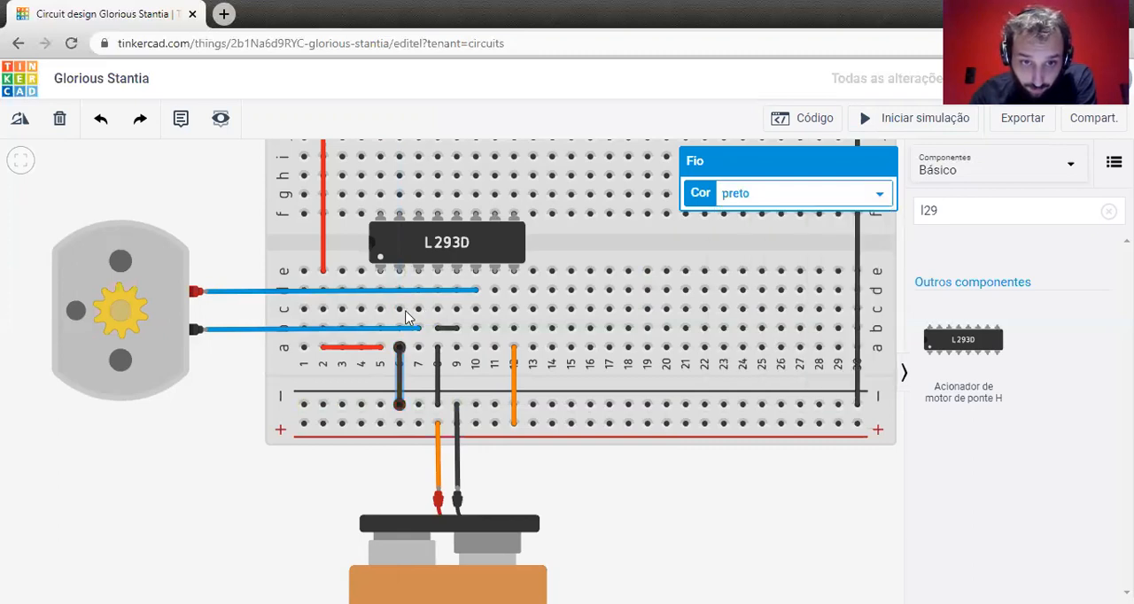
pyautogui.click(494, 310)
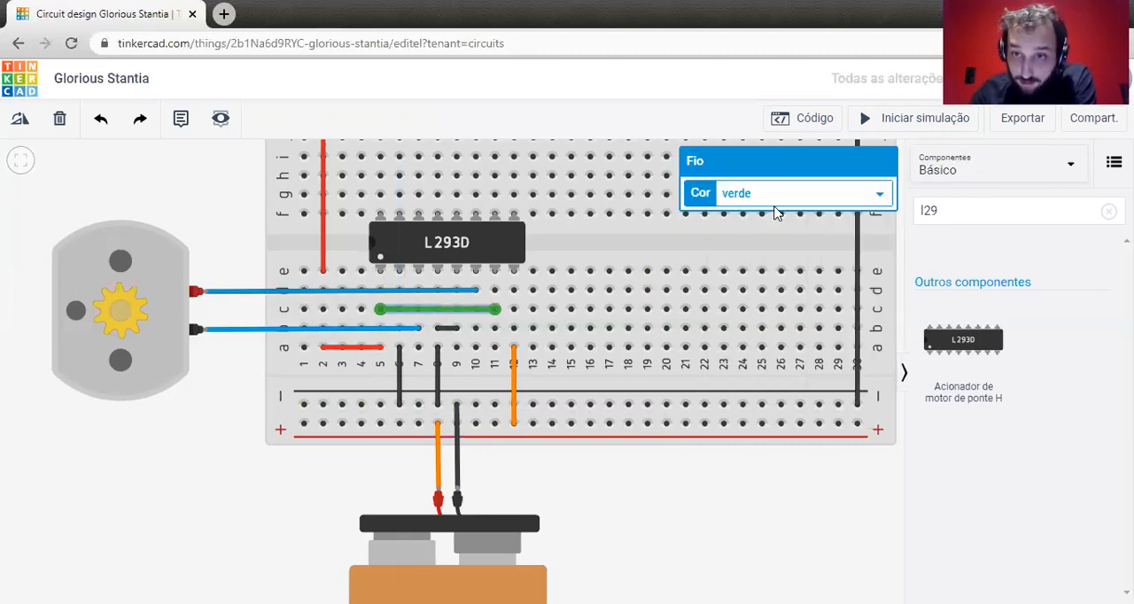
pyautogui.click(778, 197)
pyautogui.click(744, 227)
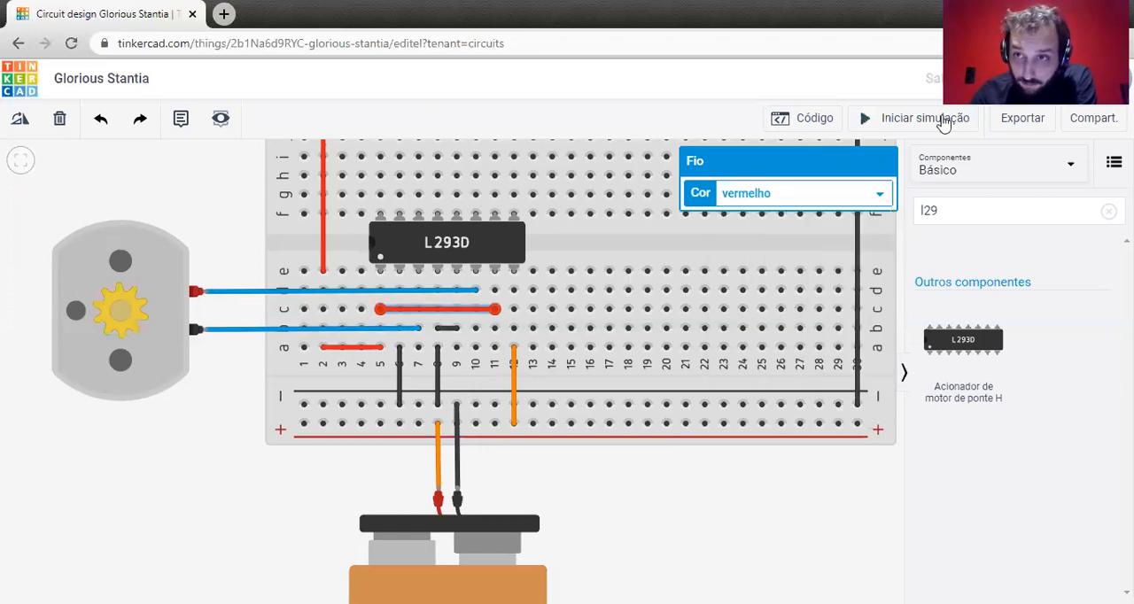
# Simulate the rewired circuit to check which way the motor turns, and stop the simulation.
pyautogui.click(926, 118)
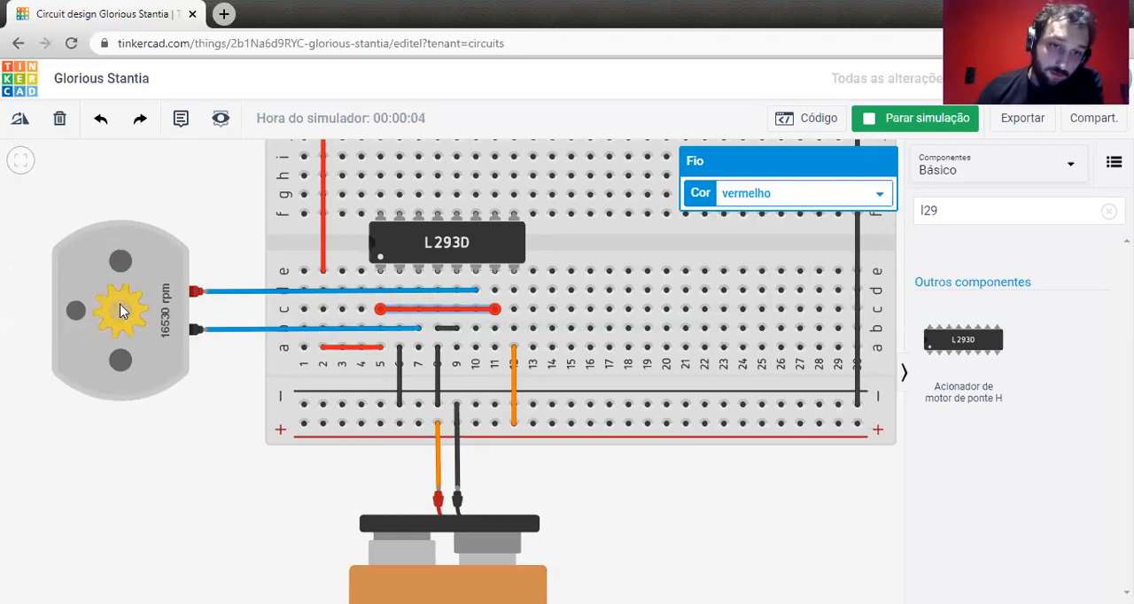
pyautogui.click(409, 353)
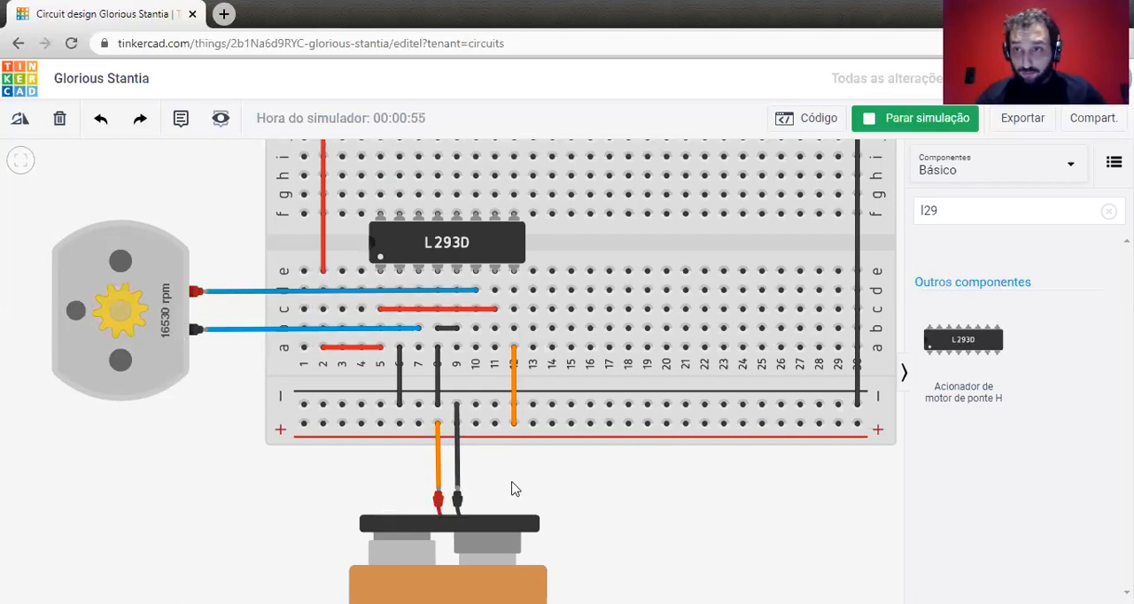
pyautogui.click(920, 122)
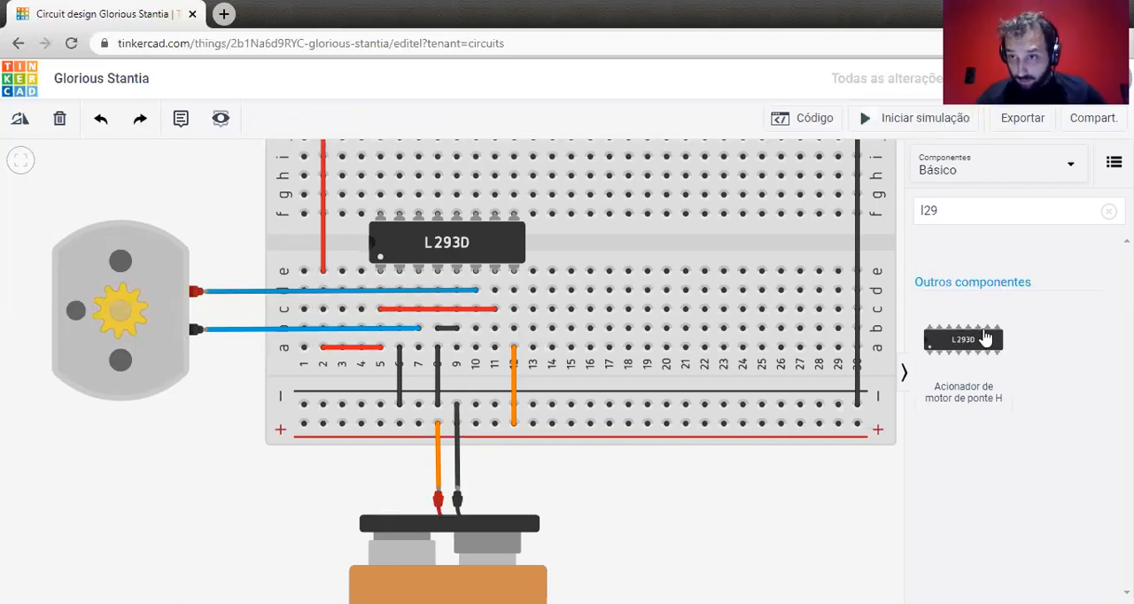
# Clear the component search and place a multimeter (Multímetro) below the motor, beside the breadboard.
pyautogui.click(1005, 218)
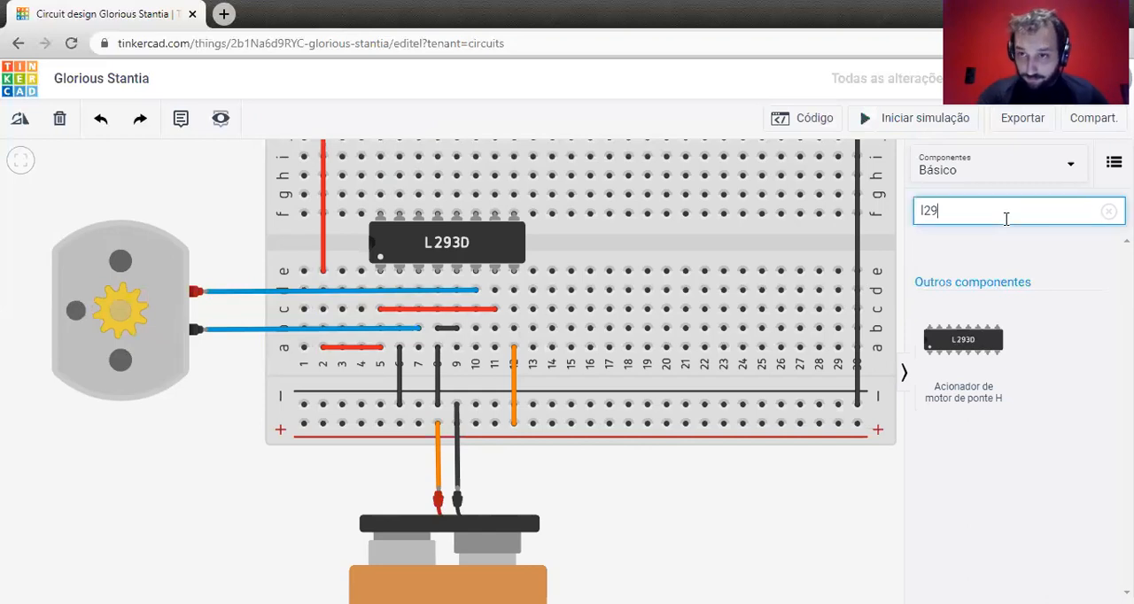
pyautogui.press('BackSpace')
pyautogui.press('BackSpace')
pyautogui.press('BackSpace')
pyautogui.scroll(-15, 1021, 347)
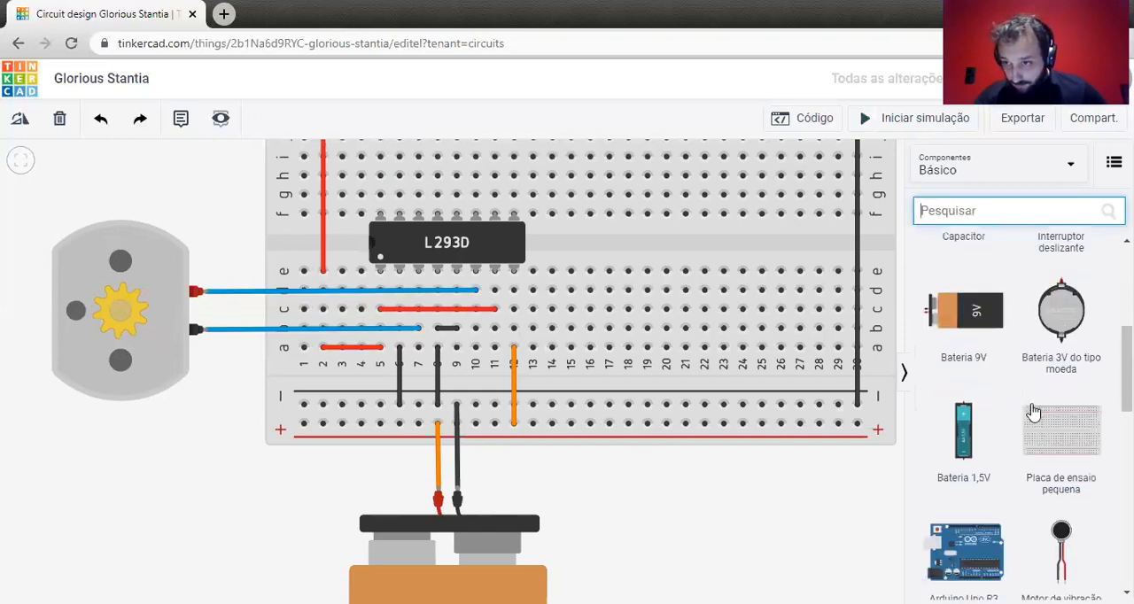
pyautogui.scroll(-1, 1035, 415)
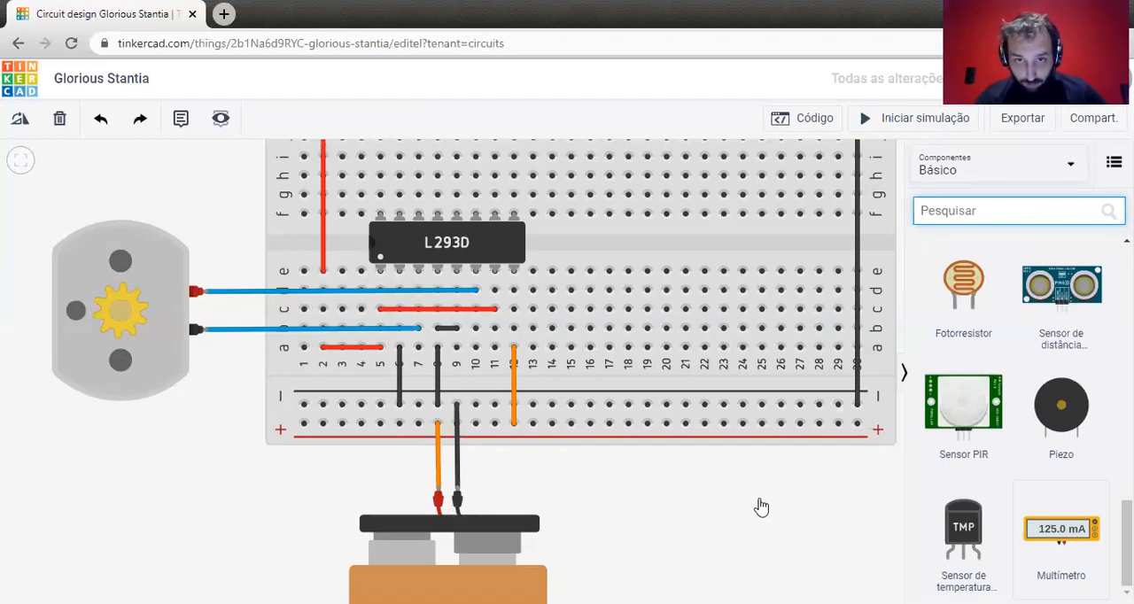
pyautogui.scroll(-2, 758, 502)
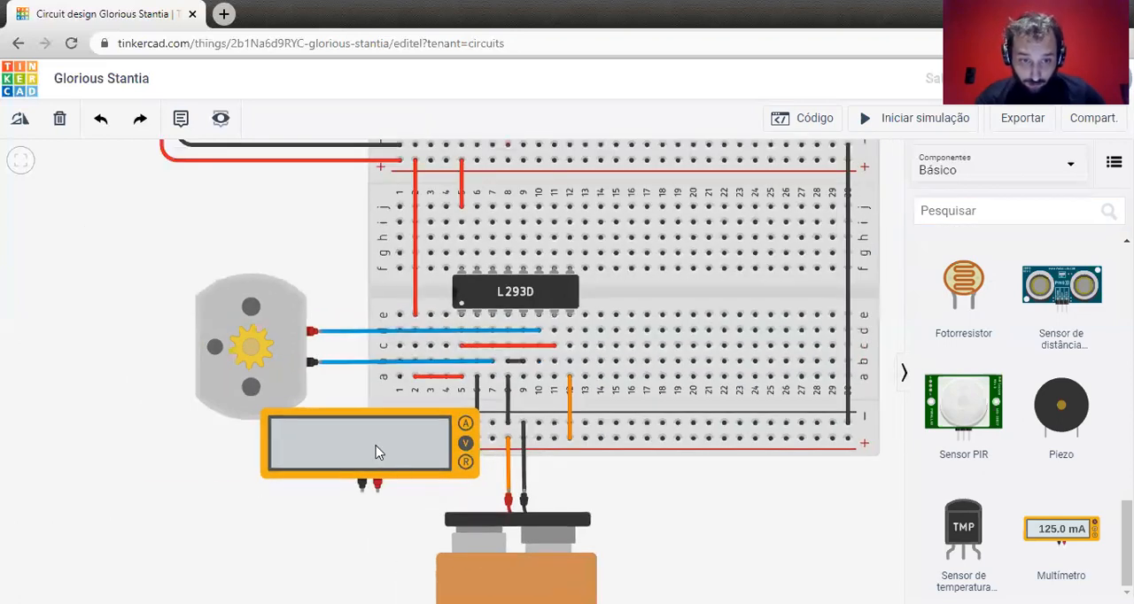
pyautogui.click(303, 488)
pyautogui.moveTo(299, 487); pyautogui.dragTo(218, 490)
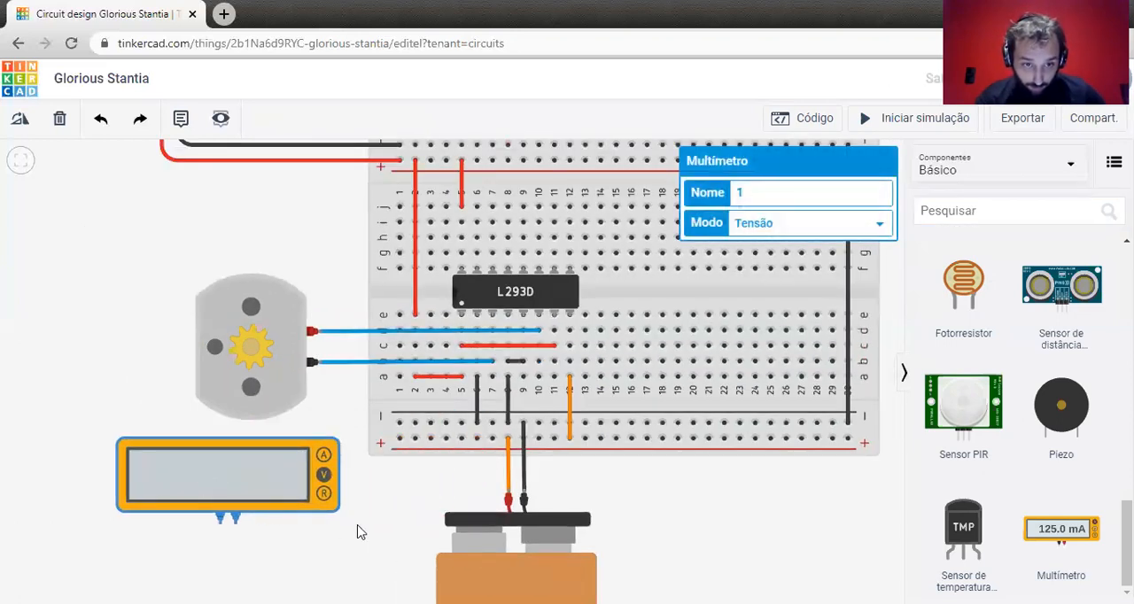
pyautogui.click(312, 538)
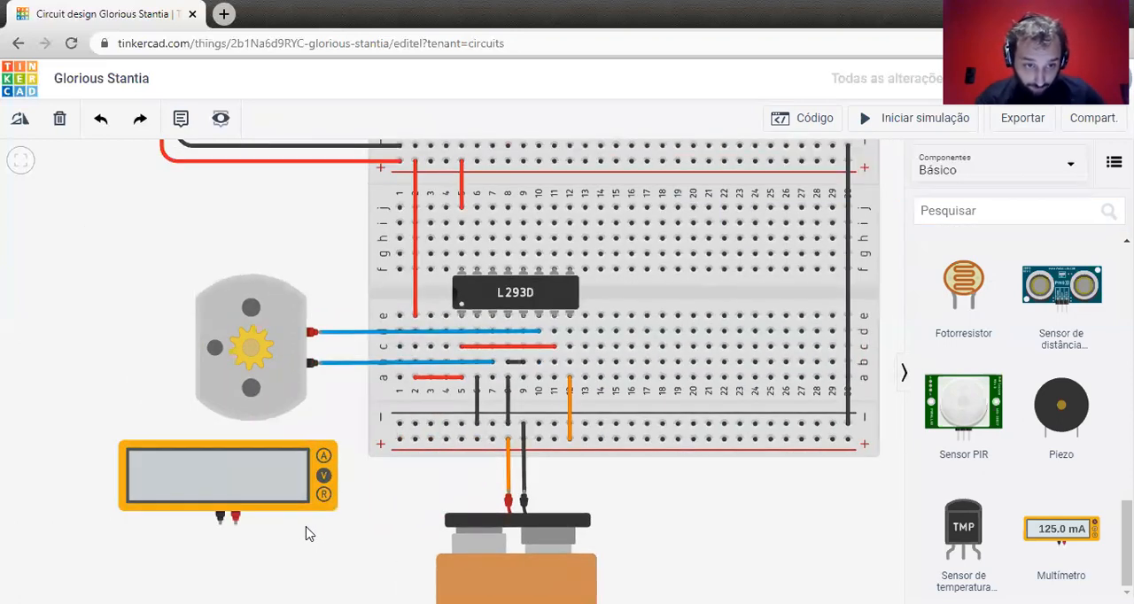
# Connect the multimeter's negative lead to the lower negative rail and its positive lead to row a of column 10, and measure the voltage in simulation.
pyautogui.click(220, 517)
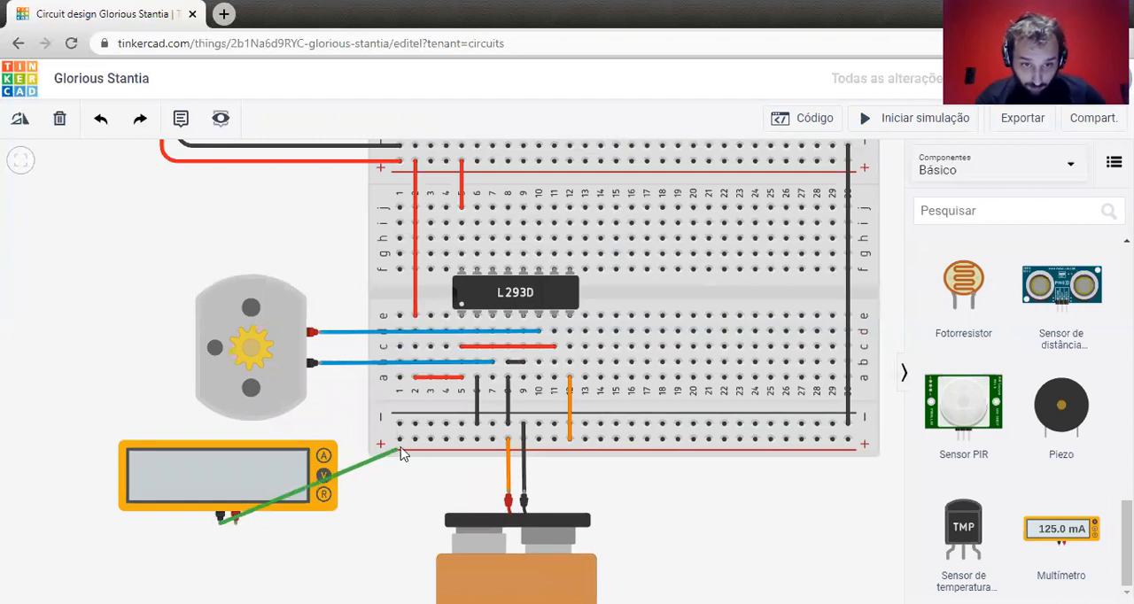
pyautogui.click(399, 425)
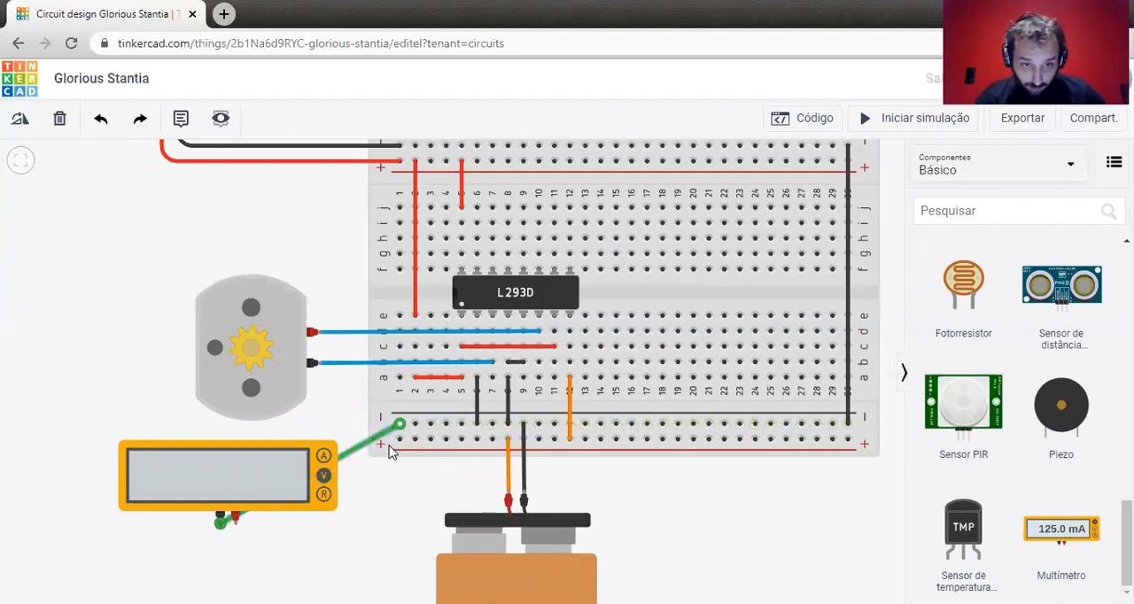
pyautogui.click(237, 526)
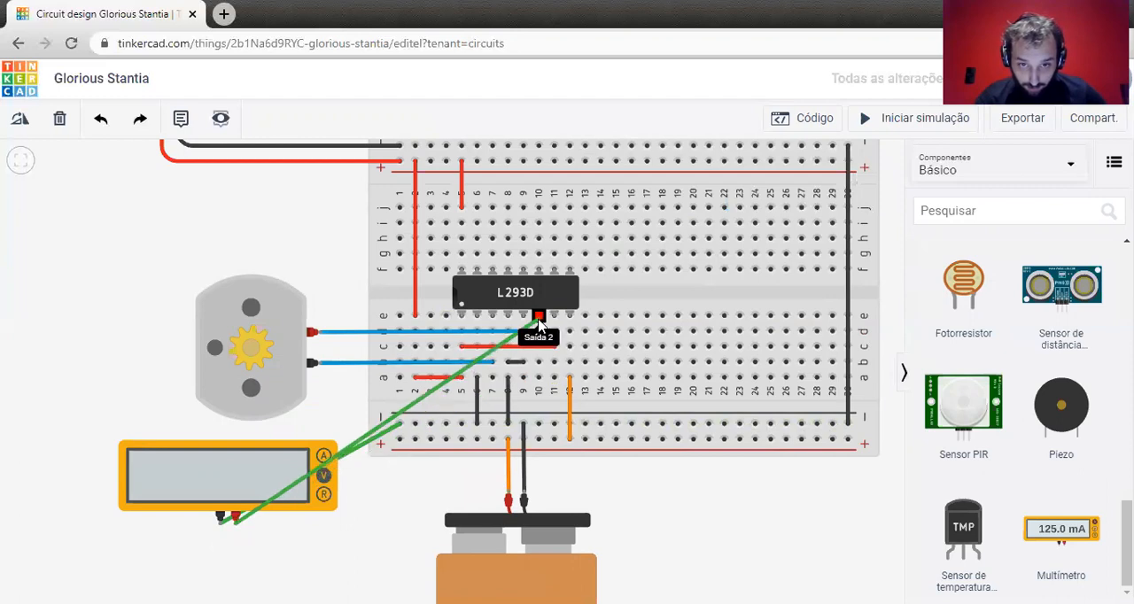
pyautogui.click(537, 379)
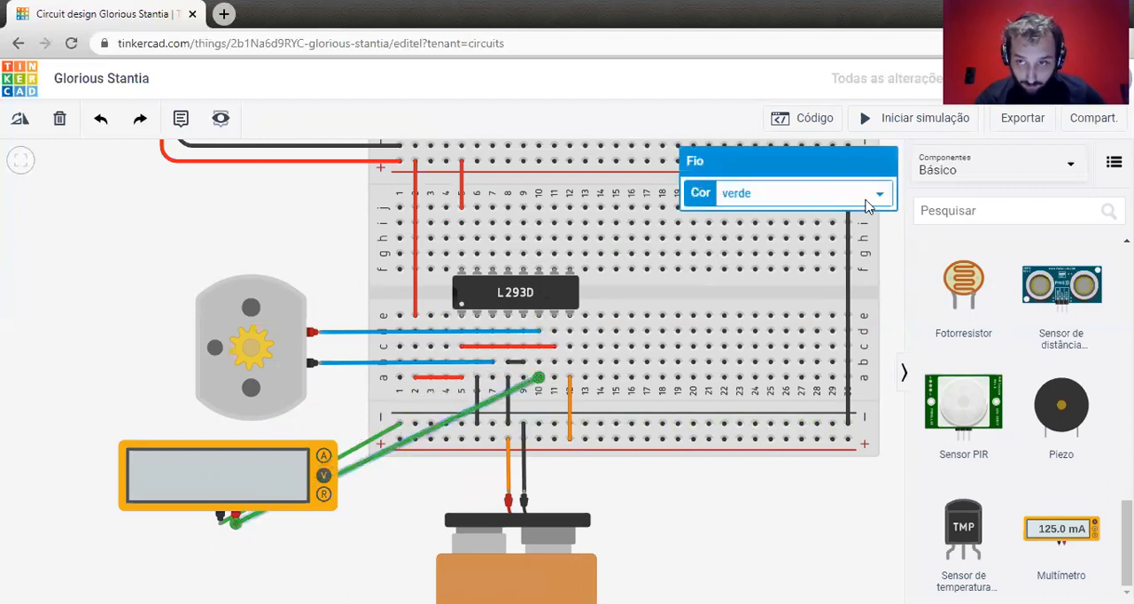
pyautogui.click(940, 122)
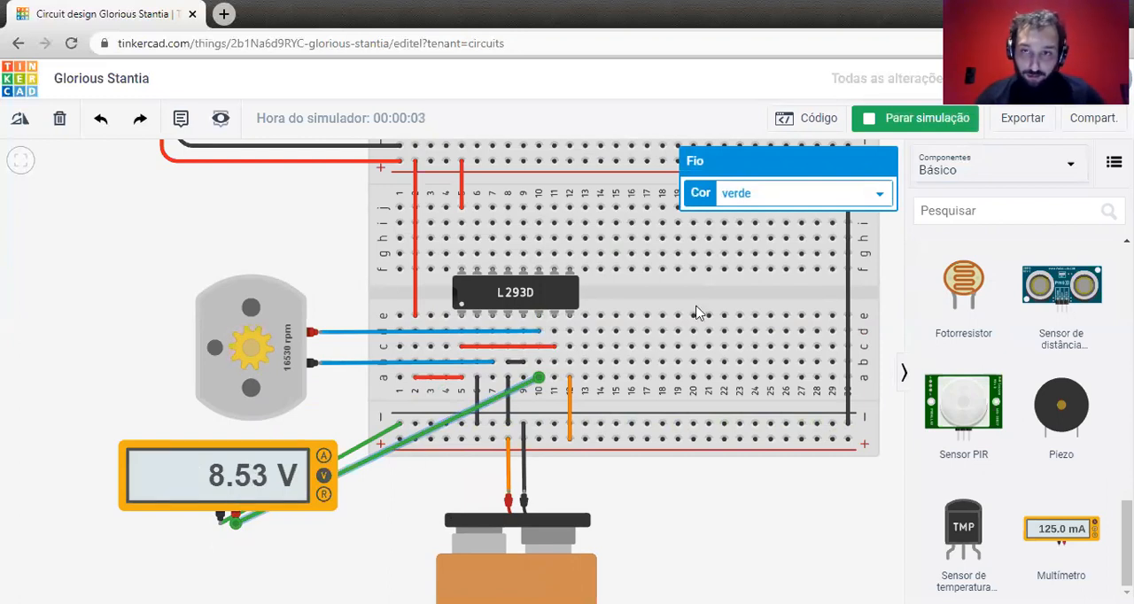
pyautogui.click(908, 124)
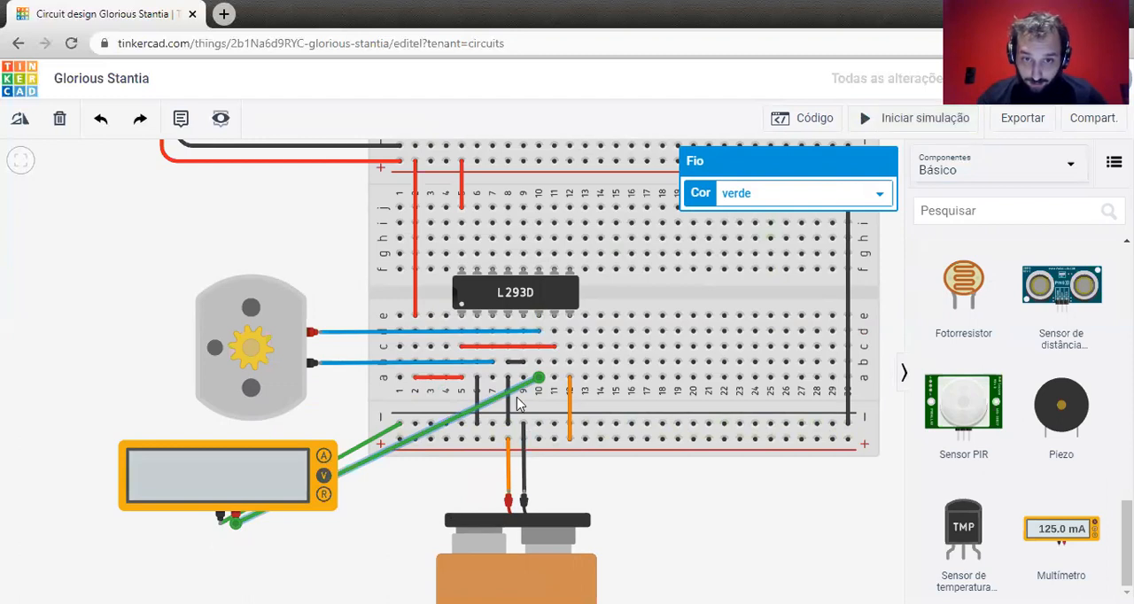
# Replace the multimeter's positive wire with one to row a of column 11 and start the simulation to measure there.
pyautogui.press('Delete')
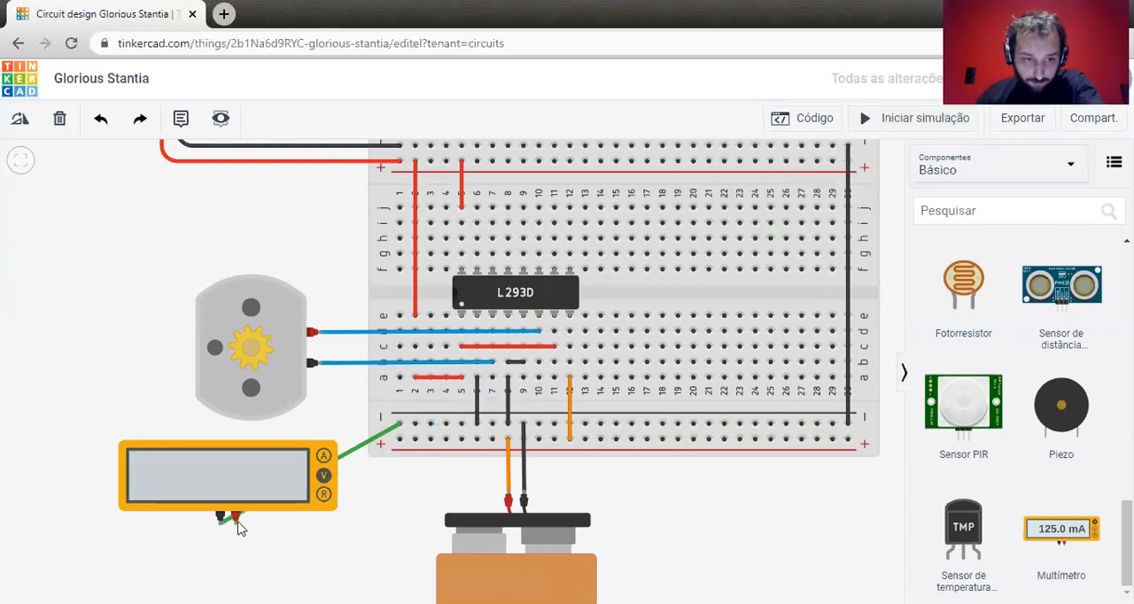
pyautogui.click(233, 521)
pyautogui.click(554, 380)
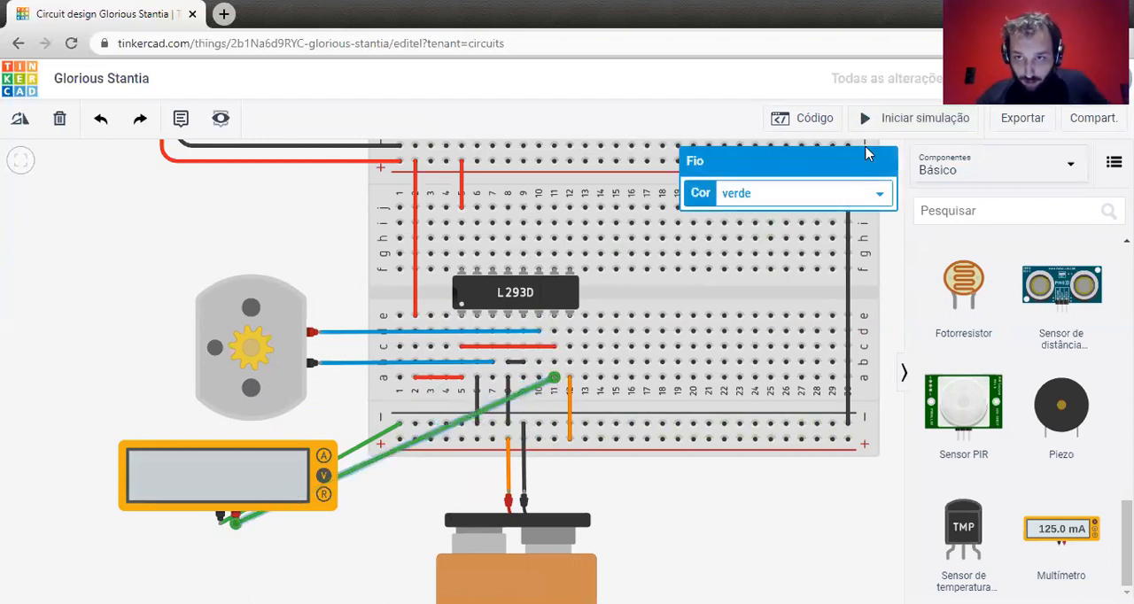
pyautogui.click(882, 117)
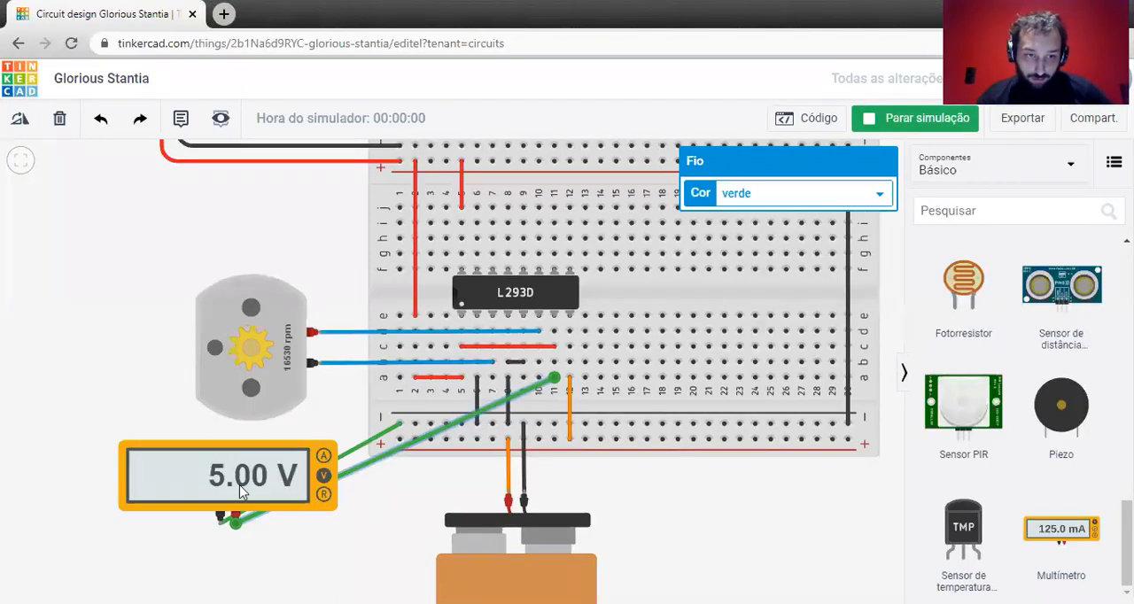
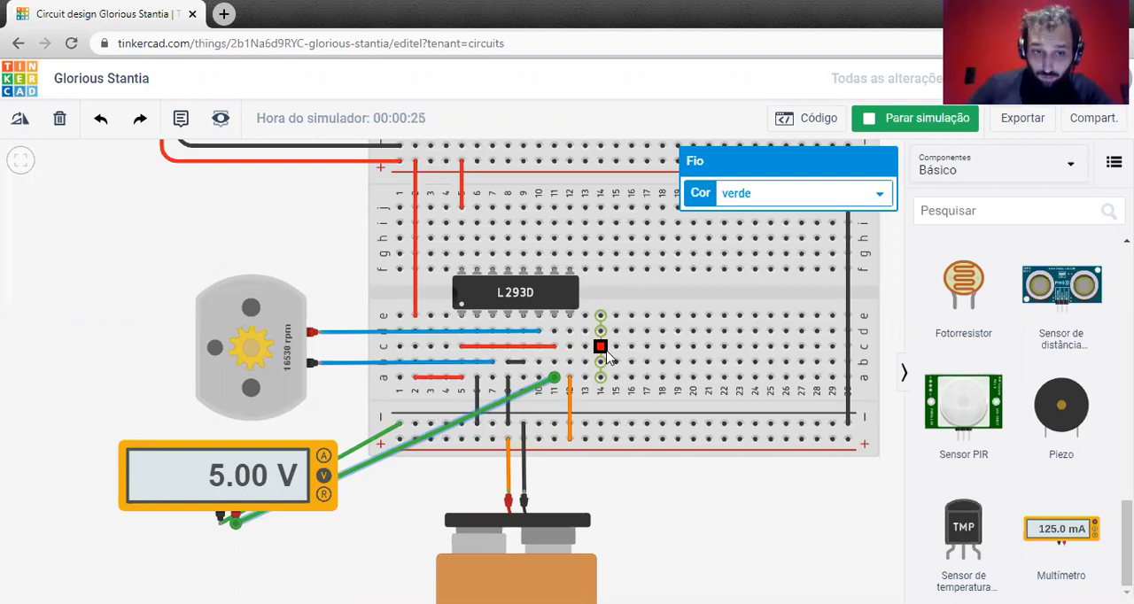
# Stop the simulation and delete the multimeter together with its wires.
pyautogui.click(885, 125)
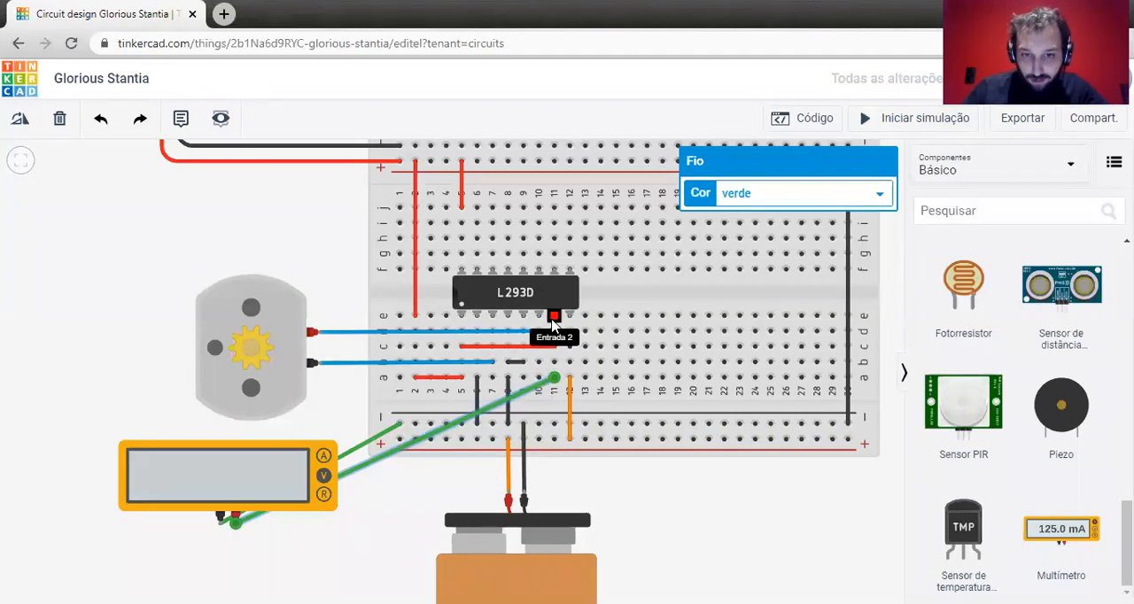
pyautogui.scroll(3, 551, 326)
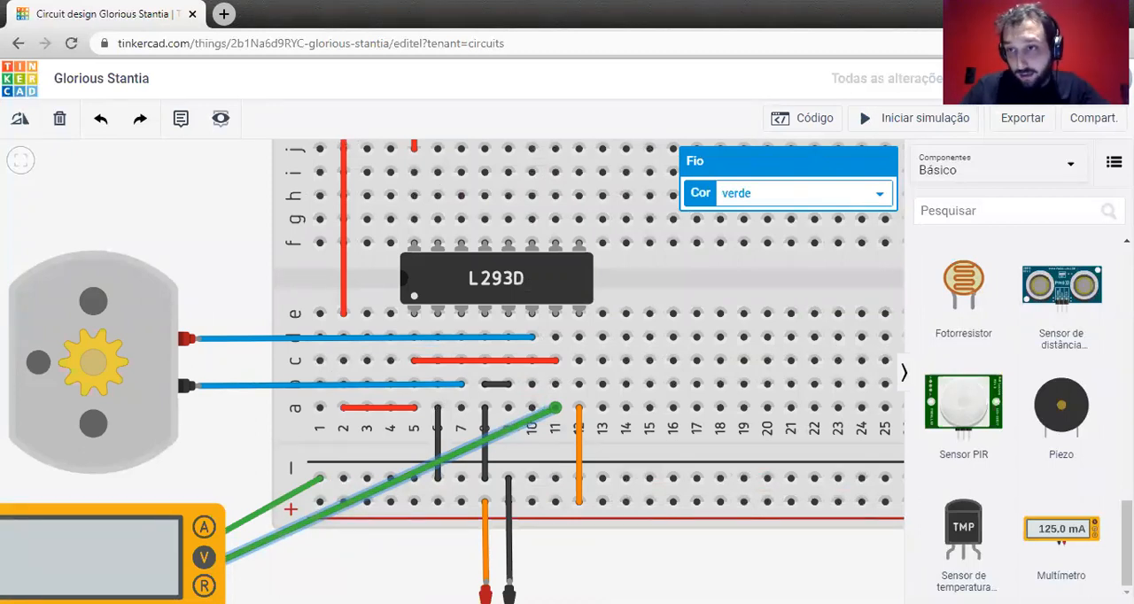
pyautogui.scroll(-5, 237, 367)
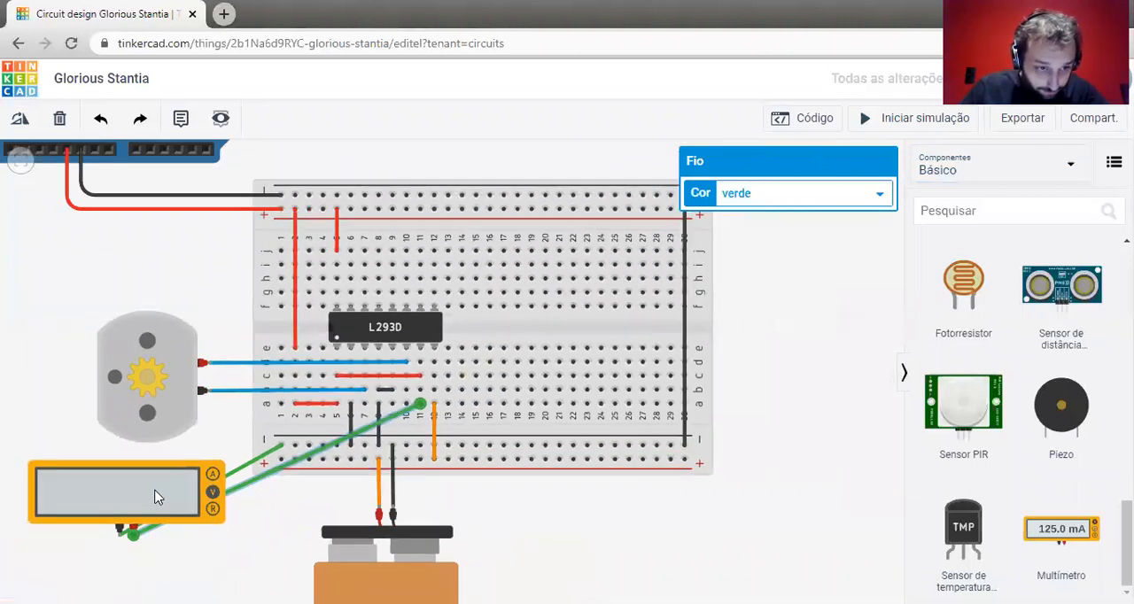
pyautogui.click(156, 497)
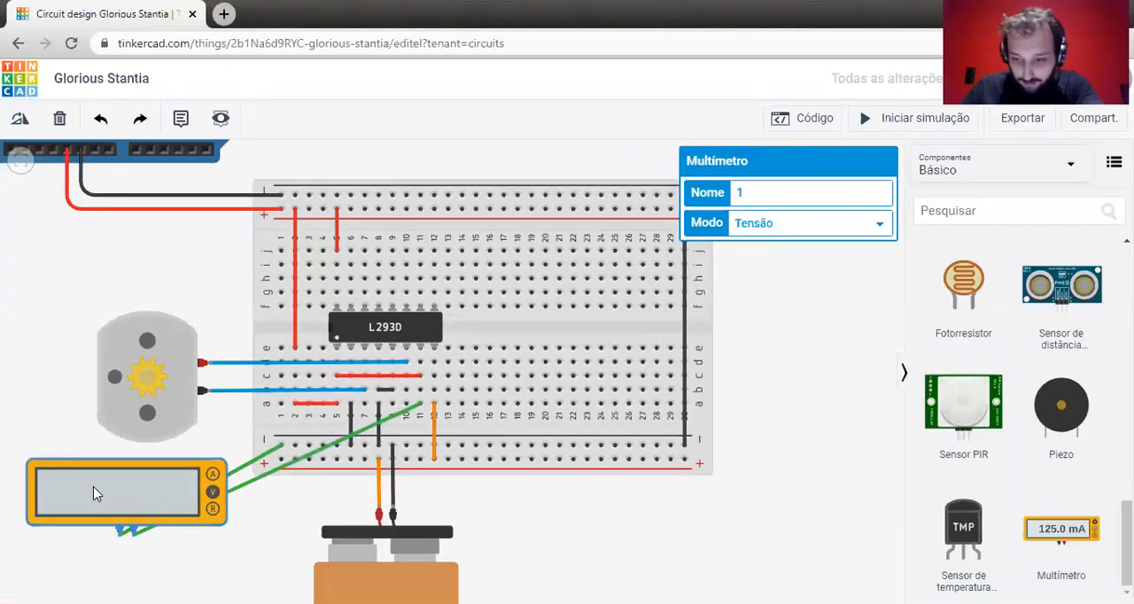
pyautogui.press('Delete')
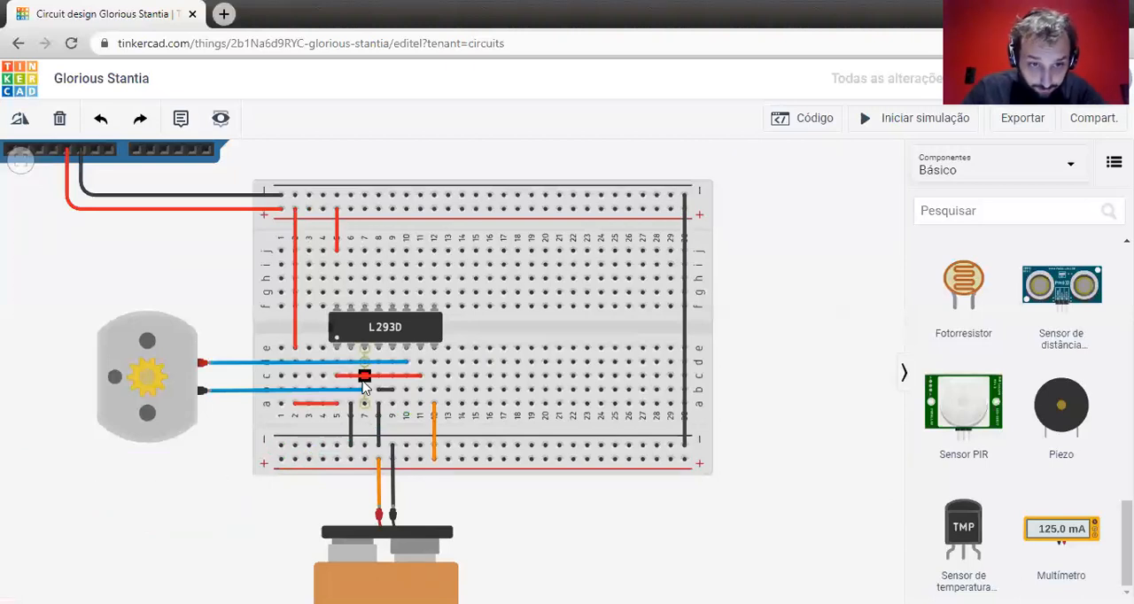
# Delete the red wire joining columns 5 and 11 and the black wire linking column 6 to the lower negative rail.
pyautogui.click(362, 378)
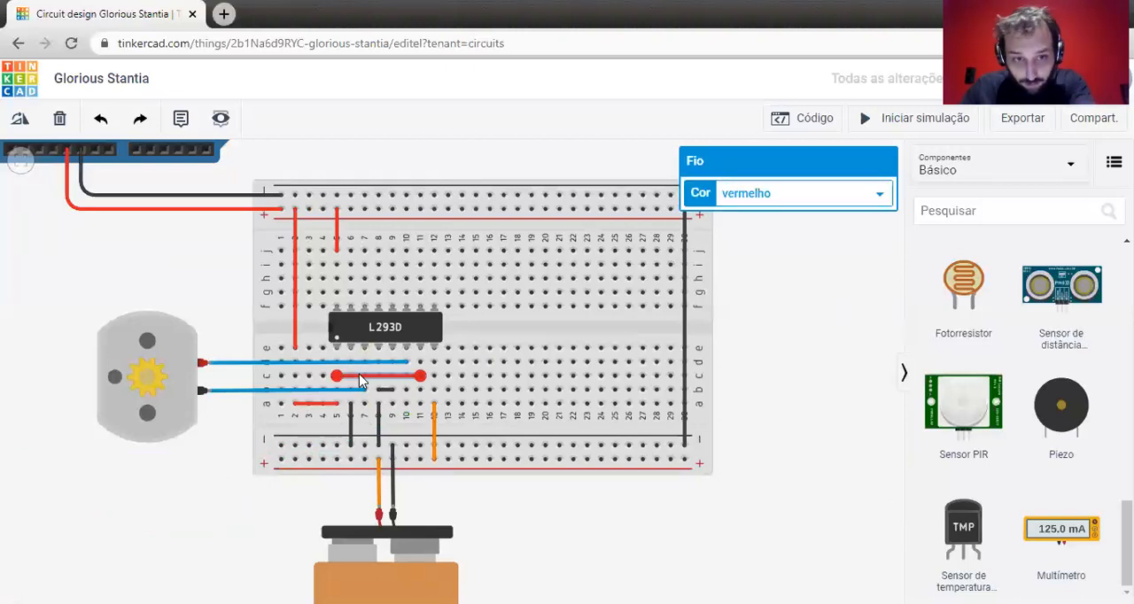
pyautogui.press('Delete')
pyautogui.click(350, 404)
pyautogui.click(350, 445)
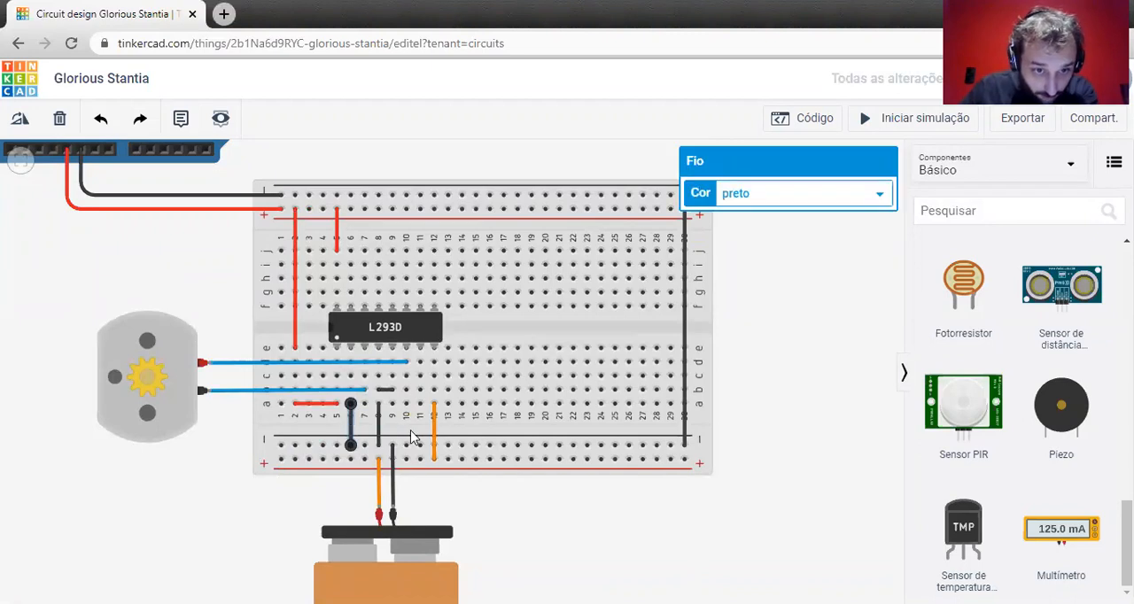
pyautogui.press('Delete')
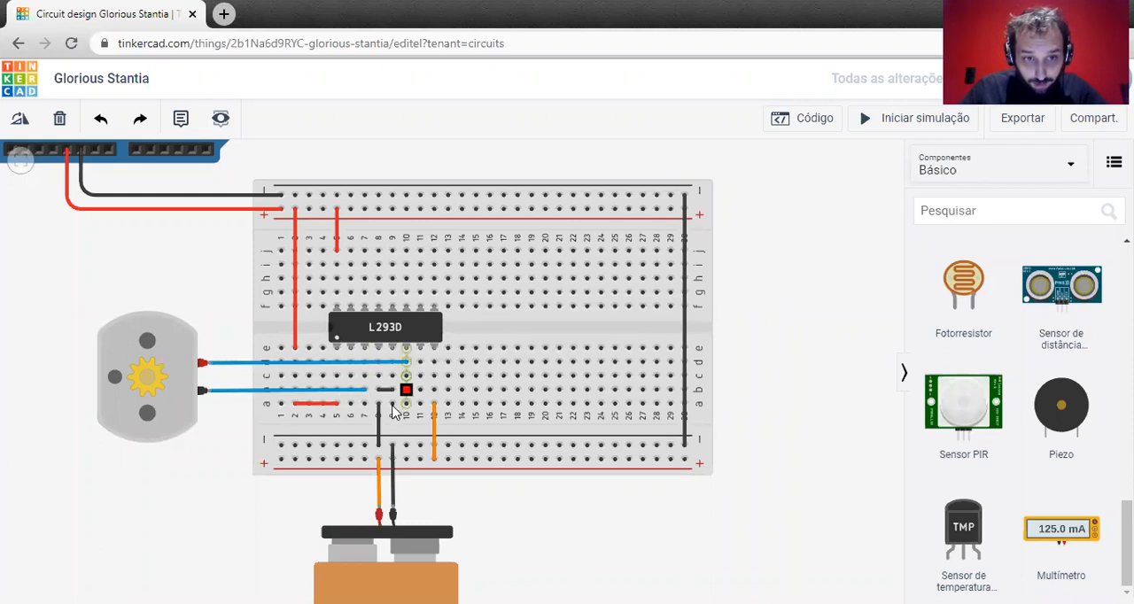
# Wire the L293D's Entrada 1, from row c of column 6, to Arduino digital pin D3.
pyautogui.moveTo(202, 265); pyautogui.dragTo(275, 374)
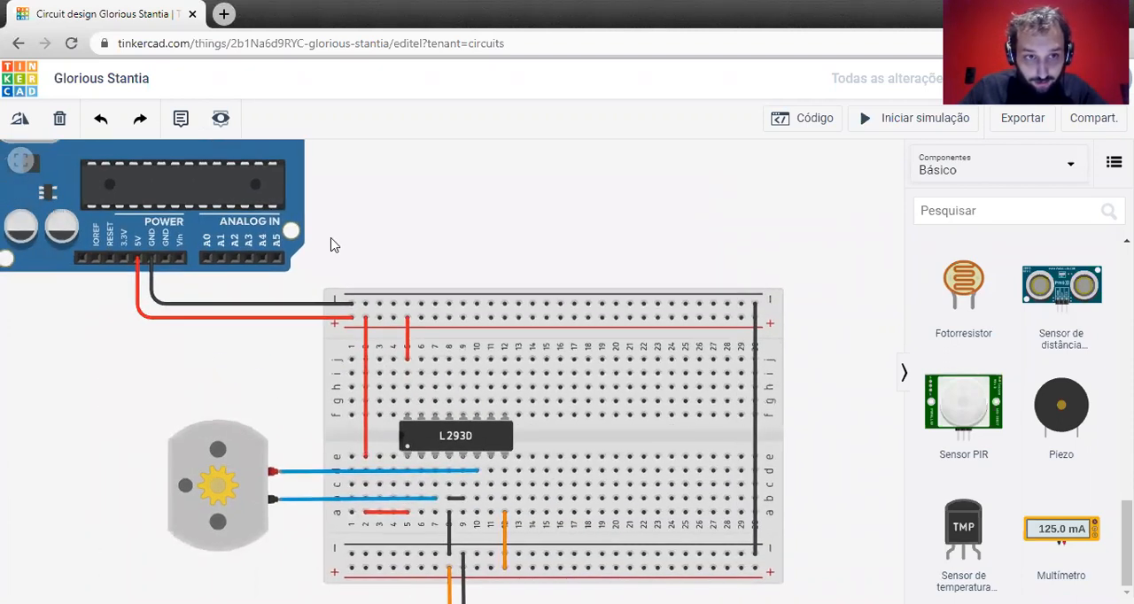
pyautogui.moveTo(332, 239); pyautogui.dragTo(342, 390)
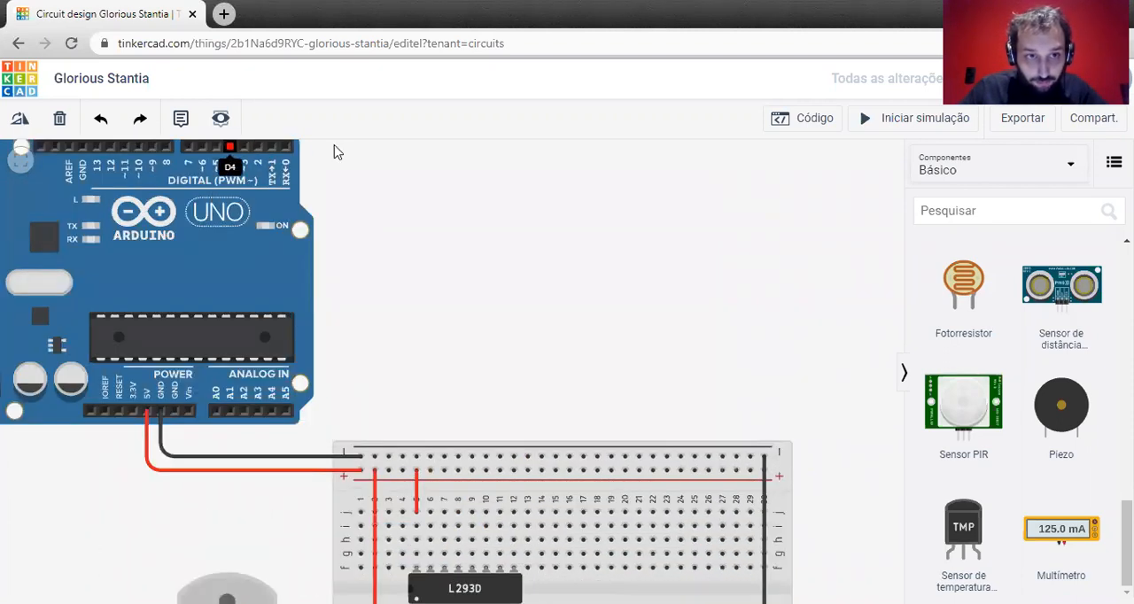
pyautogui.moveTo(353, 400); pyautogui.dragTo(413, 286)
pyautogui.scroll(-1, 391, 259)
pyautogui.scroll(-2, 391, 260)
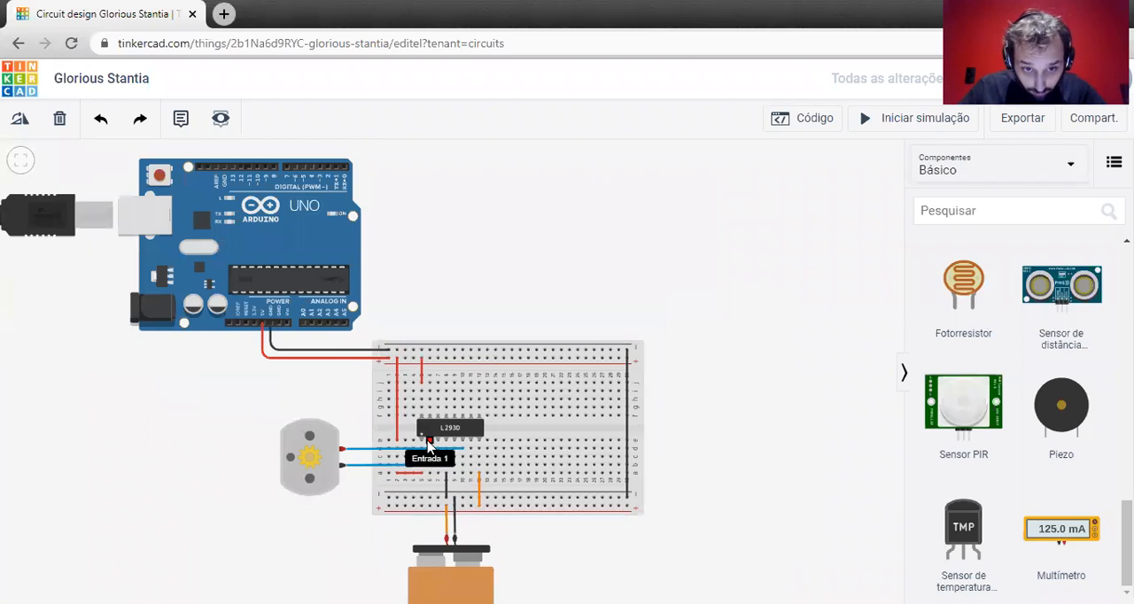
pyautogui.click(430, 463)
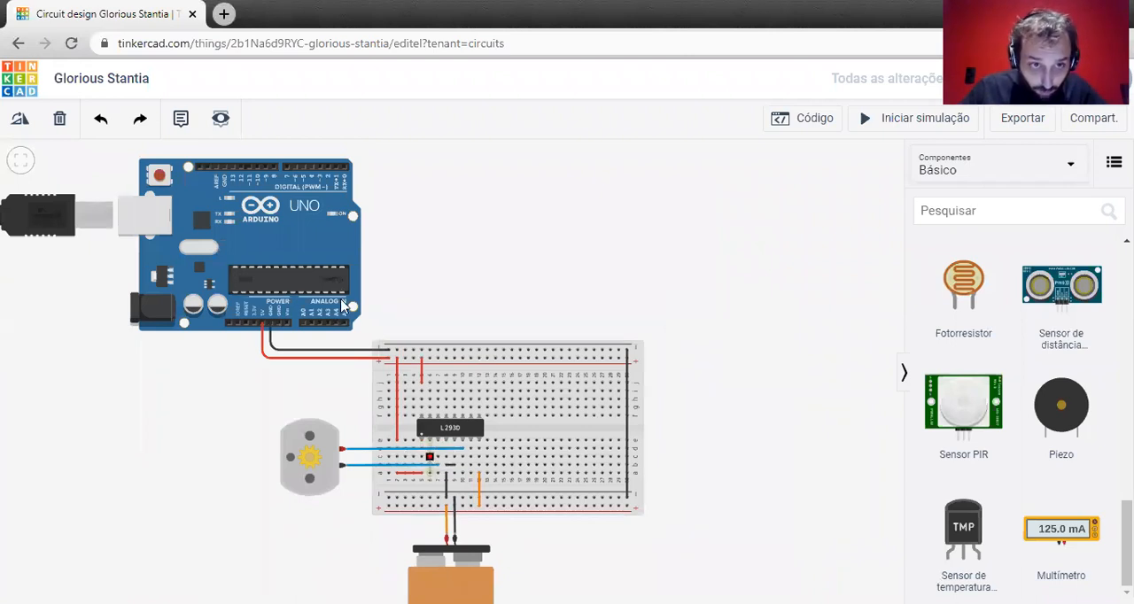
pyautogui.click(320, 170)
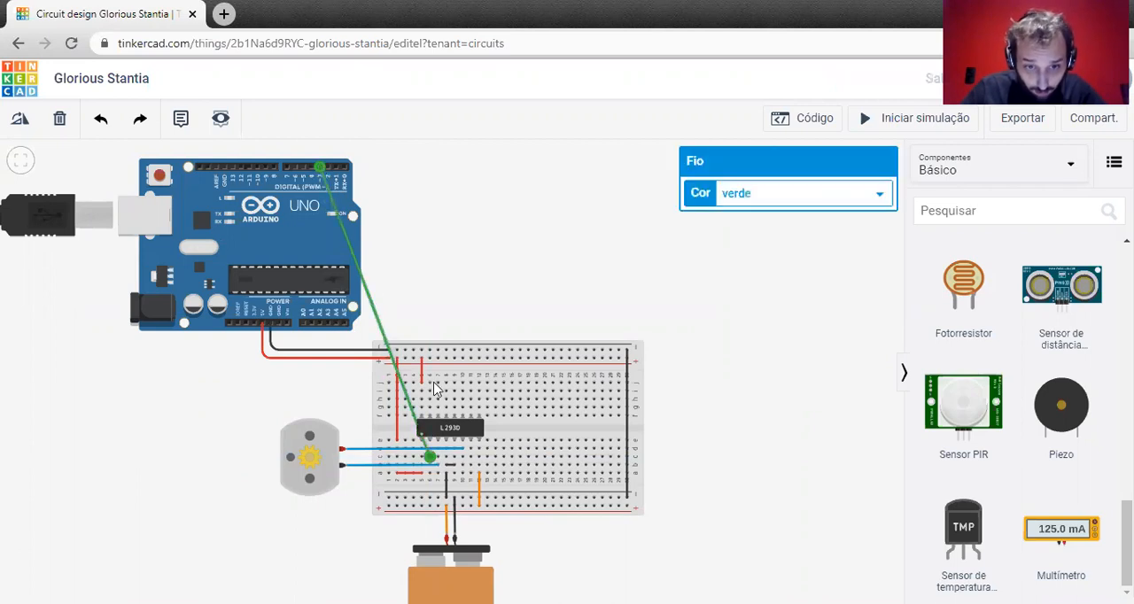
# Wire the L293D's Entrada 2, from row c of column 11, to Arduino digital pin D2.
pyautogui.click(470, 455)
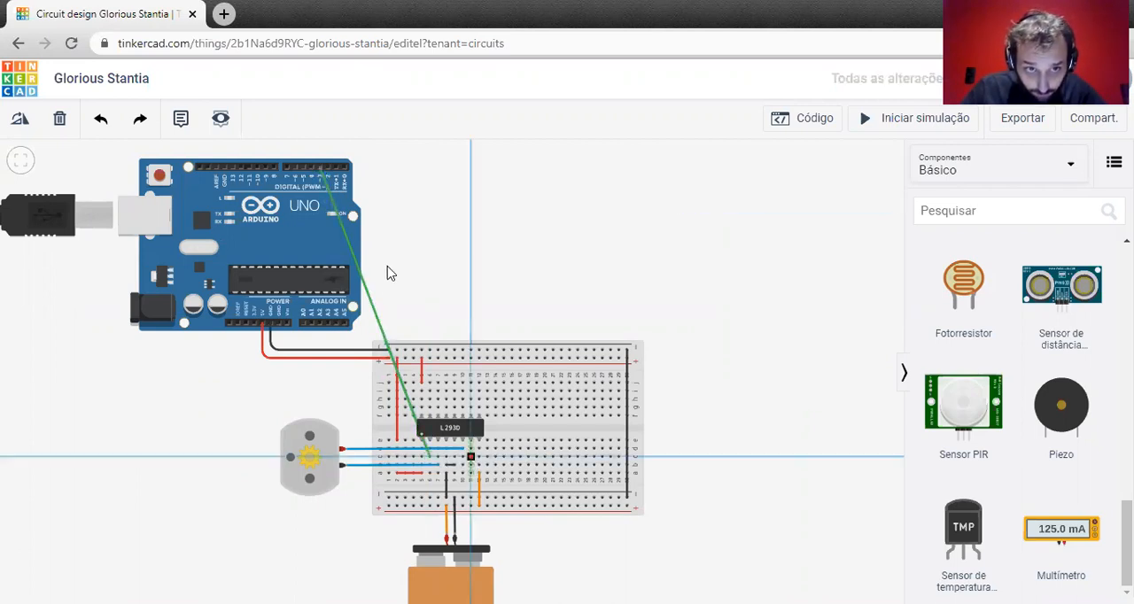
pyautogui.click(328, 168)
pyautogui.click(570, 199)
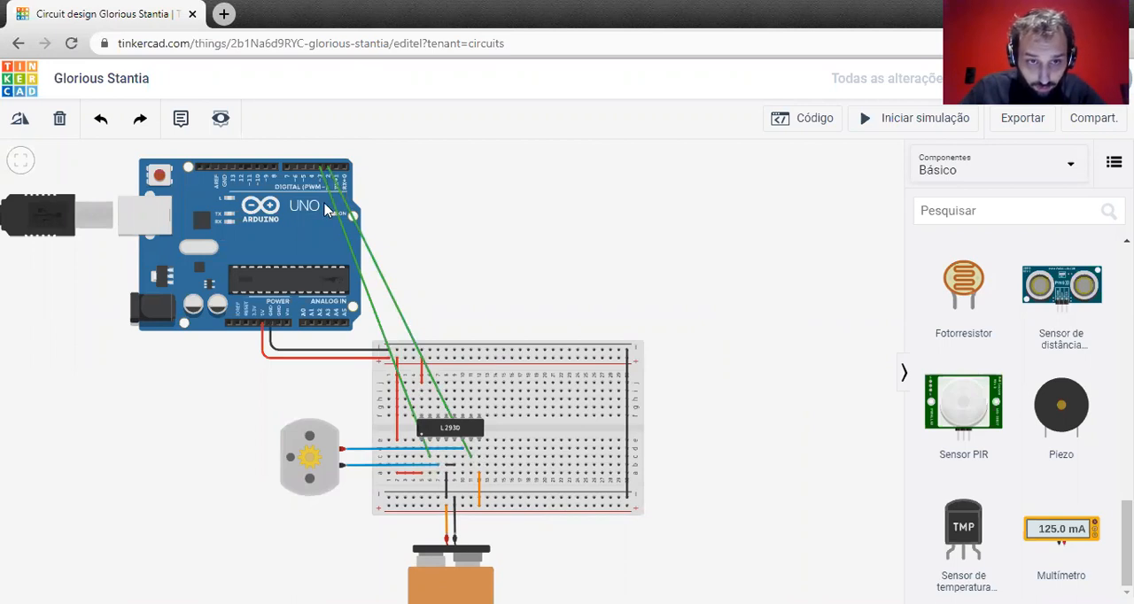
# Examine the wiring between the Arduino's digital pins, the L293D inputs, the motor and the battery.
pyautogui.scroll(3, 342, 190)
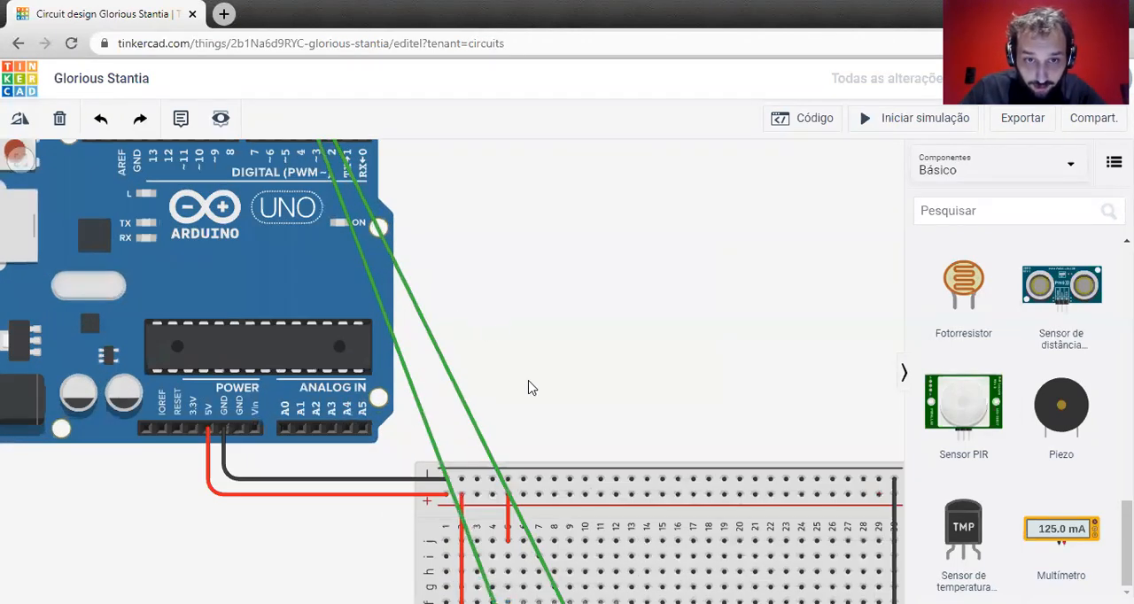
pyautogui.scroll(-4, 504, 269)
pyautogui.scroll(-3, 500, 269)
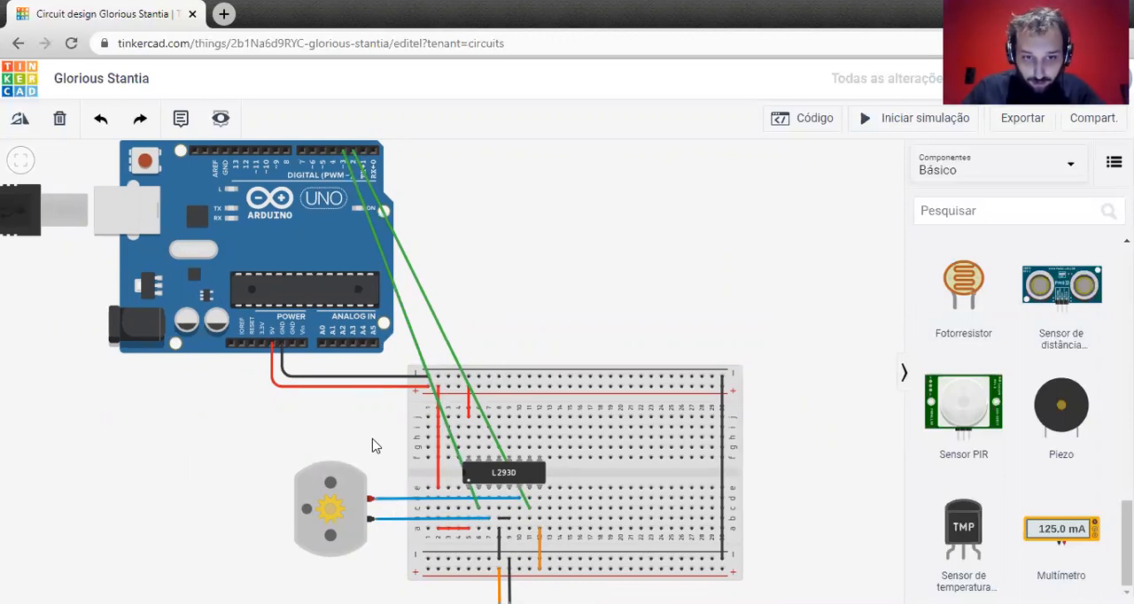
pyautogui.moveTo(347, 421); pyautogui.dragTo(302, 330)
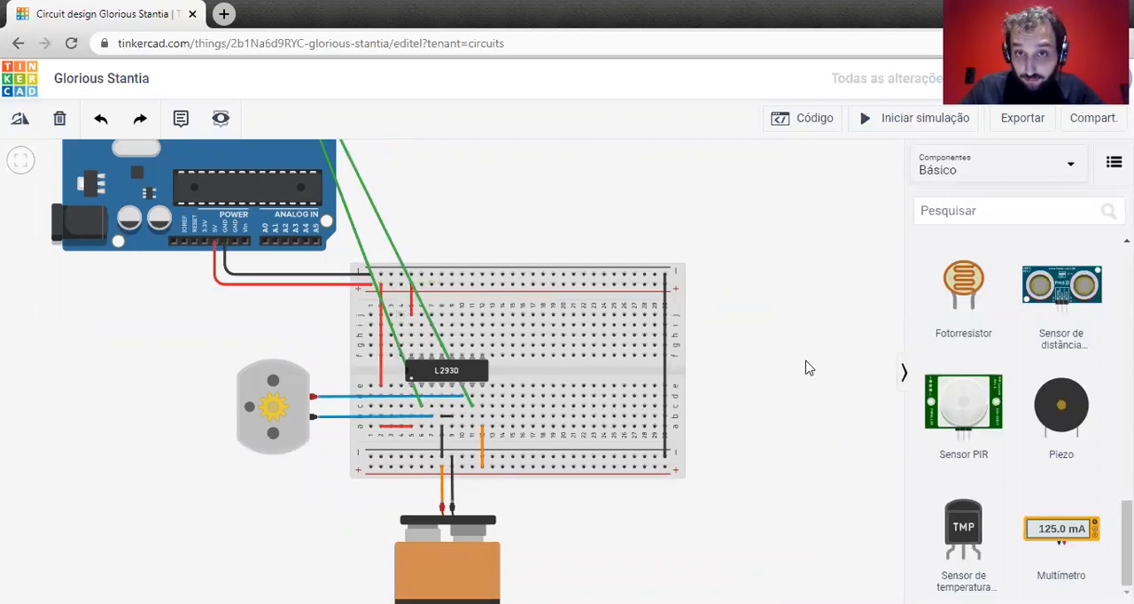
pyautogui.moveTo(493, 206); pyautogui.dragTo(525, 288)
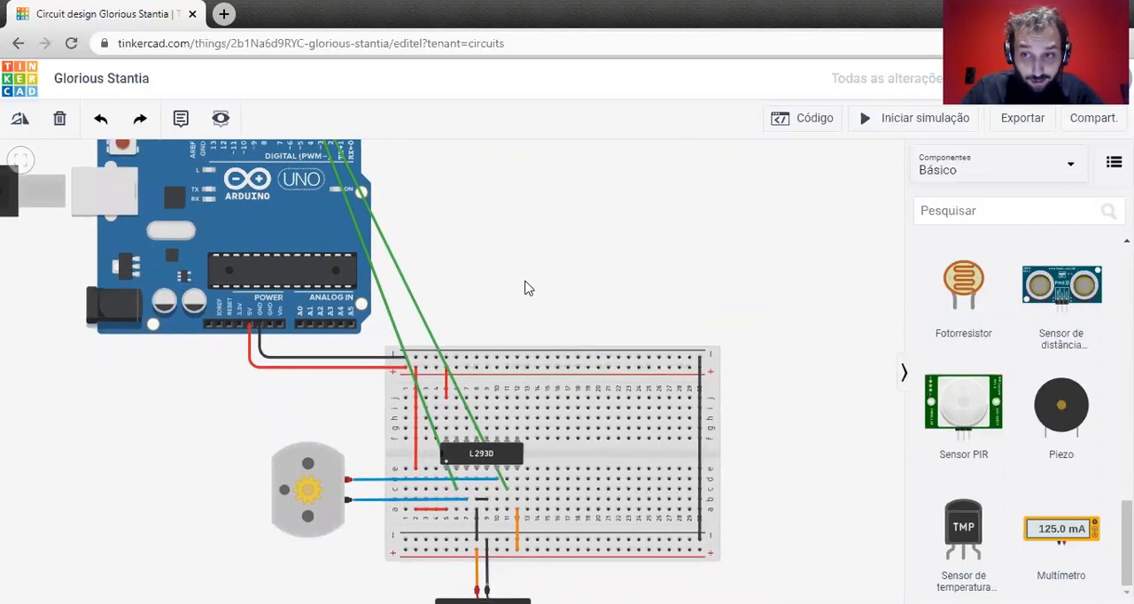
pyautogui.scroll(-2, 525, 288)
pyautogui.moveTo(516, 214); pyautogui.dragTo(507, 273)
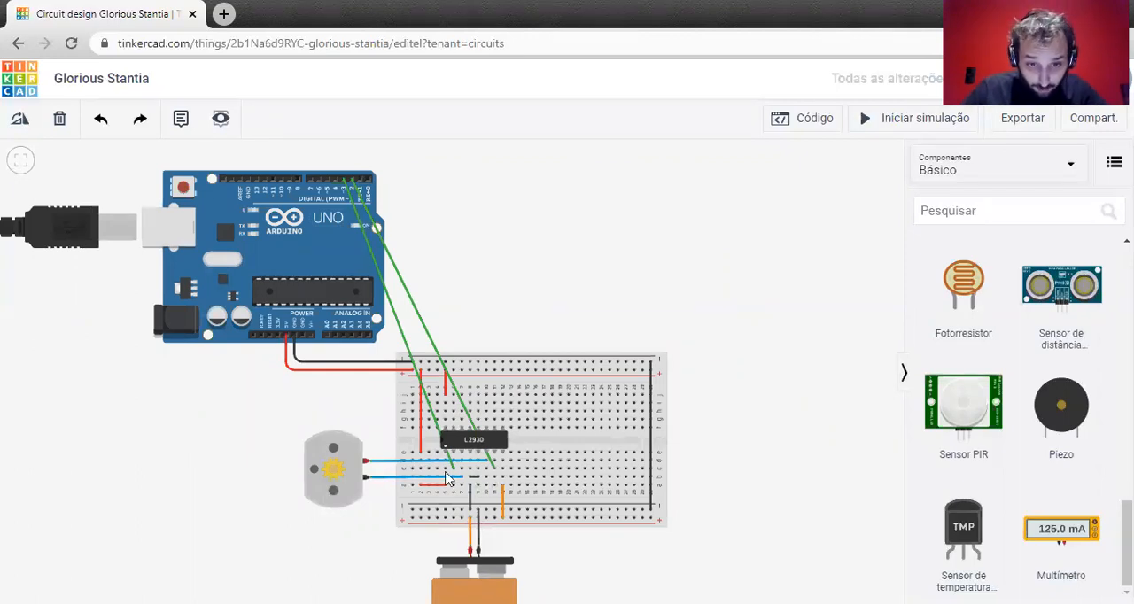
pyautogui.scroll(2, 487, 472)
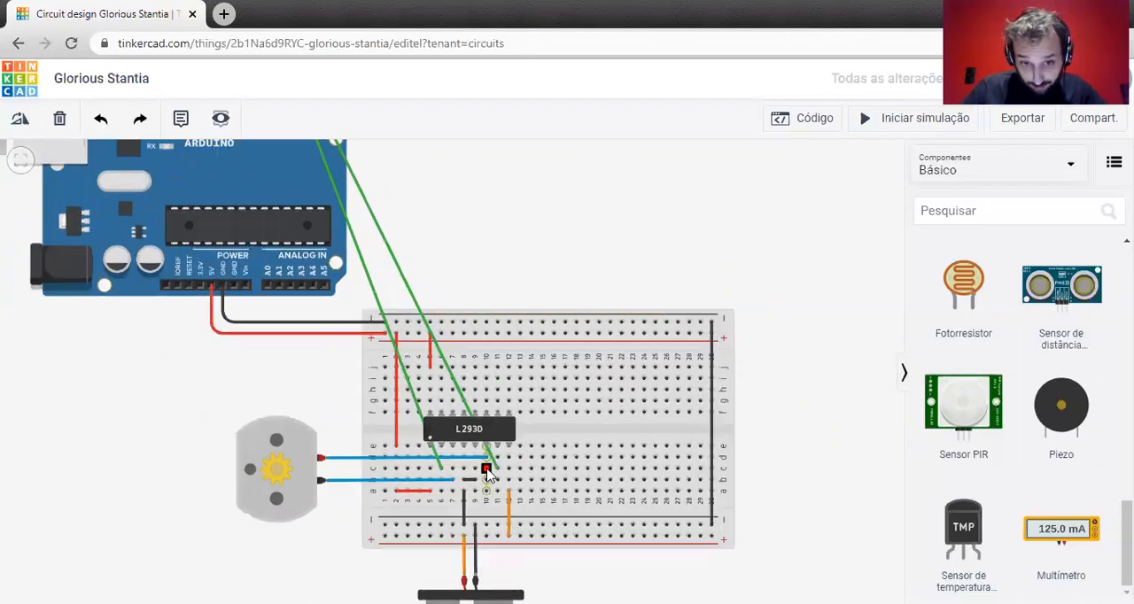
pyautogui.scroll(2, 487, 469)
pyautogui.moveTo(151, 380); pyautogui.dragTo(152, 311)
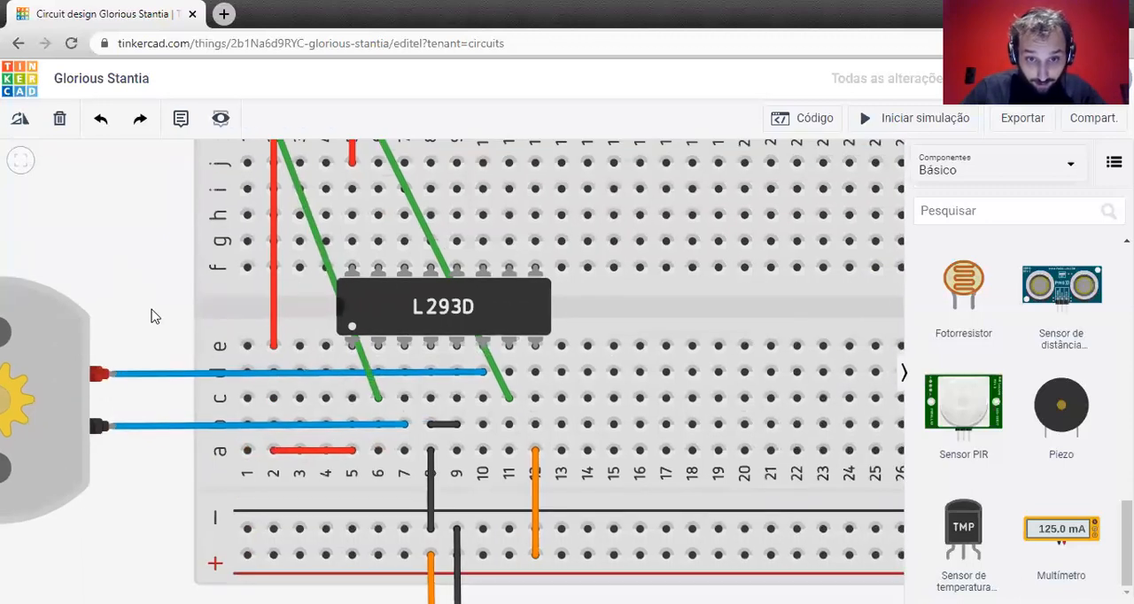
pyautogui.scroll(-4, 176, 270)
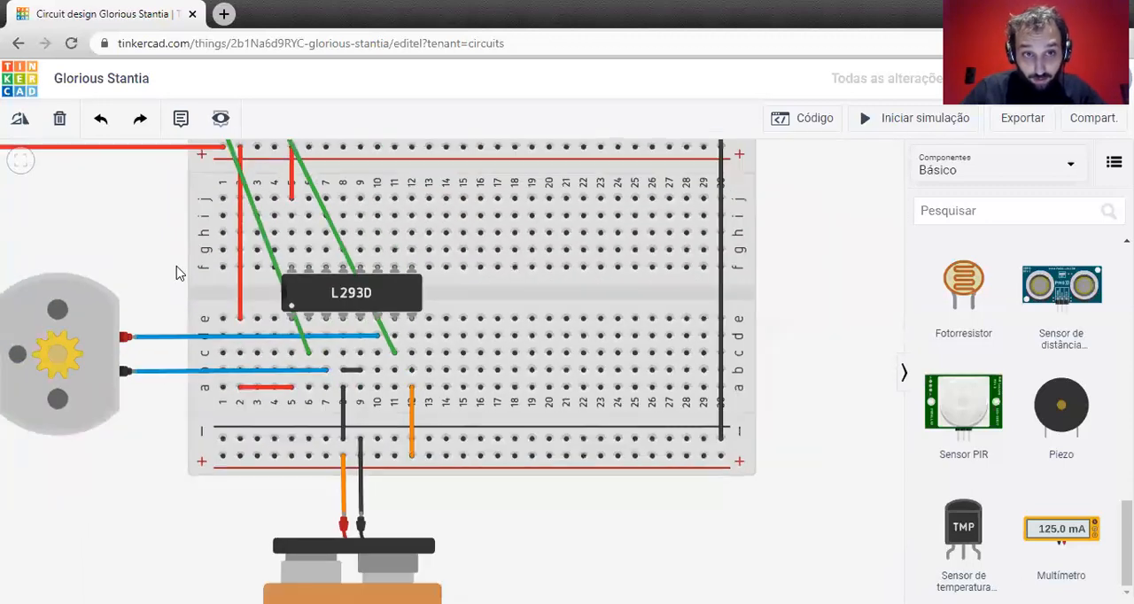
pyautogui.moveTo(159, 241); pyautogui.dragTo(203, 390)
pyautogui.moveTo(250, 164); pyautogui.dragTo(317, 223)
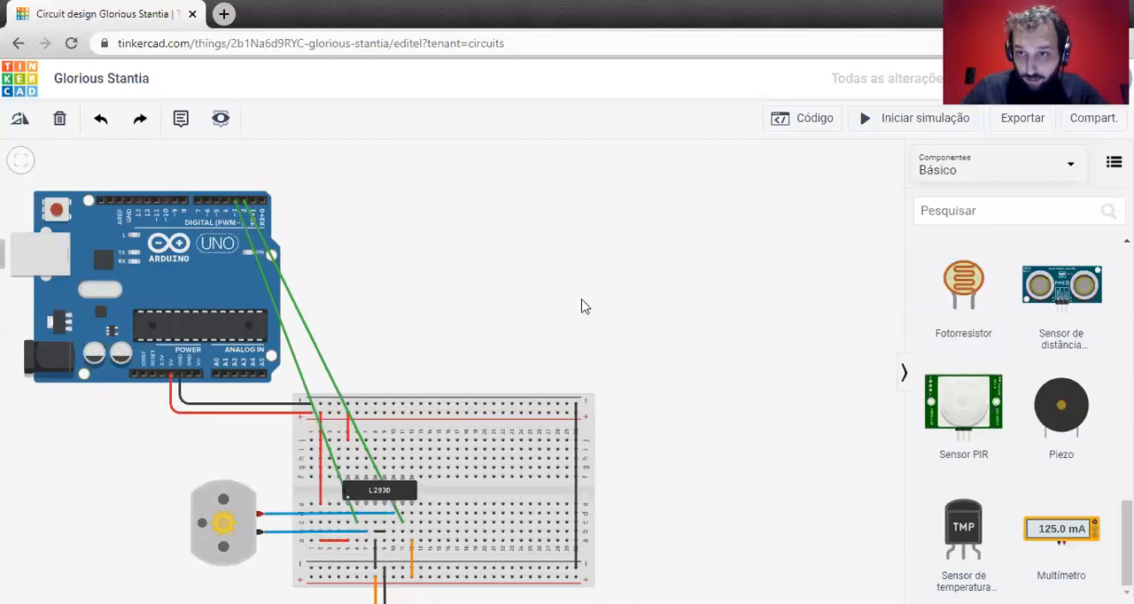
pyautogui.moveTo(412, 333); pyautogui.dragTo(476, 304)
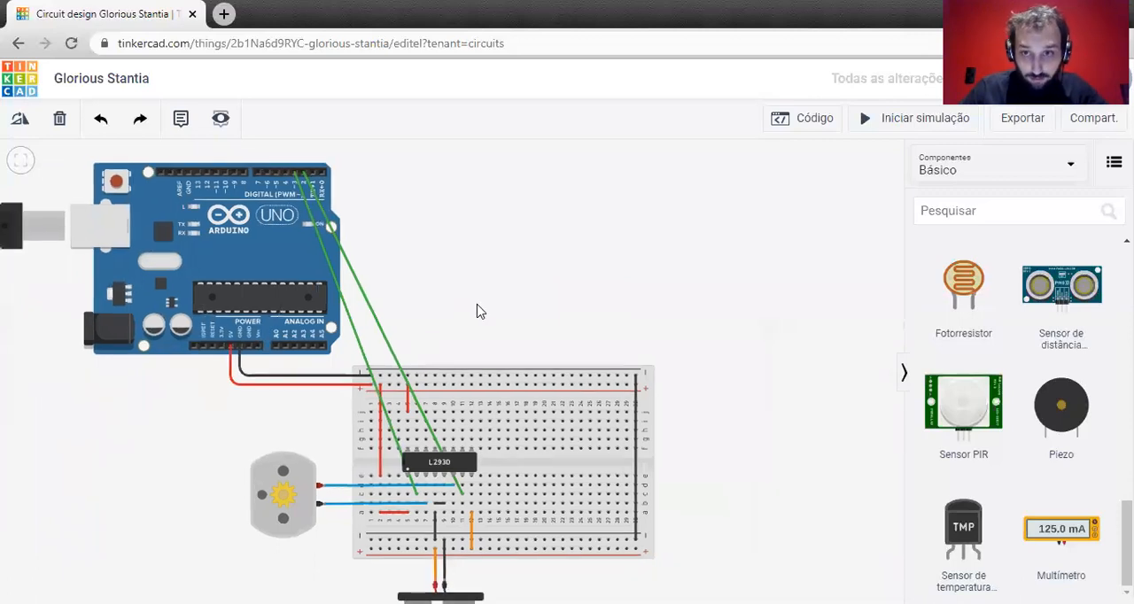
# Open the Arduino's code and switch the editor from Blocos to Texto, accepting the loss of the blocks.
pyautogui.click(791, 125)
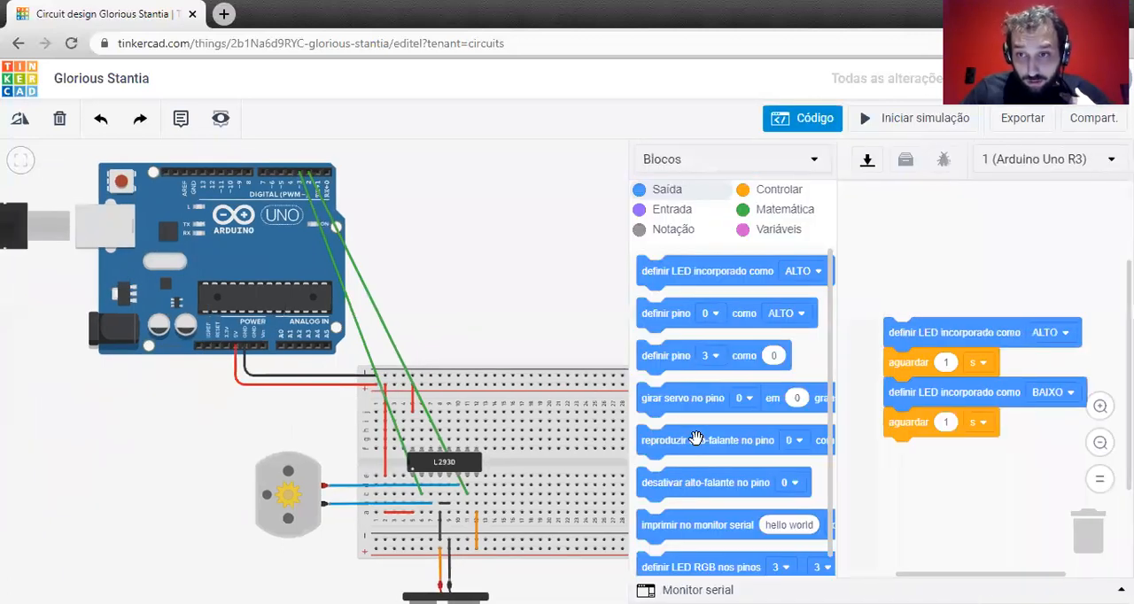
pyautogui.click(740, 159)
pyautogui.click(702, 245)
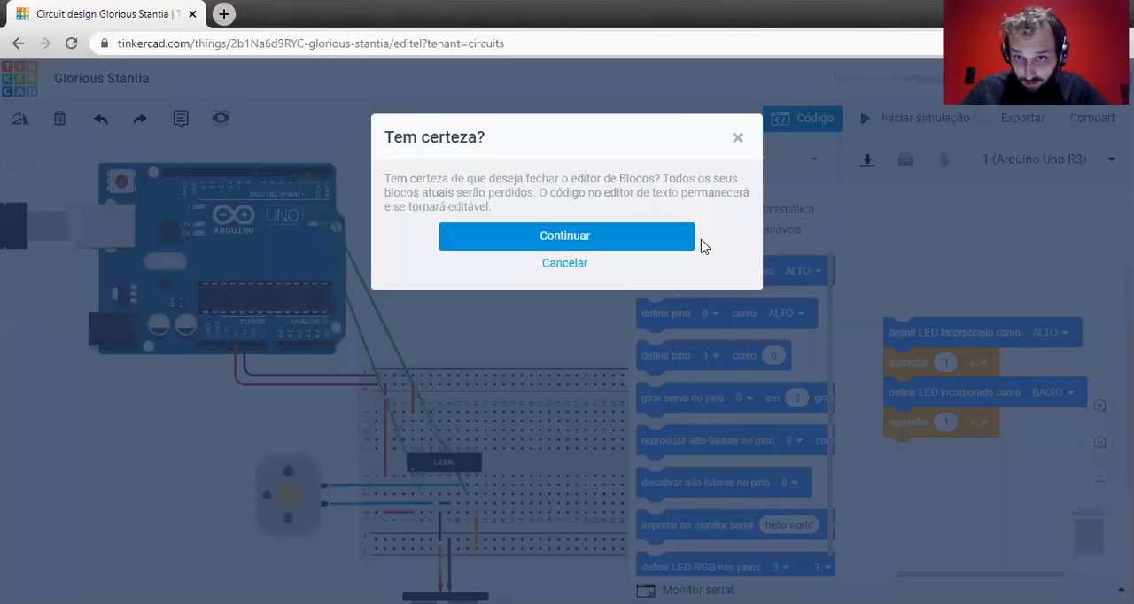
pyautogui.click(556, 244)
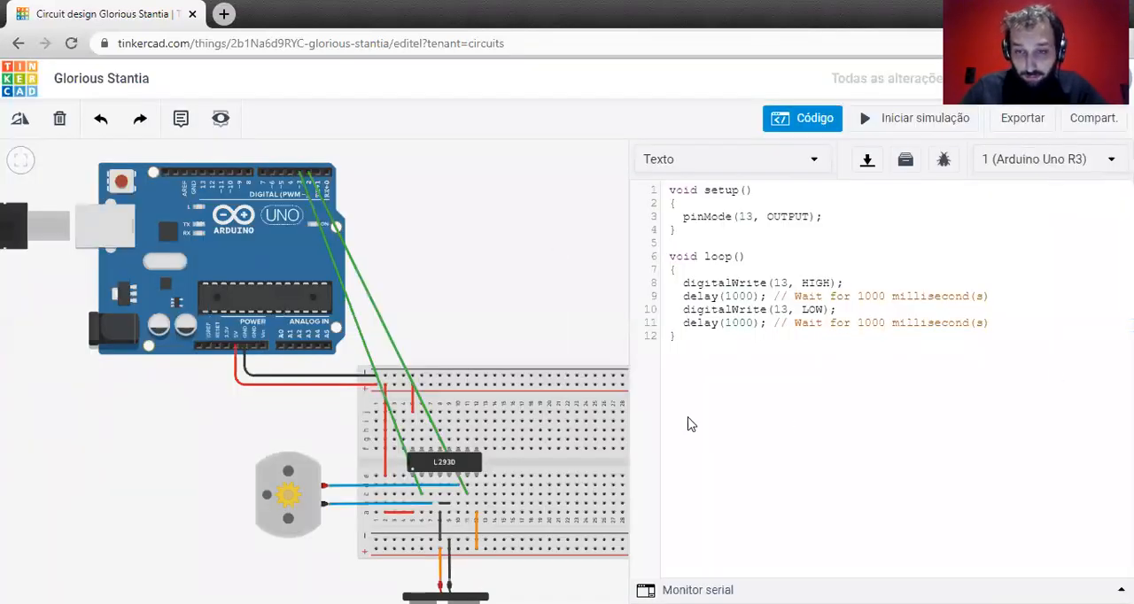
# Delete all the digitalWrite and delay lines inside loop(), leaving its body empty.
pyautogui.moveTo(1011, 319); pyautogui.dragTo(654, 287)
pyautogui.press('BackSpace')
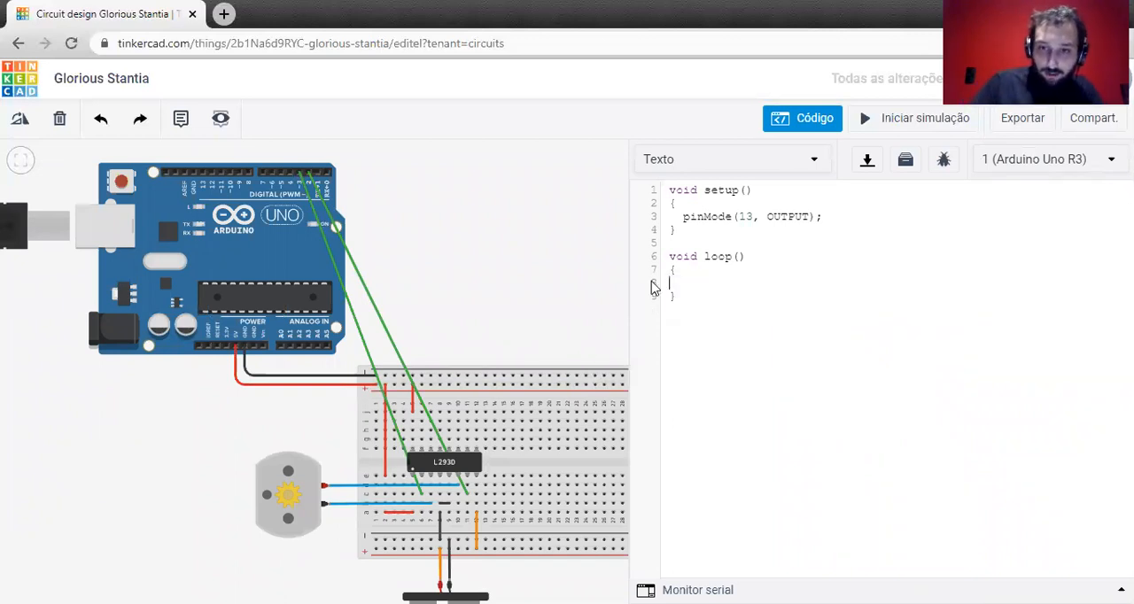
pyautogui.press('BackSpace')
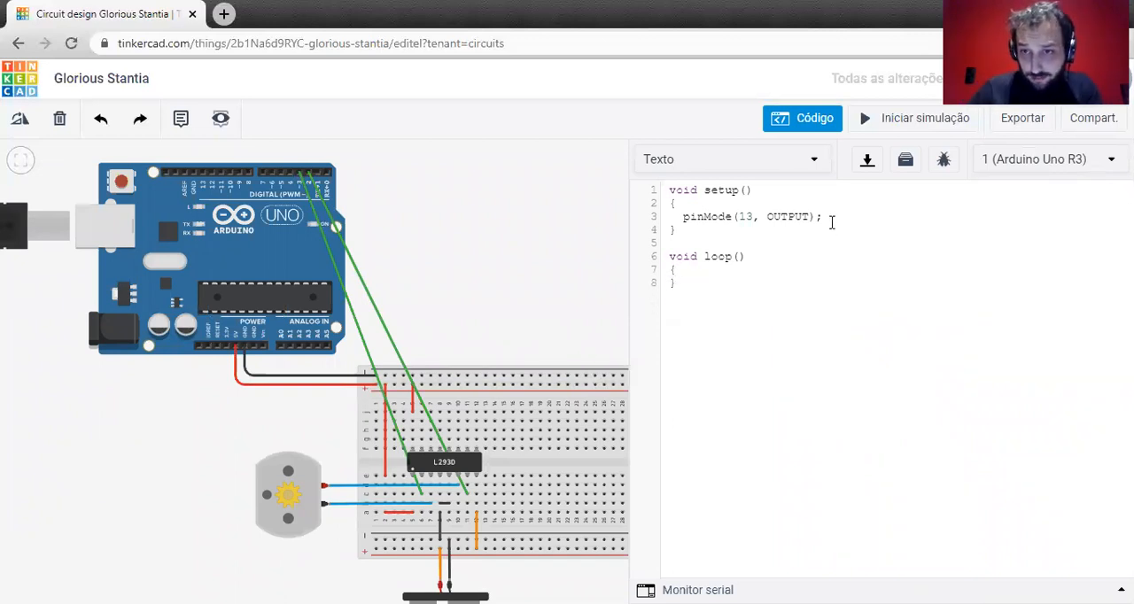
# Replace the pin 13 declaration in setup() with pinMode(2,OUTPUT);.
pyautogui.moveTo(771, 211); pyautogui.dragTo(661, 218)
pyautogui.press('Tab')
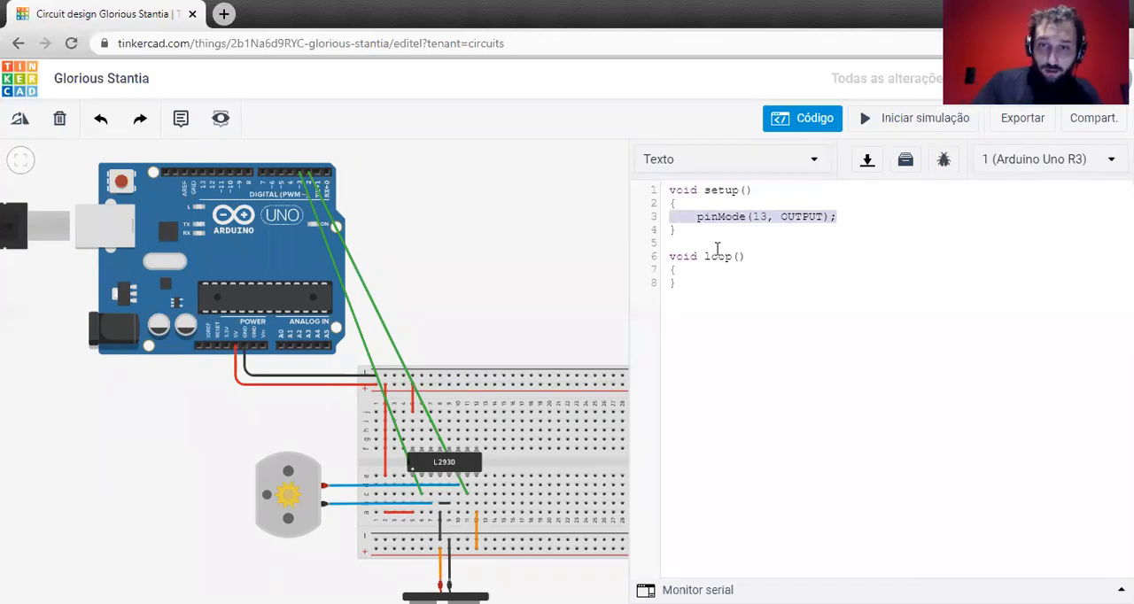
pyautogui.press('BackSpace')
pyautogui.write('pinMode(')
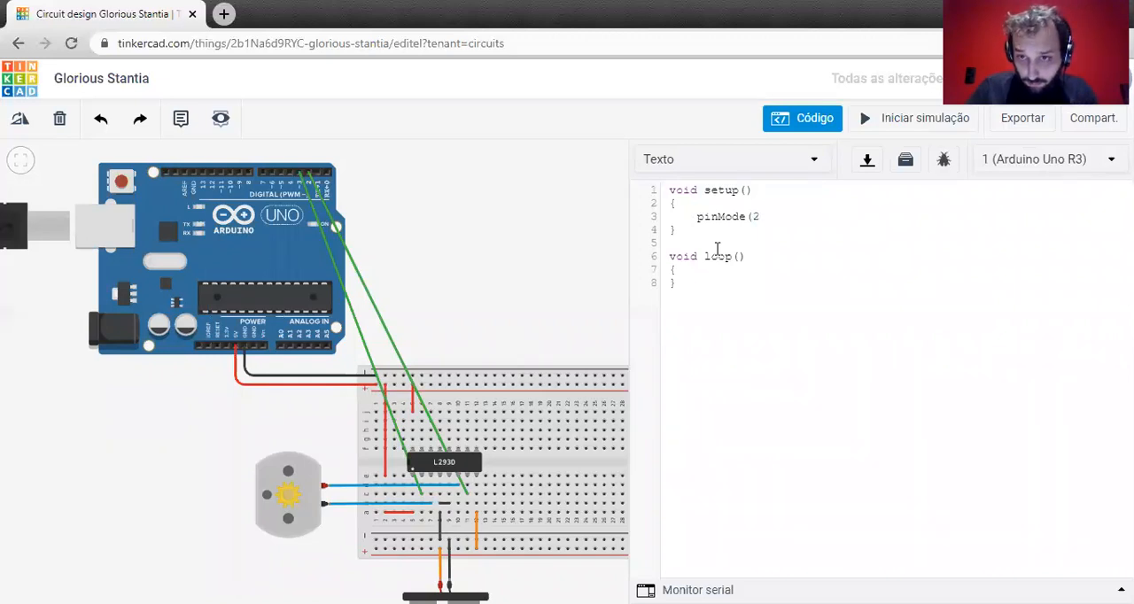
pyautogui.write('2,OUTPUT);')
pyautogui.press('Return')
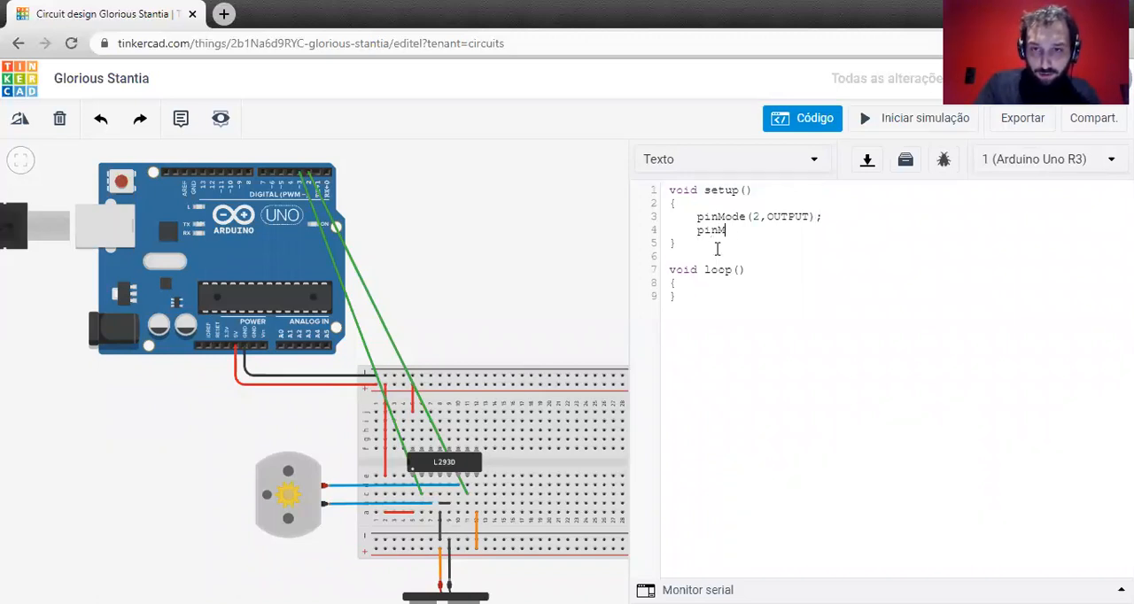
# Add pinMode(3,OUTPUT); as the second line of setup() and highlight both pin declarations.
pyautogui.write('pinMode(3,M')
pyautogui.press('BackSpace')
pyautogui.write('OUTPUT);')
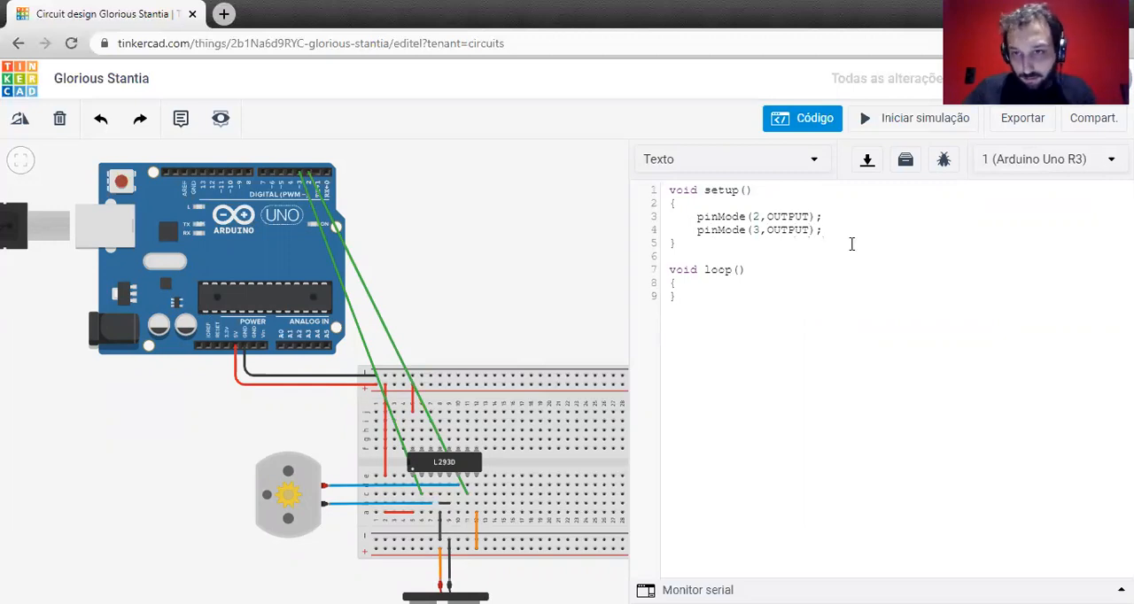
pyautogui.moveTo(831, 230); pyautogui.dragTo(674, 210)
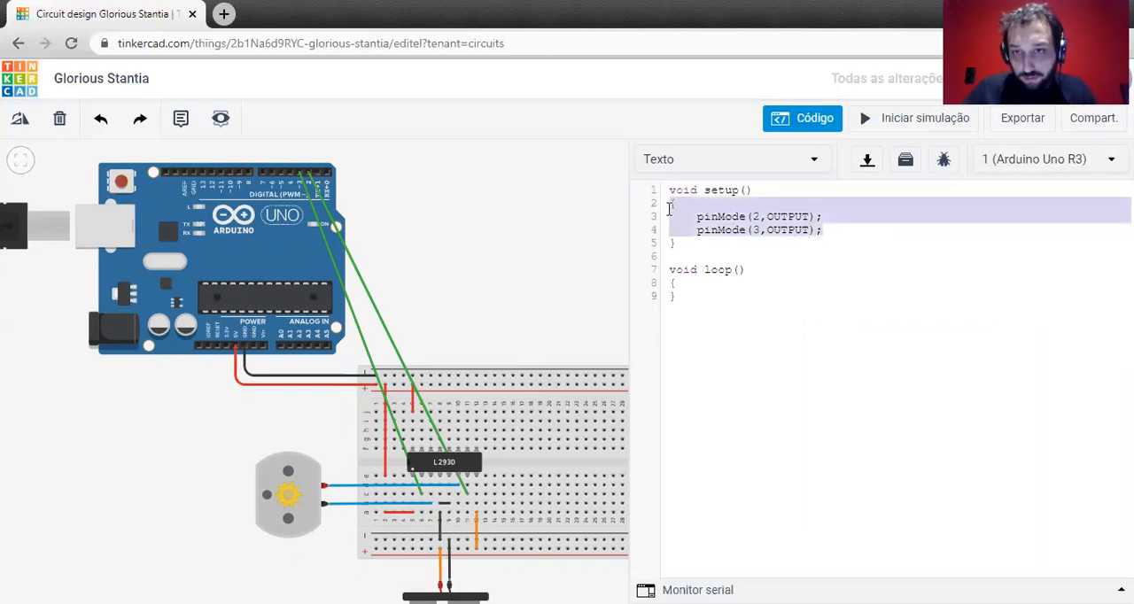
# Add digitalWrite(2,HIGH); as the first line inside the empty loop() body.
pyautogui.click(867, 217)
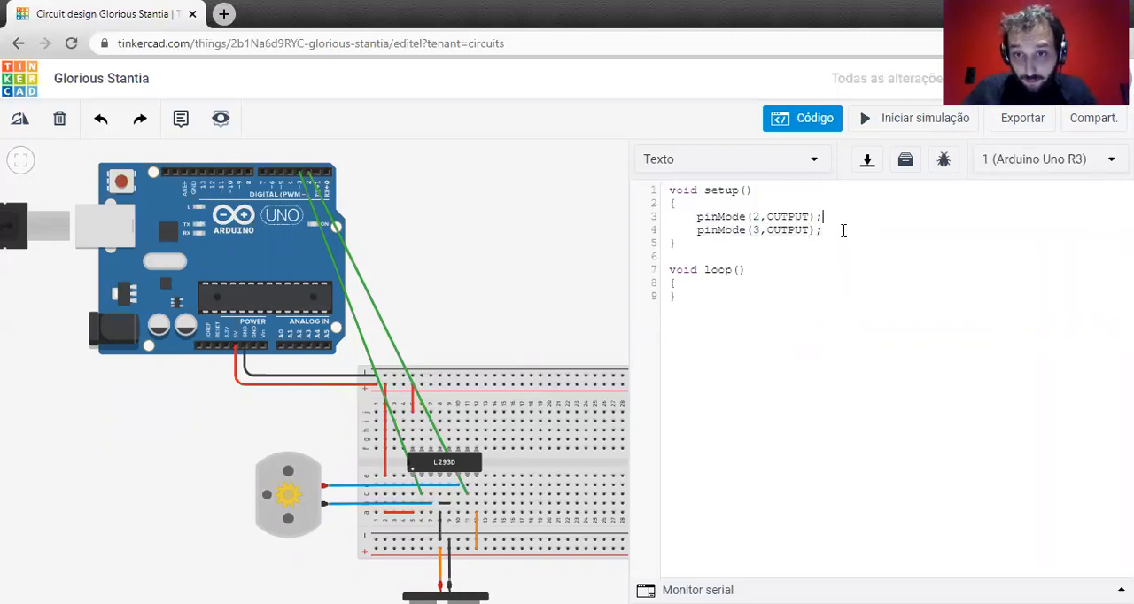
pyautogui.click(692, 286)
pyautogui.press('Return')
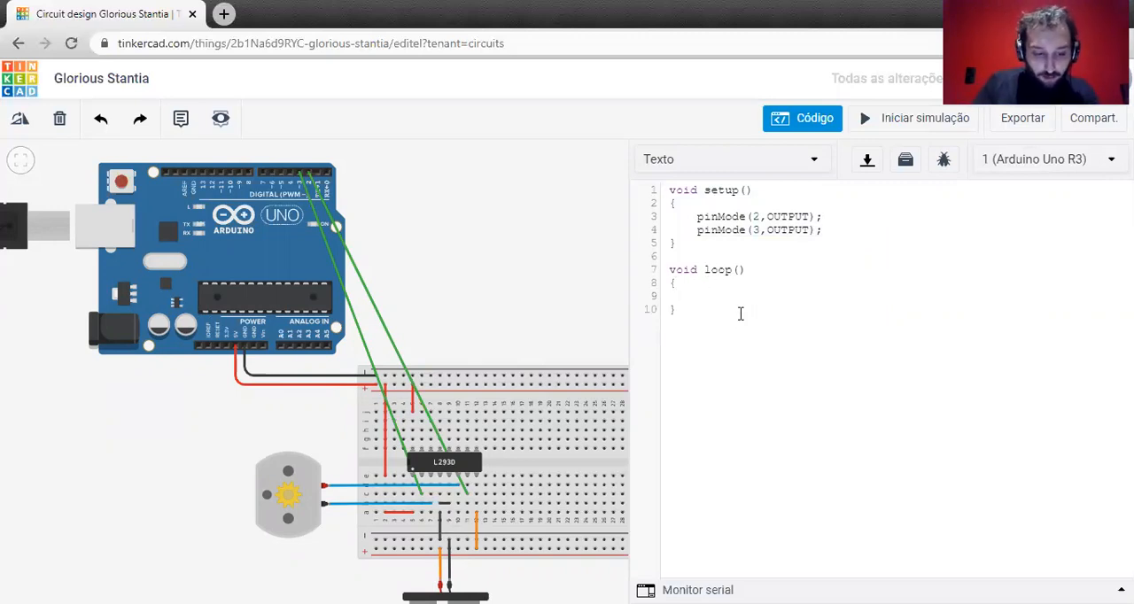
pyautogui.write('digitalWrite')
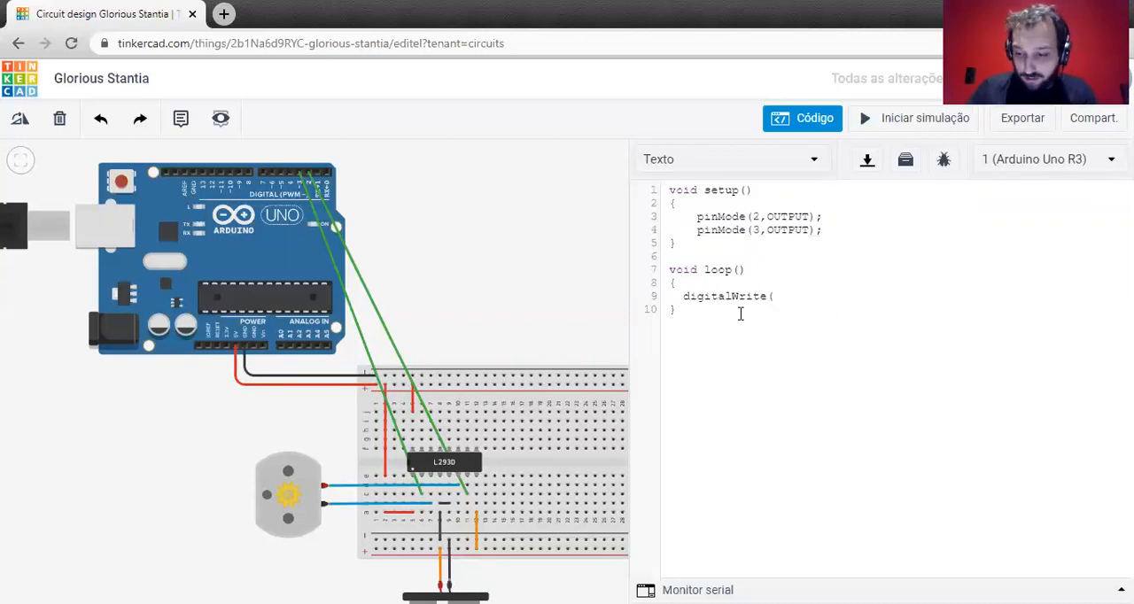
pyautogui.write('(2,HIGH);   digit')
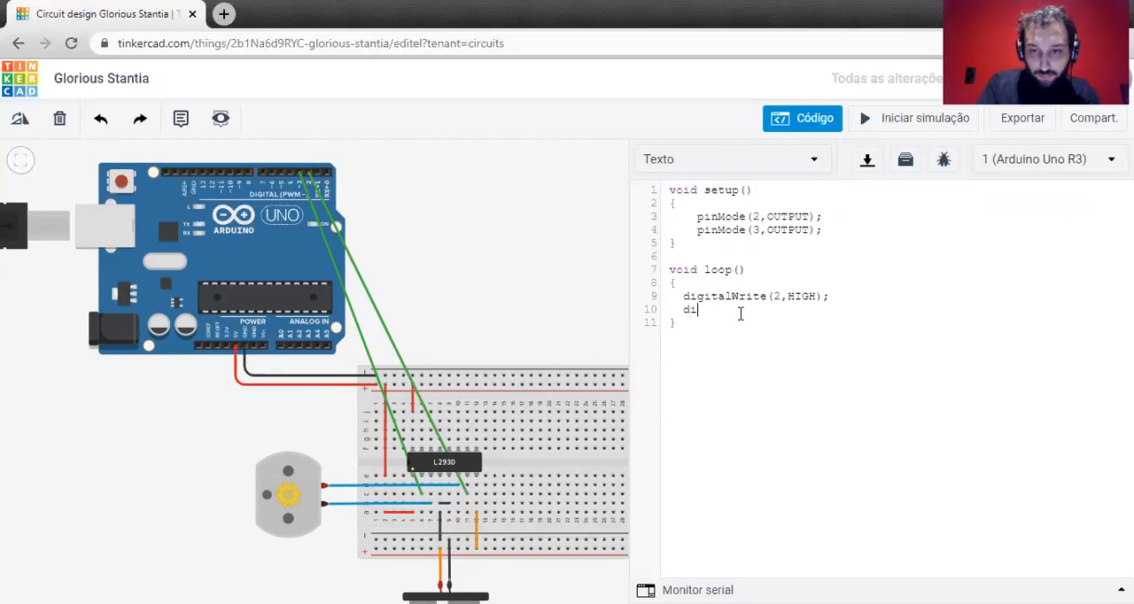
pyautogui.write('alWrite(3,')
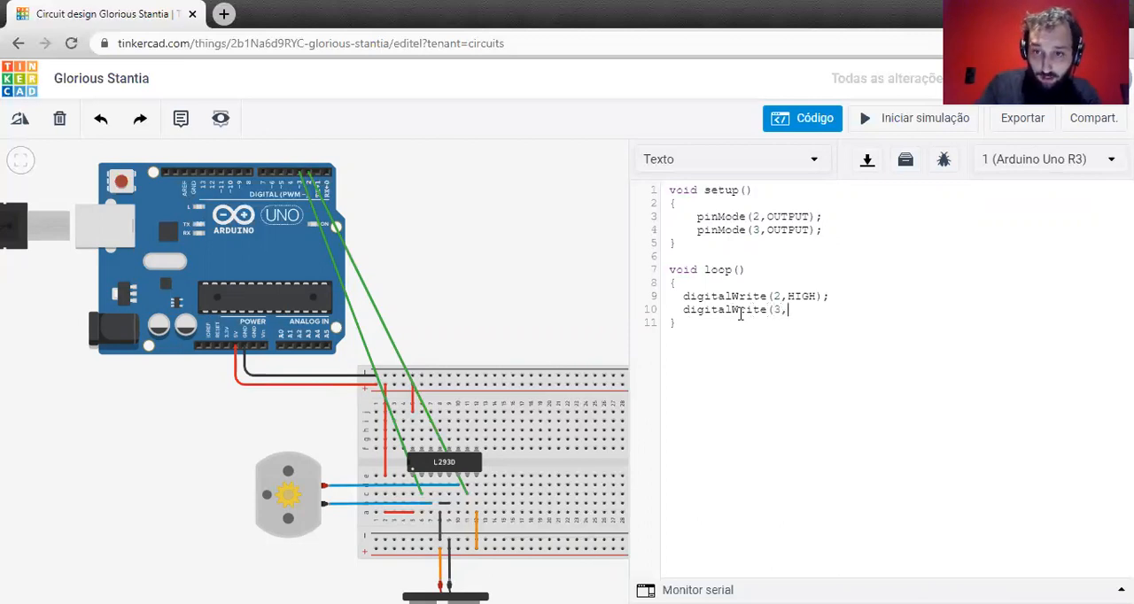
pyautogui.write('LOW')
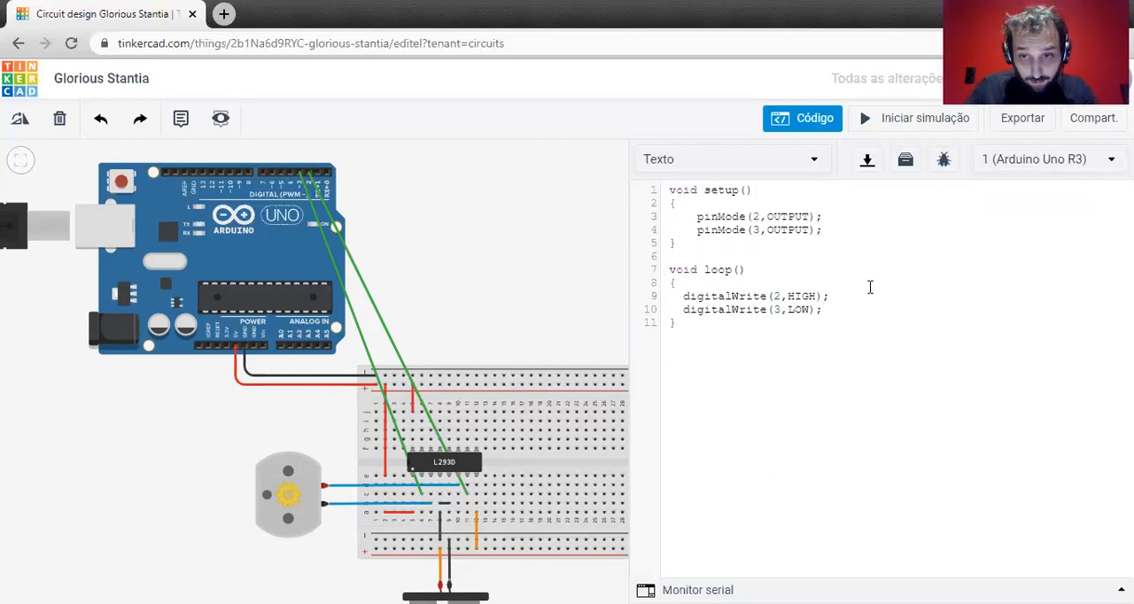
# Write digitalWrite(3,LOW); below the pin 2 line in loop(), followed by delay(2000);.
pyautogui.write('dela')
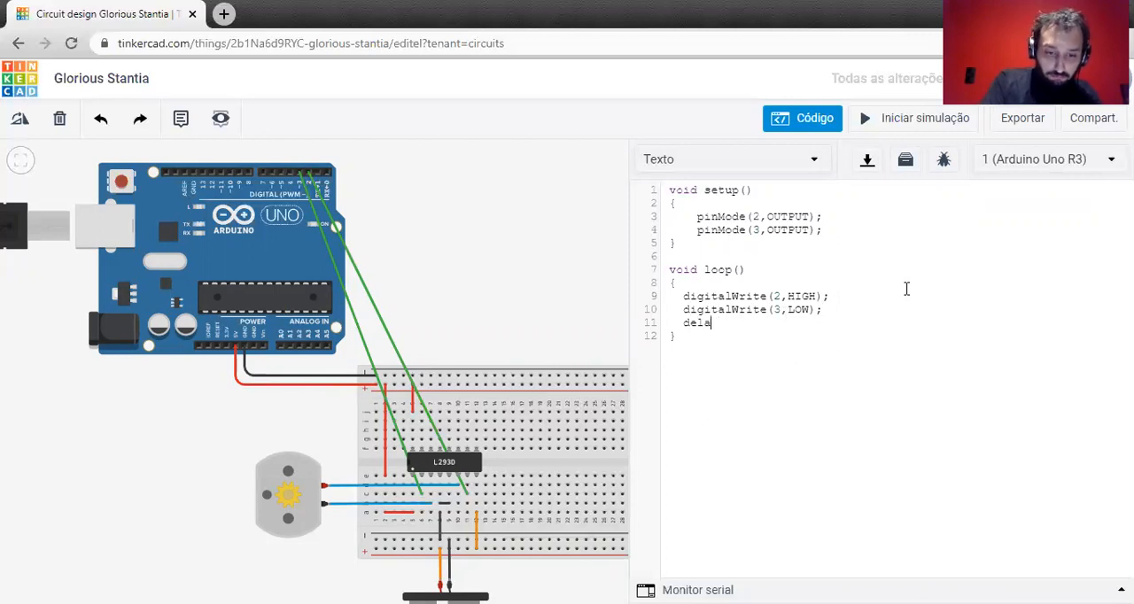
pyautogui.write('y(2000);')
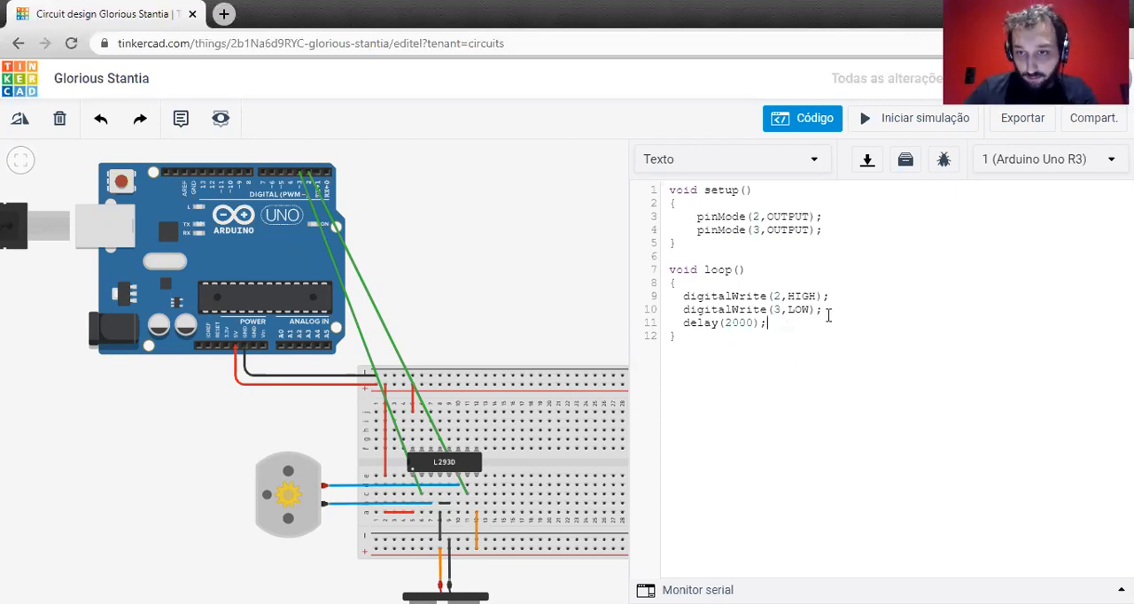
# Copy the two digitalWrite lines below delay(2000); and align the first copied line with the rest of the code.
pyautogui.moveTo(823, 311); pyautogui.dragTo(664, 291)
pyautogui.hotkey('ctrl', 'c')
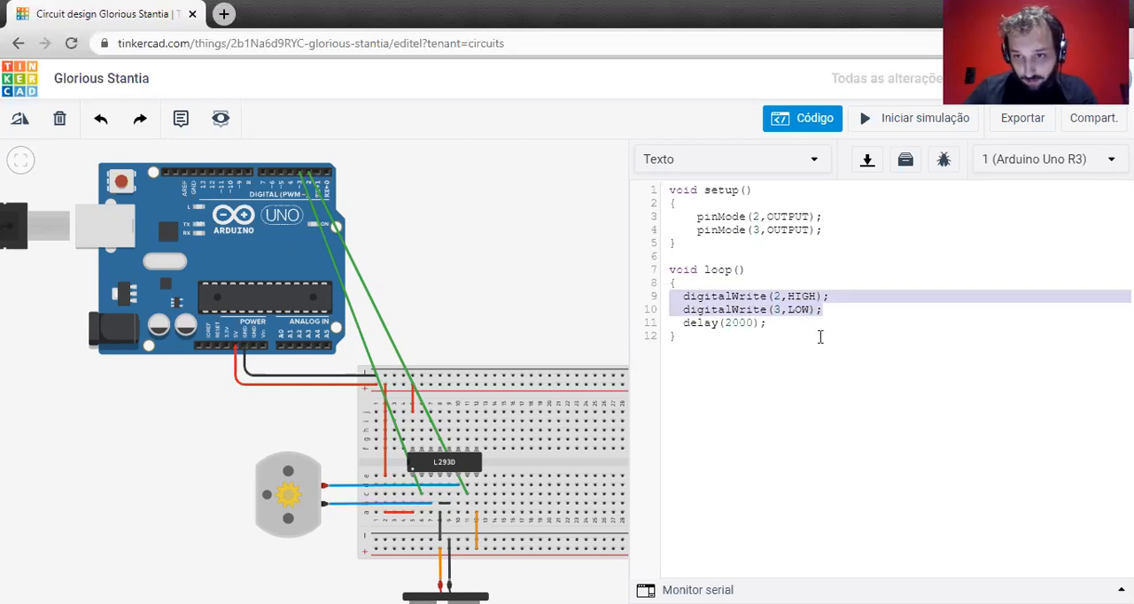
pyautogui.click(777, 328)
pyautogui.press('Return')
pyautogui.hotkey('ctrl', 'v')
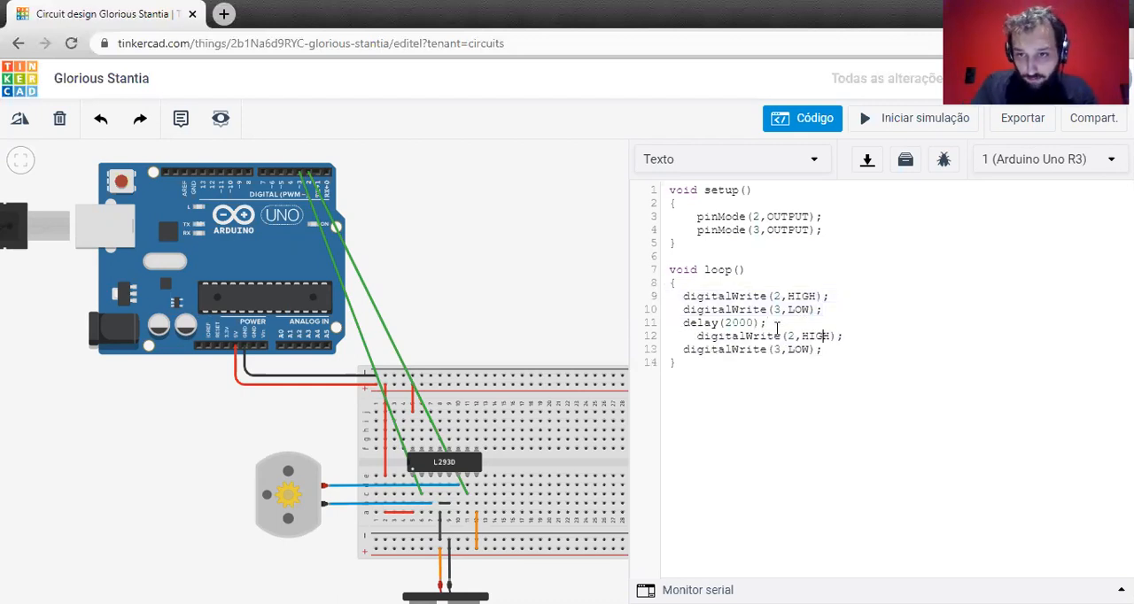
pyautogui.press('Right')
pyautogui.press('Delete')
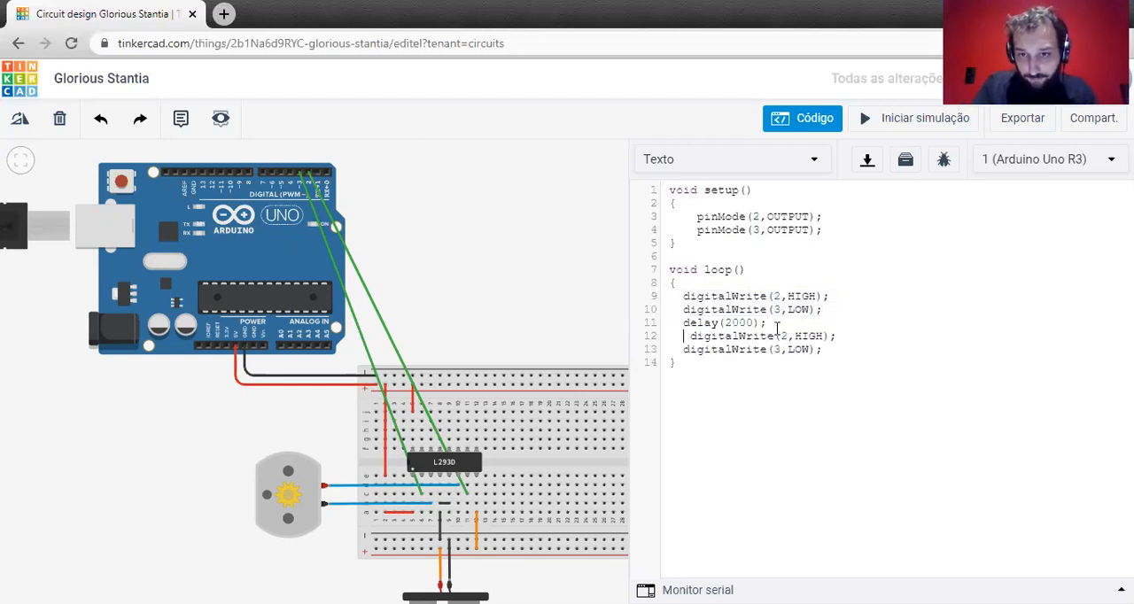
pyautogui.press('Delete')
pyautogui.hotkey('ctrl', 'Right')
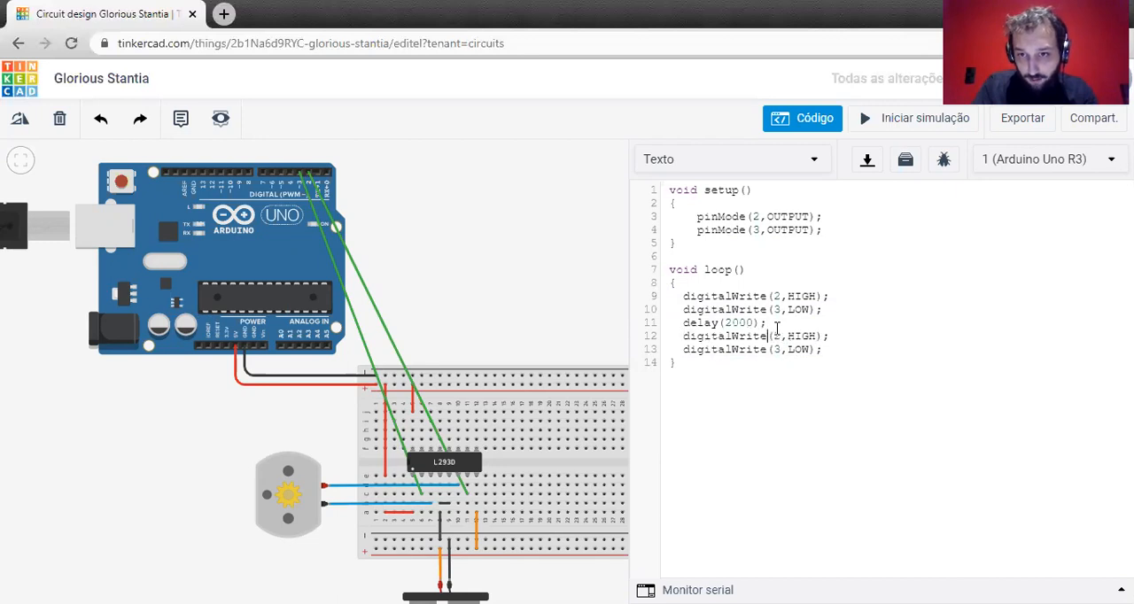
# Reverse the copied pin states, setting pin 2 to LOW and pin 3 to HIGH.
pyautogui.hotkey('ctrl', 'shift', 'Left')
pyautogui.write('LOW')
pyautogui.hotkey('ctrl', 'shift', 'Left')
pyautogui.write('HIGH')
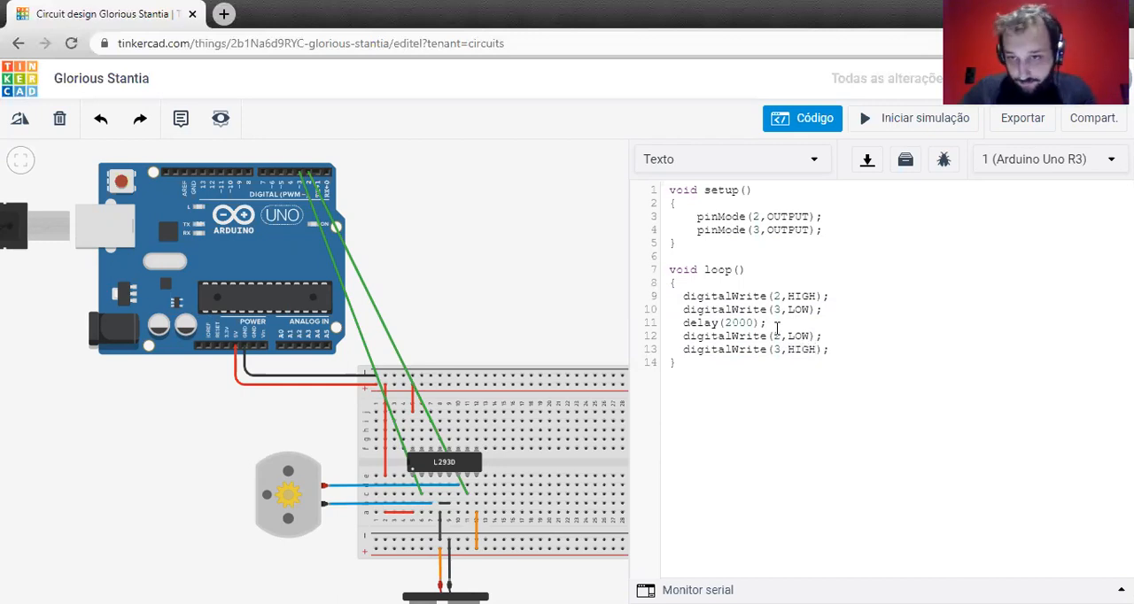
# Add delay(2000); after digitalWrite(3,HIGH); at the end of loop().
pyautogui.press('Return')
pyautogui.write('delay')
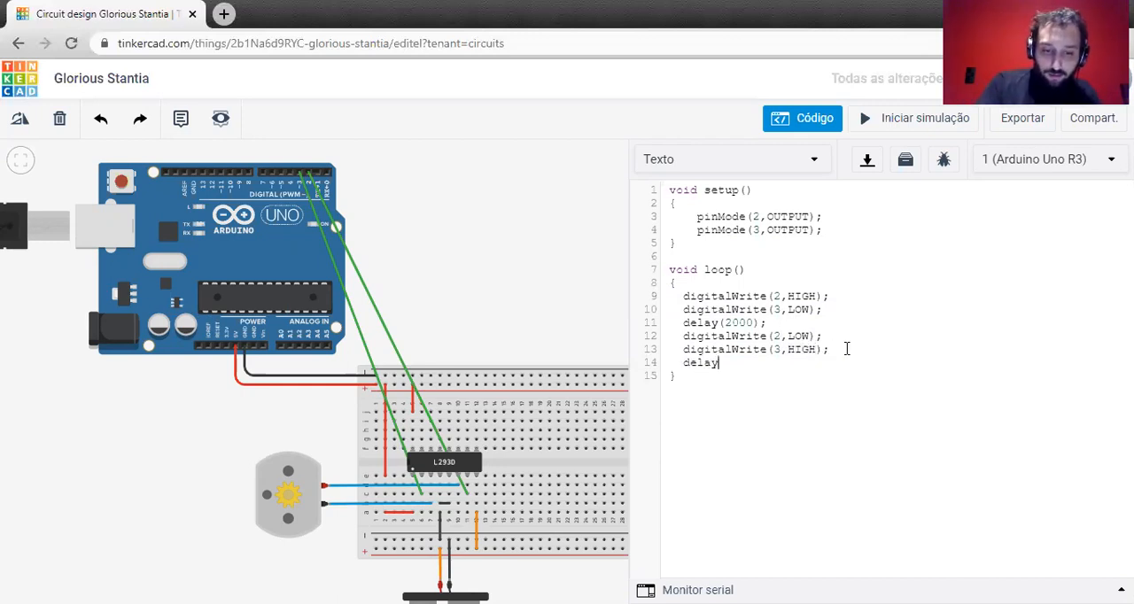
pyautogui.write('(2000')
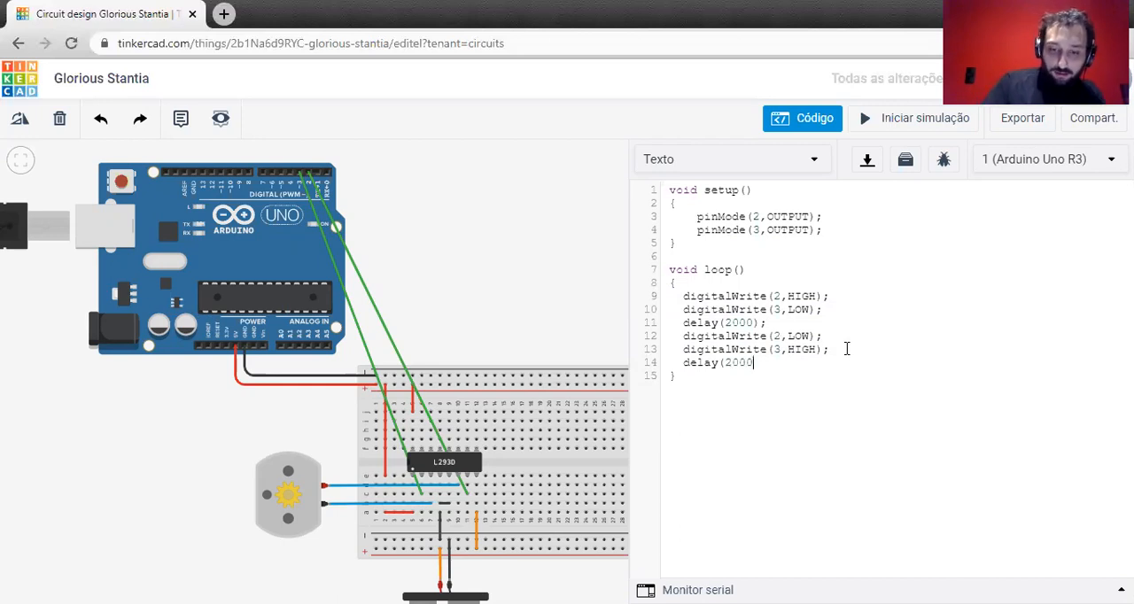
pyautogui.write(');')
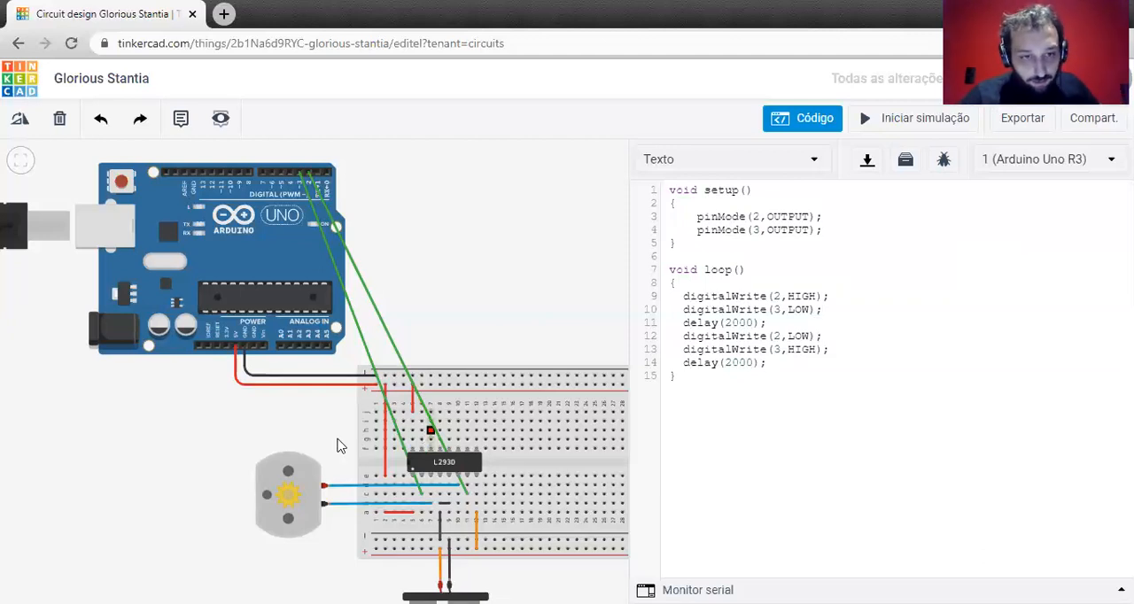
# Start the simulation and examine the DC motor's speed and direction of rotation up close.
pyautogui.moveTo(191, 446); pyautogui.dragTo(193, 373)
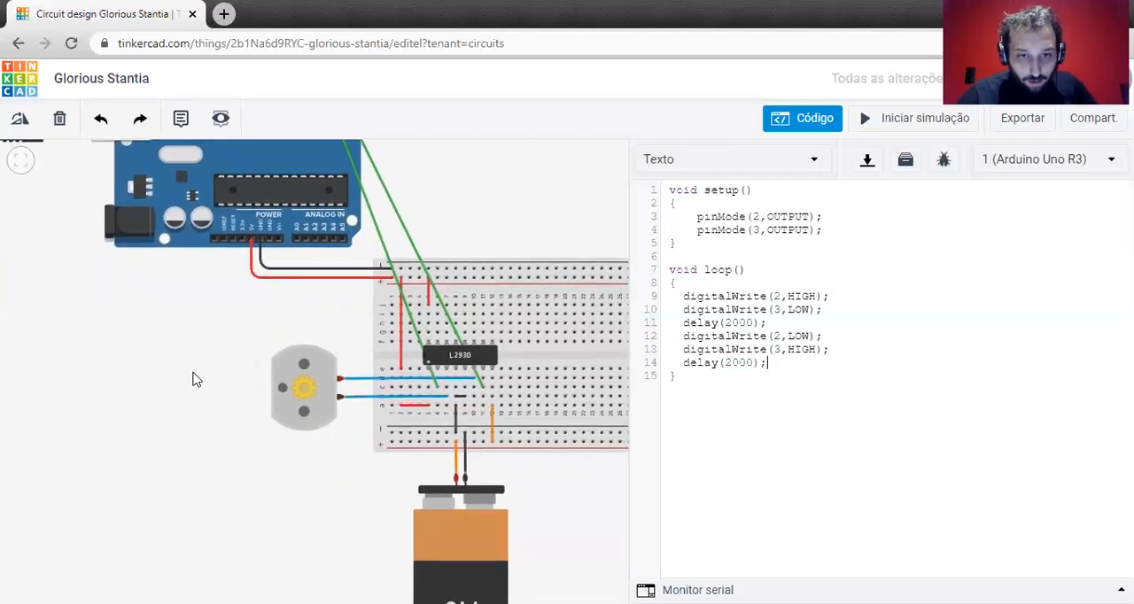
pyautogui.click(926, 119)
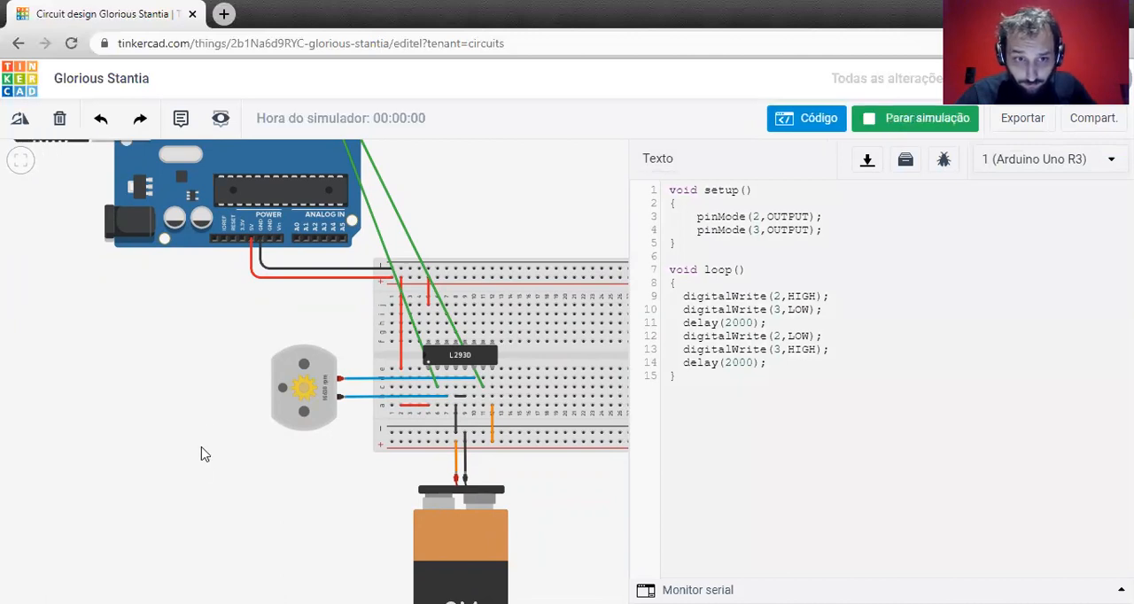
pyautogui.scroll(2, 212, 429)
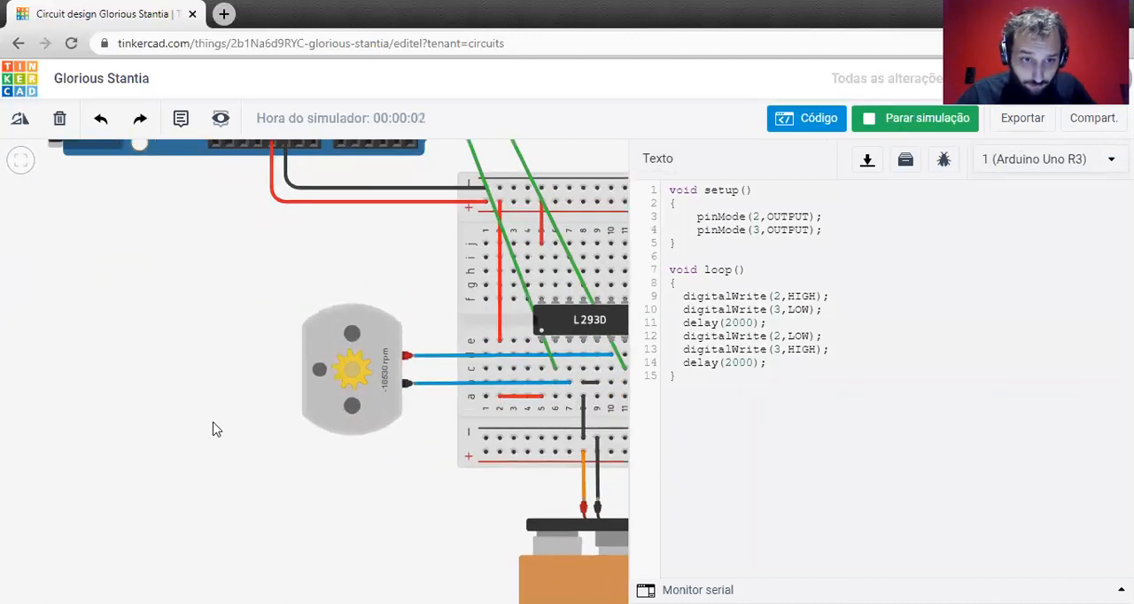
pyautogui.scroll(2, 238, 414)
pyautogui.scroll(1, 240, 407)
pyautogui.moveTo(255, 401); pyautogui.dragTo(62, 432)
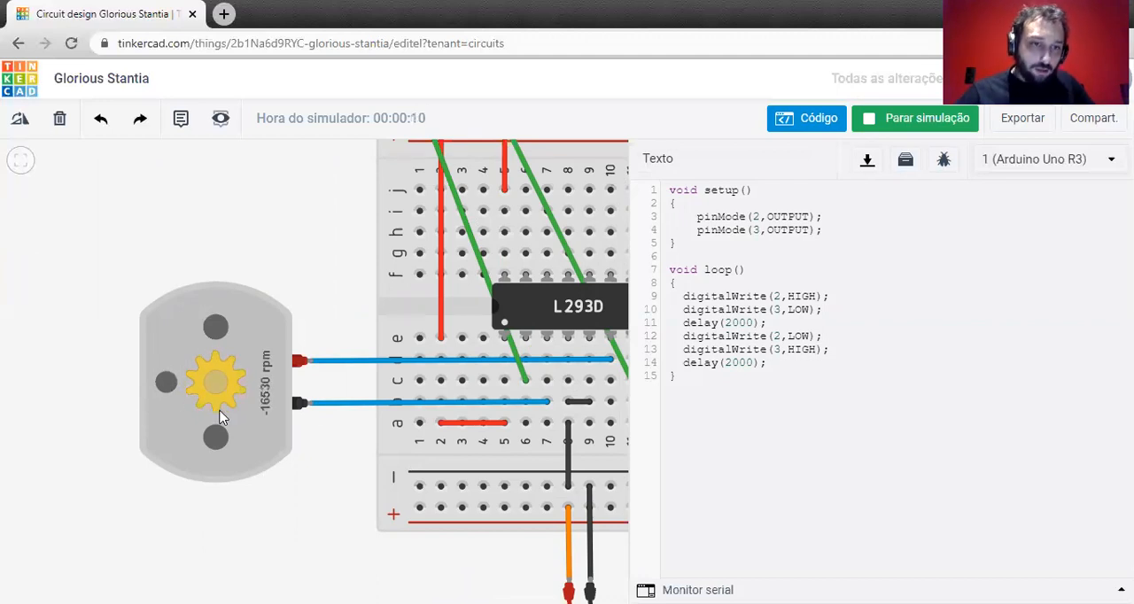
# Highlight the digitalWrite lines that set pins 2 and 3 HIGH and relate them to the L293D wiring and motor direction.
pyautogui.scroll(-1, 222, 418)
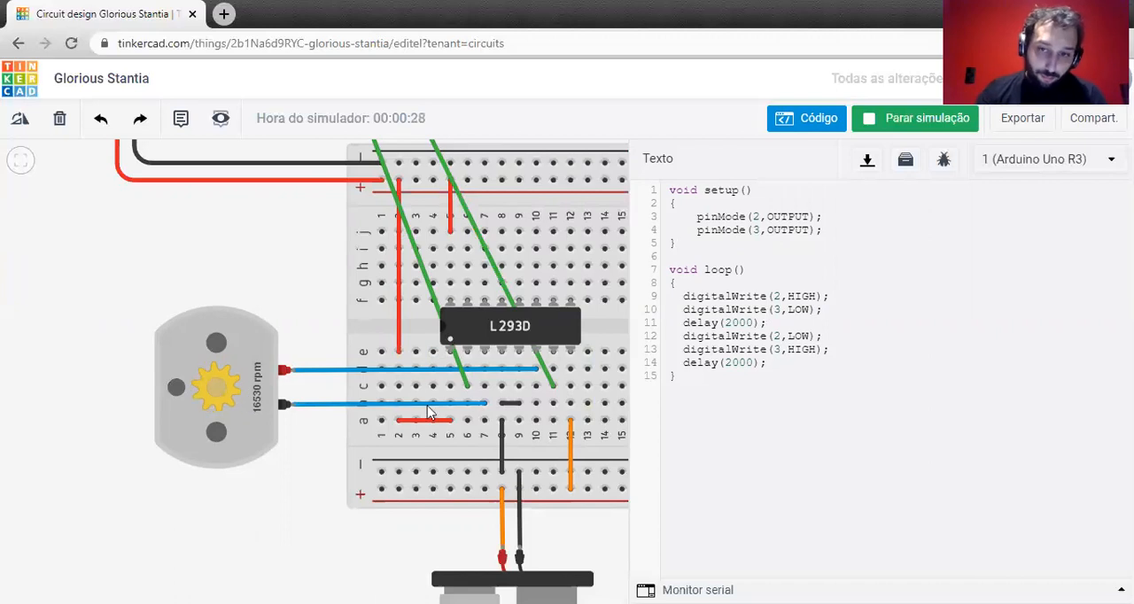
pyautogui.moveTo(837, 309); pyautogui.dragTo(662, 303)
pyautogui.click(843, 312)
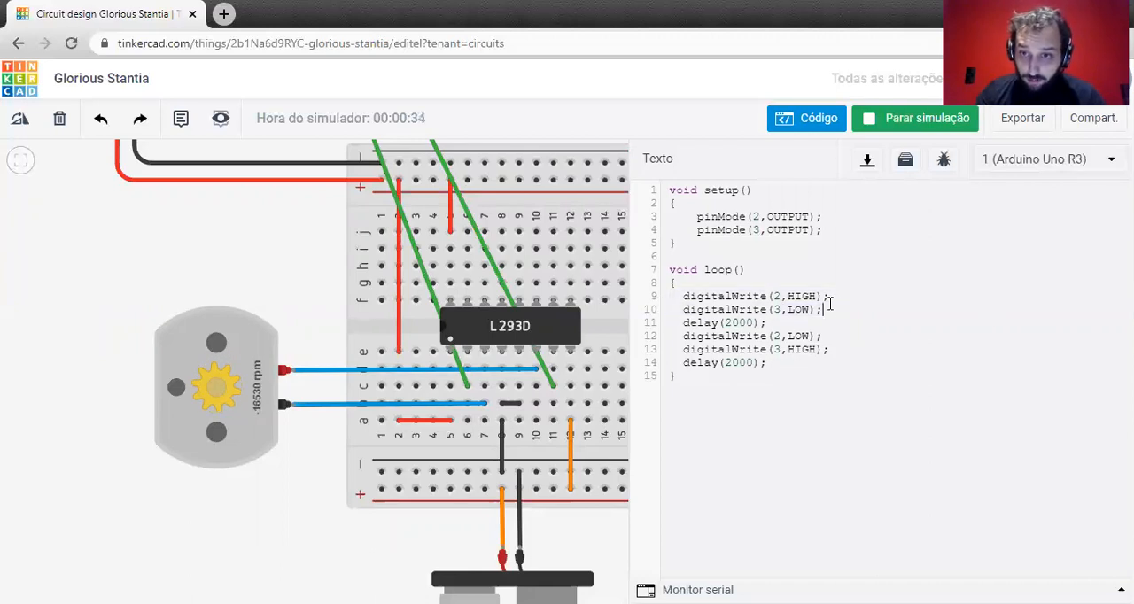
pyautogui.moveTo(825, 296); pyautogui.dragTo(668, 296)
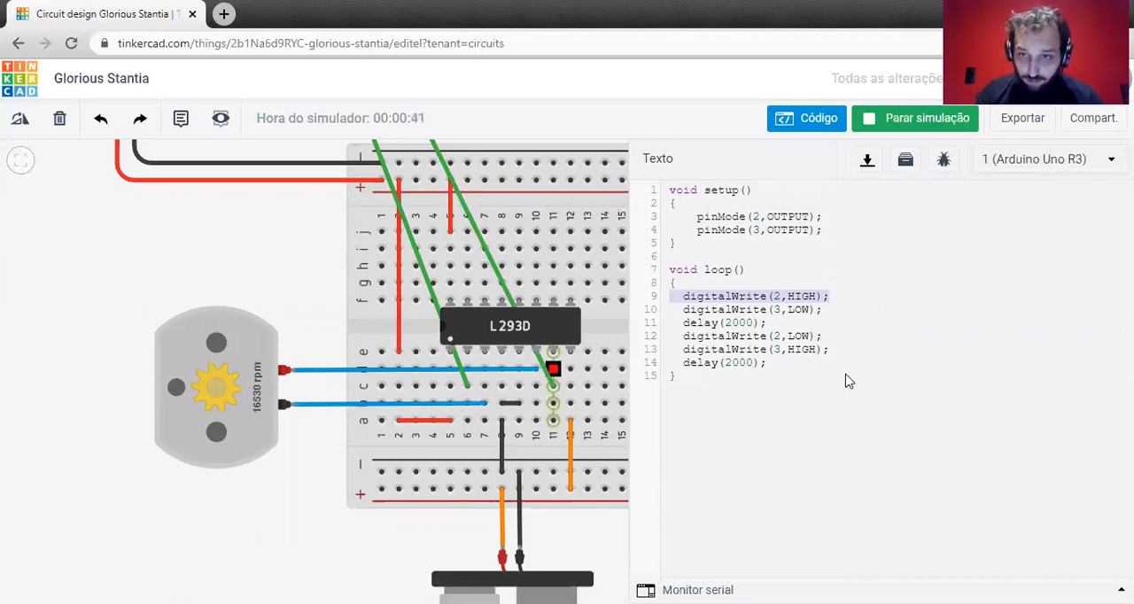
pyautogui.click(833, 349)
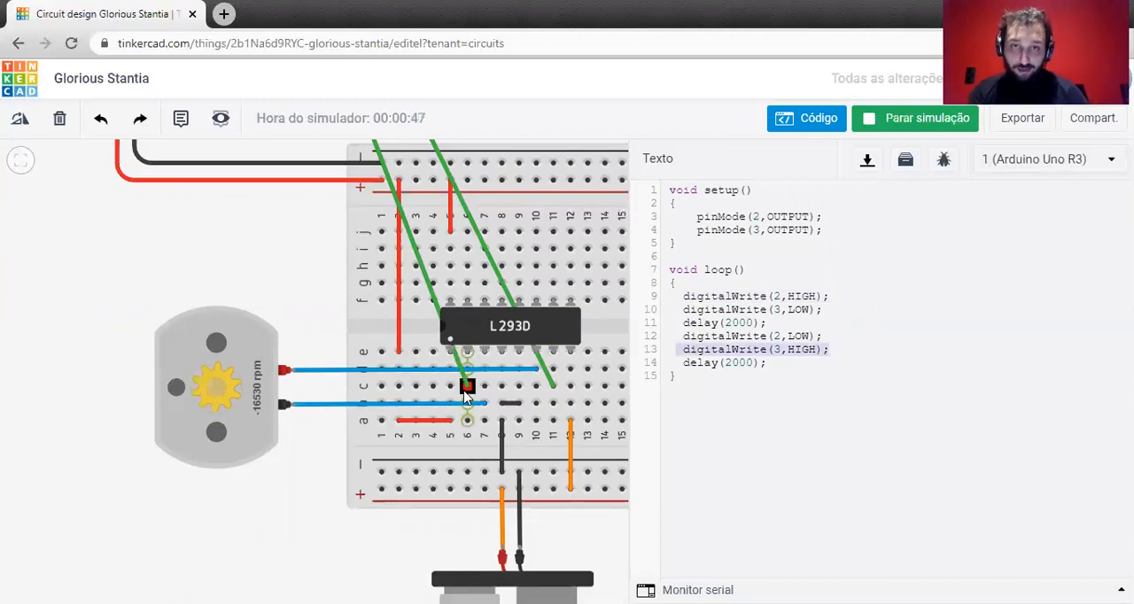
# Stop the simulation and add digitalWrite(2,LOW); after the second delay(2000); in loop().
pyautogui.click(832, 370)
pyautogui.click(883, 117)
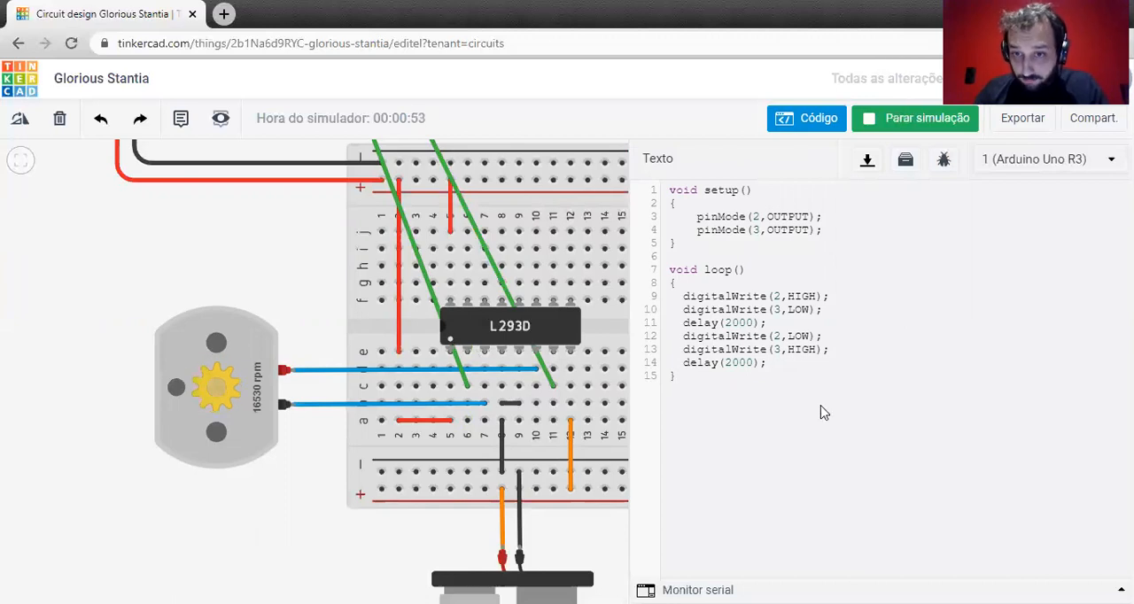
pyautogui.press('Return')
pyautogui.write('d')
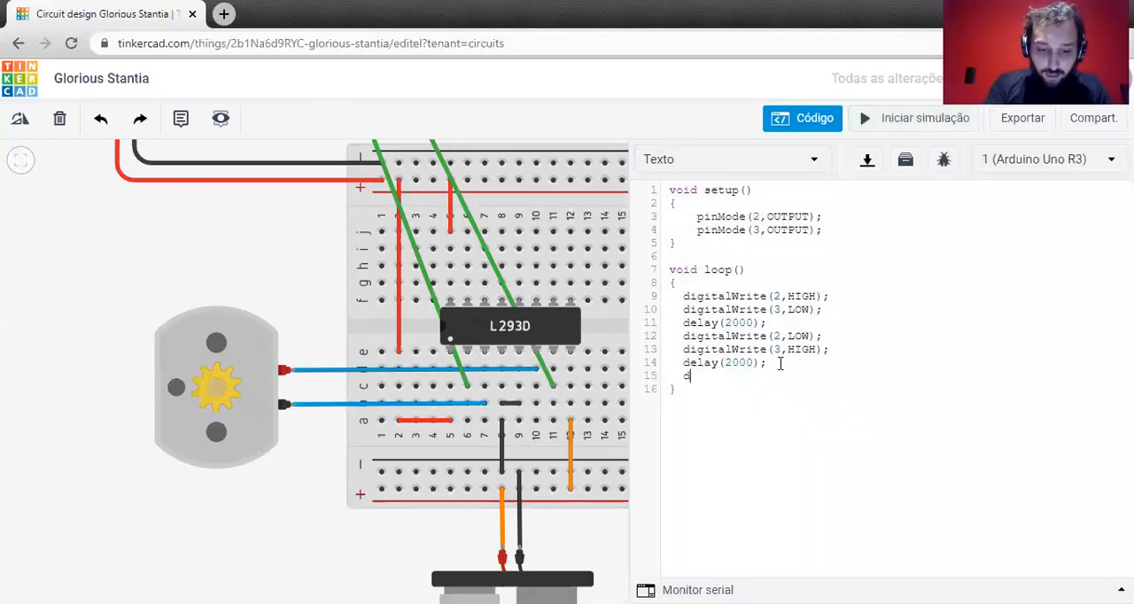
pyautogui.write('igitalWrite')
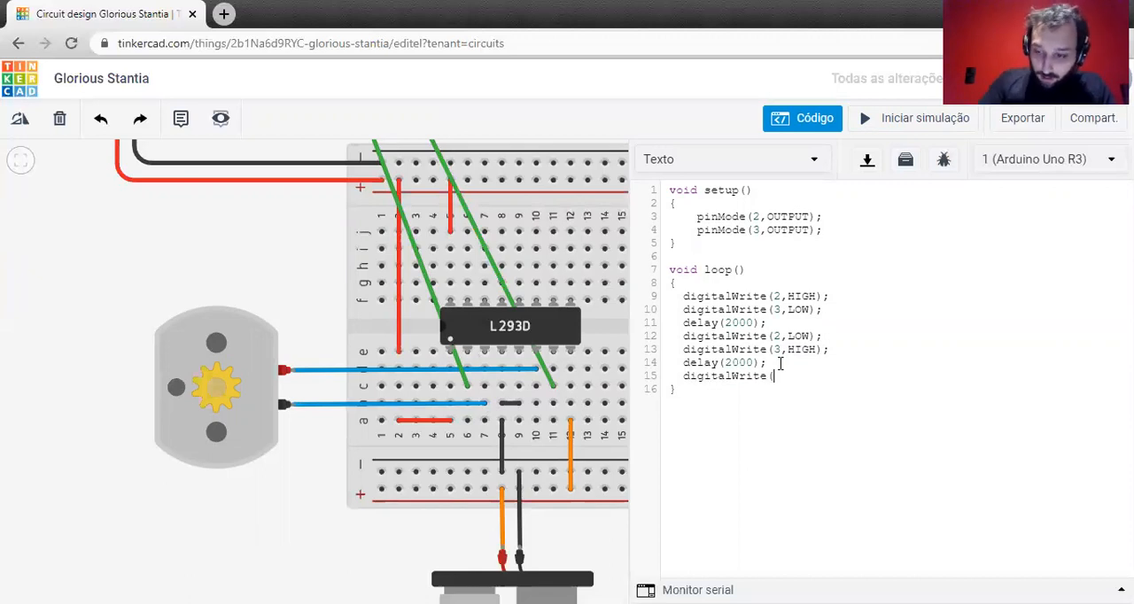
pyautogui.write('(2,LOW);')
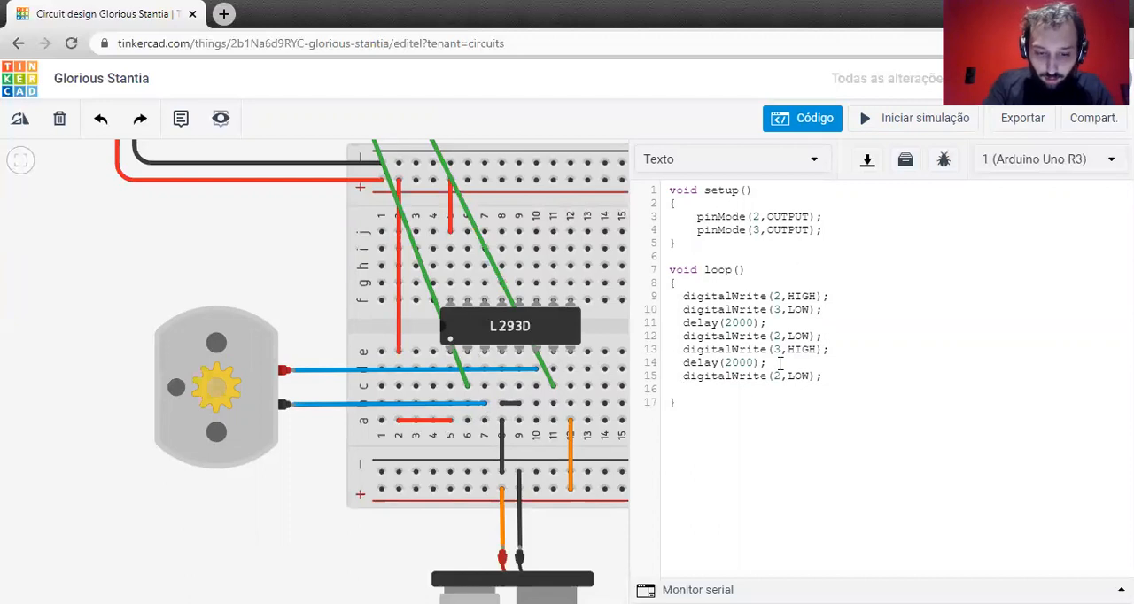
pyautogui.write('   digitalWrite')
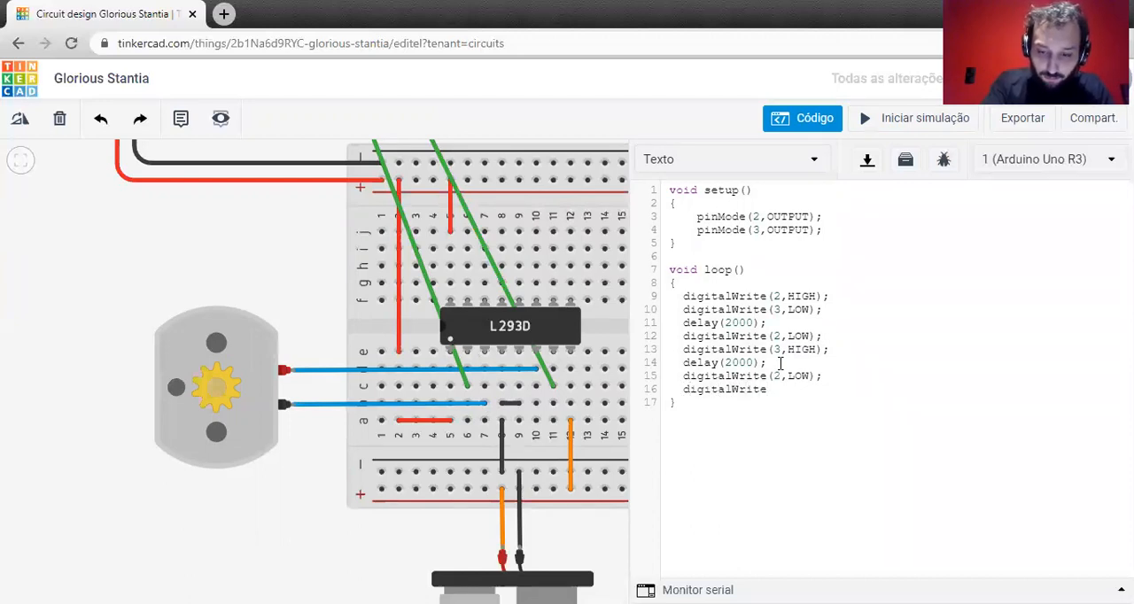
pyautogui.write('(3,LOW);')
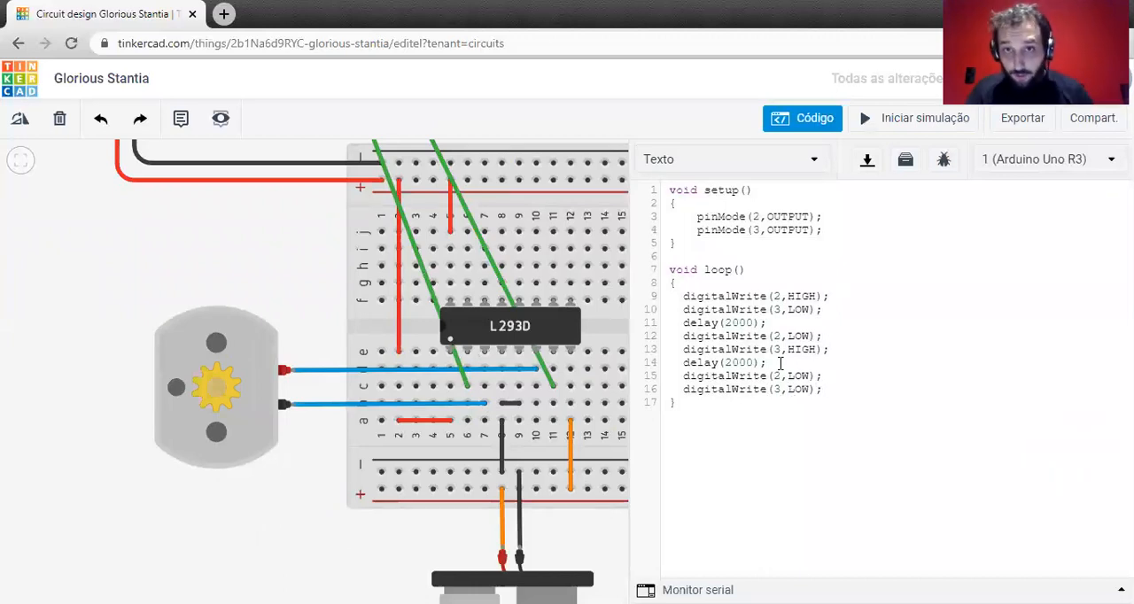
# Run the simulation and check the motor's behaviour against each highlighted group of pin commands in loop().
pyautogui.click(876, 124)
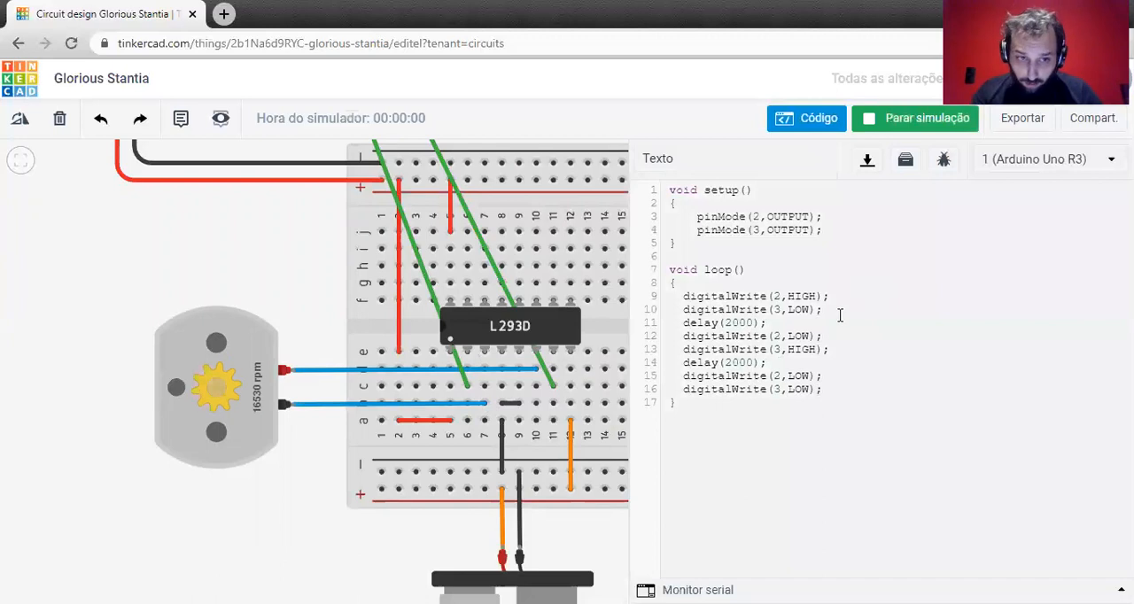
pyautogui.moveTo(822, 310); pyautogui.dragTo(676, 296)
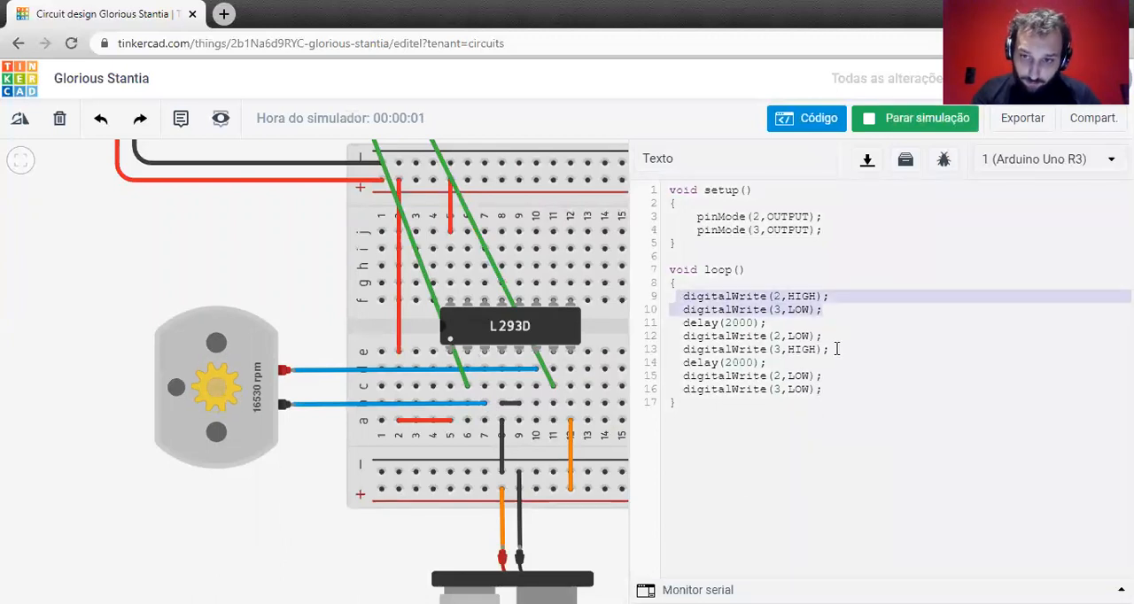
pyautogui.moveTo(833, 350); pyautogui.dragTo(651, 333)
pyautogui.moveTo(887, 385); pyautogui.dragTo(653, 366)
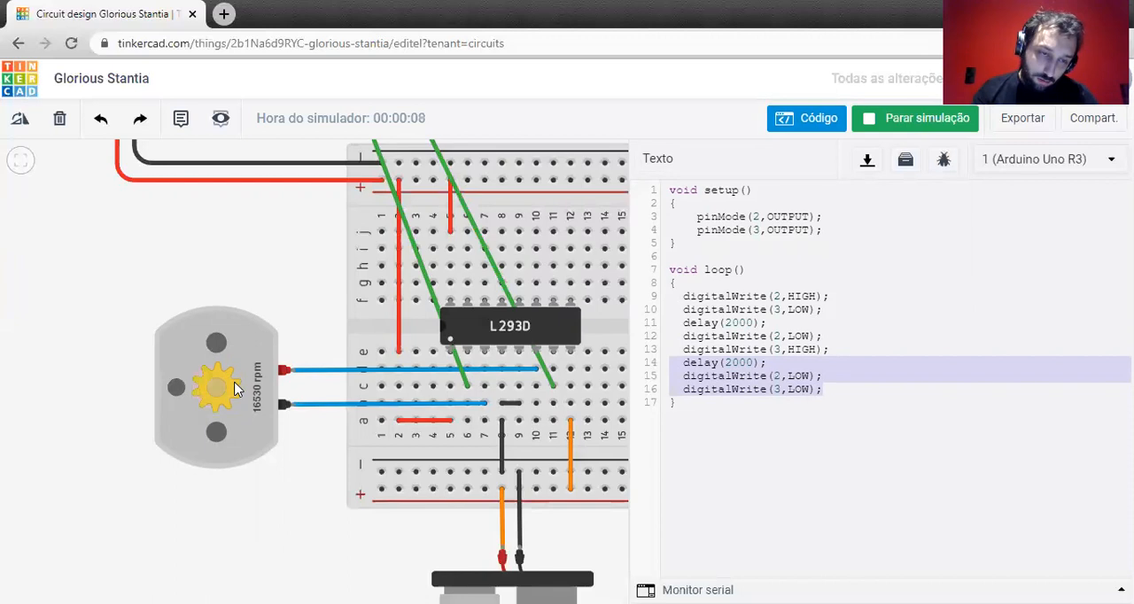
pyautogui.click(828, 388)
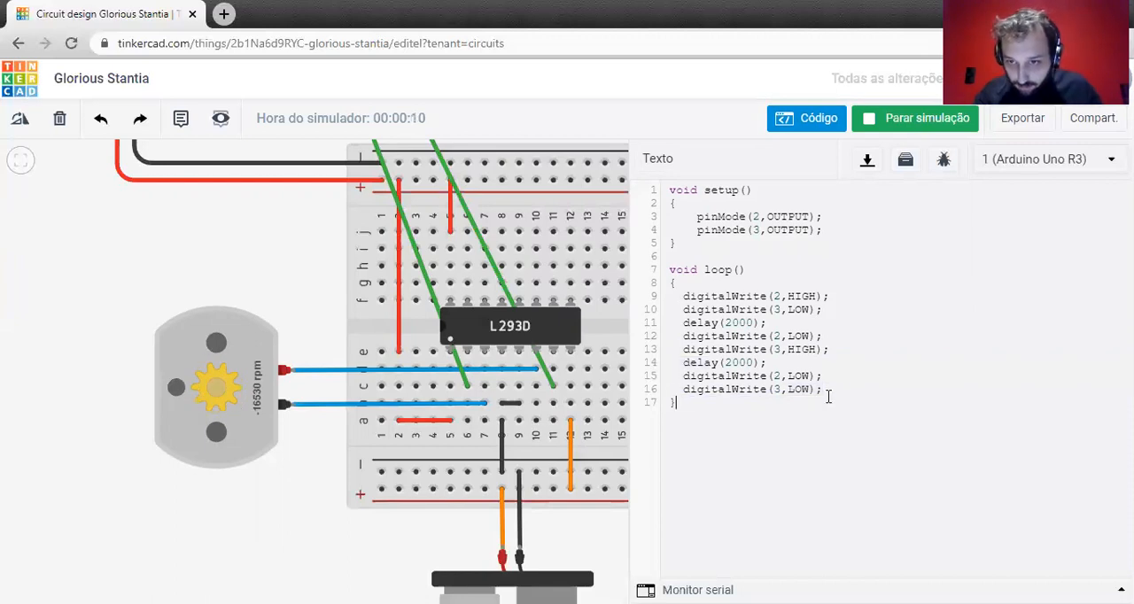
# Stop the simulation and add delay(2000); as the last line of loop().
pyautogui.click(925, 122)
pyautogui.press('Return')
pyautogui.write('delay(')
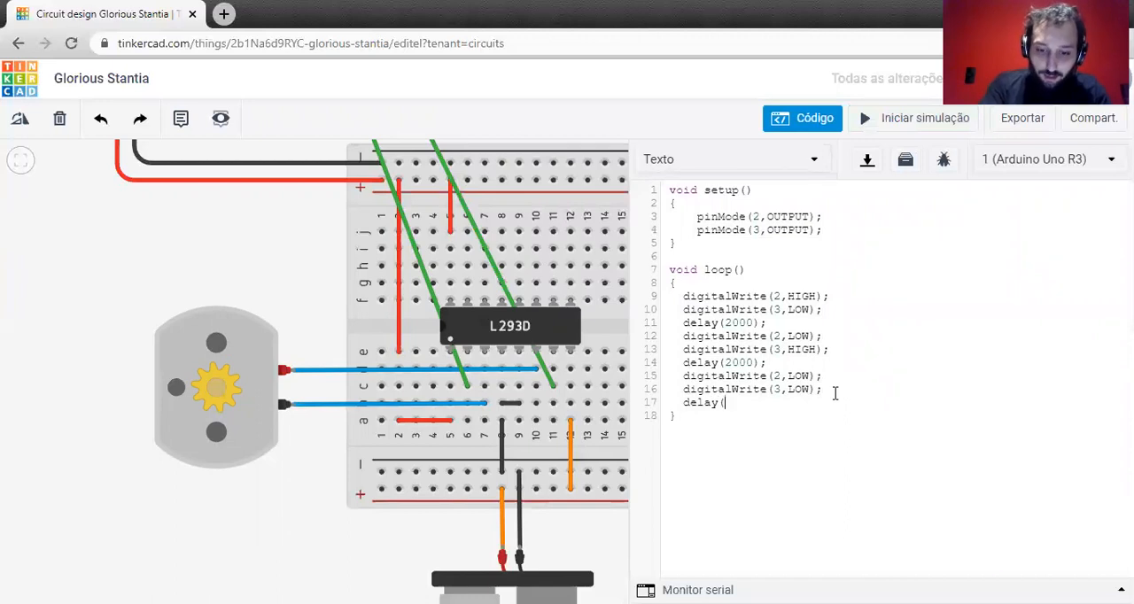
pyautogui.write('2000);')
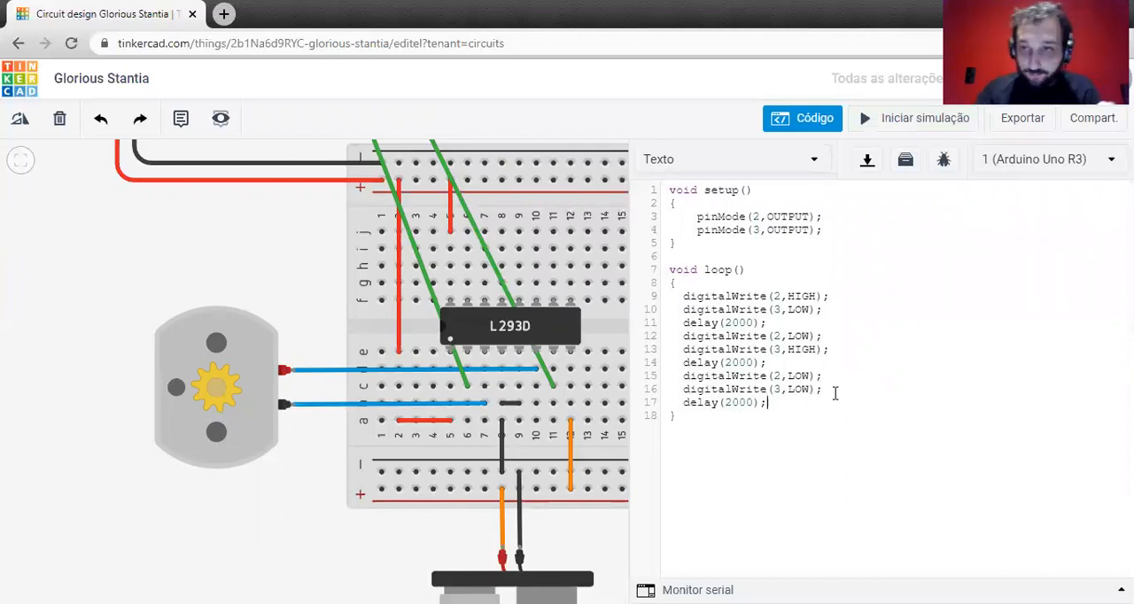
# Run the simulation and compare the motor's rotation with each highlighted command group in loop(), including the final LOW/LOW stop pair.
pyautogui.click(914, 121)
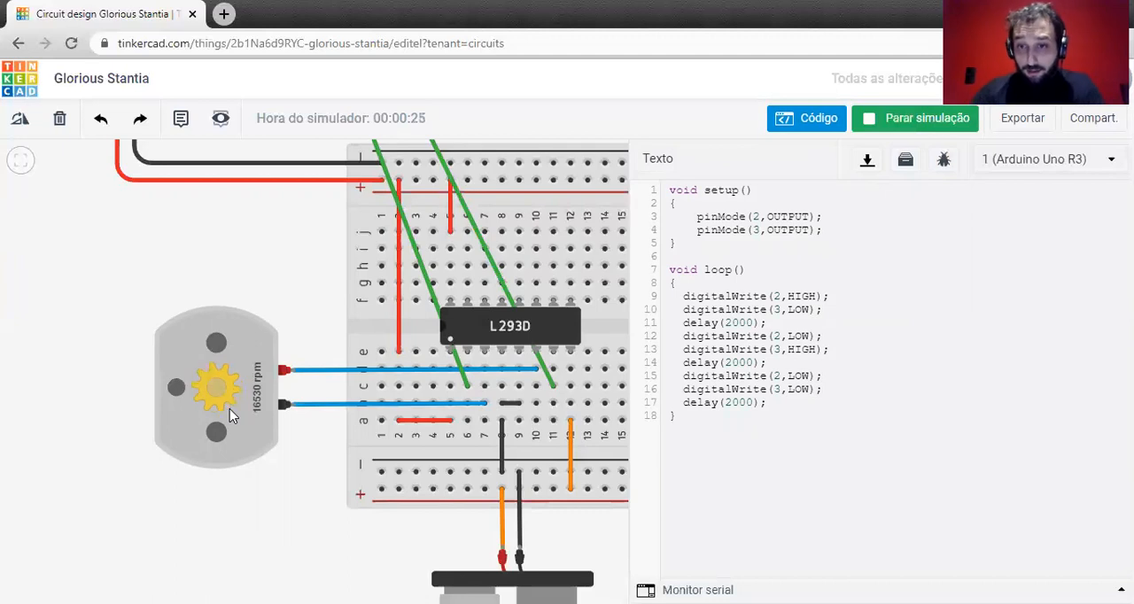
pyautogui.moveTo(850, 311); pyautogui.dragTo(650, 299)
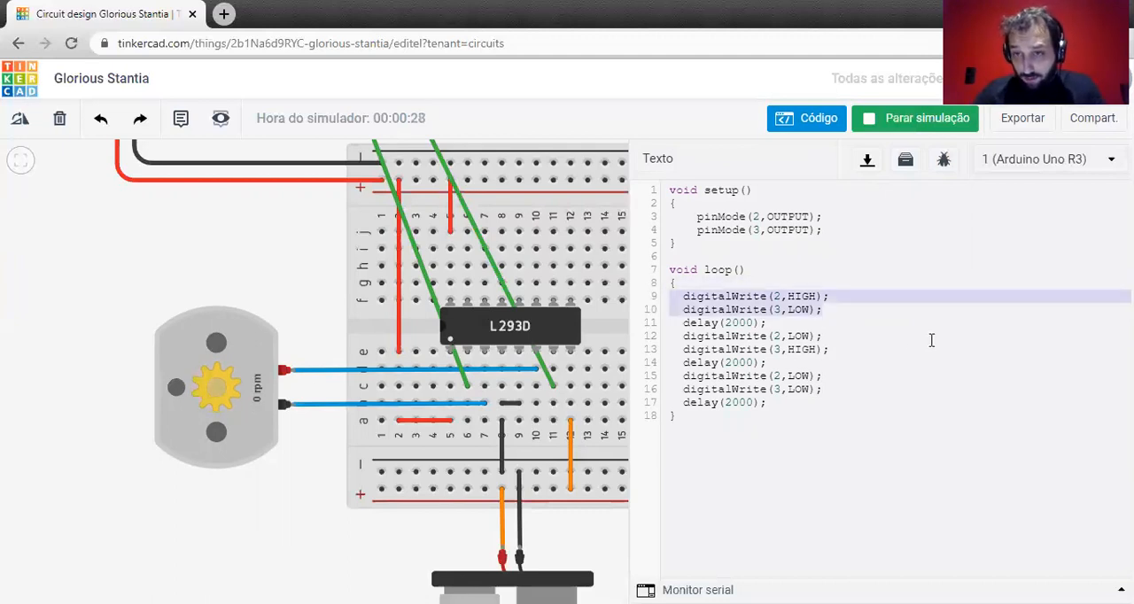
pyautogui.moveTo(780, 362); pyautogui.dragTo(650, 335)
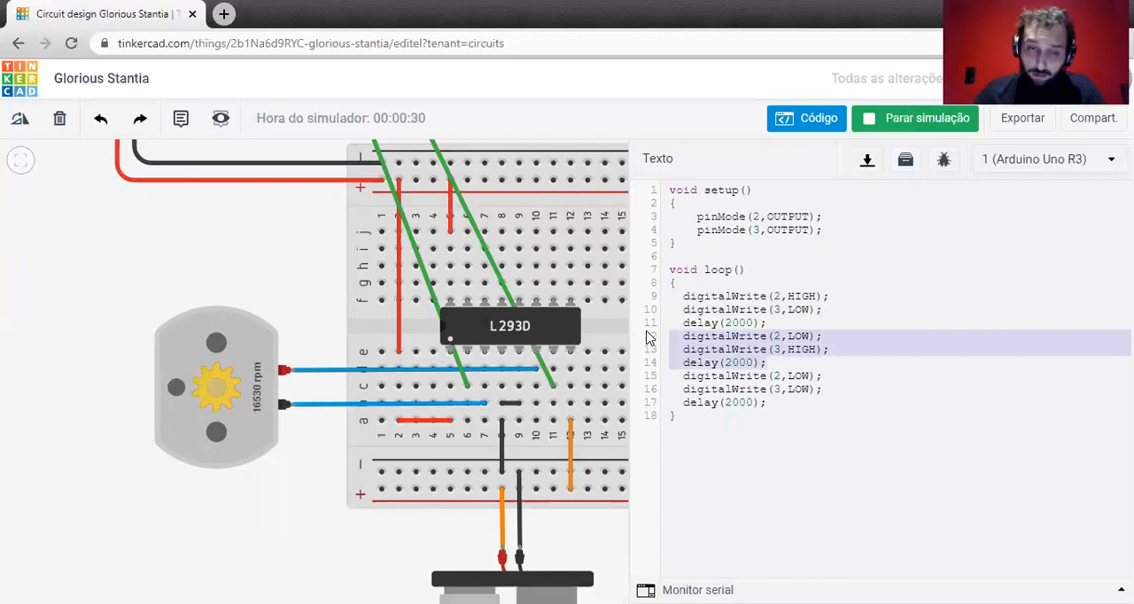
pyautogui.moveTo(842, 390); pyautogui.dragTo(626, 377)
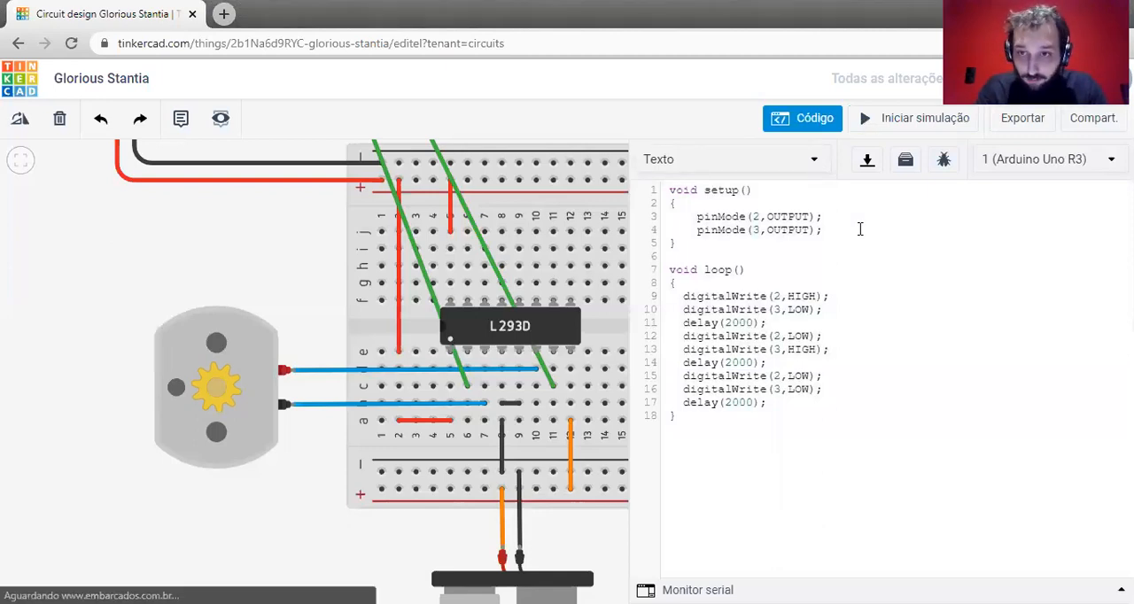
# Add Serial.begin(9600); to setup() after the pinMode line for pin 3.
pyautogui.click(859, 229)
pyautogui.press('Return')
pyautogui.press('Tab')
pyautogui.write('Serial.begin(9600)')
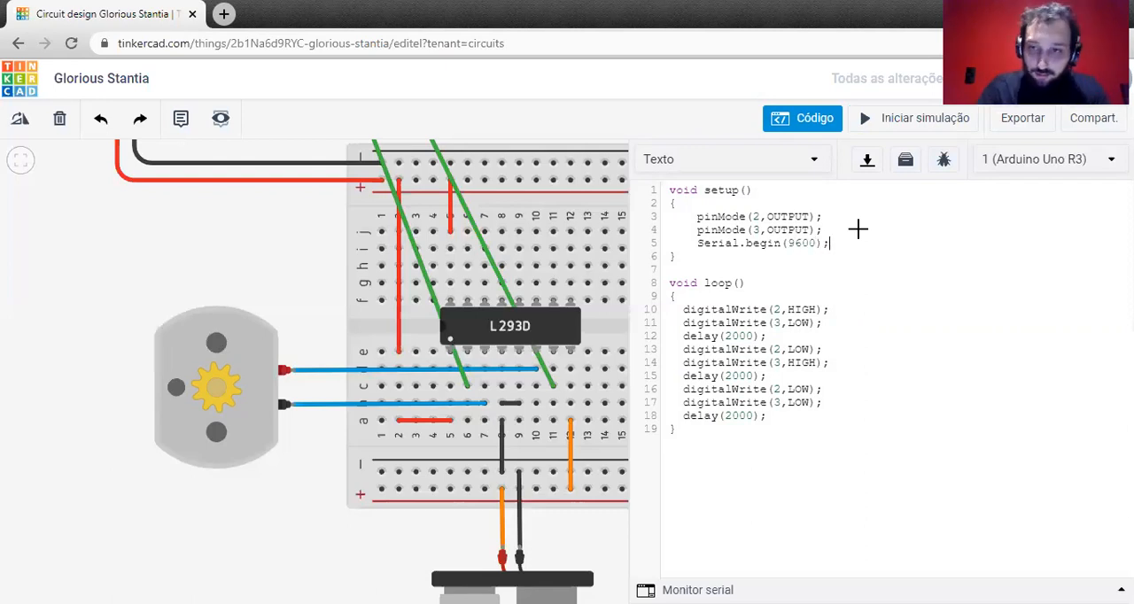
pyautogui.write(';')
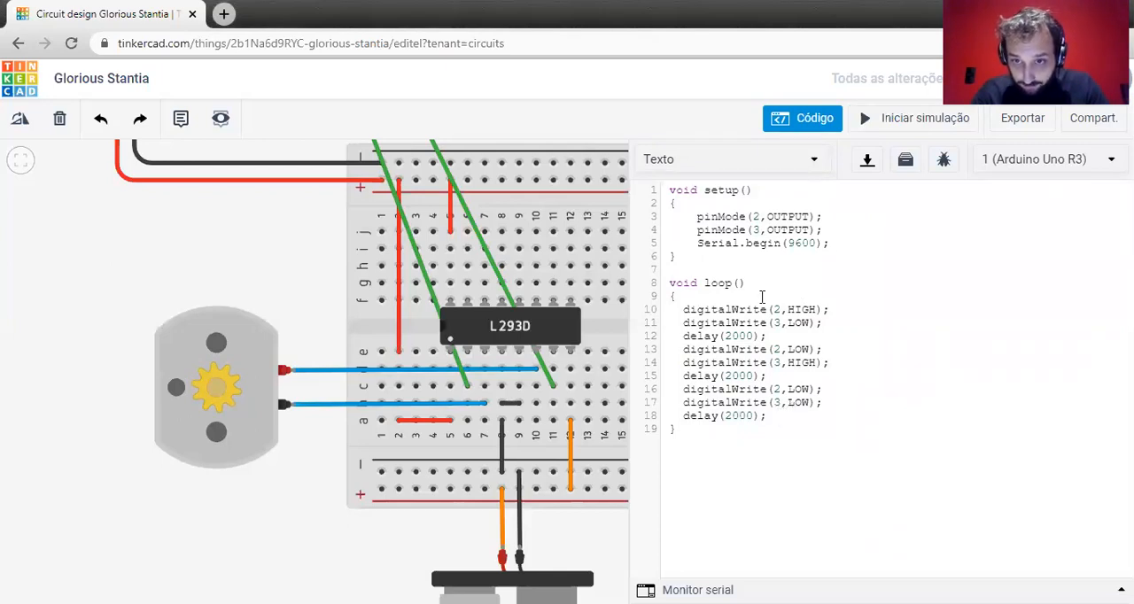
# Move all digitalWrite and delay lines out of loop() to below its closing brace, leaving blank lines between.
pyautogui.moveTo(768, 415); pyautogui.dragTo(663, 309)
pyautogui.hotkey('ctrl', 'c')
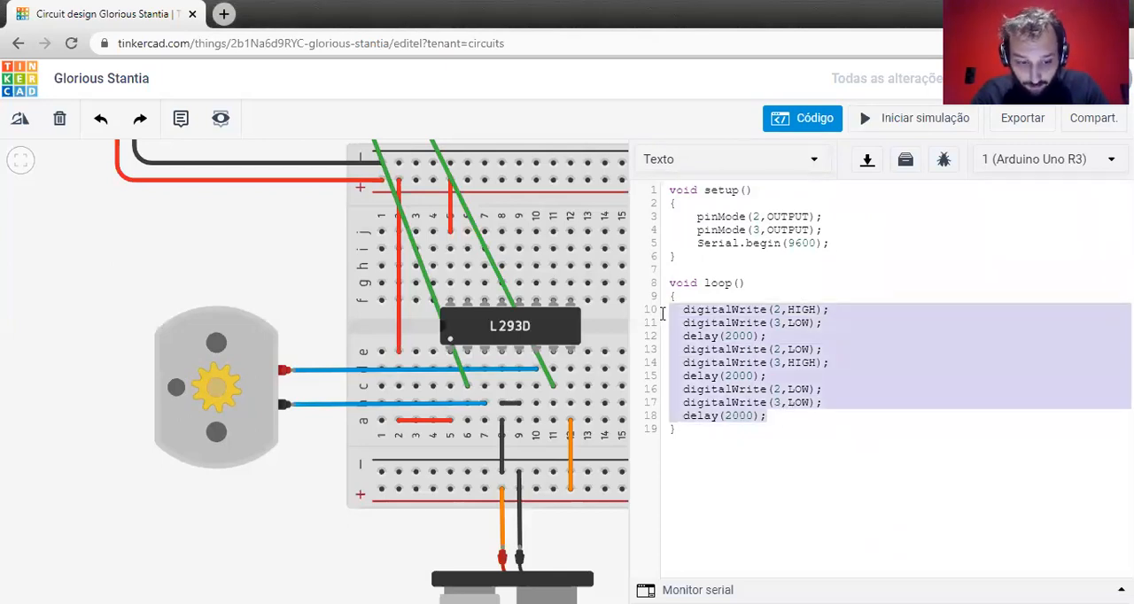
pyautogui.press('BackSpace')
pyautogui.click(739, 366)
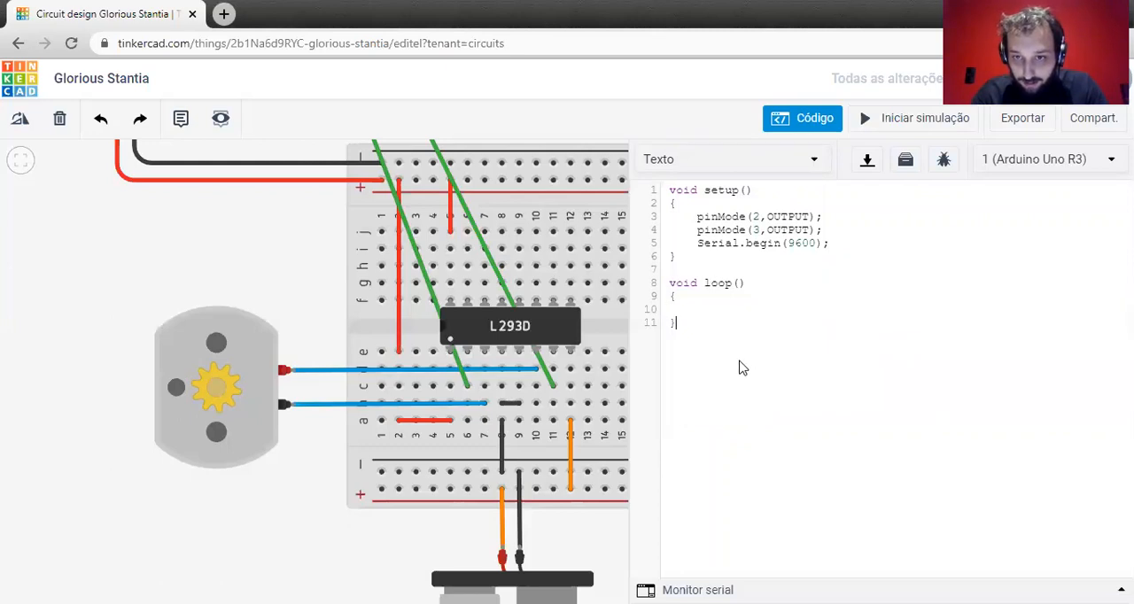
pyautogui.press('Return')
pyautogui.press('Return')
pyautogui.press('Return')
pyautogui.hotkey('ctrl', 'v')
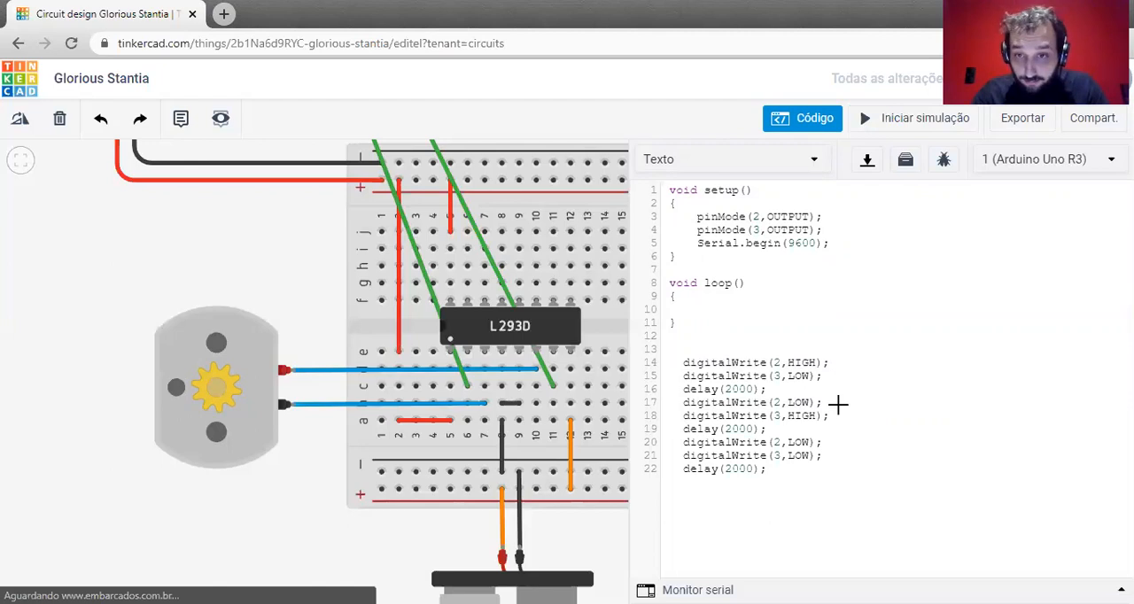
# Add an if(Serial.avalable()) statement with an empty braced block inside loop().
pyautogui.click(709, 301)
pyautogui.press('Return')
pyautogui.write('if')
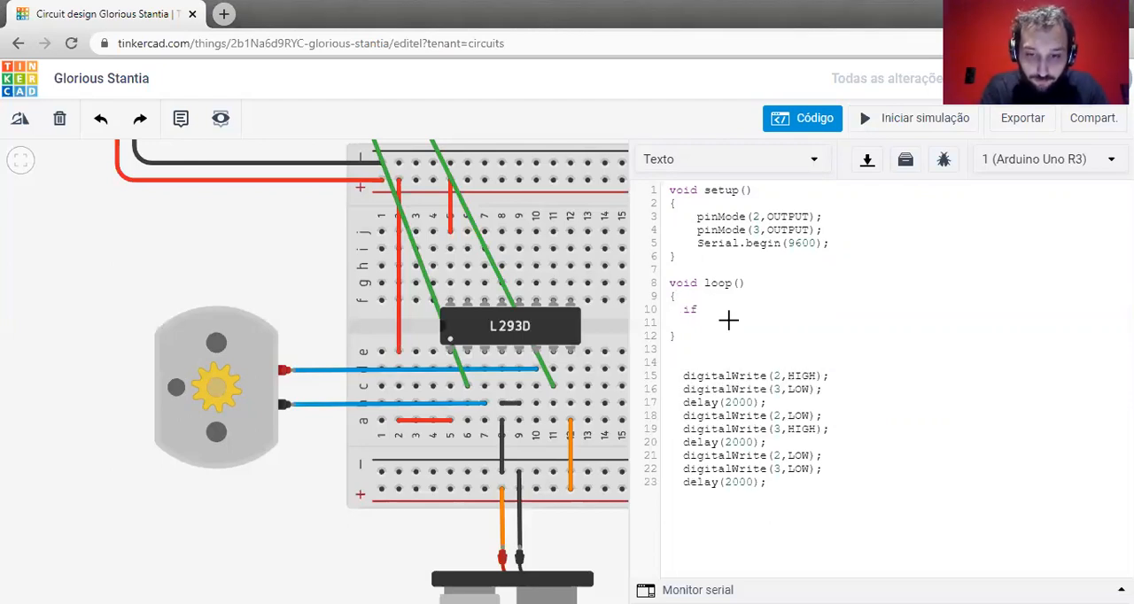
pyautogui.write('(Serial.')
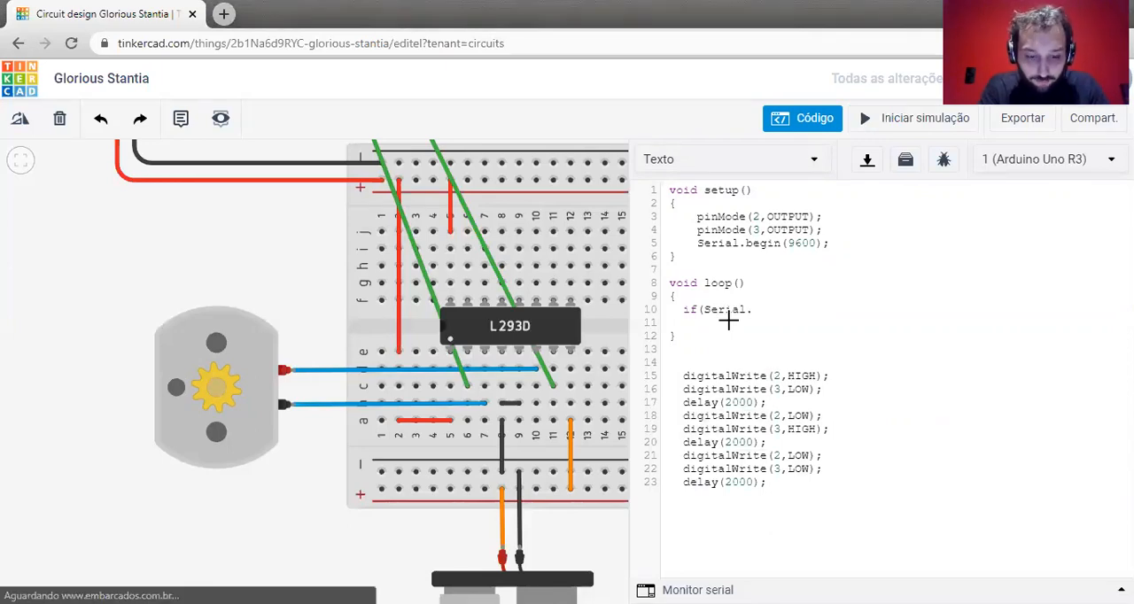
pyautogui.write('aval')
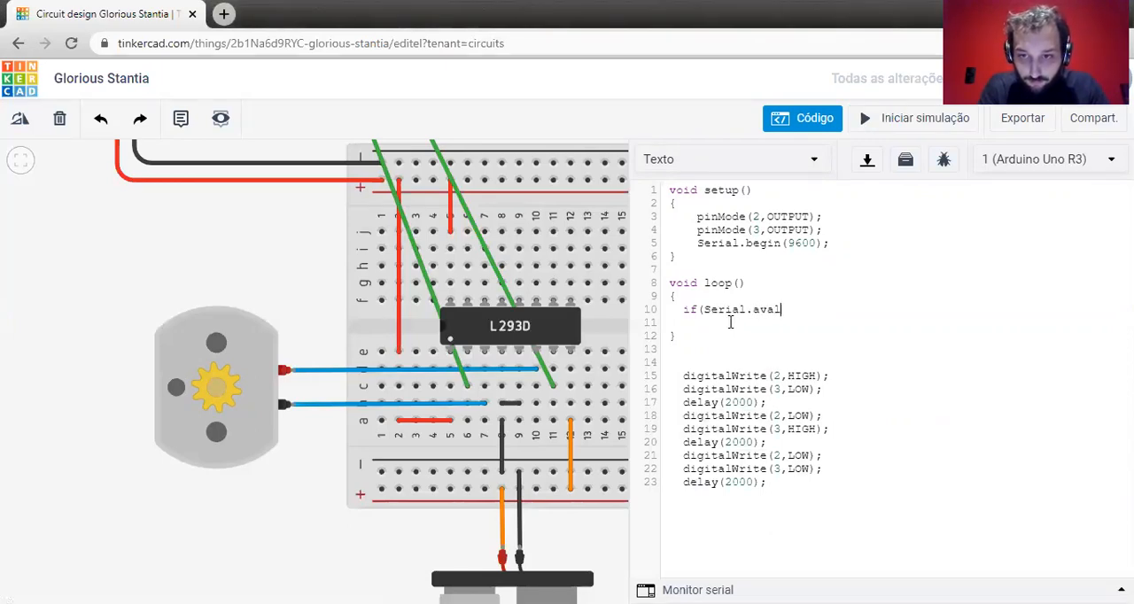
pyautogui.press('BackSpace')
pyautogui.write('ilable())')
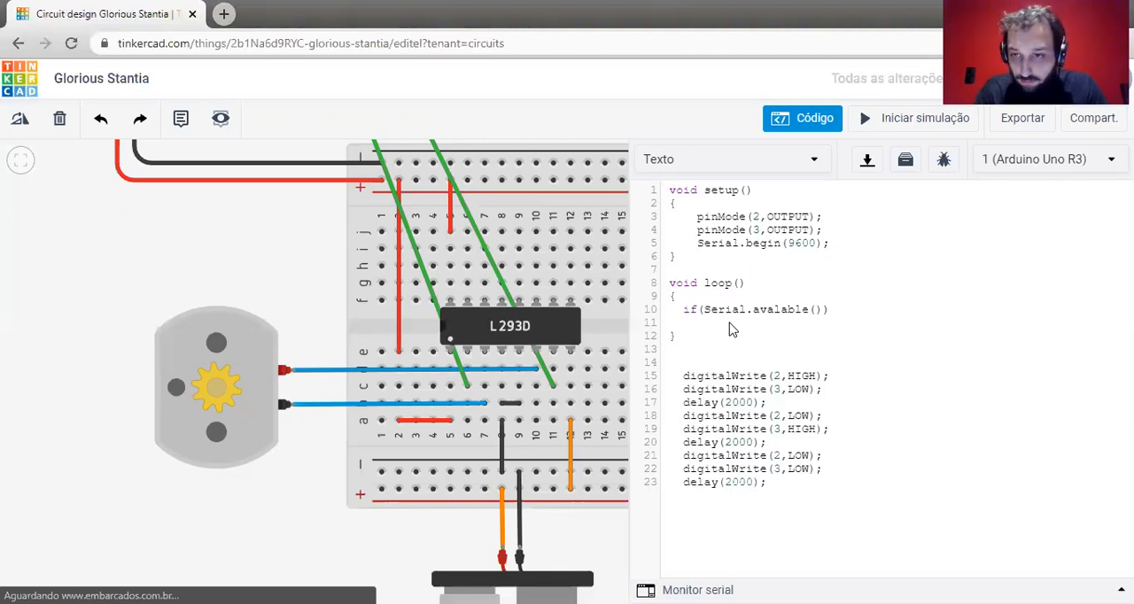
pyautogui.press('Return')
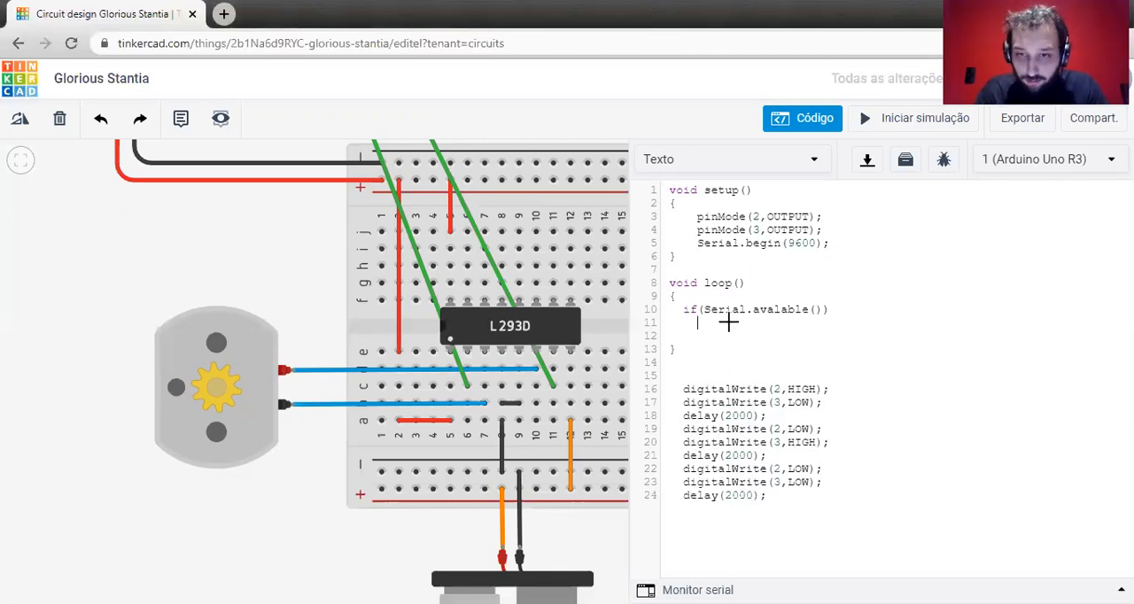
pyautogui.write('{')
pyautogui.press('Return')
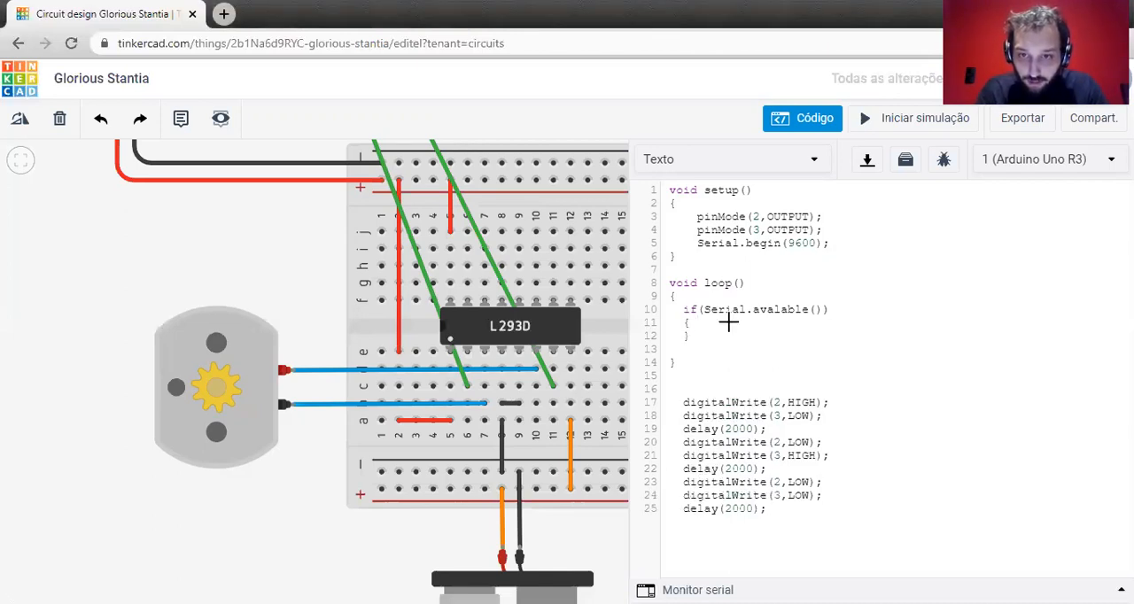
pyautogui.press('Return')
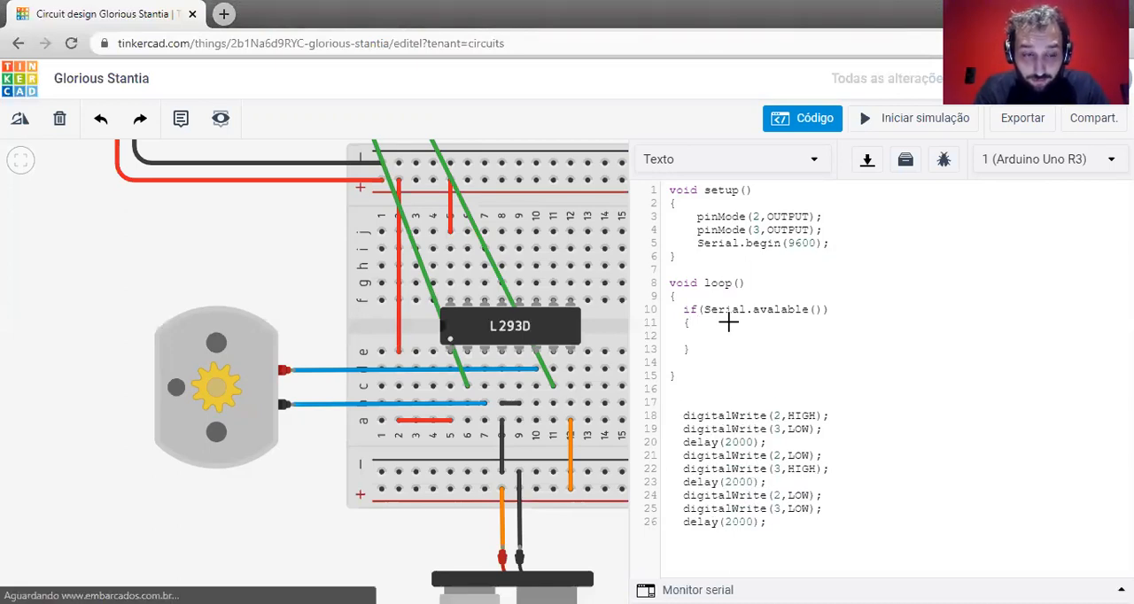
# Store the incoming serial character inside the if block with byte letra = Serial.read();.
pyautogui.write('Serial.read();')
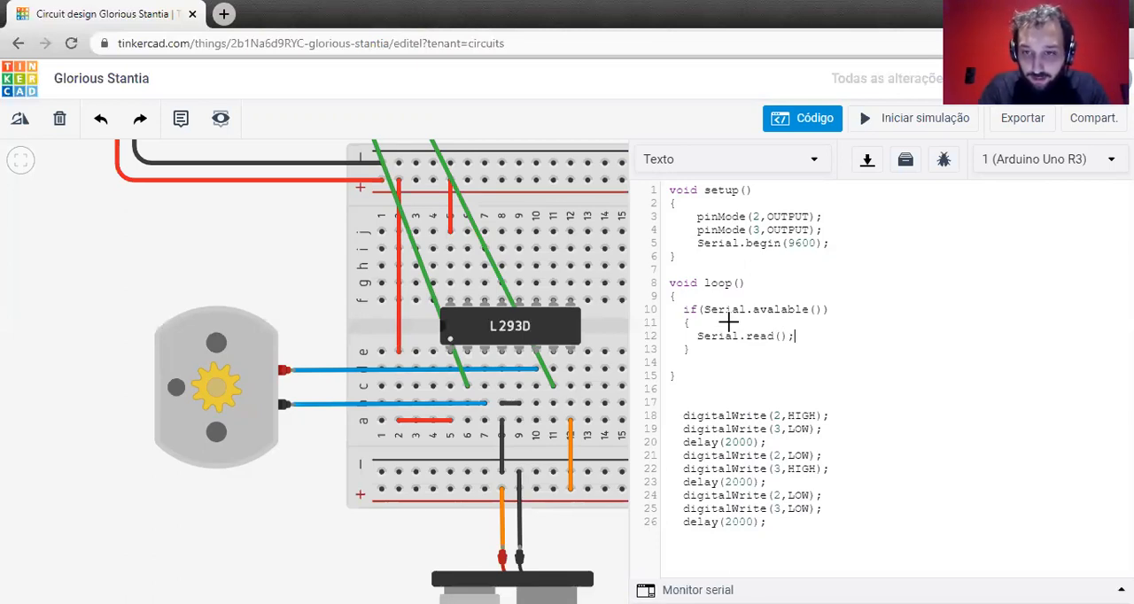
pyautogui.hotkey('ctrl', 'Left')
pyautogui.hotkey('ctrl', 'Left')
pyautogui.hotkey('ctrl', 'Left')
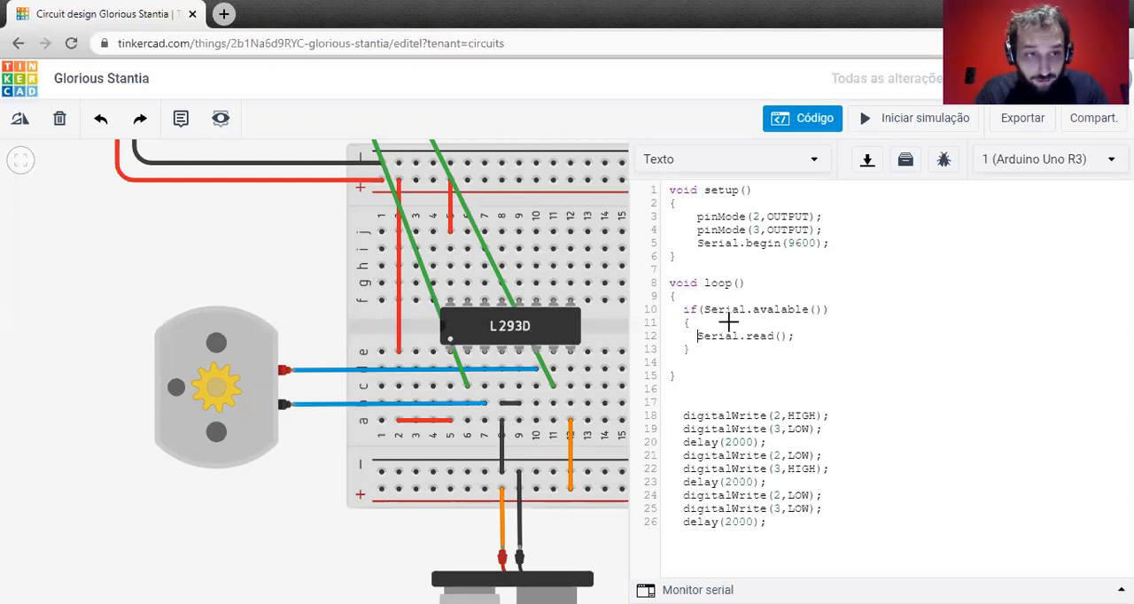
pyautogui.write('byte')
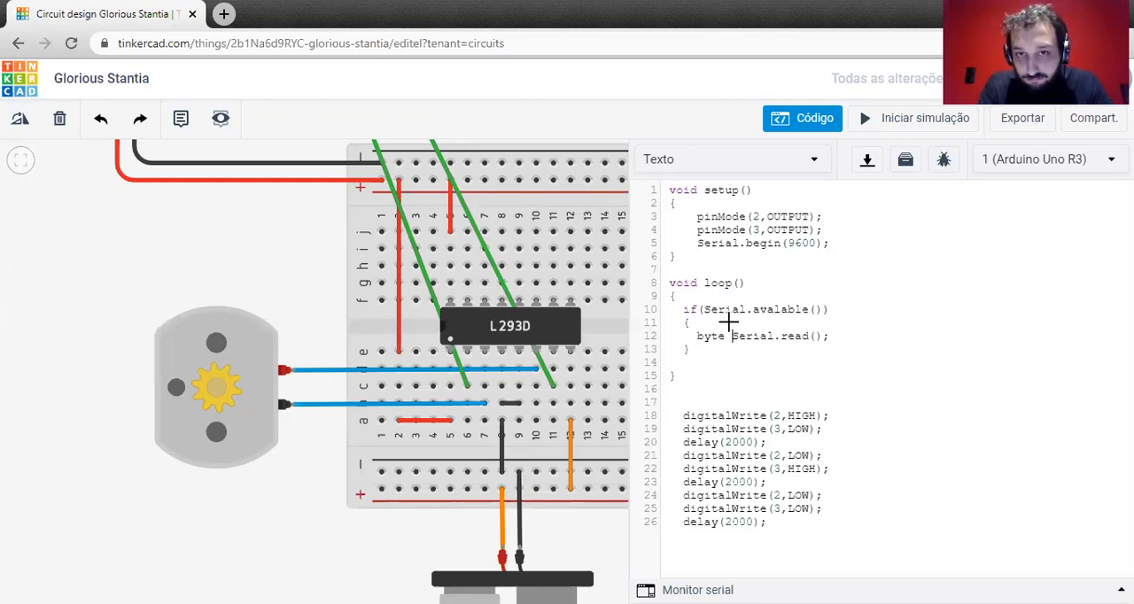
pyautogui.write('letra =')
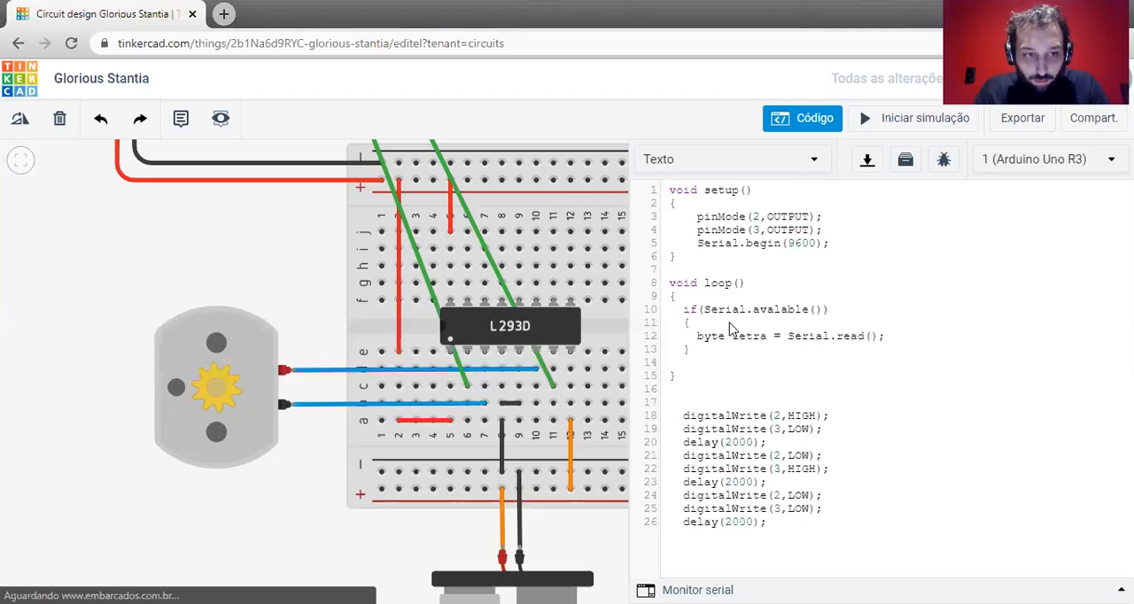
pyautogui.press('End')
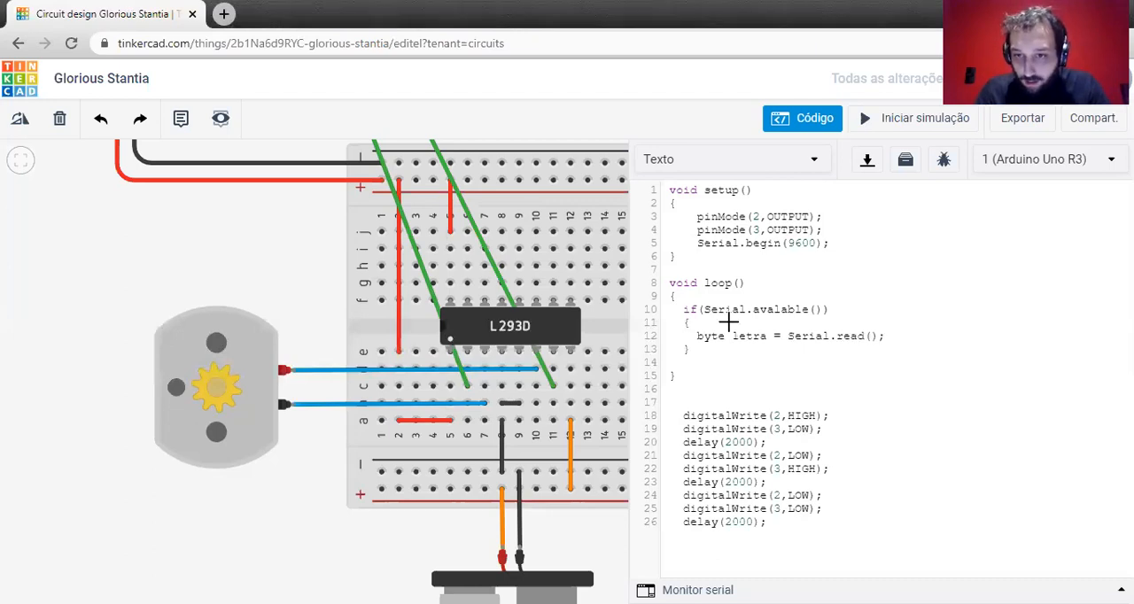
# Add a nested if(letra = 'D') statement with an empty braced block below the Serial.read() line.
pyautogui.press('Return')
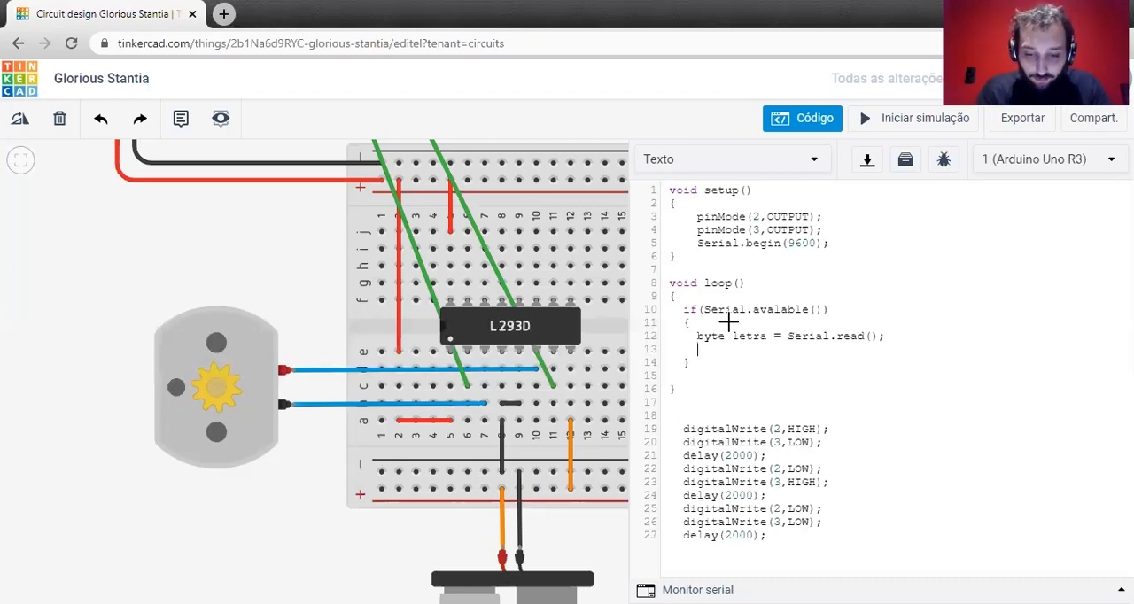
pyautogui.write('if(L')
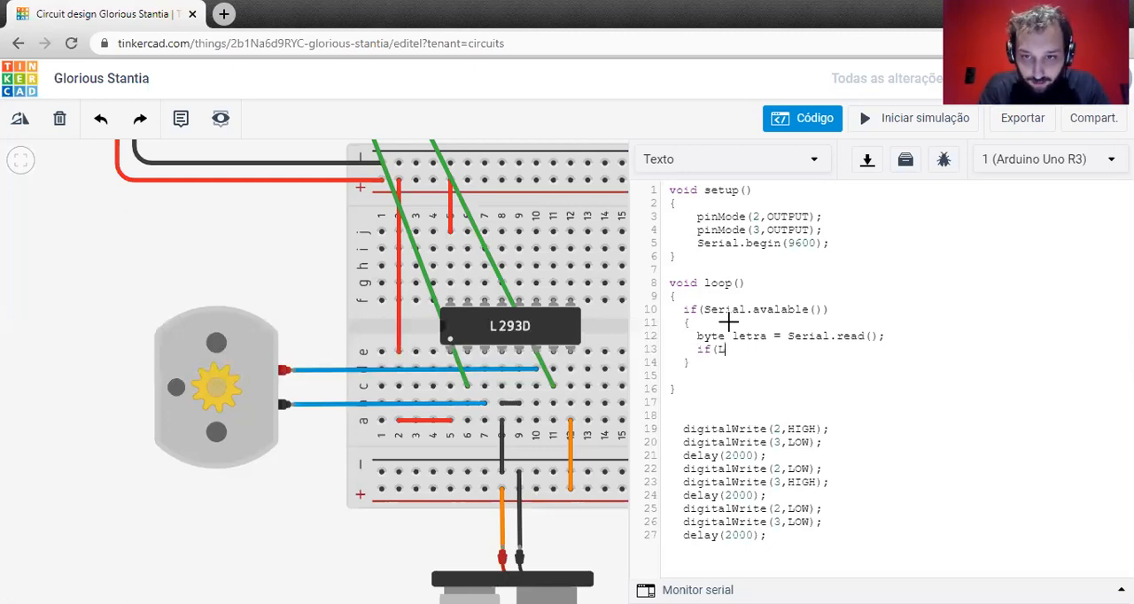
pyautogui.press('BackSpace')
pyautogui.write('let')
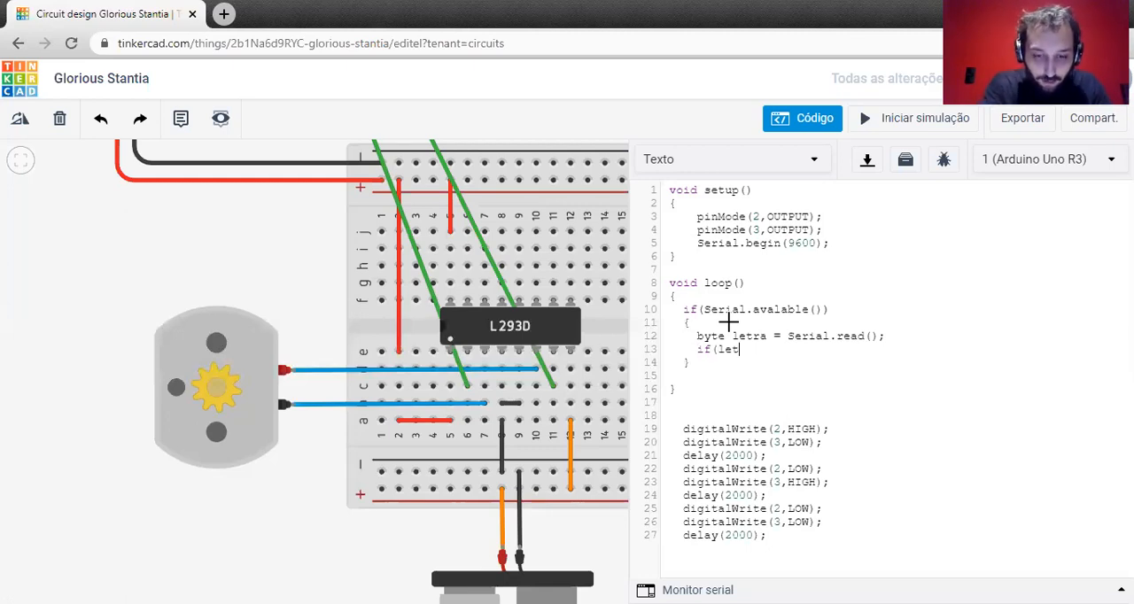
pyautogui.write("ra = 'D'")
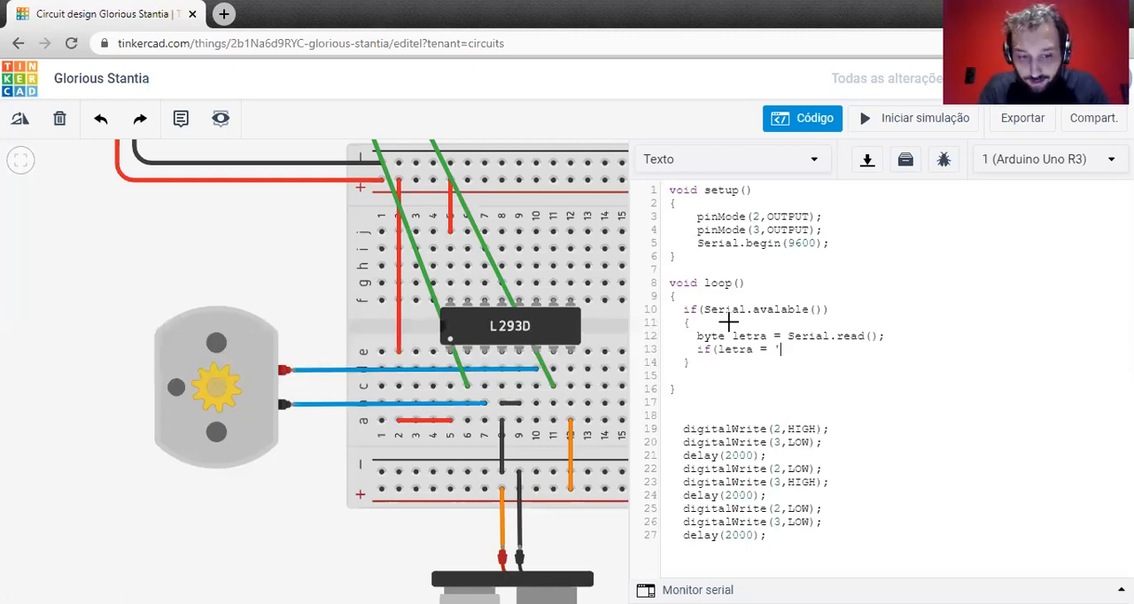
pyautogui.press('BackSpace')
pyautogui.write("')")
pyautogui.press('Return')
pyautogui.write('{')
pyautogui.press('Return')
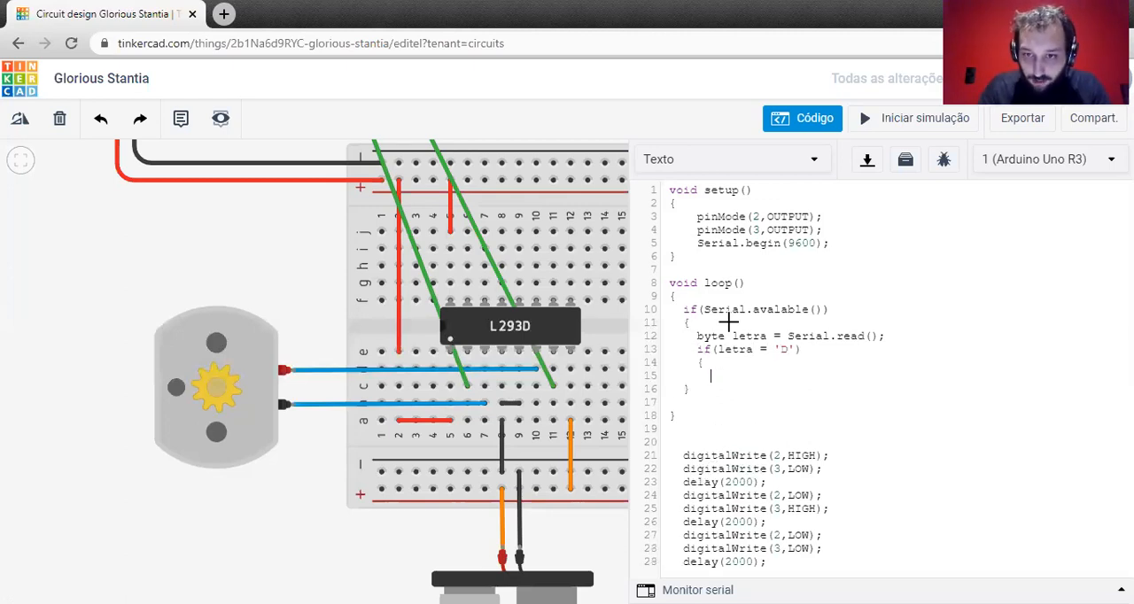
pyautogui.press('Return')
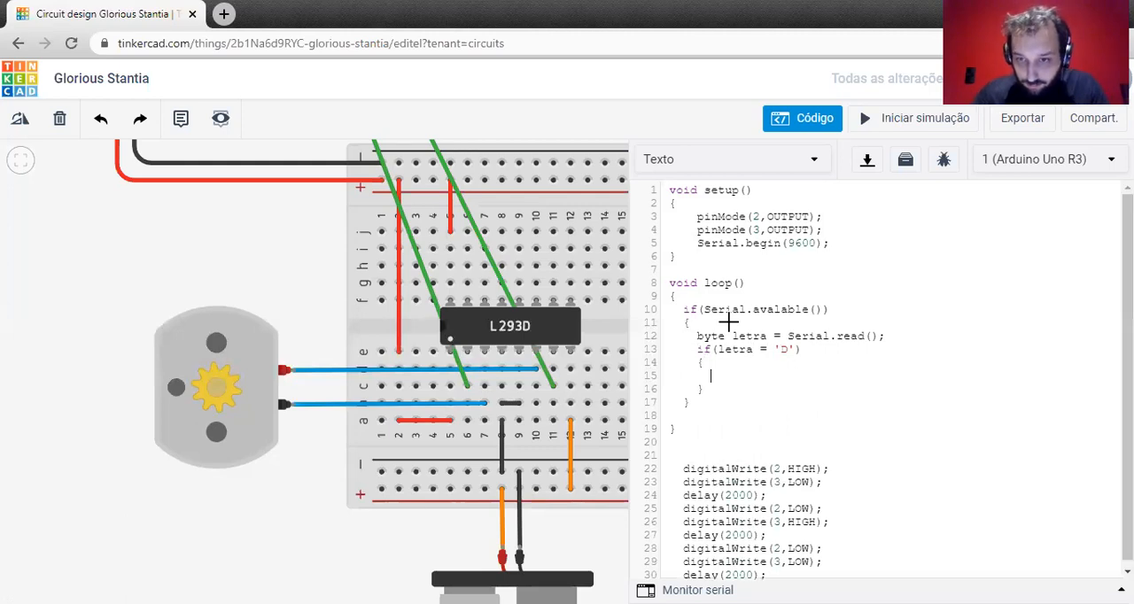
# Move digitalWrite(2,HIGH); and digitalWrite(3,LOW); from below loop() into the 'D' block and indent them.
pyautogui.moveTo(824, 482); pyautogui.dragTo(671, 472)
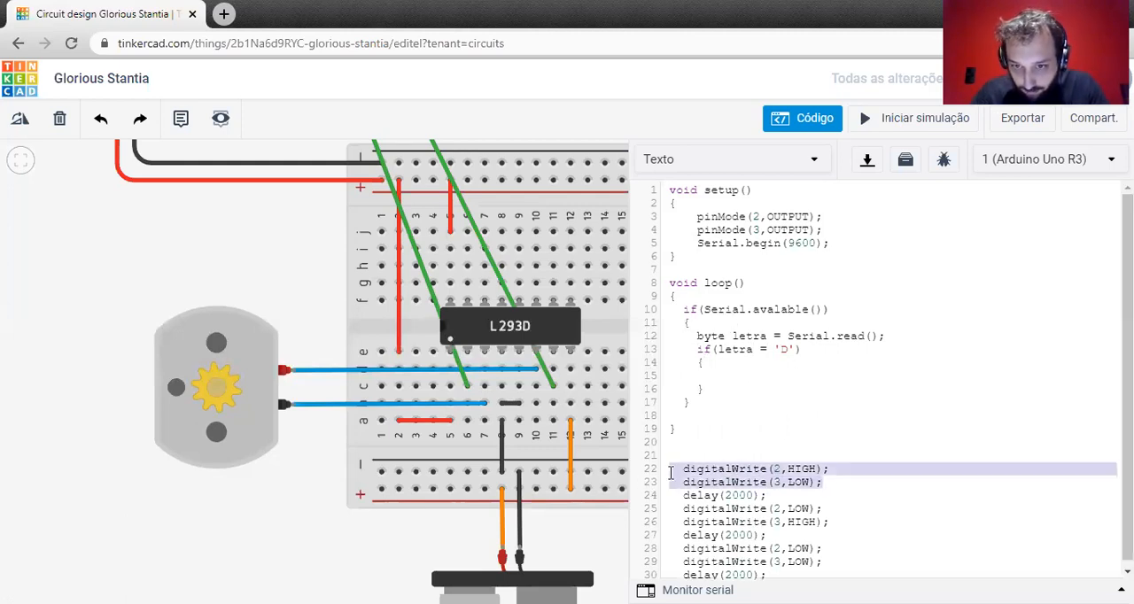
pyautogui.hotkey('ctrl', 'x')
pyautogui.click(739, 376)
pyautogui.hotkey('ctrl', 'v')
pyautogui.click(684, 390)
pyautogui.press('Tab')
pyautogui.press('Tab')
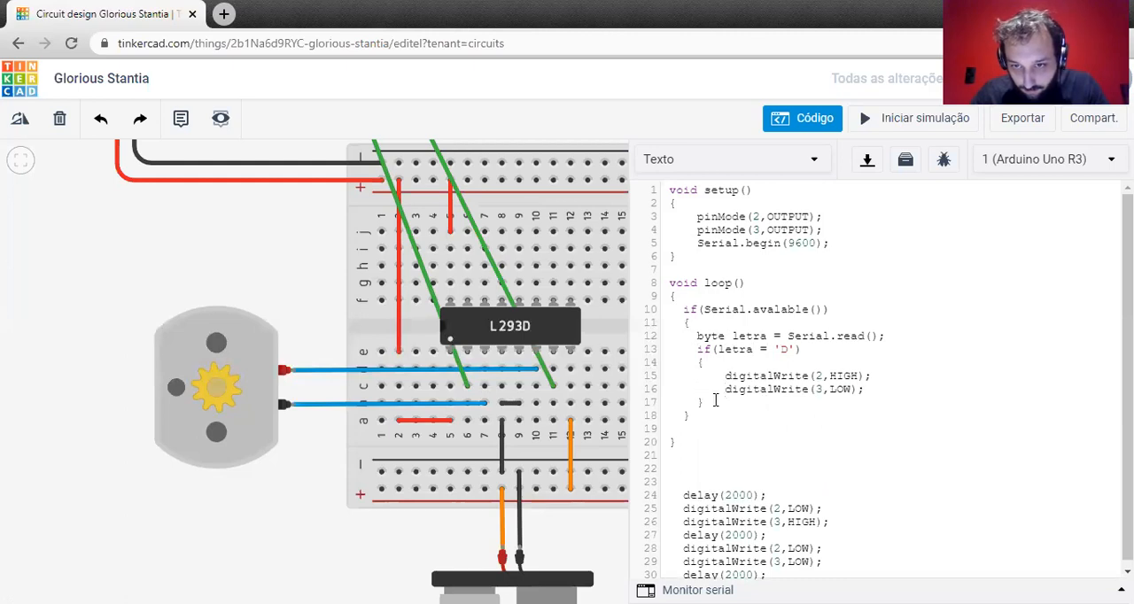
# Add an else if (letra == 'E') branch with an empty braced block, and correct the 'D' condition to use ==.
pyautogui.click(715, 400)
pyautogui.press('Return')
pyautogui.write('else if (')
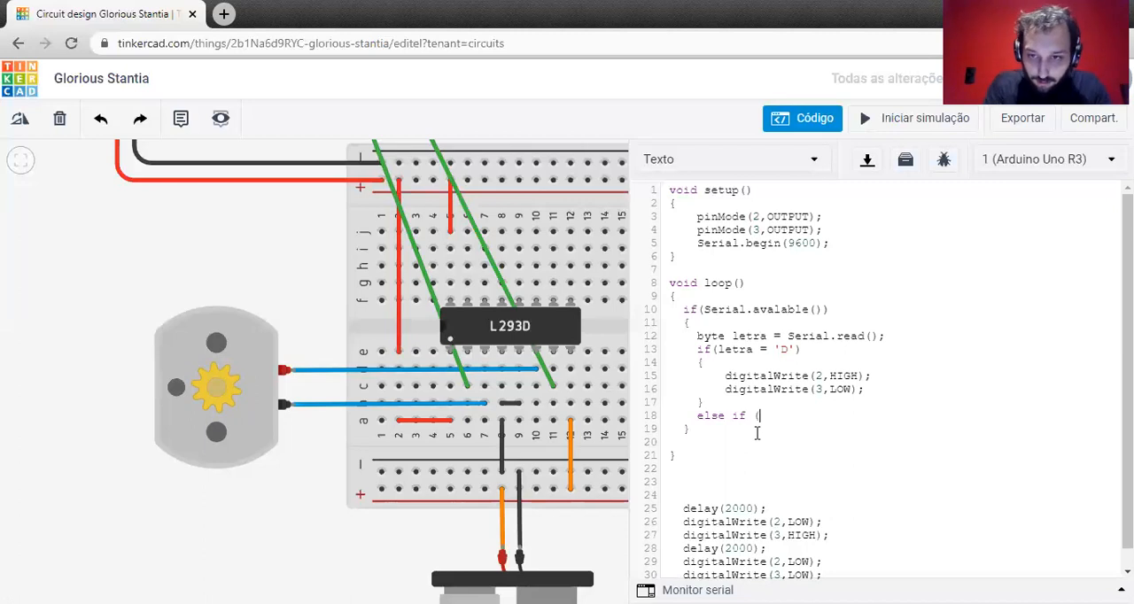
pyautogui.click(767, 350)
pyautogui.write('=')
pyautogui.click(764, 418)
pyautogui.write("letra == 'E');")
pyautogui.press('BackSpace')
pyautogui.press('Return')
pyautogui.write('{')
pyautogui.press('Return')
pyautogui.press('Return')
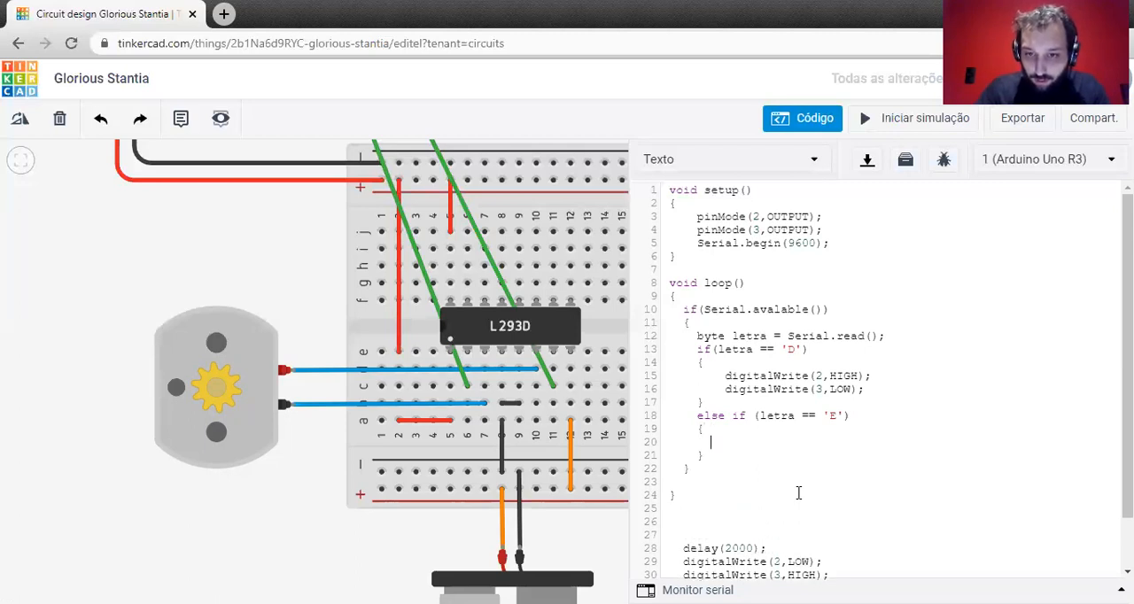
# Move digitalWrite(2,LOW); and digitalWrite(3,HIGH); from below loop() into the 'E' block and indent them.
pyautogui.scroll(-1, 798, 492)
pyautogui.moveTo(837, 515); pyautogui.dragTo(669, 501)
pyautogui.hotkey('ctrl', 'x')
pyautogui.click(760, 400)
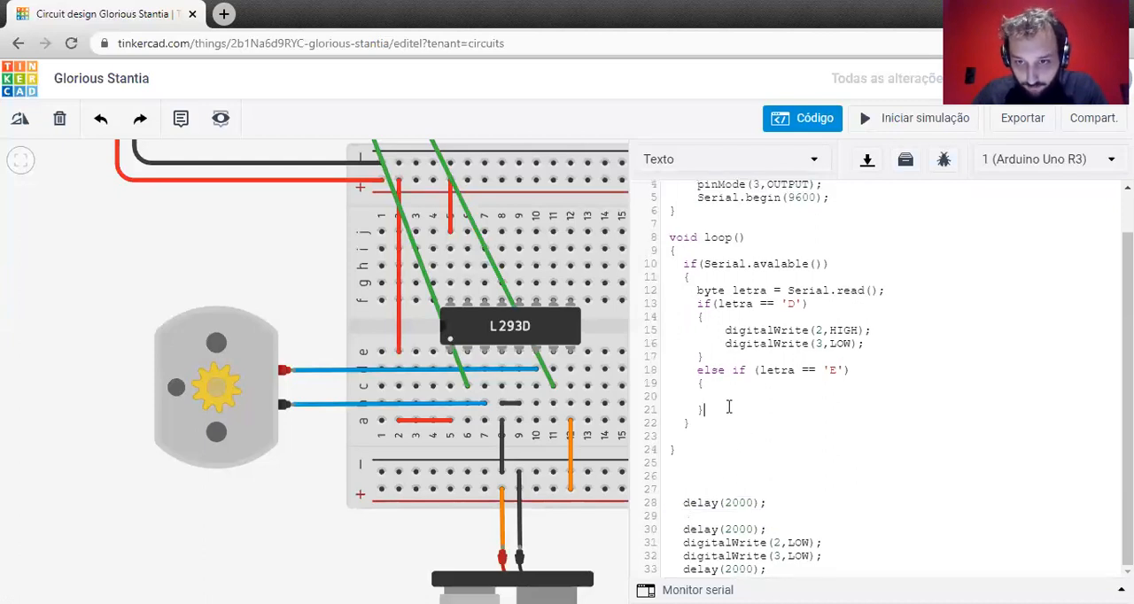
pyautogui.hotkey('ctrl', 'v')
pyautogui.click(684, 411)
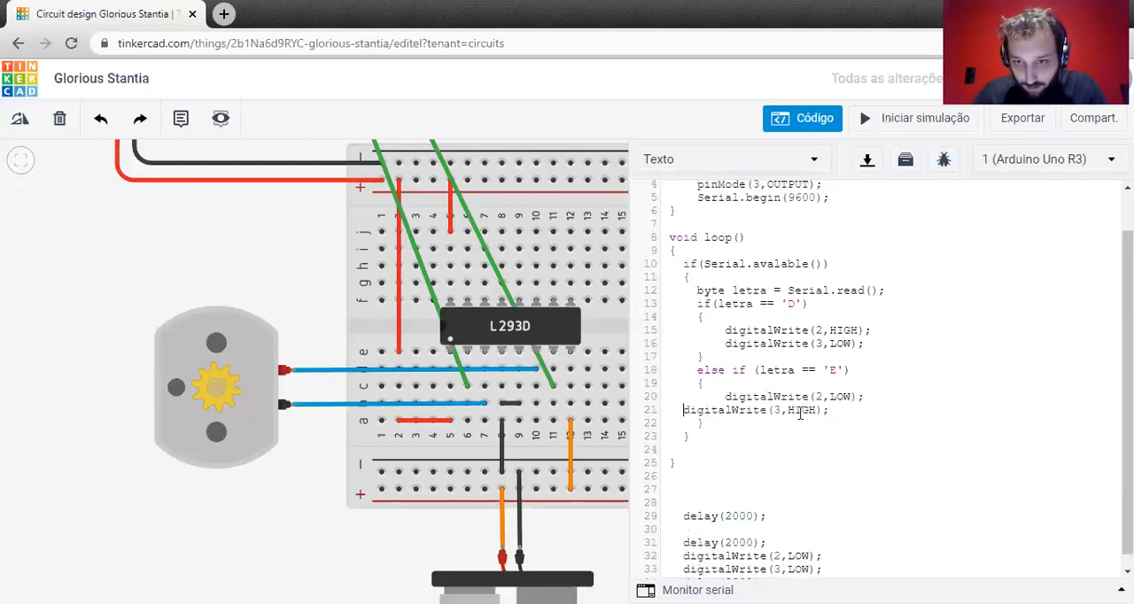
pyautogui.press('Tab')
pyautogui.press('Tab')
pyautogui.press('Tab')
# Add an else if (letra == 'P') branch with an empty braced block after the 'E' block.
pyautogui.click(730, 422)
pyautogui.press('Return')
pyautogui.write('else if')
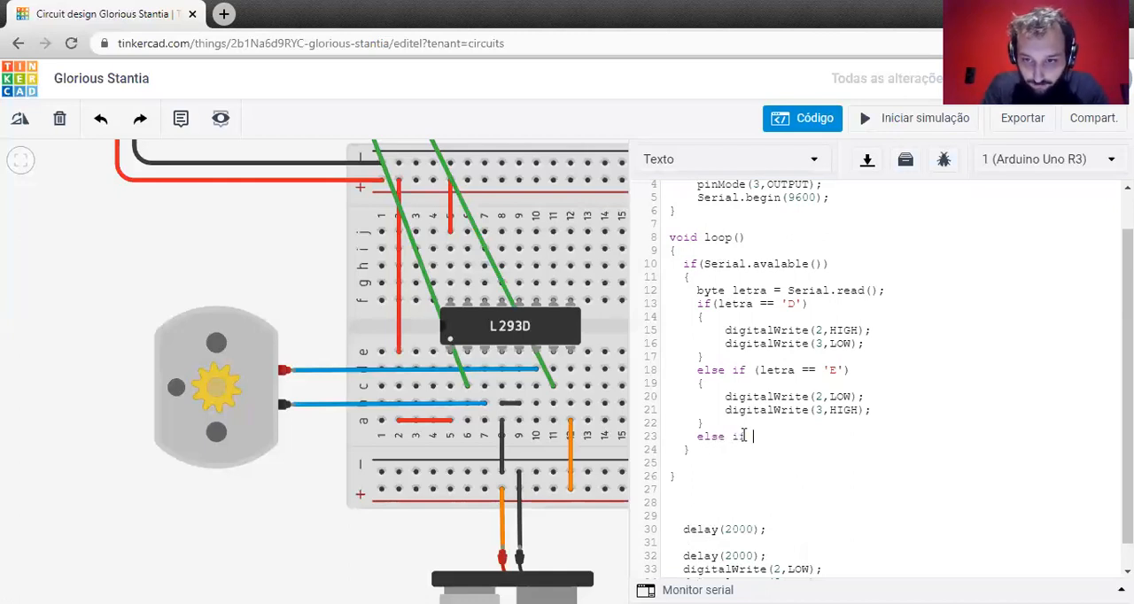
pyautogui.write('(le')
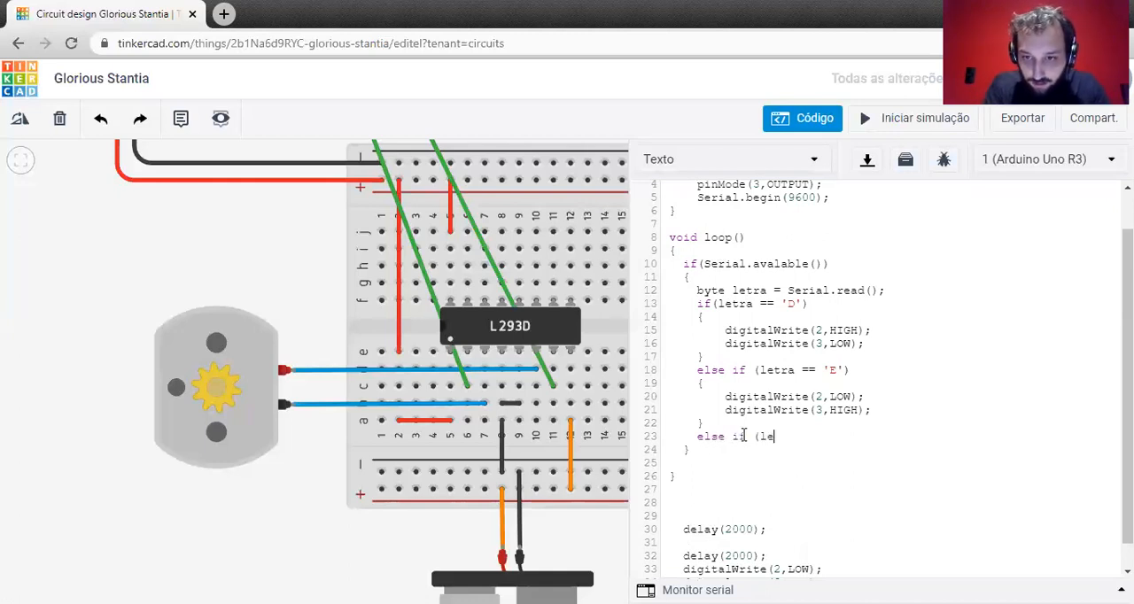
pyautogui.write("tra == 'P")
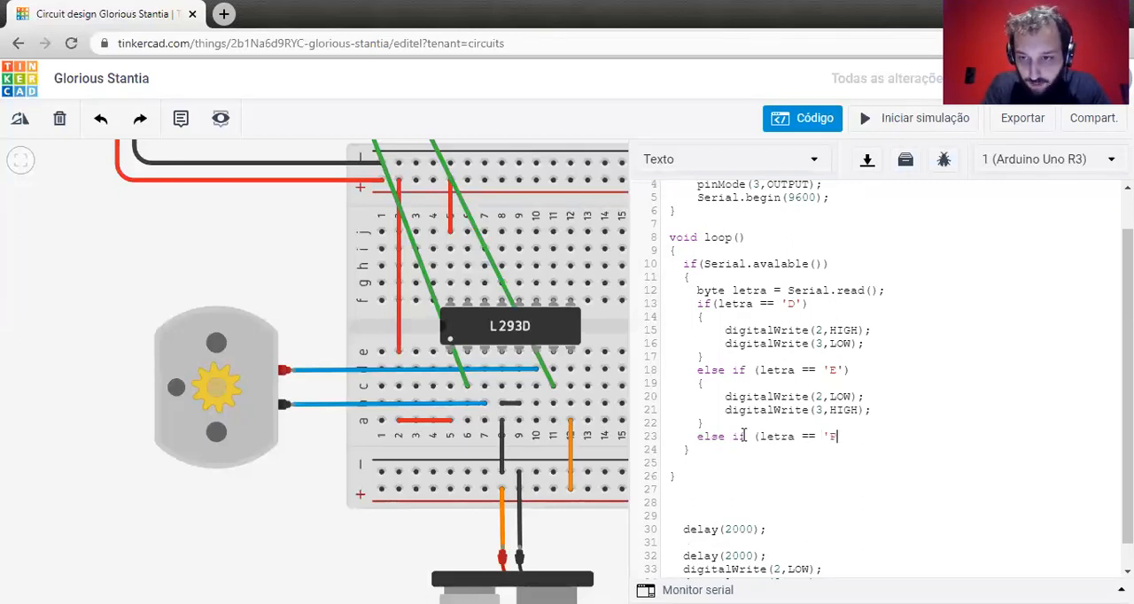
pyautogui.press('Return')
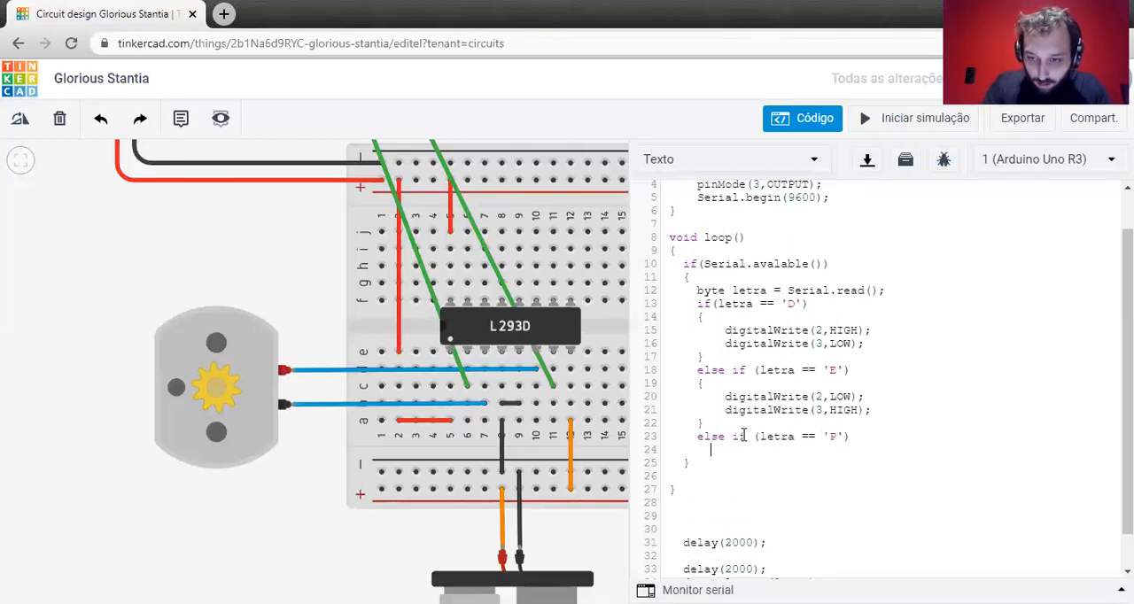
pyautogui.write('{')
pyautogui.press('Return')
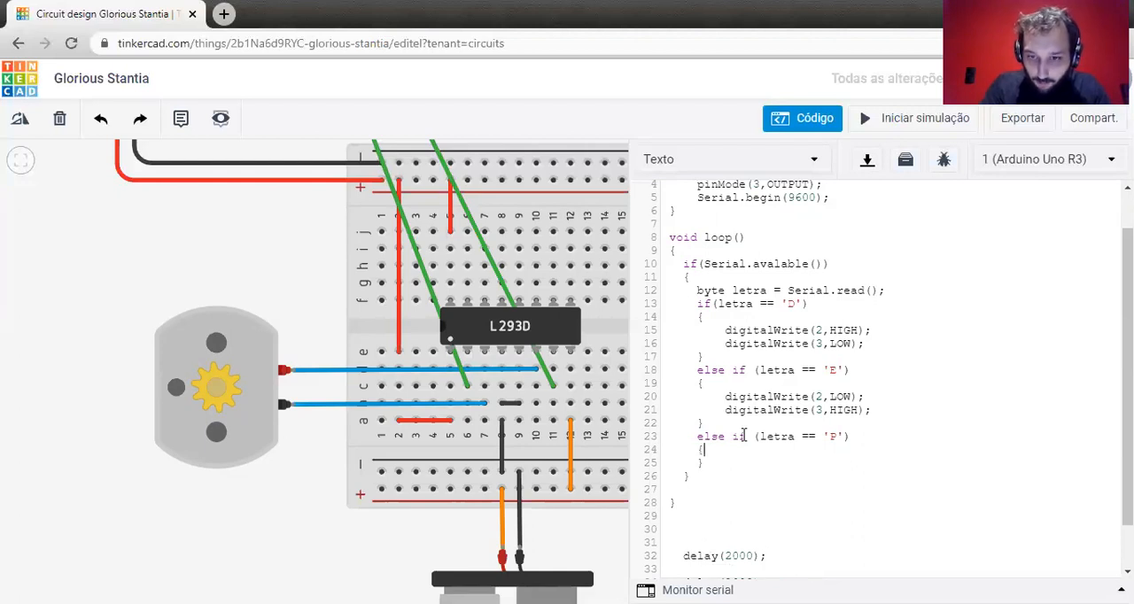
pyautogui.press('Return')
# Move digitalWrite(2,LOW); and digitalWrite(3,LOW); from below loop() into the 'P' block.
pyautogui.scroll(-1, 798, 475)
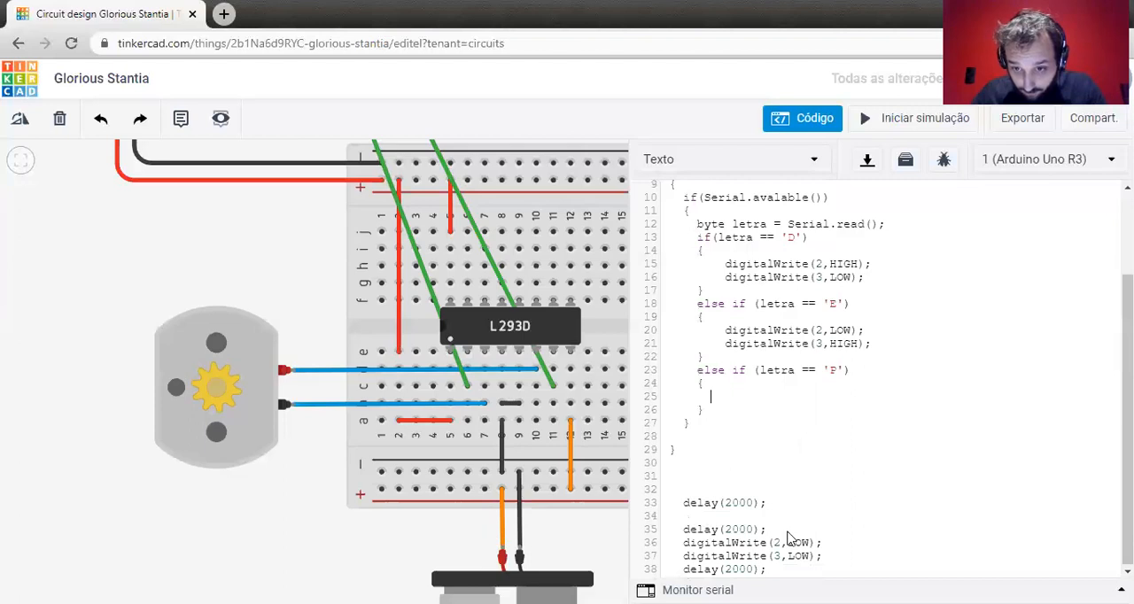
pyautogui.moveTo(824, 555); pyautogui.dragTo(646, 548)
pyautogui.hotkey('ctrl', 'x')
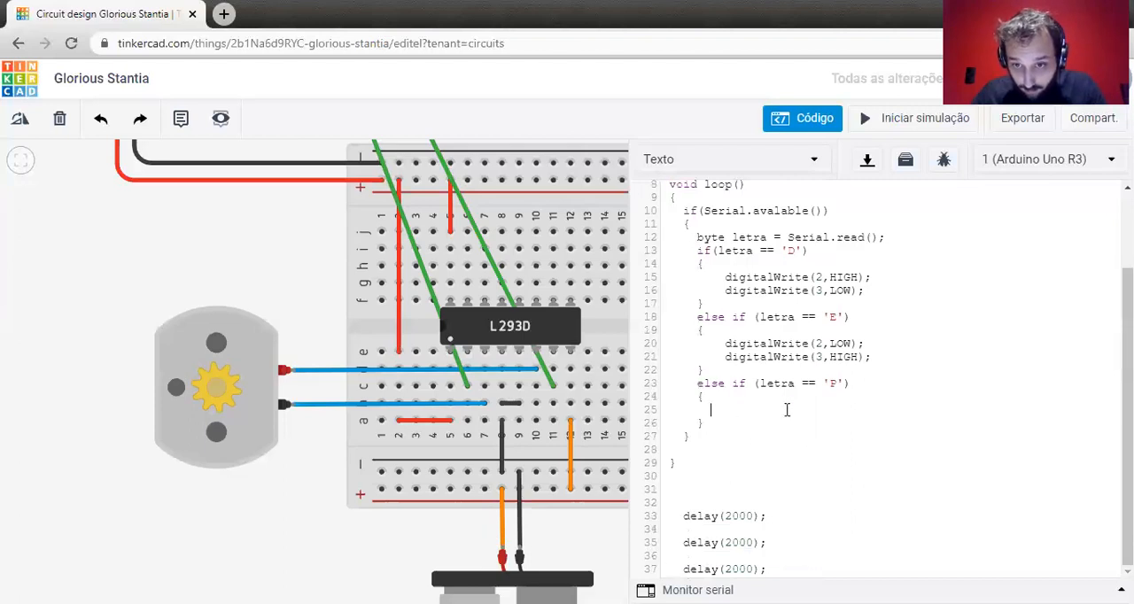
pyautogui.click(787, 410)
pyautogui.hotkey('ctrl', 'v')
# Delete the leftover delay(2000); lines and surplus blank lines below the end of loop().
pyautogui.moveTo(778, 562); pyautogui.dragTo(667, 488)
pyautogui.press('BackSpace')
pyautogui.moveTo(810, 568); pyautogui.dragTo(658, 568)
pyautogui.press('BackSpace')
pyautogui.press('BackSpace')
pyautogui.press('BackSpace')
# Indent digitalWrite(3,LOW); in the 'P' block to align with the line above it.
pyautogui.click(839, 506)
pyautogui.press('Home')
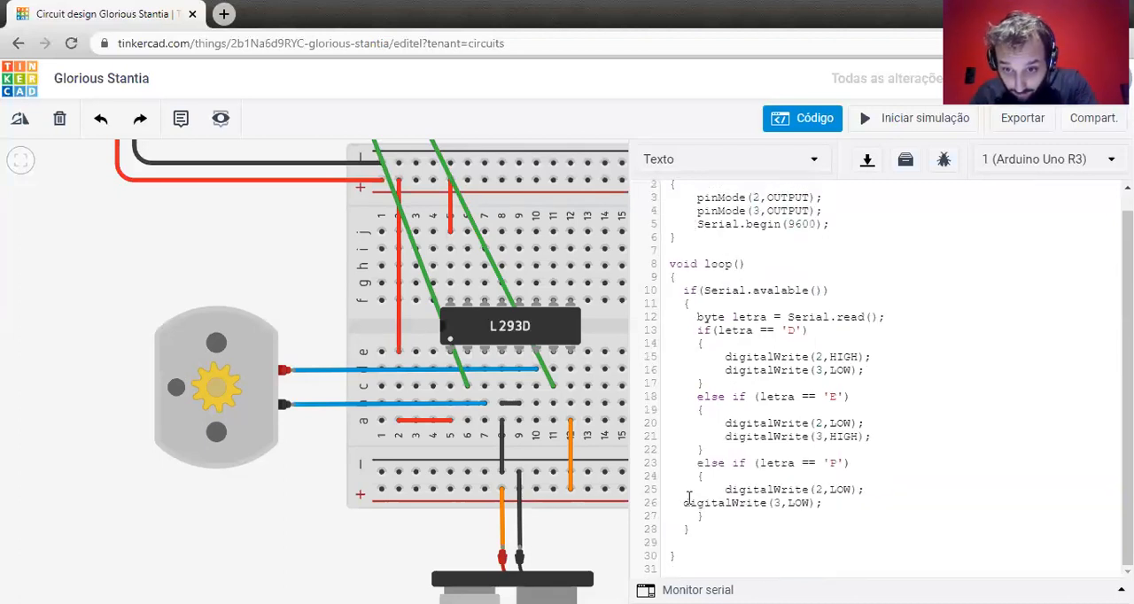
pyautogui.press('Tab')
pyautogui.press('Tab')
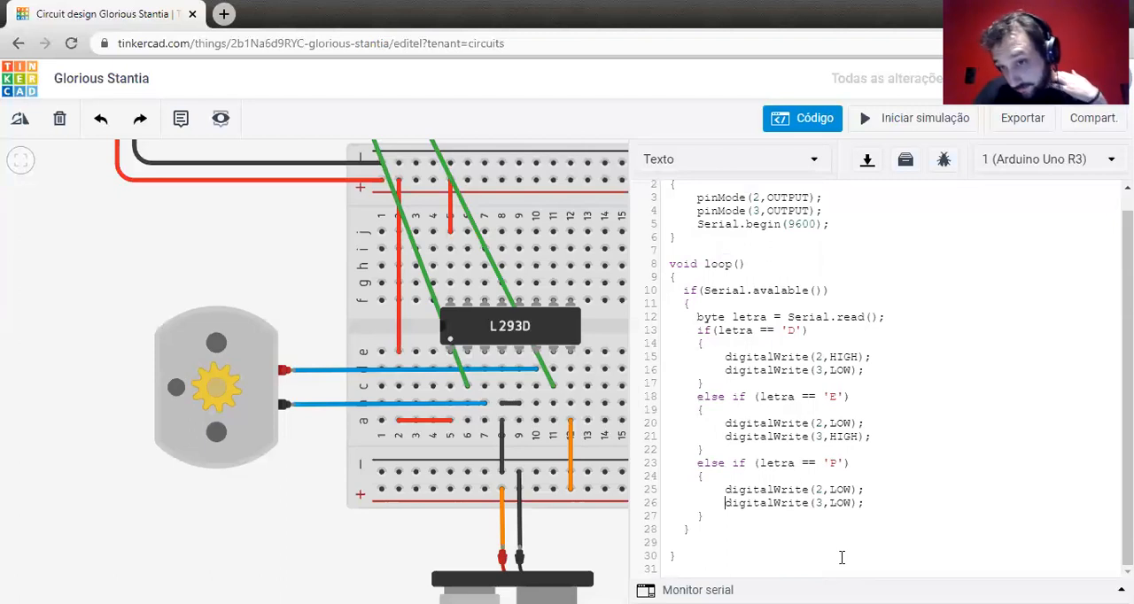
# Review the 'D' condition and the letra variable in its declaration and in the 'D', 'E' and 'P' comparisons.
pyautogui.moveTo(807, 331); pyautogui.dragTo(708, 321)
pyautogui.click(813, 336)
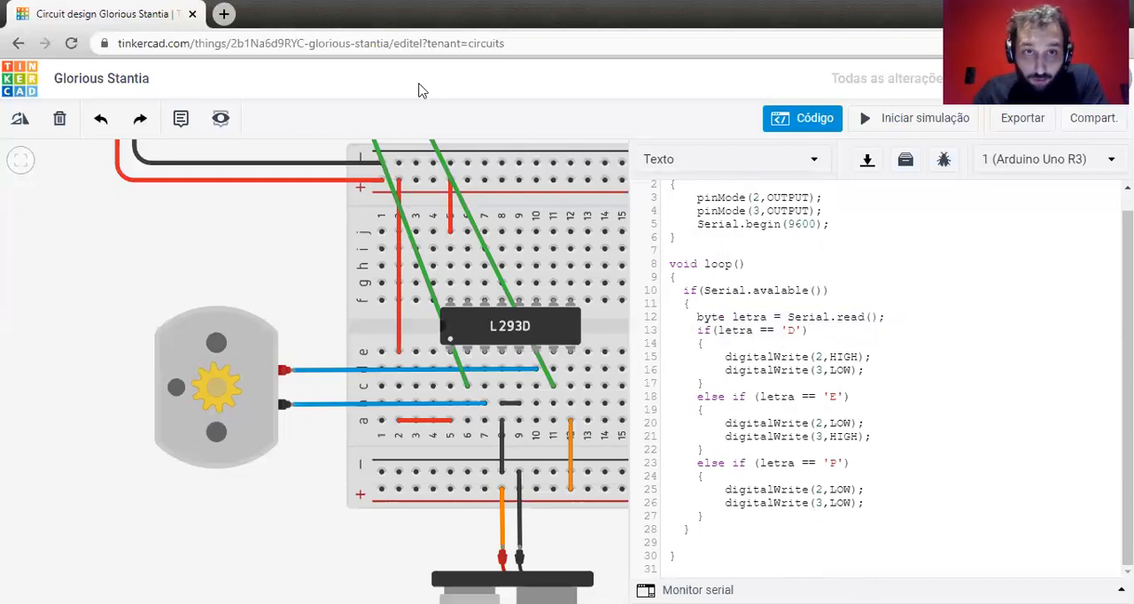
pyautogui.click(855, 463)
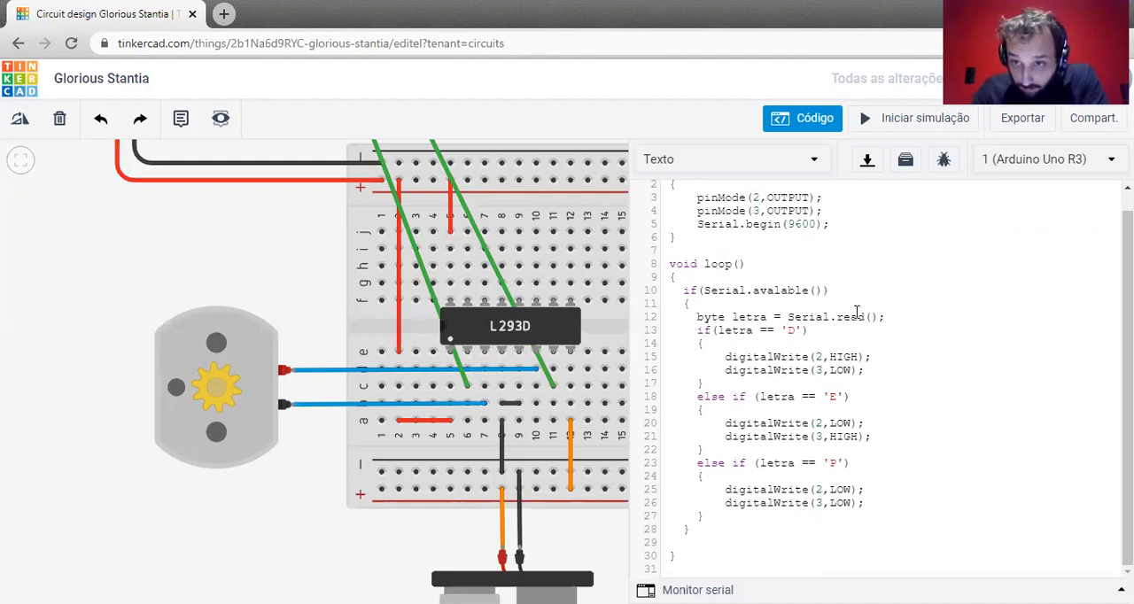
pyautogui.doubleClick(746, 316)
pyautogui.doubleClick(734, 330)
pyautogui.doubleClick(777, 396)
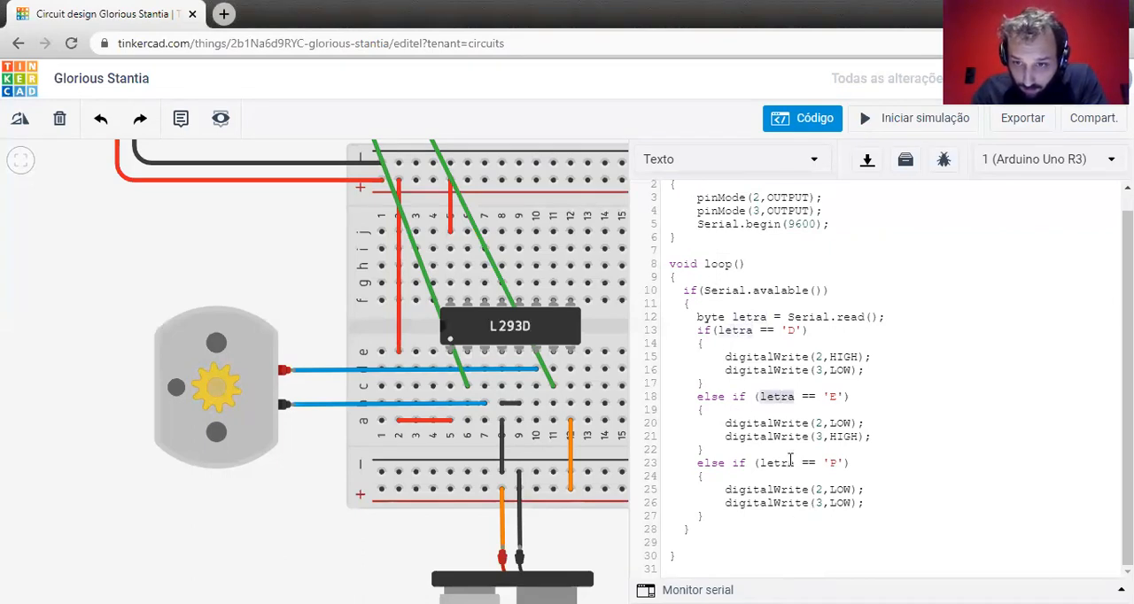
pyautogui.doubleClick(789, 461)
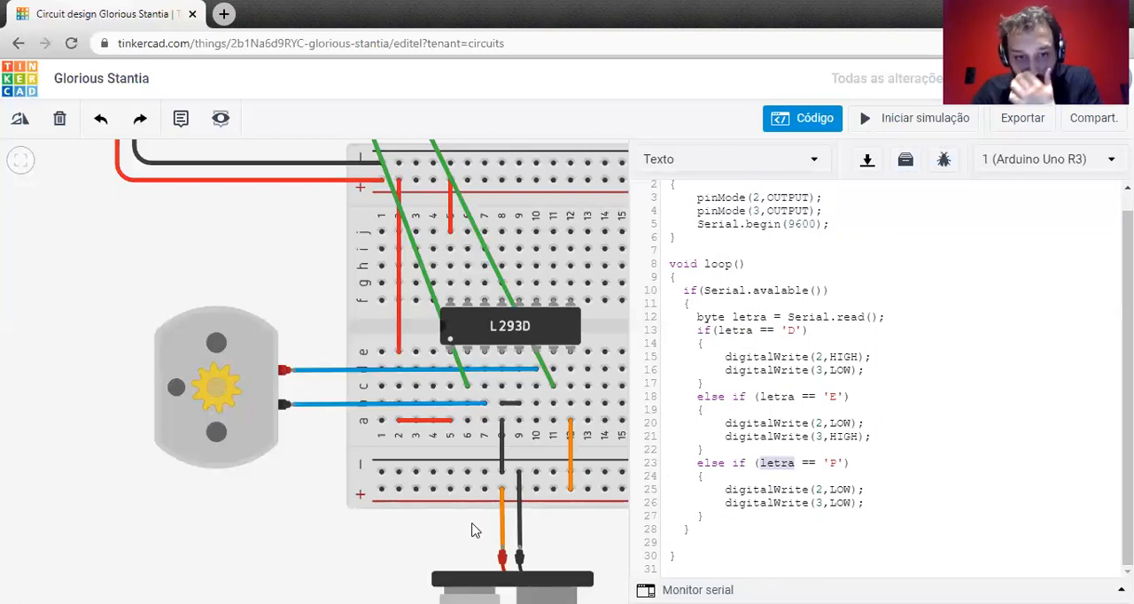
# Correct the misspelled Serial.avalable() to Serial.available() in the if condition and run the simulation.
pyautogui.click(939, 116)
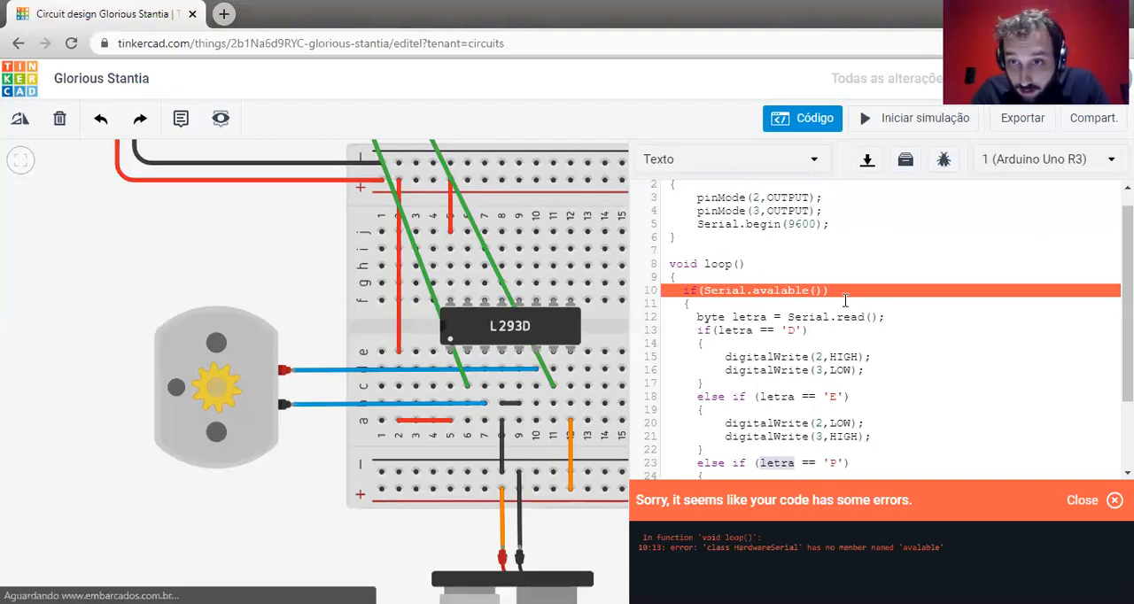
pyautogui.write('i')
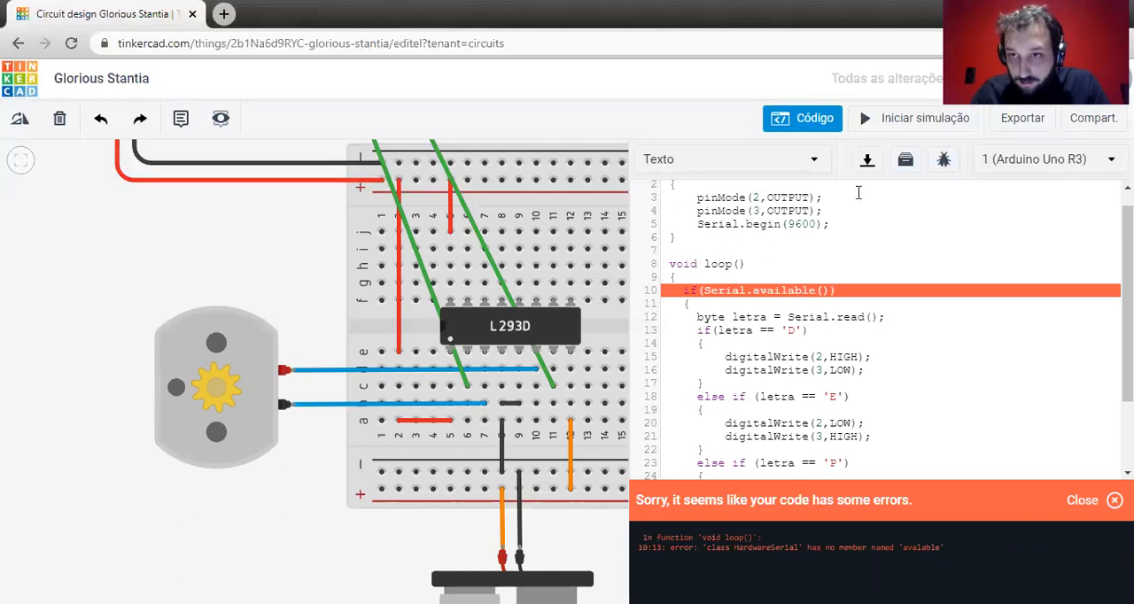
pyautogui.click(876, 119)
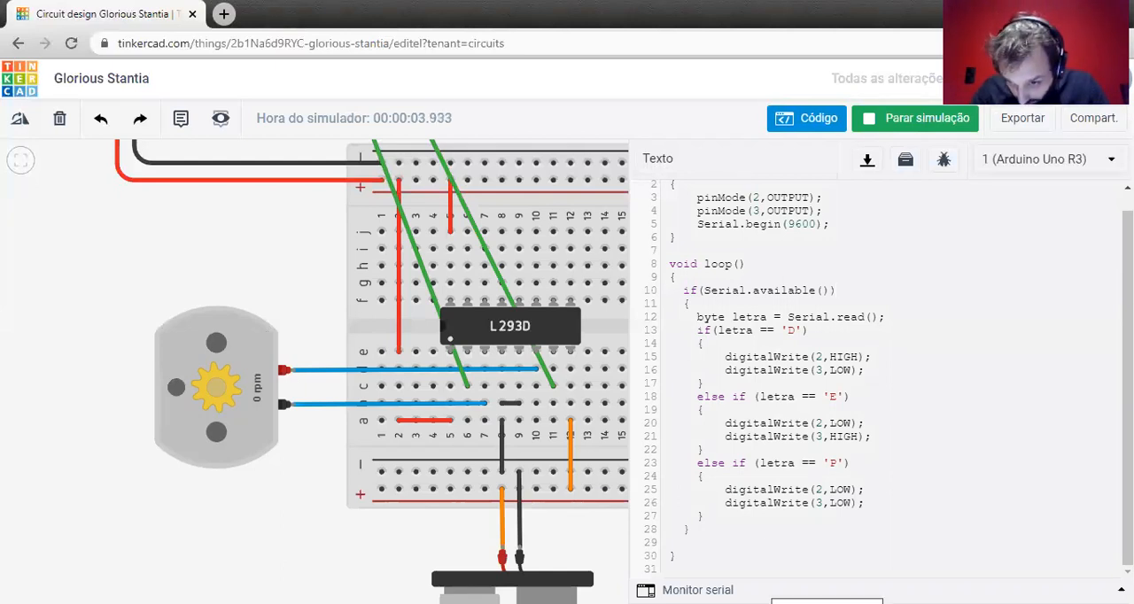
# Open the serial monitor and send the letter D to the running Arduino.
pyautogui.click(729, 590)
pyautogui.click(681, 577)
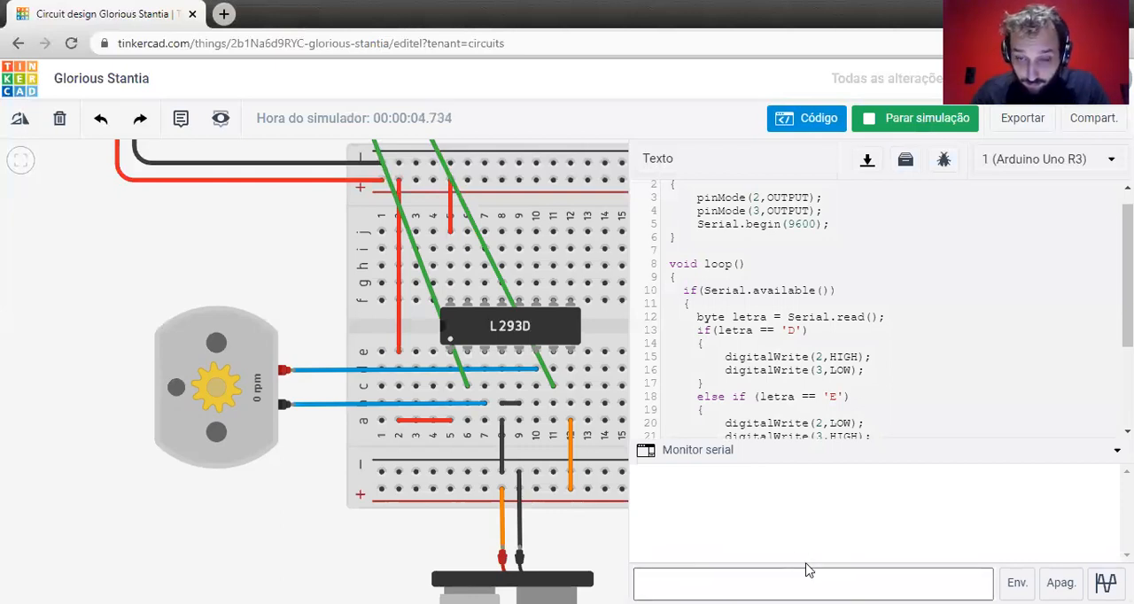
pyautogui.write('D')
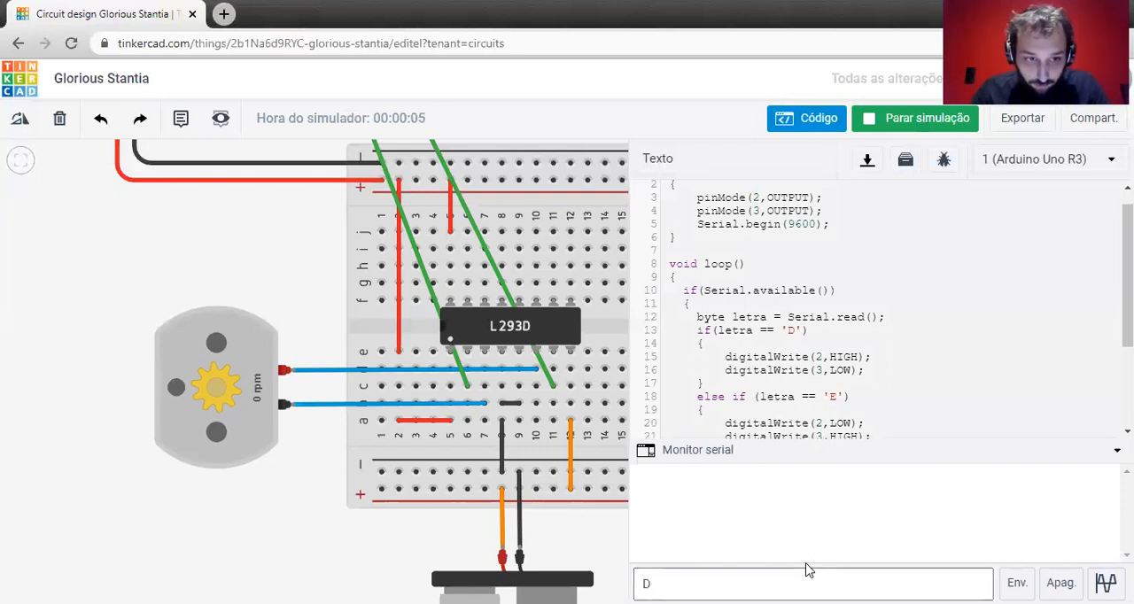
pyautogui.press('Return')
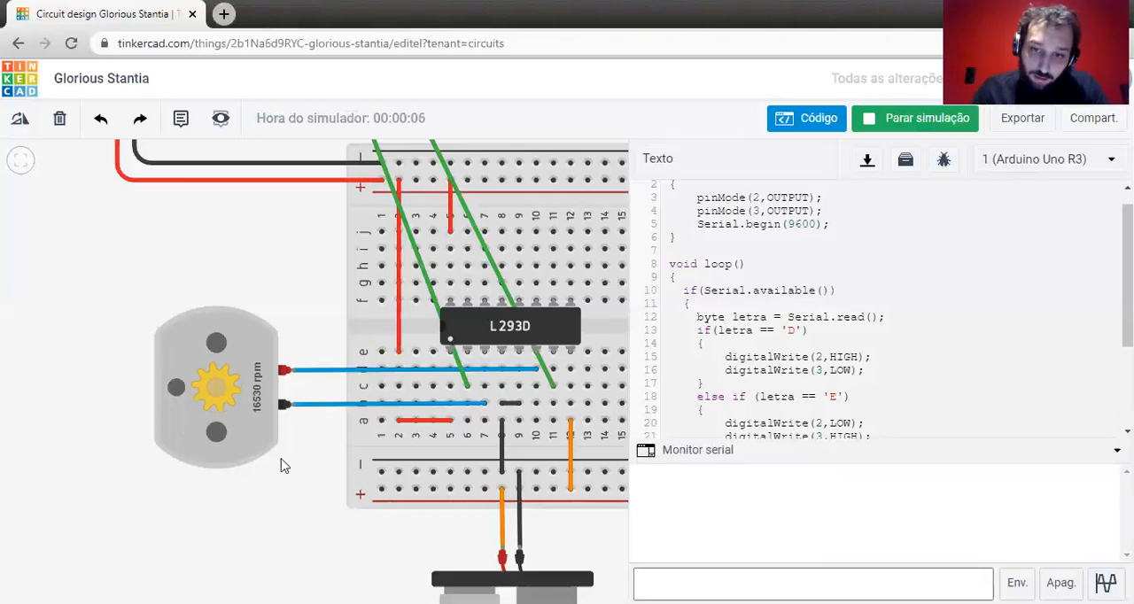
# Send the letter P and then the letter E through the serial monitor to test stopping and reversing the motor.
pyautogui.click(739, 575)
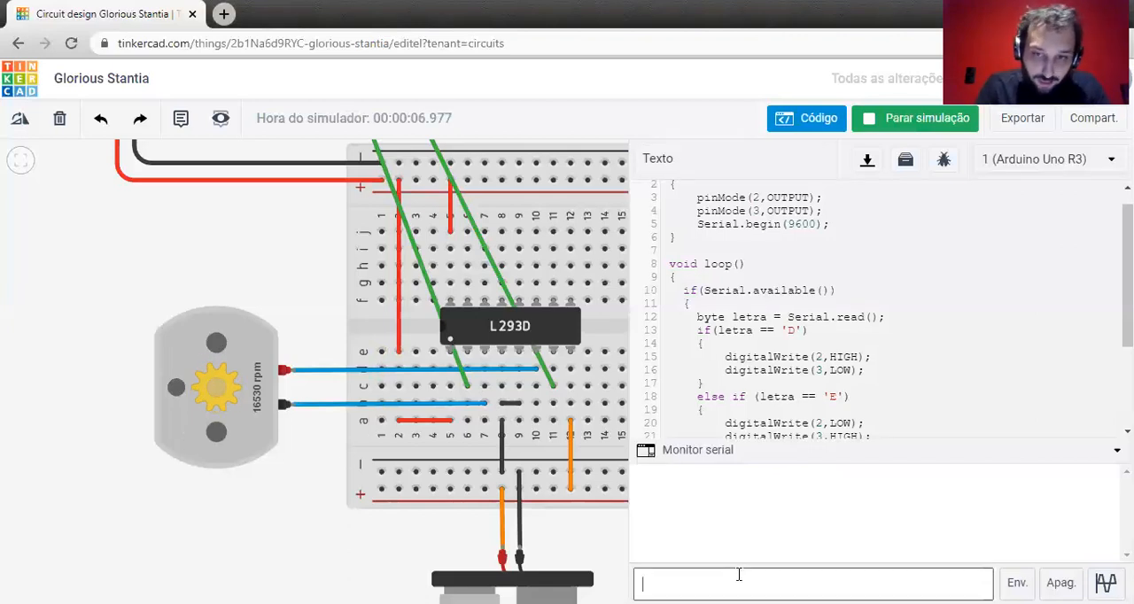
pyautogui.write('P')
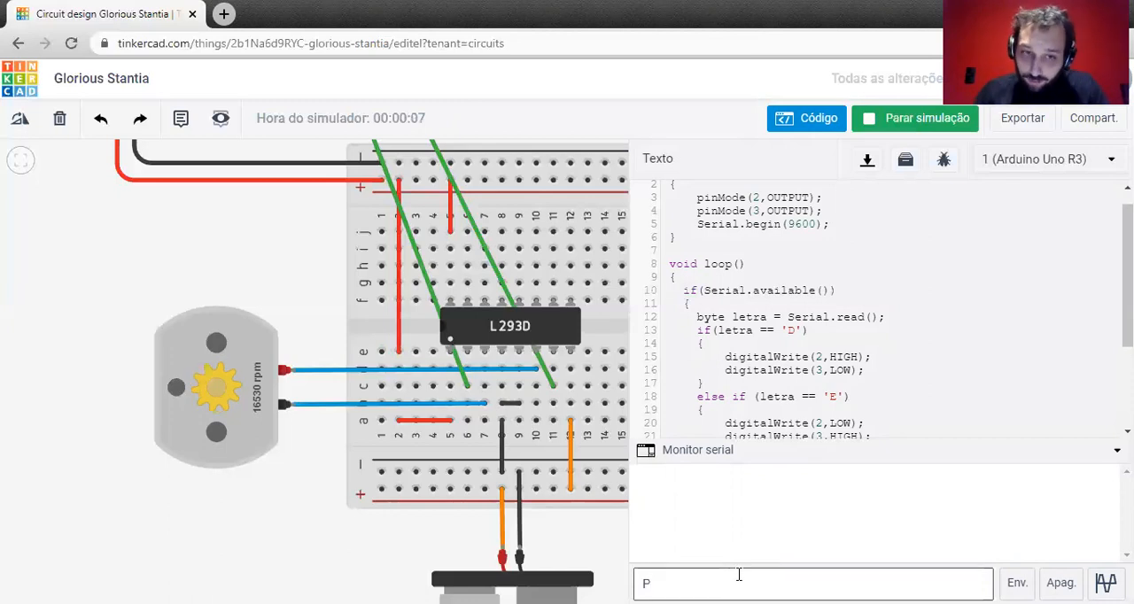
pyautogui.press('Return')
pyautogui.click(739, 575)
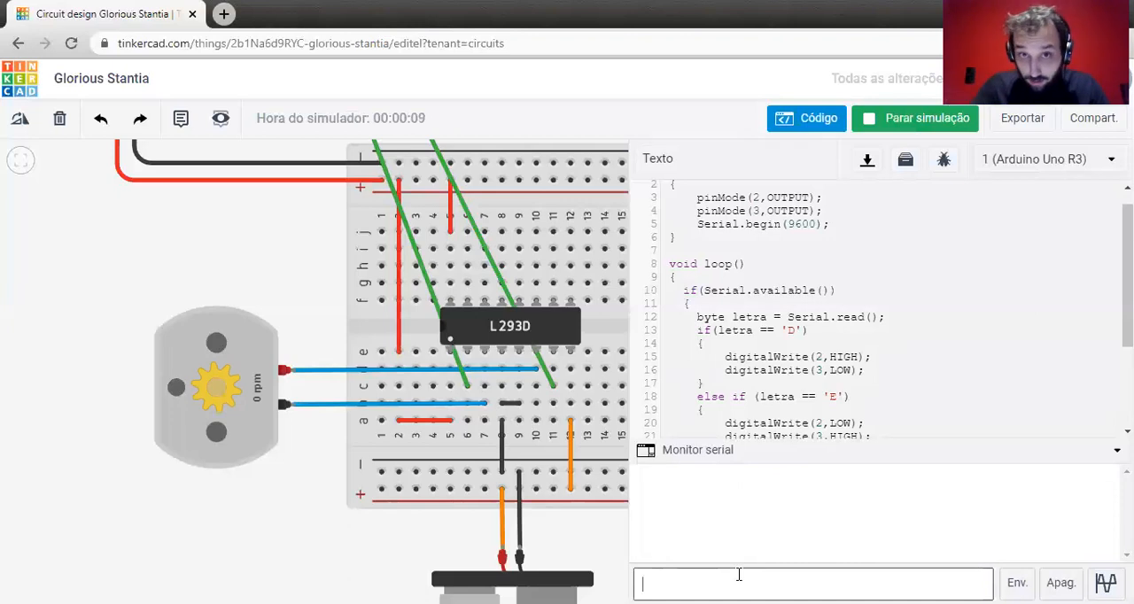
pyautogui.write('E')
pyautogui.press('Return')
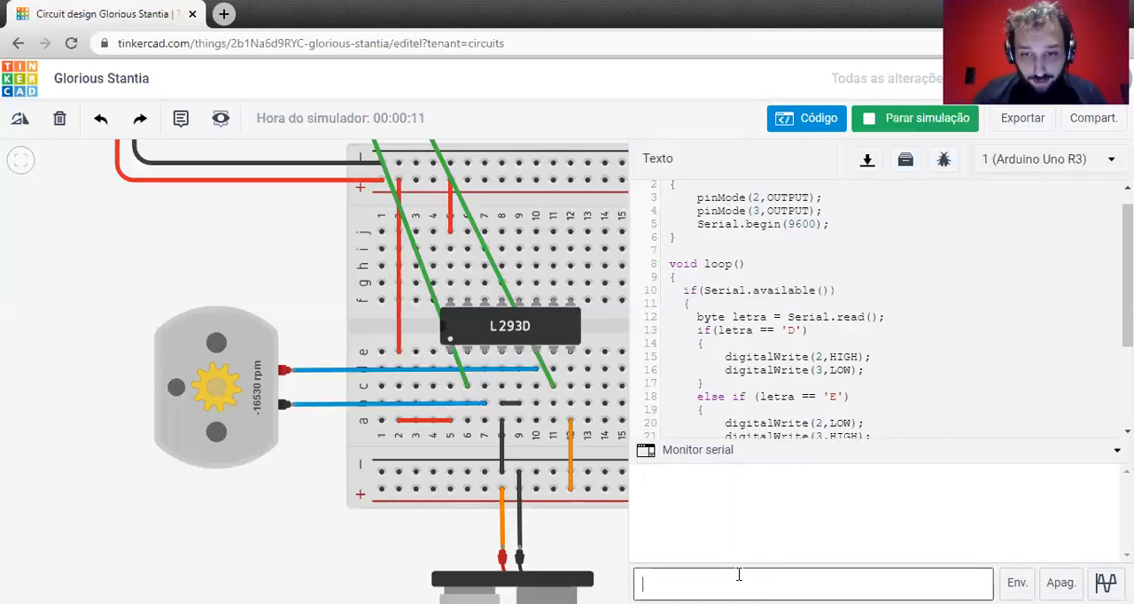
# Examine the 'D', 'E' and 'P' branches of the code alongside the motor circuit with the simulation running.
pyautogui.scroll(-2, 825, 335)
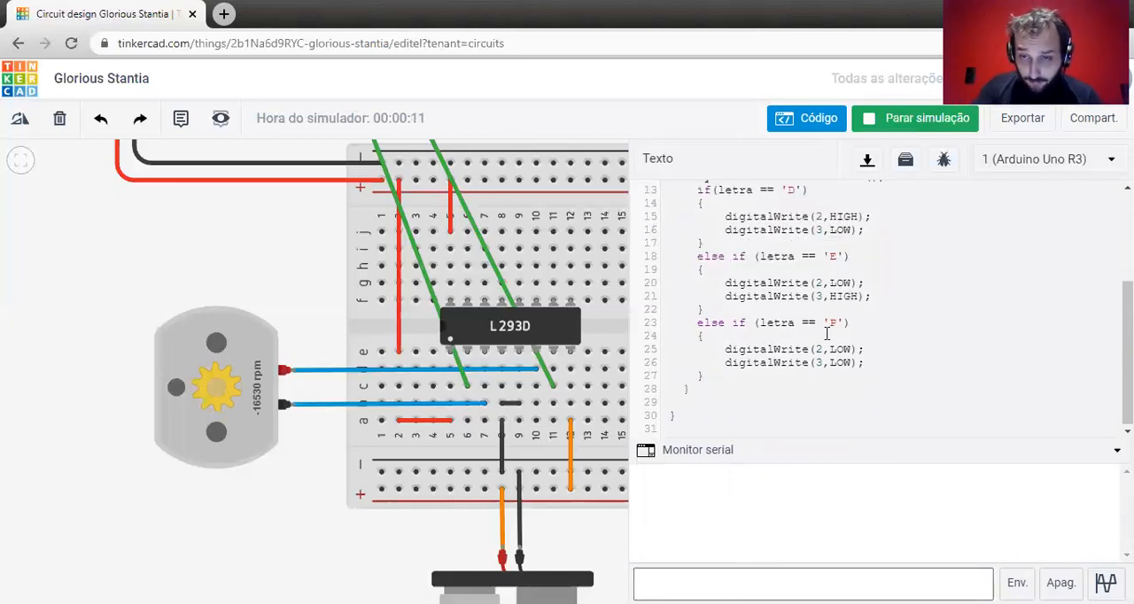
pyautogui.scroll(1, 826, 333)
pyautogui.moveTo(806, 441); pyautogui.dragTo(805, 478)
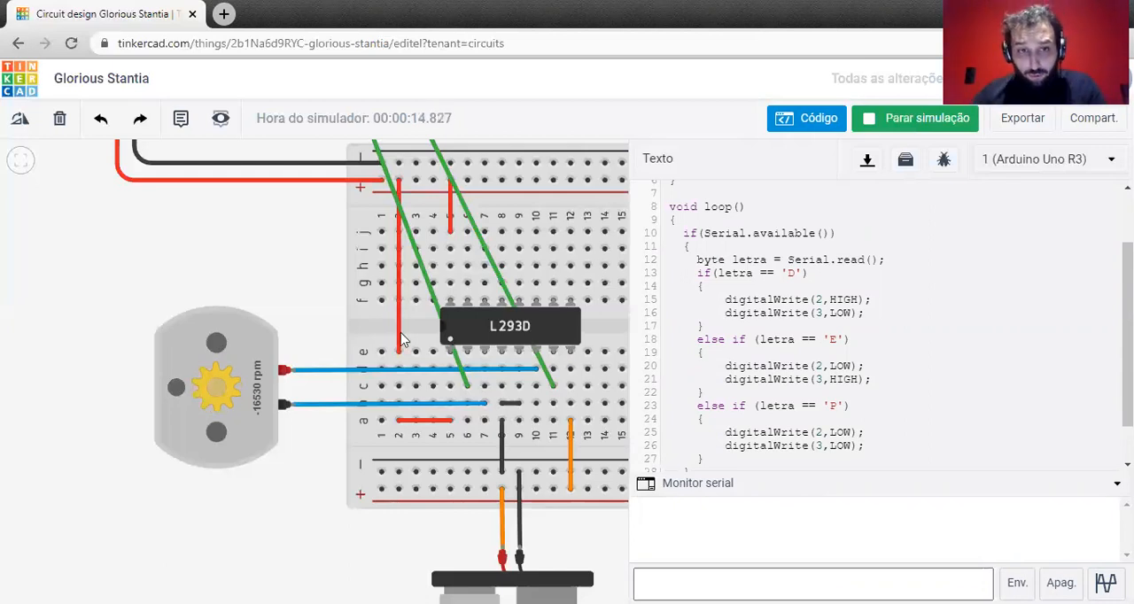
pyautogui.moveTo(247, 276); pyautogui.dragTo(79, 283)
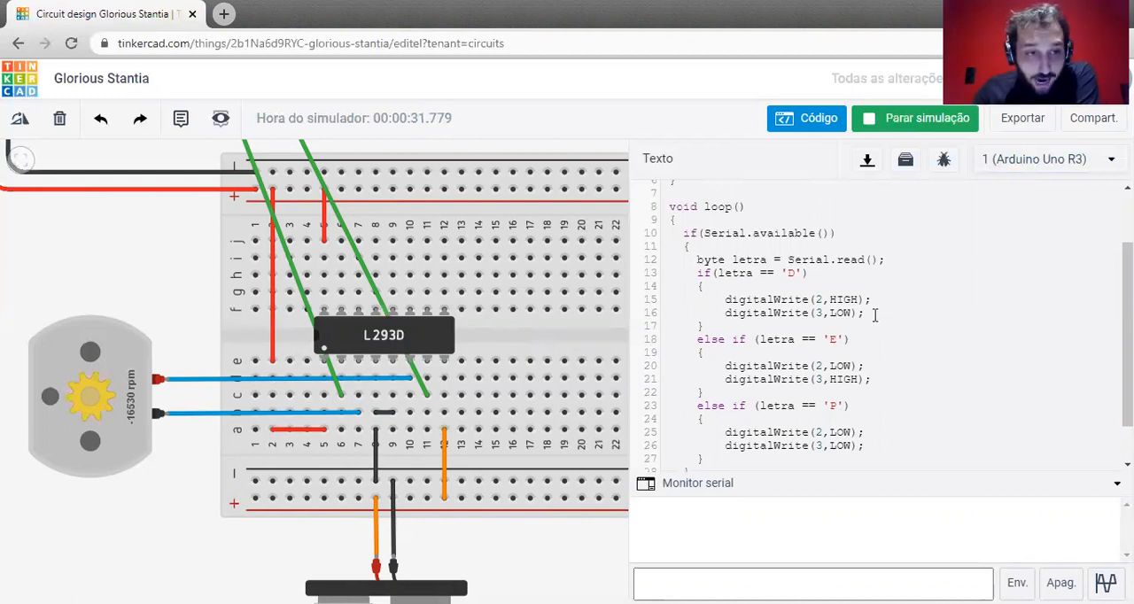
pyautogui.scroll(-1, 381, 374)
pyautogui.scroll(-1, 381, 374)
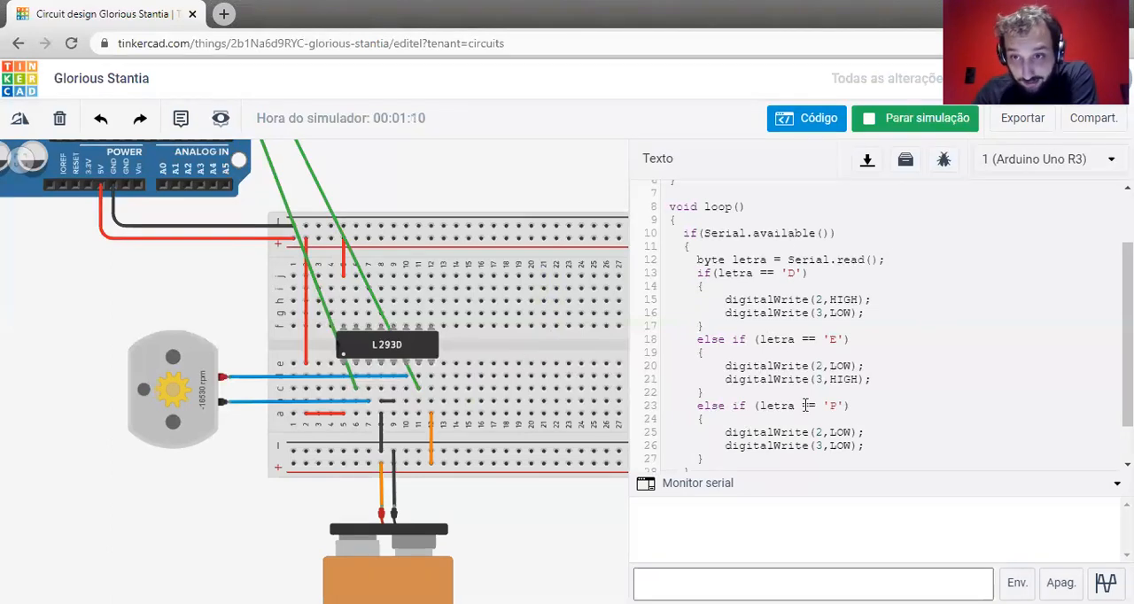
pyautogui.scroll(-1, 806, 405)
pyautogui.scroll(-1, 806, 405)
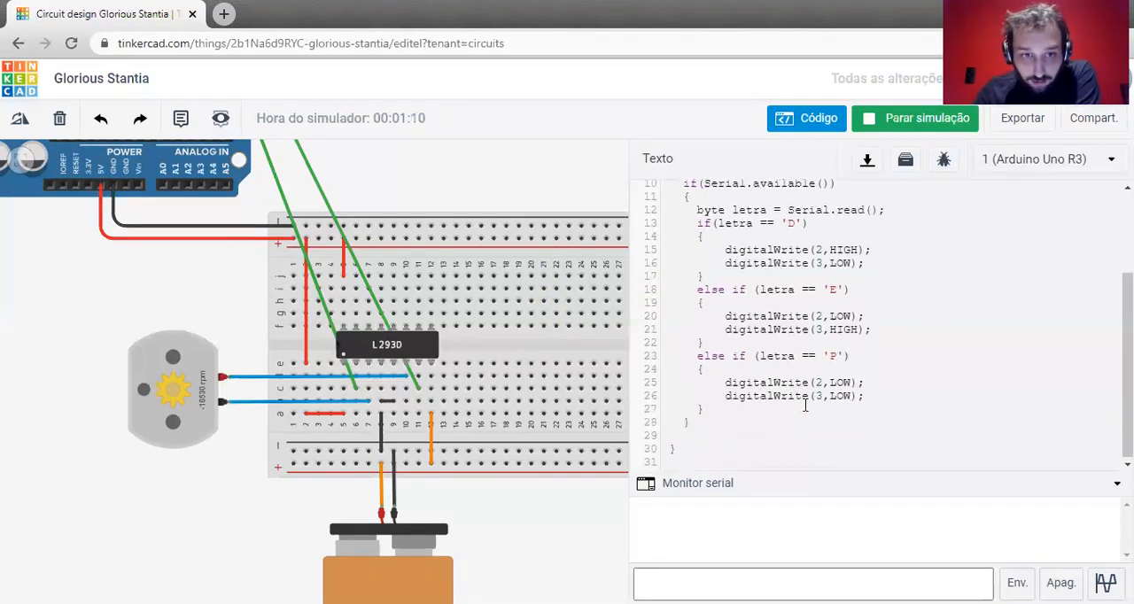